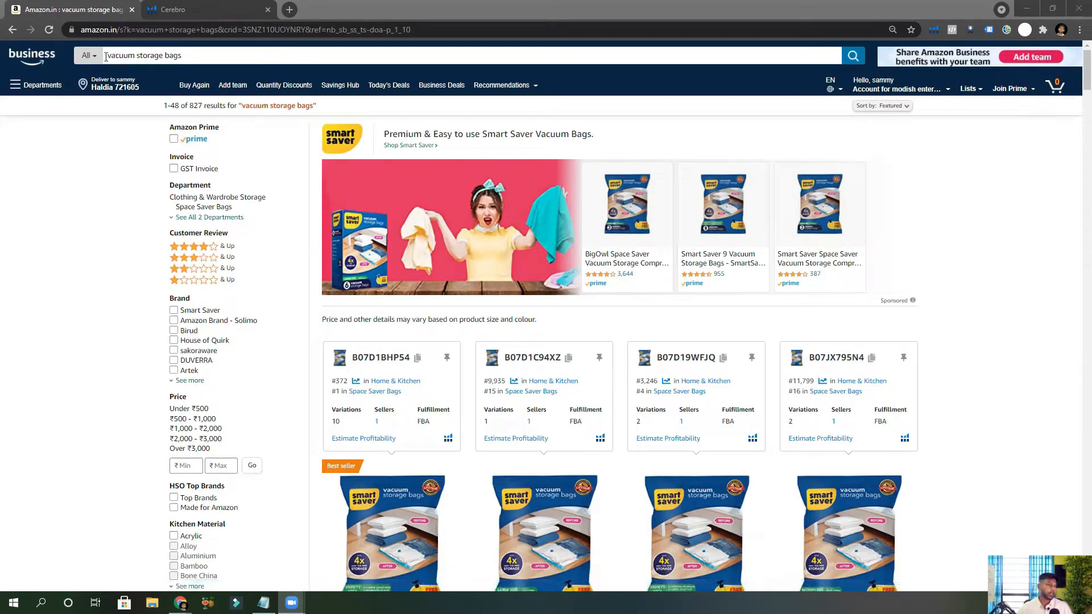
Examine the Amazon results for "vacuum storage bags" alongside the list of competitor ASINs kept in Notepad.
left_click_drag(106, 57, 162, 69)
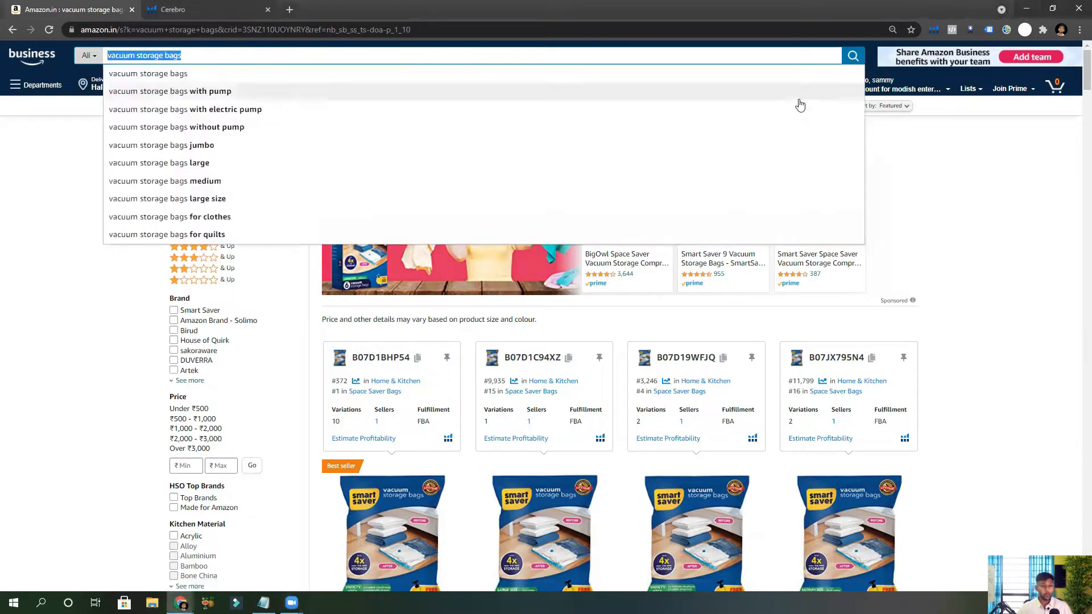
left_click(998, 223)
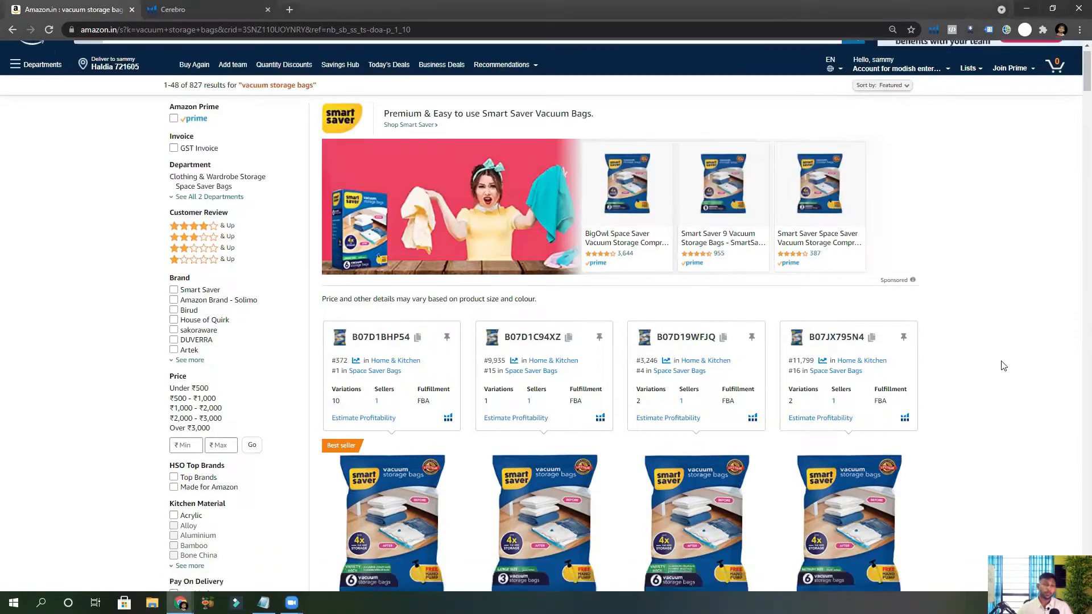
scroll(1001, 364, "down", 5)
key("alt+Tab")
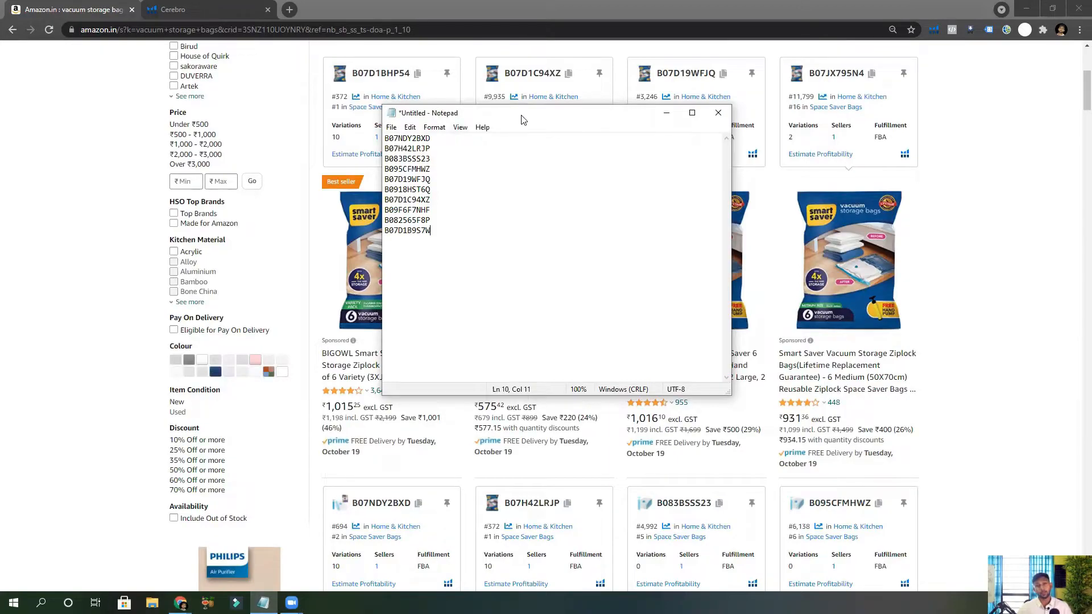
left_click_drag(524, 112, 853, 451)
scroll(489, 363, "down", 4)
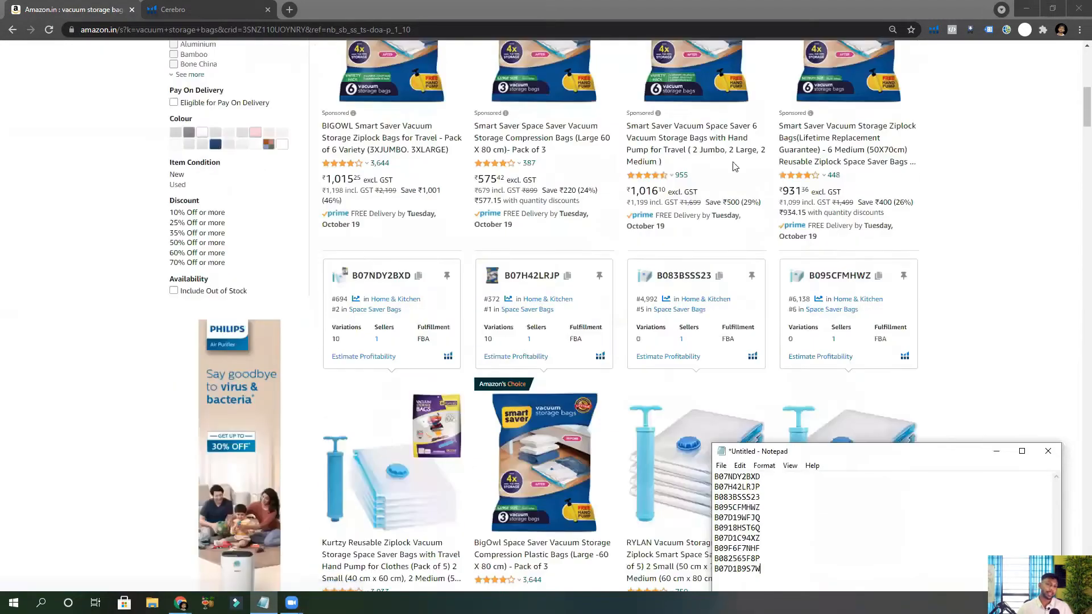
scroll(376, 232, "down", 4)
scroll(870, 237, "down", 12)
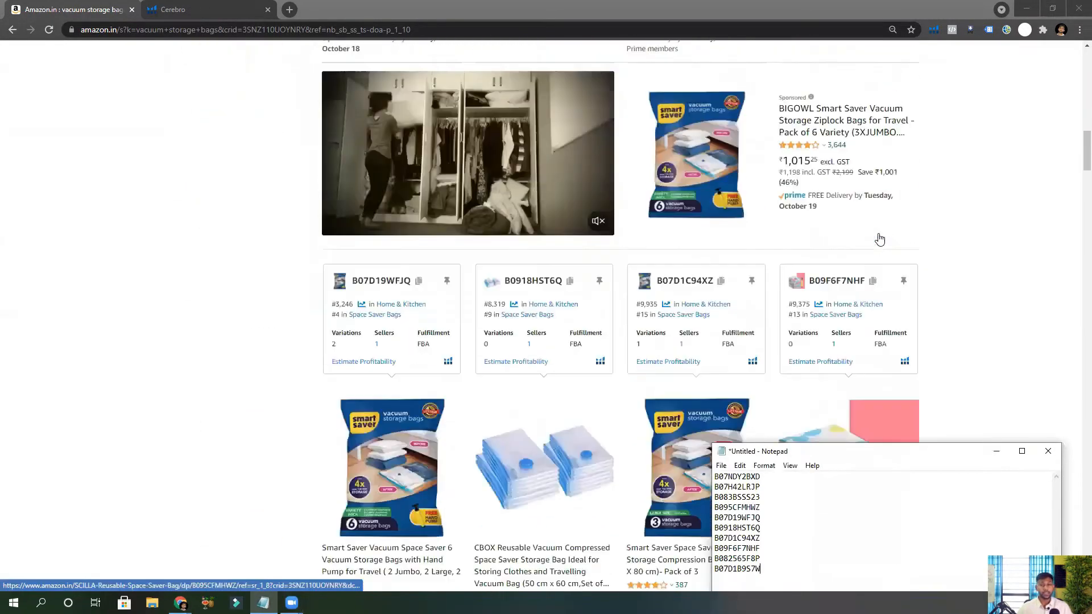
scroll(977, 265, "down", 6)
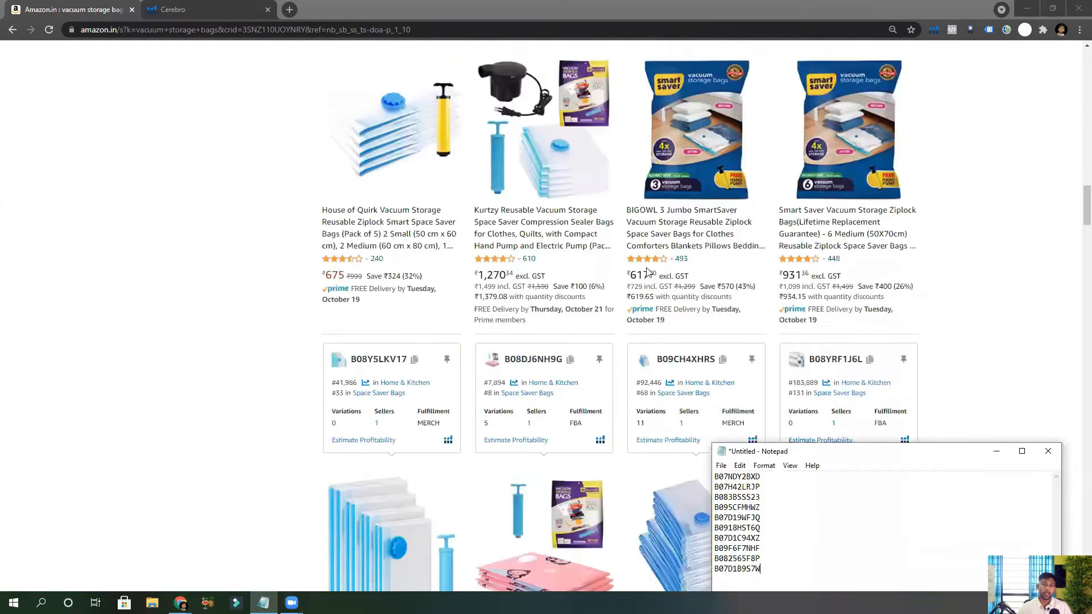
scroll(826, 307, "down", 2)
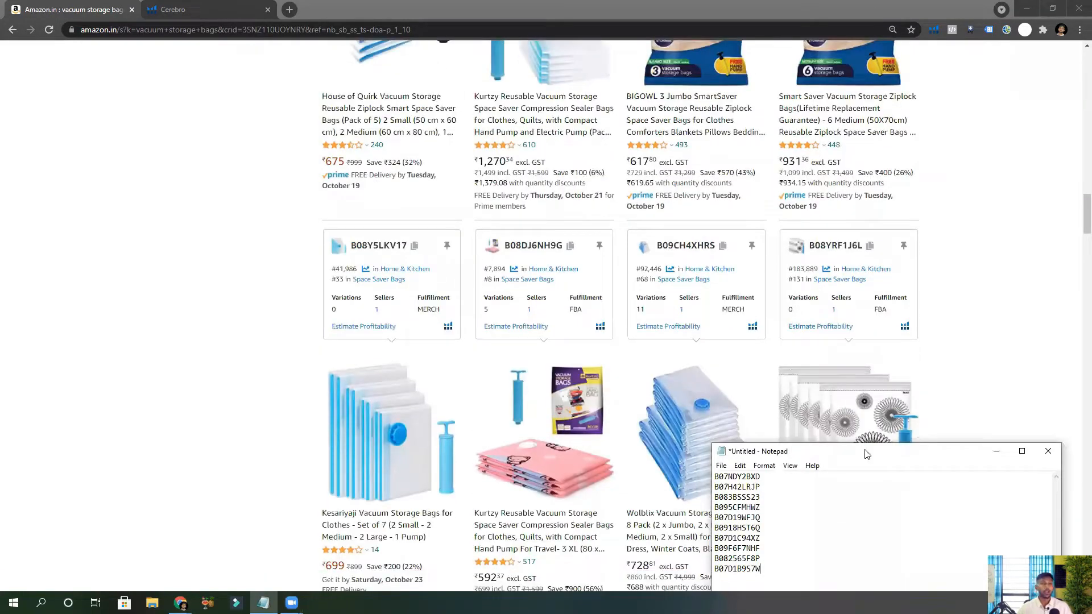
left_click_drag(863, 455, 778, 242)
left_click_drag(733, 356, 611, 219)
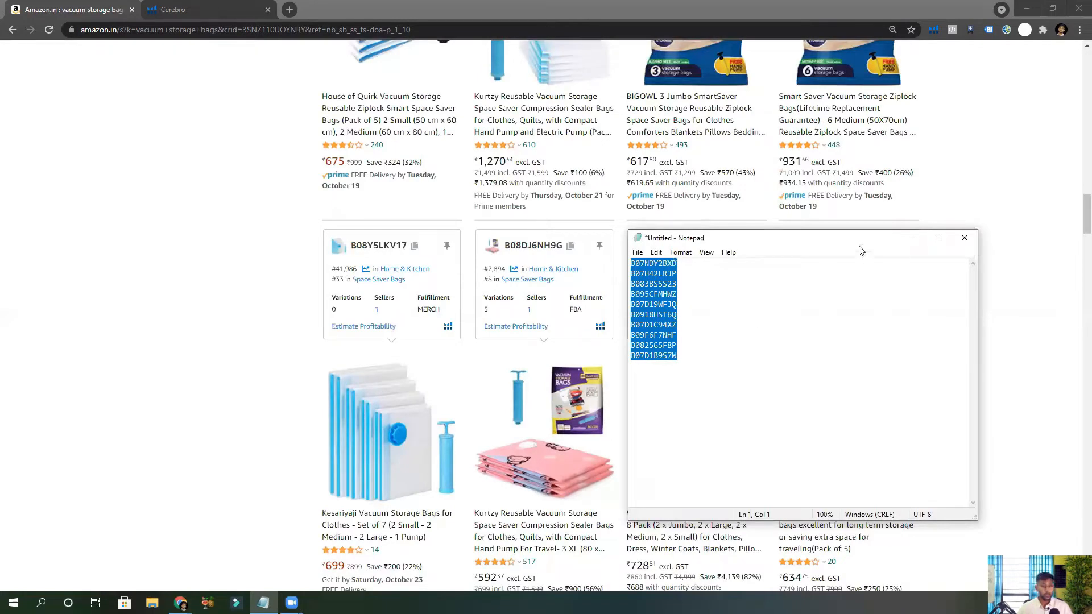
Switch to a freshly reloaded Helium 10 Cerebro page and add ASIN B07NDY2BXD from the Notepad list to the lookup.
left_click(212, 5)
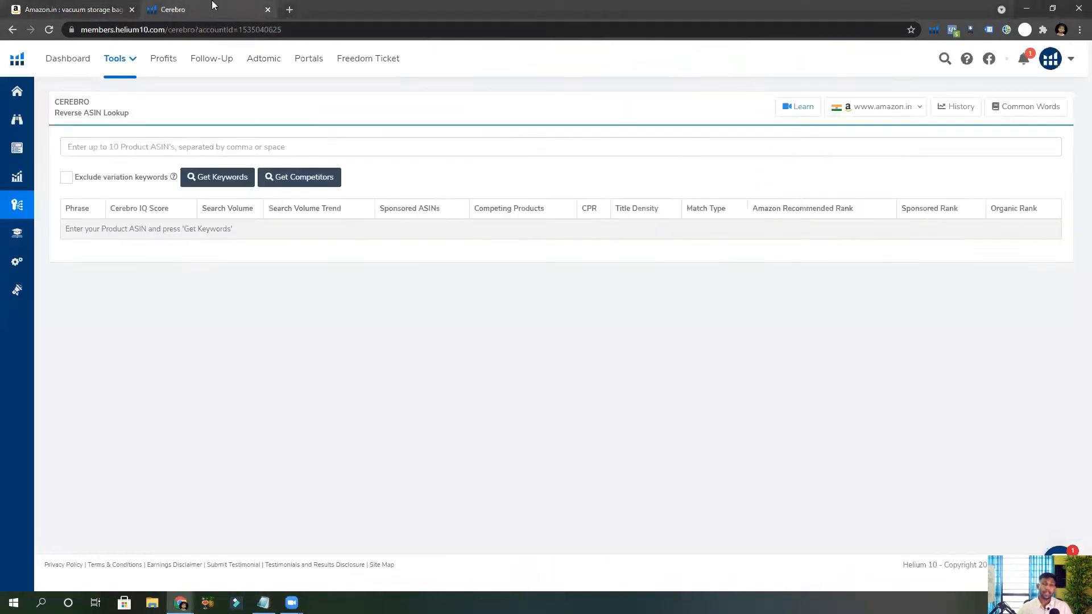
left_click(49, 29)
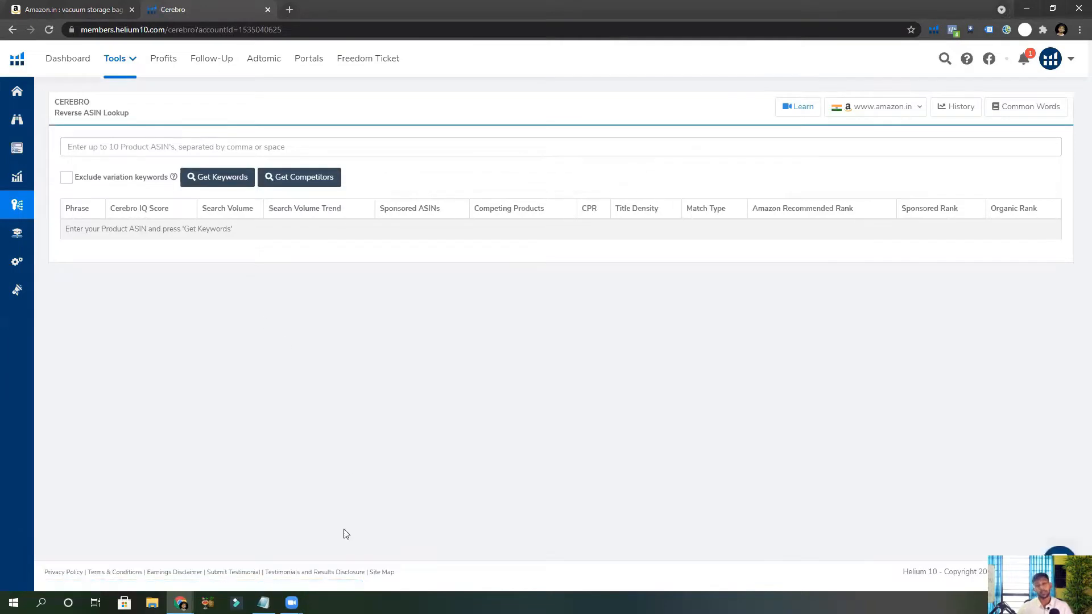
left_click(263, 603)
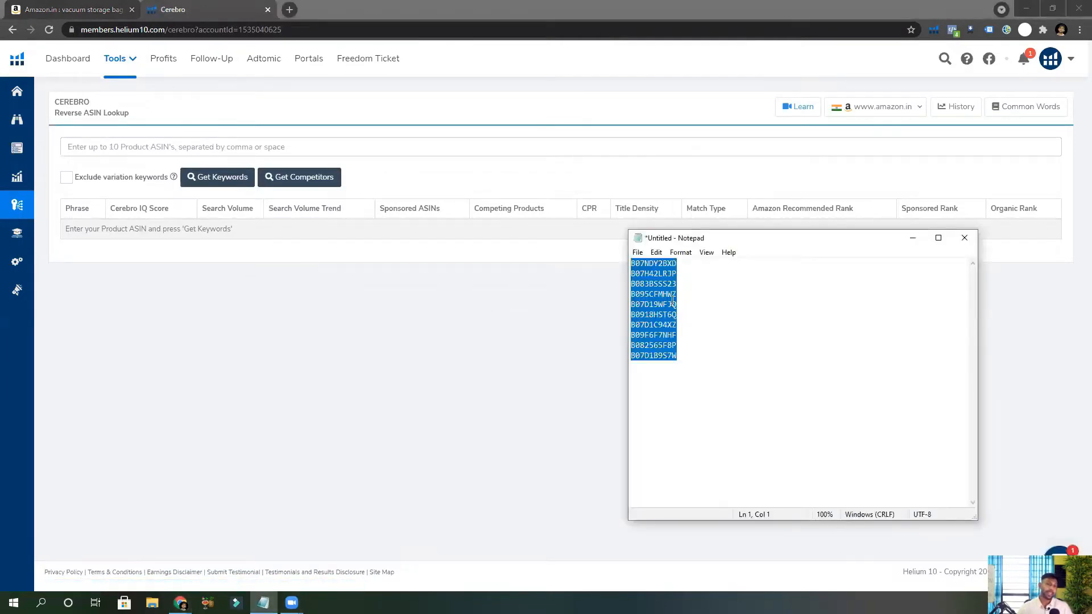
left_click(722, 291)
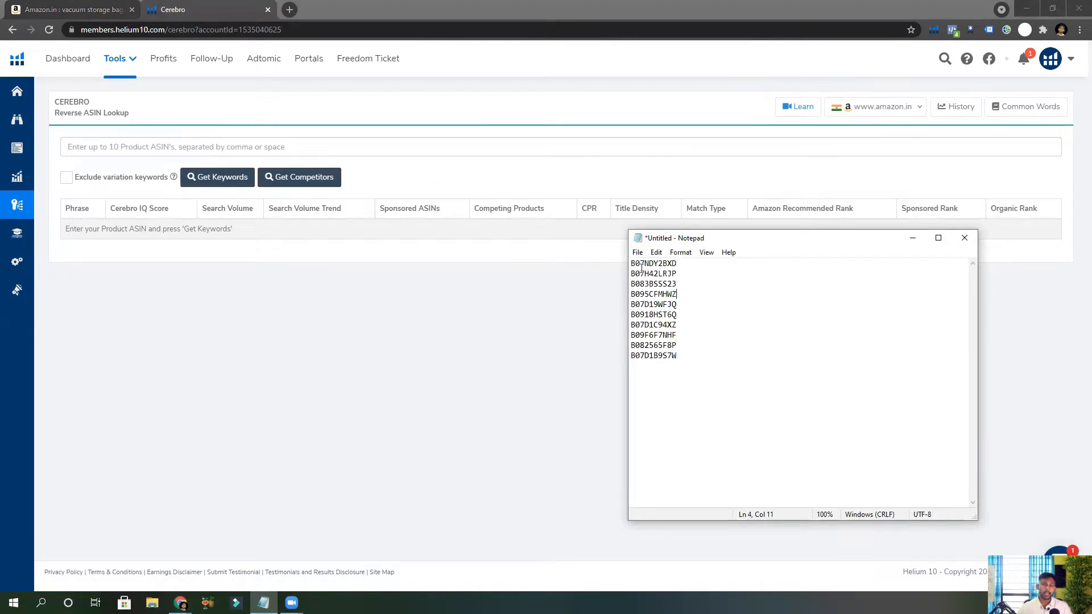
left_click_drag(679, 264, 625, 264)
key("ctrl+c")
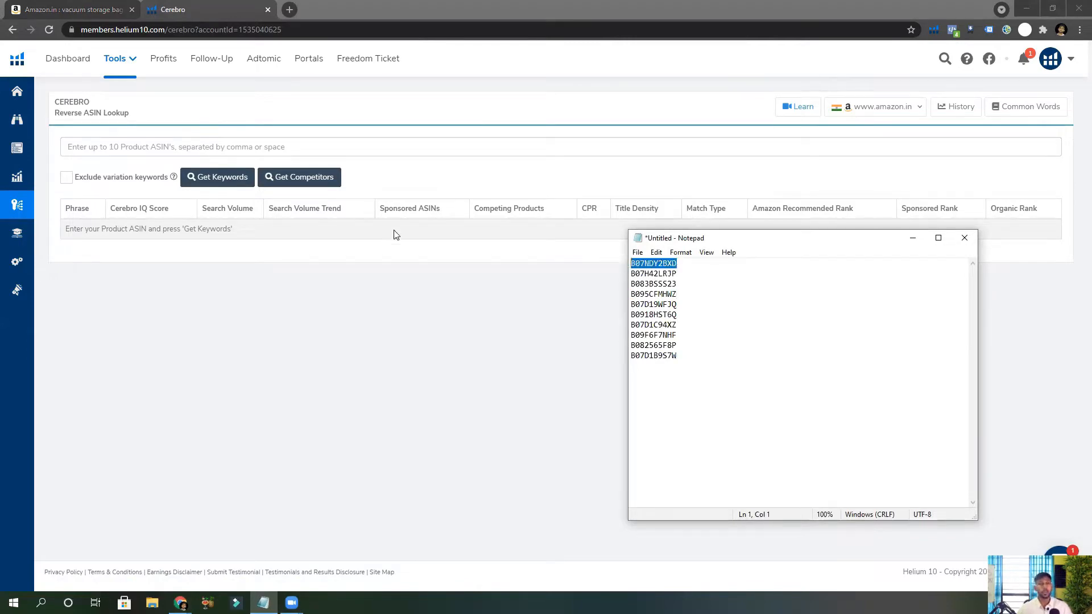
left_click(301, 140)
key("ctrl+v")
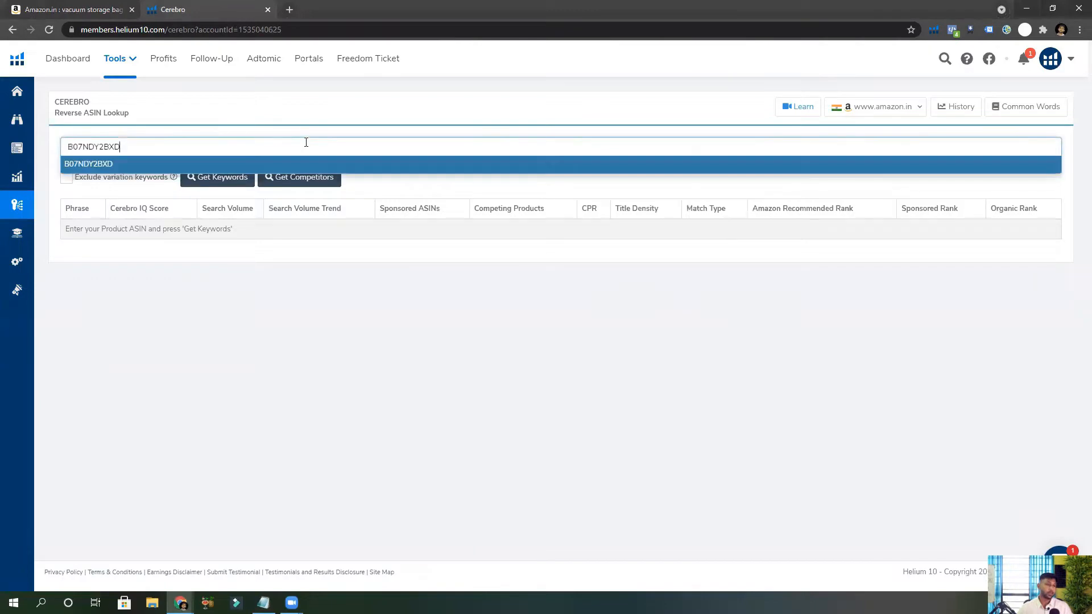
left_click(316, 164)
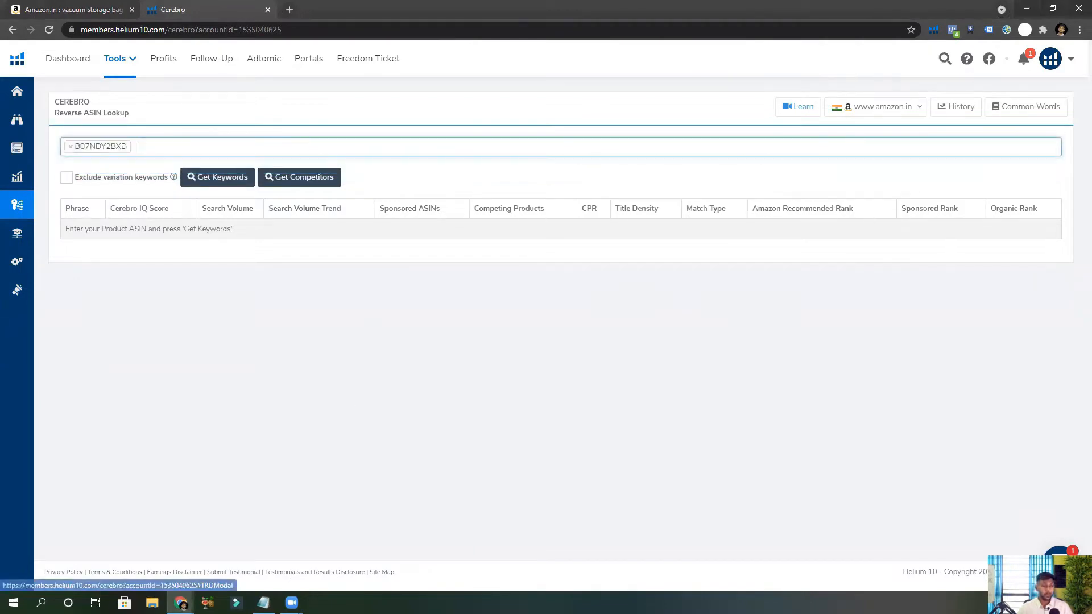
Copy the second ASIN, B07H42LRJP, from the Notepad list and add it to the Cerebro lookup.
left_click(263, 602)
left_click(685, 273)
left_click(623, 274, "shift")
key("ctrl+c")
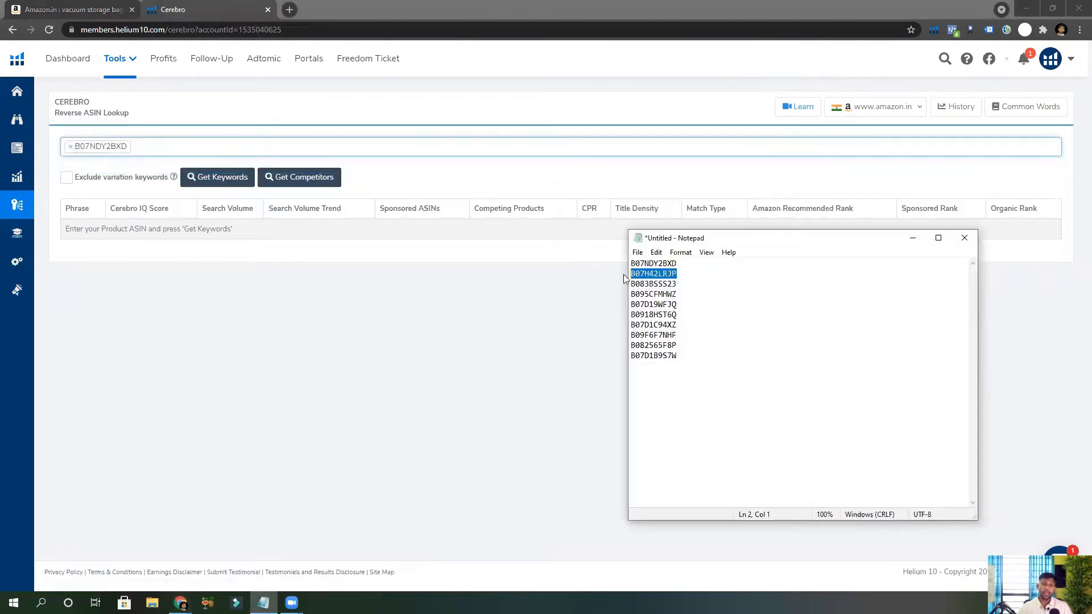
left_click(283, 141)
key("ctrl+v")
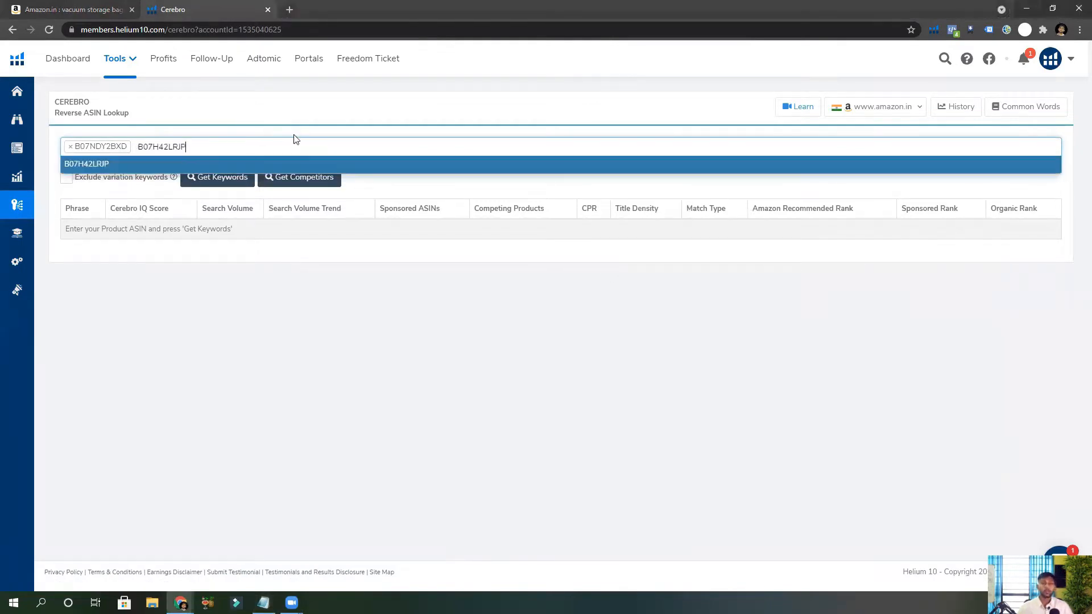
key("Return")
Copy the third ASIN, B083BSSS23, from the Notepad list into the Cerebro lookup.
left_click(263, 603)
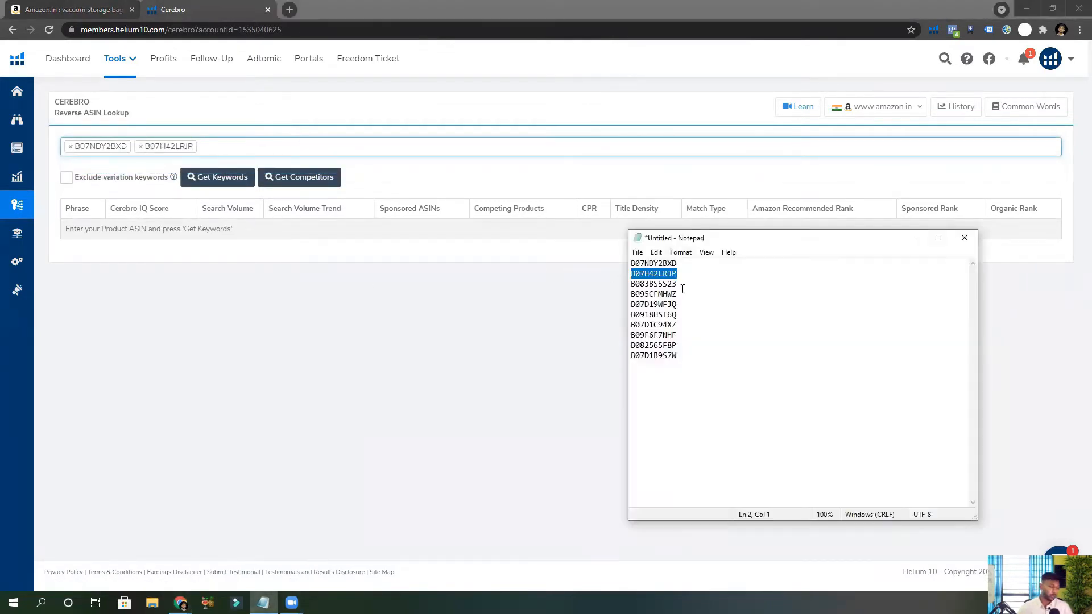
left_click_drag(678, 284, 615, 289)
key("ctrl+c")
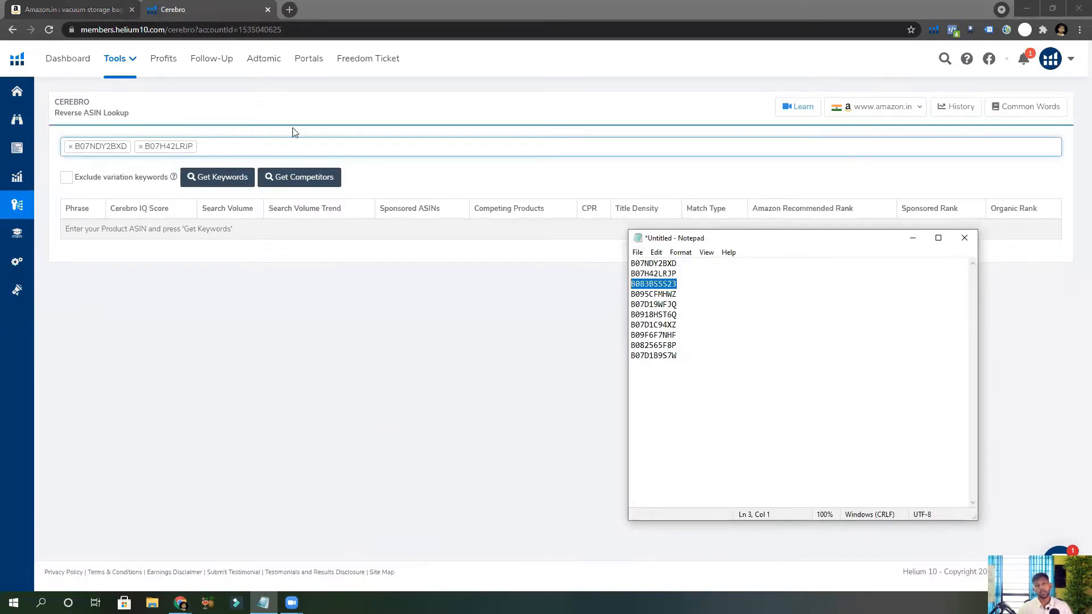
left_click(292, 145)
key("ctrl+v")
key("Return")
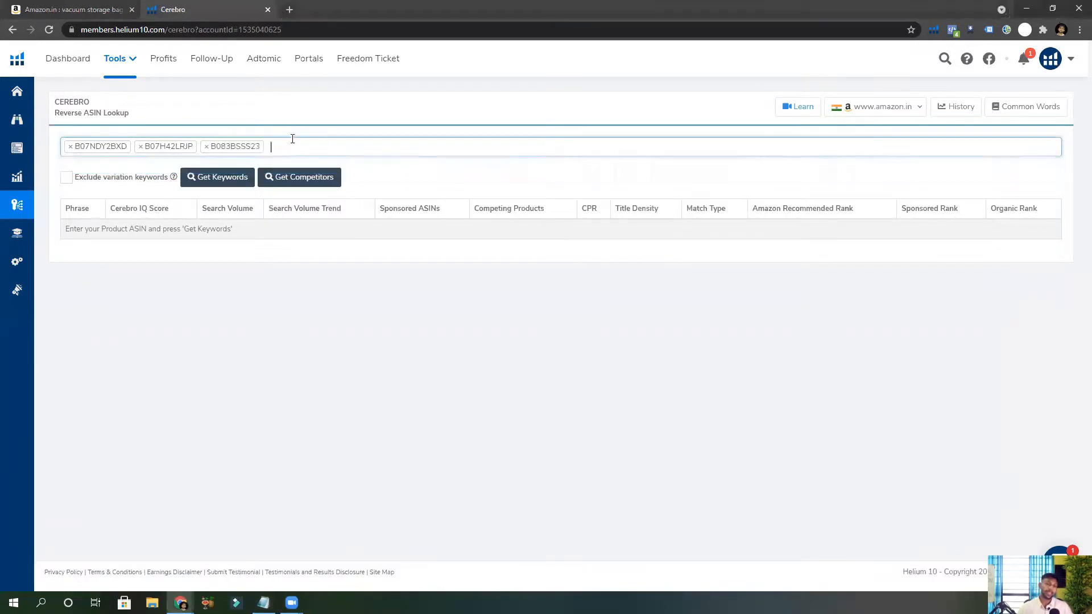
Add the fourth ASIN from the Notepad list, B095CFMHWZ, to the Cerebro lookup.
left_click(263, 603)
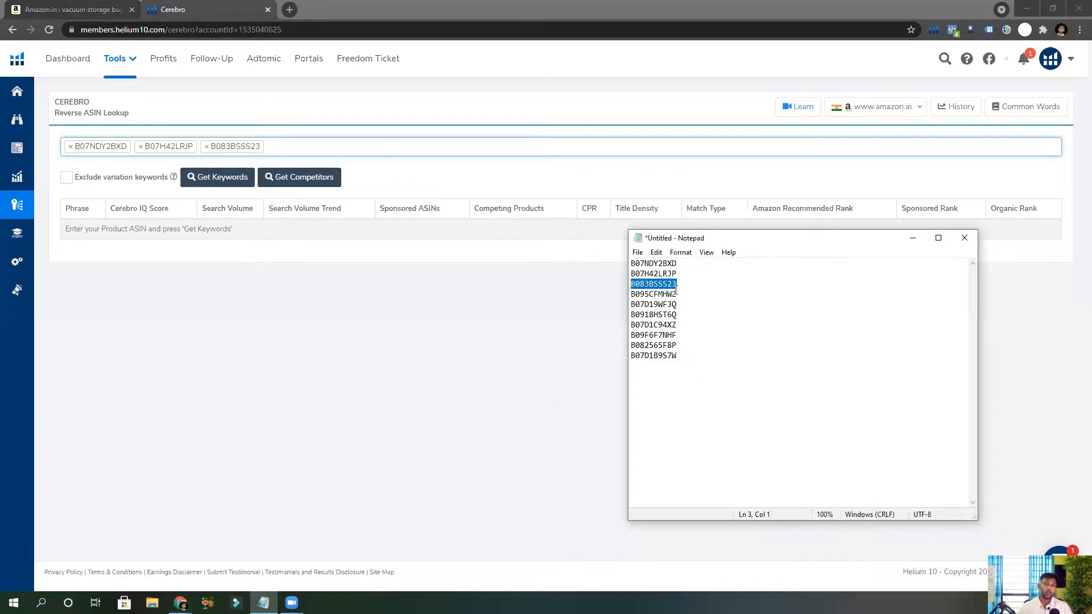
left_click_drag(677, 291, 605, 290)
key("ctrl+c")
left_click(270, 146)
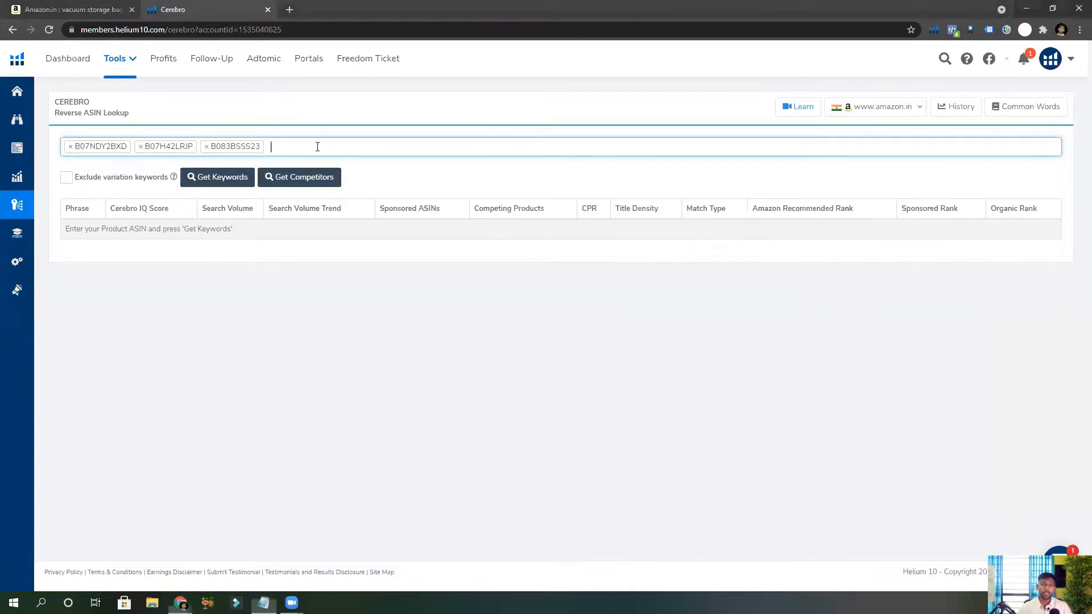
key("ctrl+v")
key("Return")
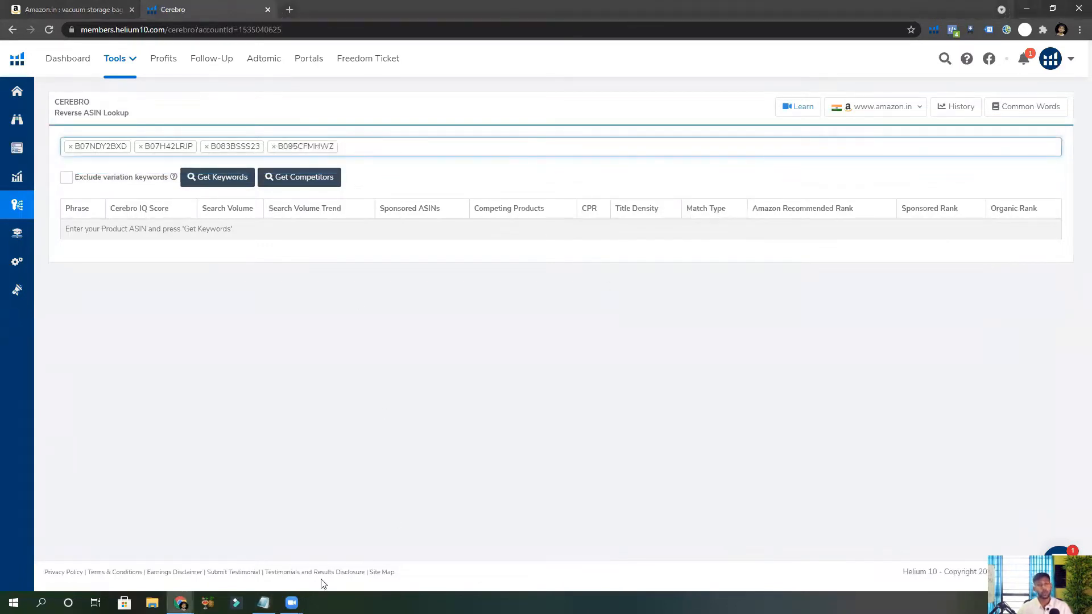
Add the fifth and sixth ASINs from the Notepad list, B07D19WFJQ and B0918HST6Q, to the Cerebro lookup.
left_click(263, 603)
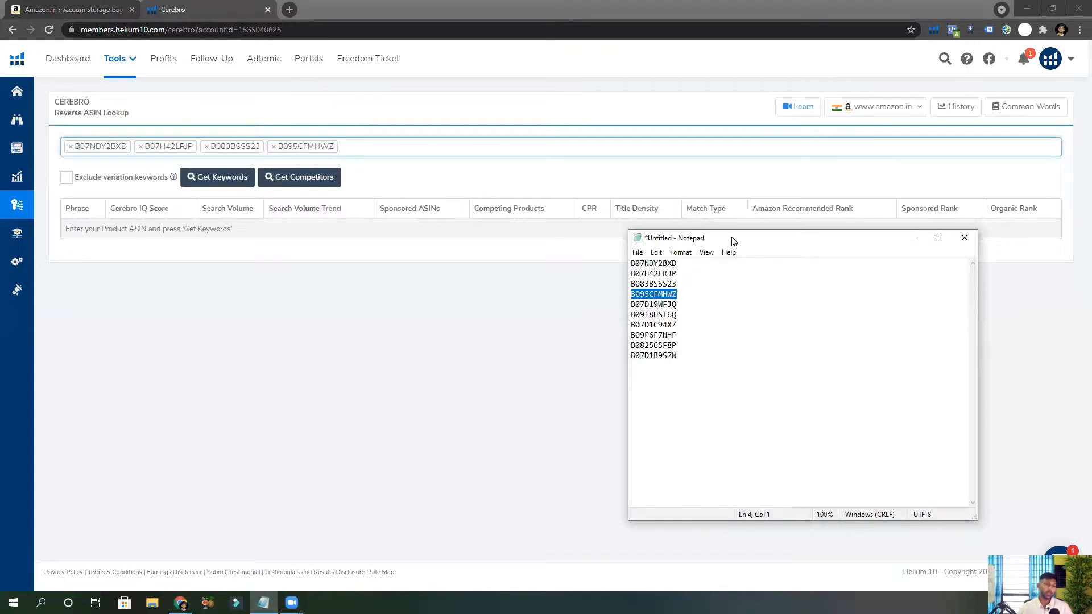
key("alt+Tab")
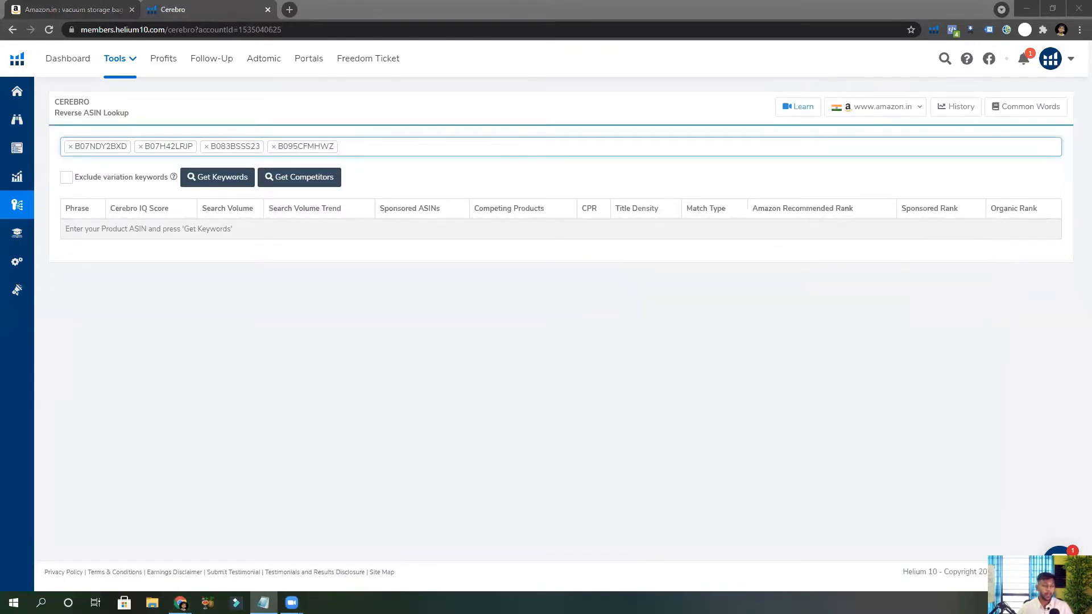
left_click(472, 139)
type("B07D19WFJQ")
key("Return")
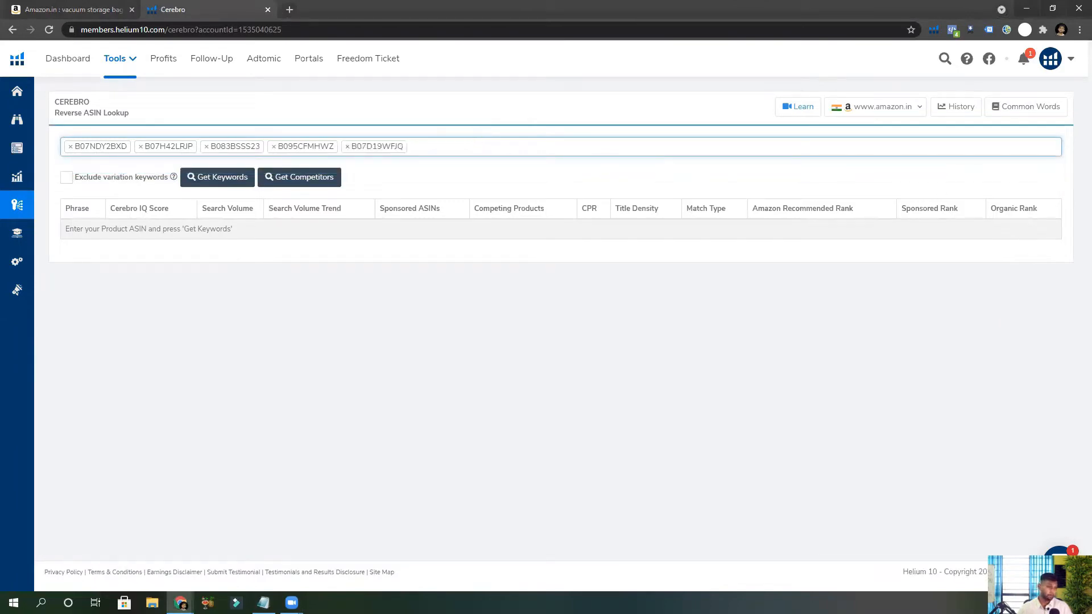
key("alt+Tab")
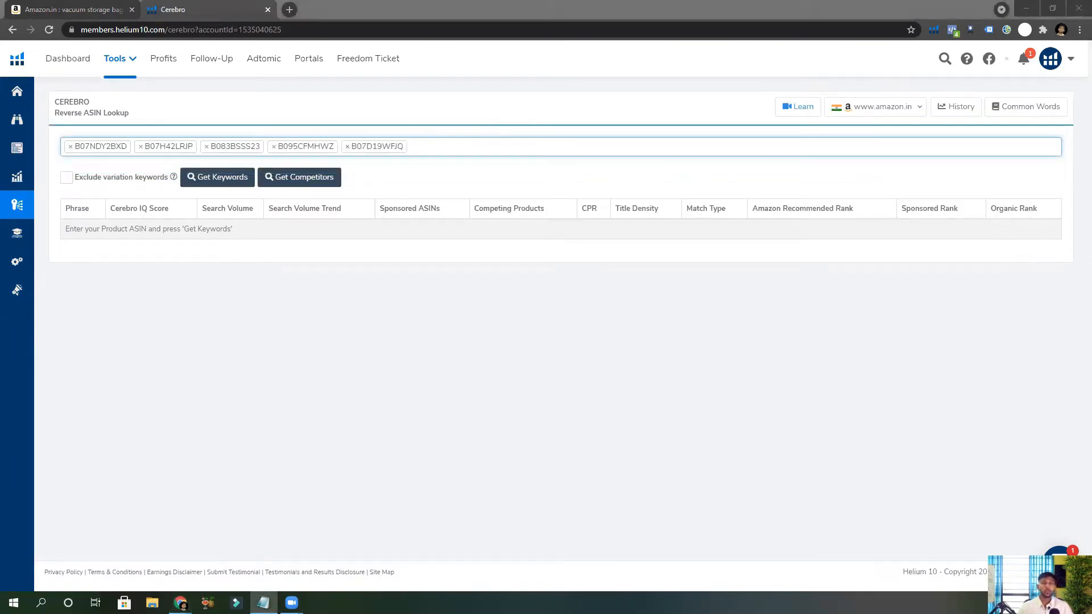
left_click(537, 148)
type("B0918HST6Q")
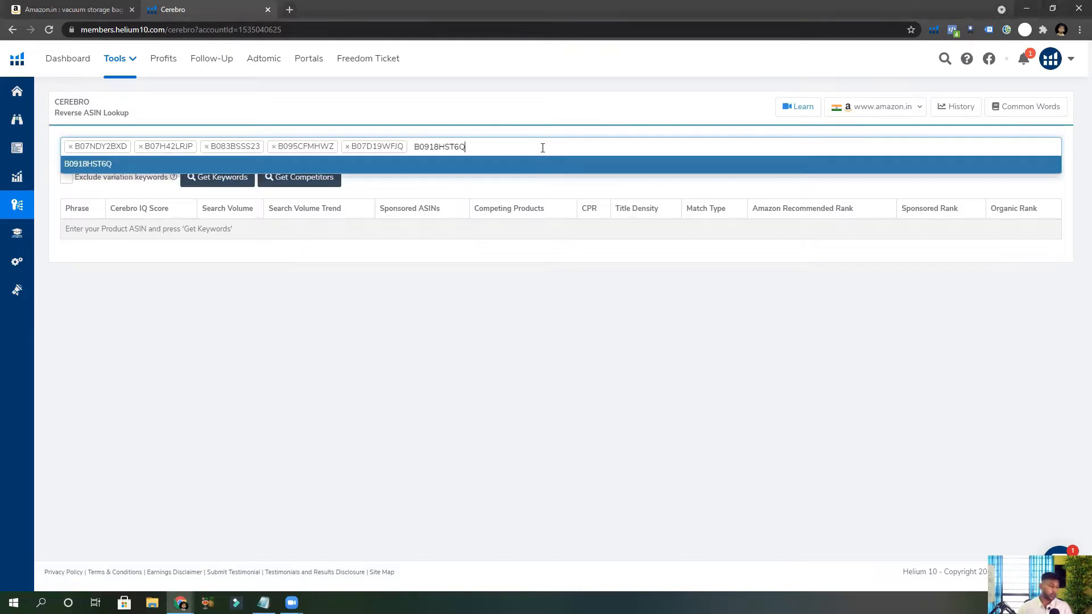
key("Return")
Add the seventh and eighth ASINs from the Notepad list, B07D1C94XZ and B09F6F7NHF, to the Cerebro lookup.
key("alt+Tab")
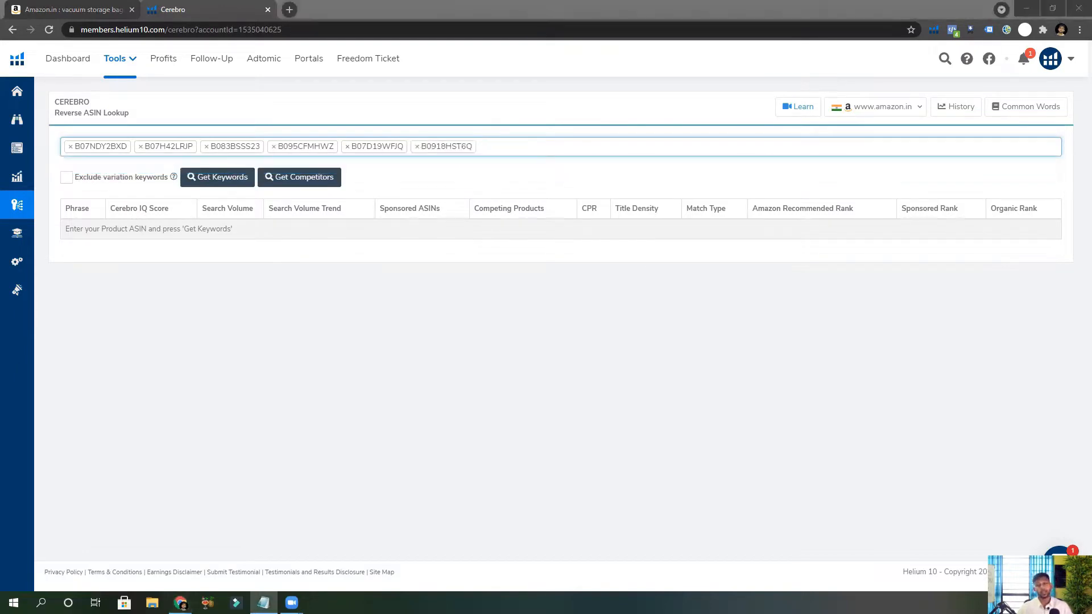
left_click(578, 145)
type("B07D1C94XZ")
key("Return")
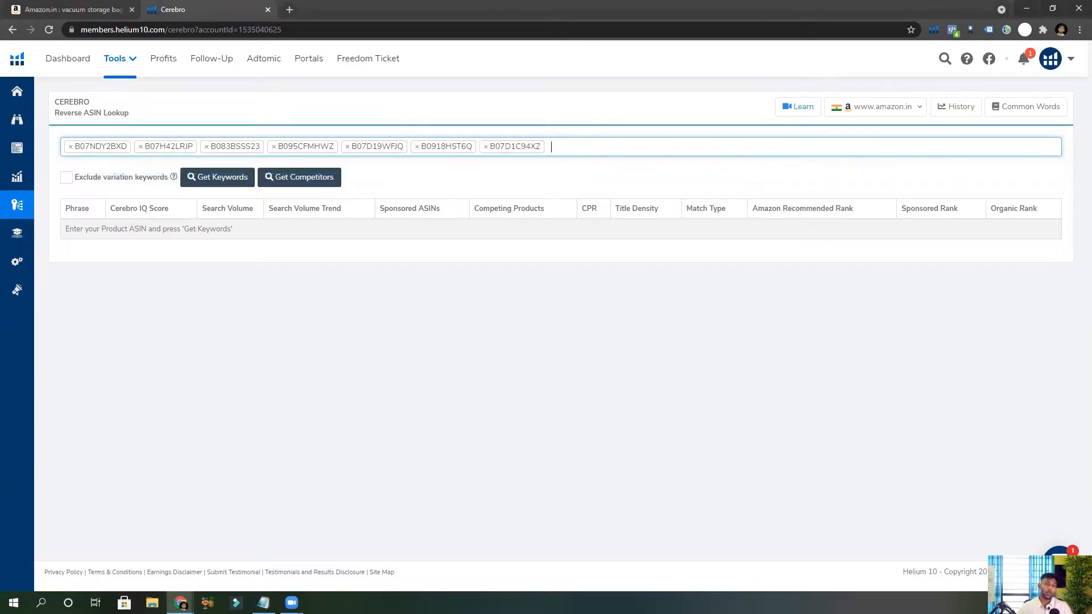
key("alt+Tab")
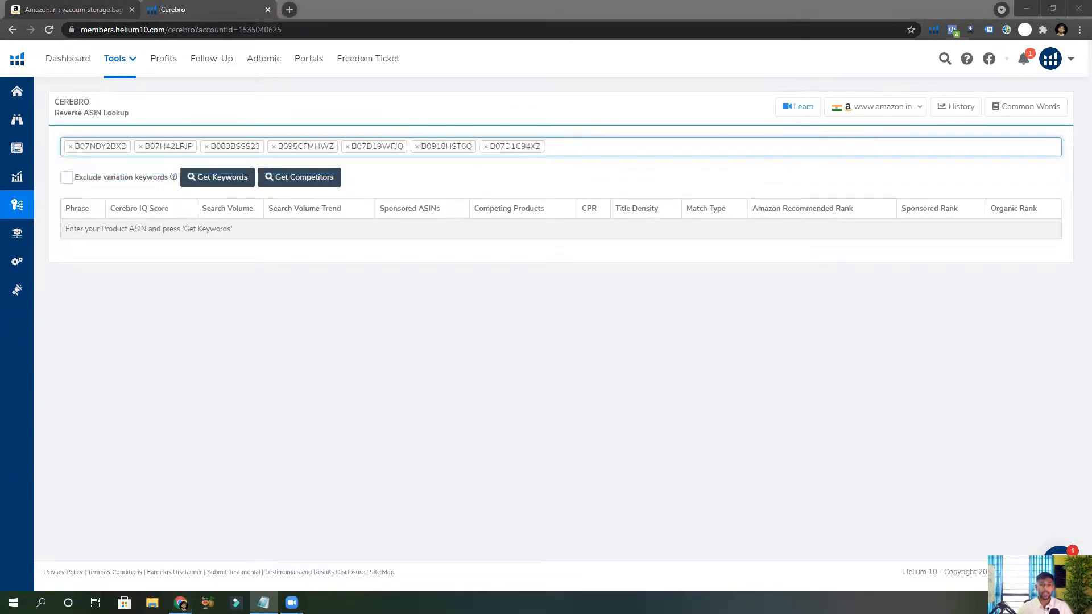
left_click(758, 145)
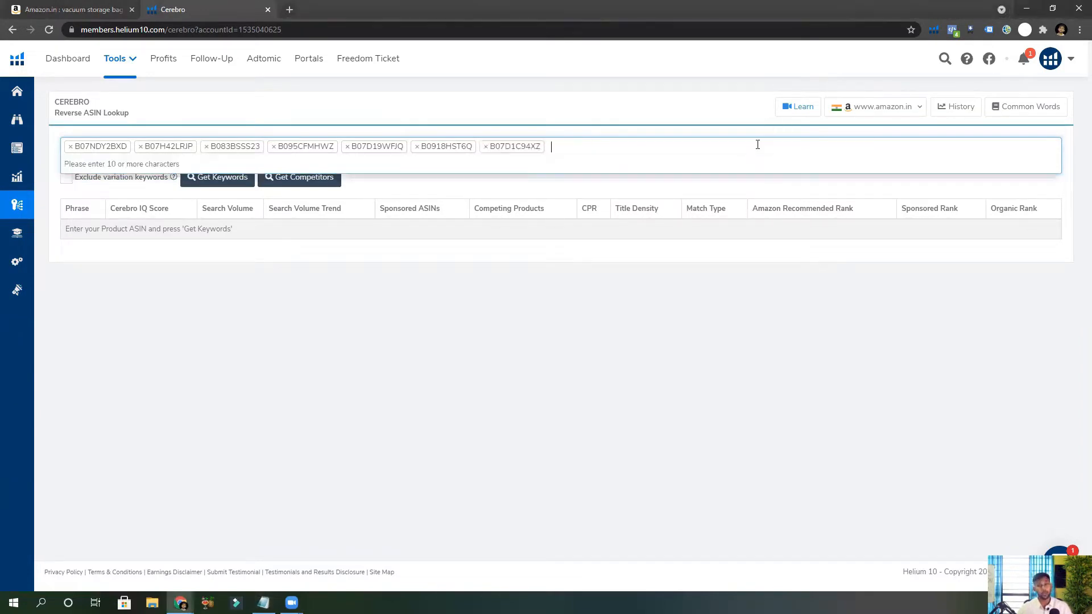
type("B09F6F7NHF")
key("Return")
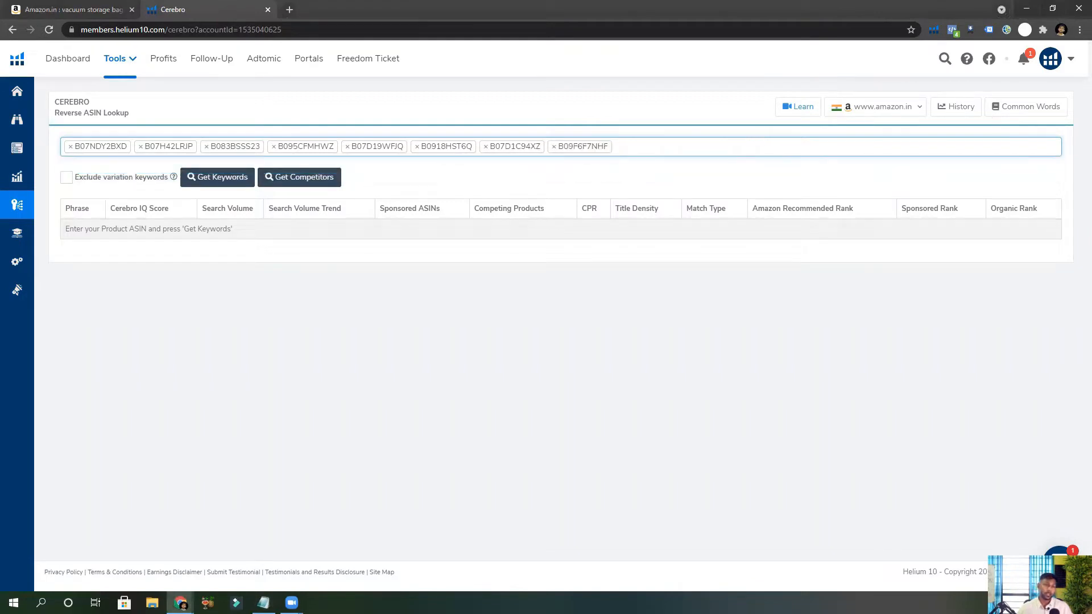
Add the ninth ASIN from the Notepad list, B082565F8P, to the Cerebro lookup.
key("alt+Tab")
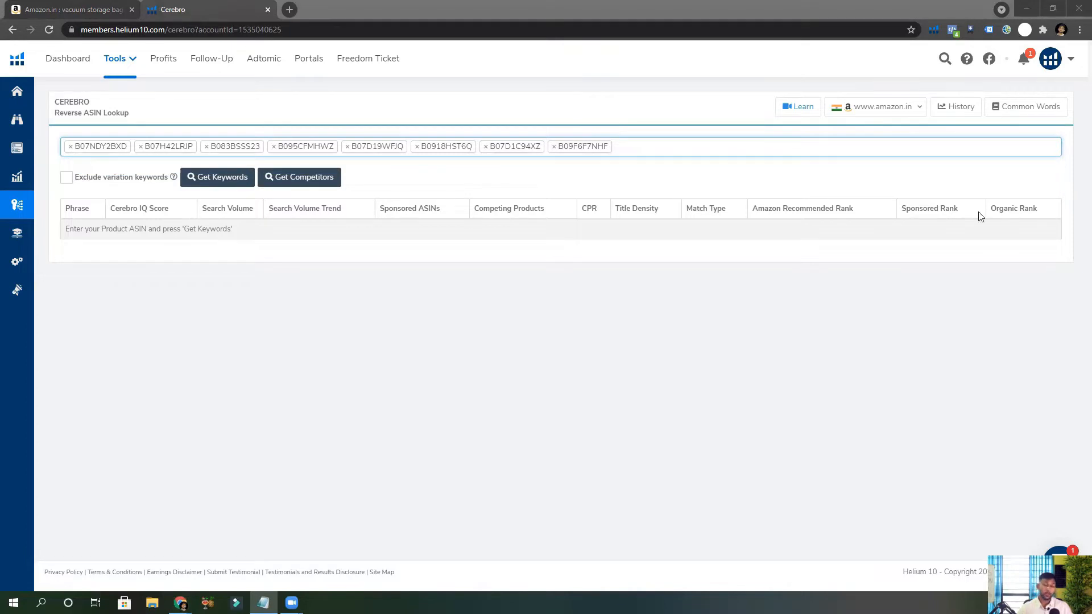
left_click(631, 146)
type("B082565F8P")
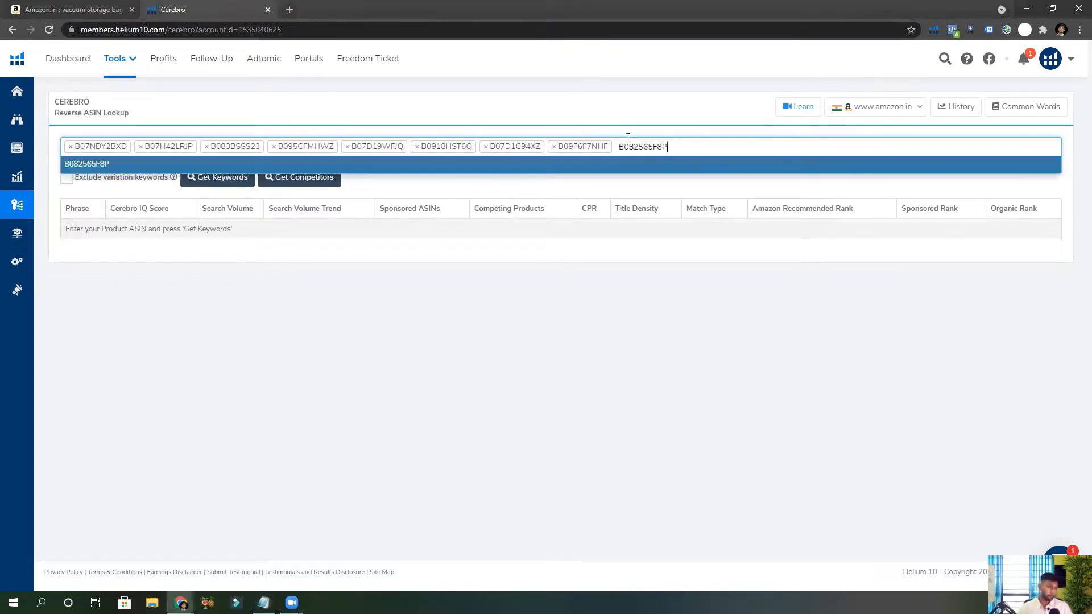
key("Return")
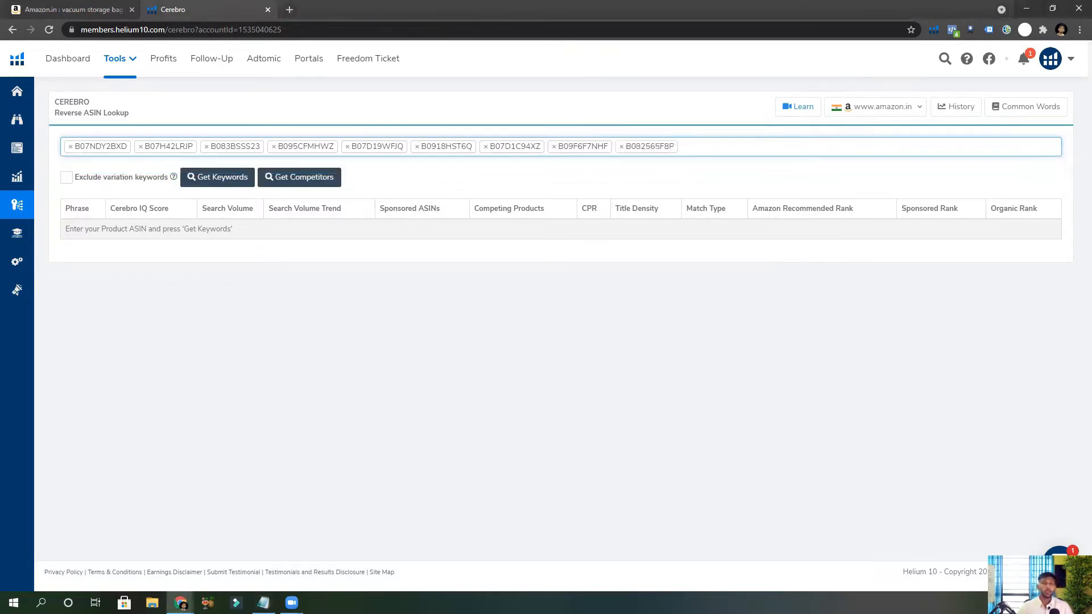
Add the tenth ASIN from the Notepad list, B07D1B9S7W, and get the keywords for all ten ASINs.
key("alt+Tab")
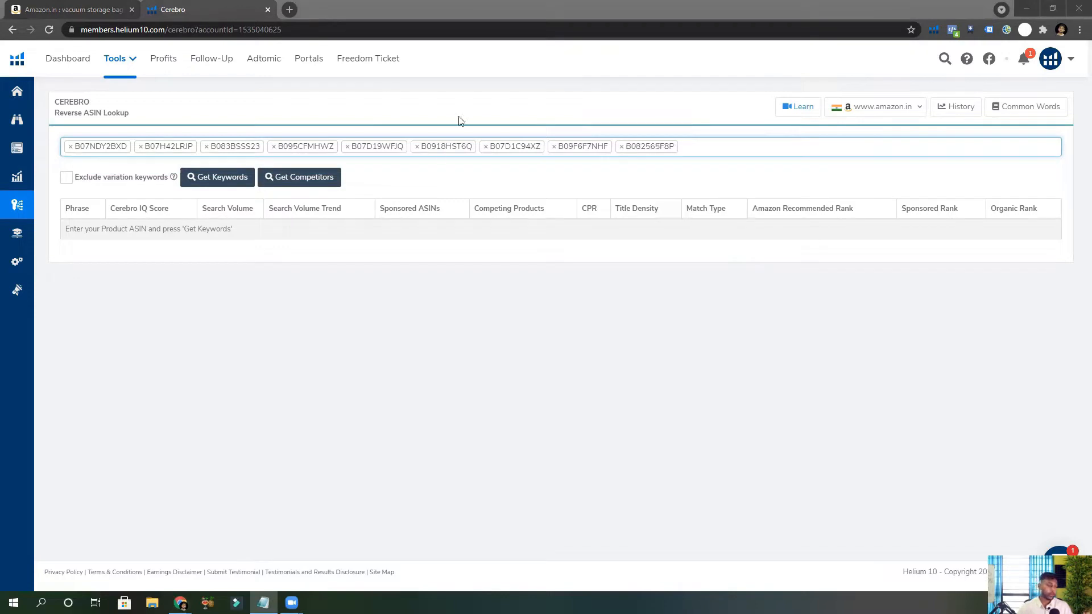
left_click(705, 151)
type("B07D1B9S7W")
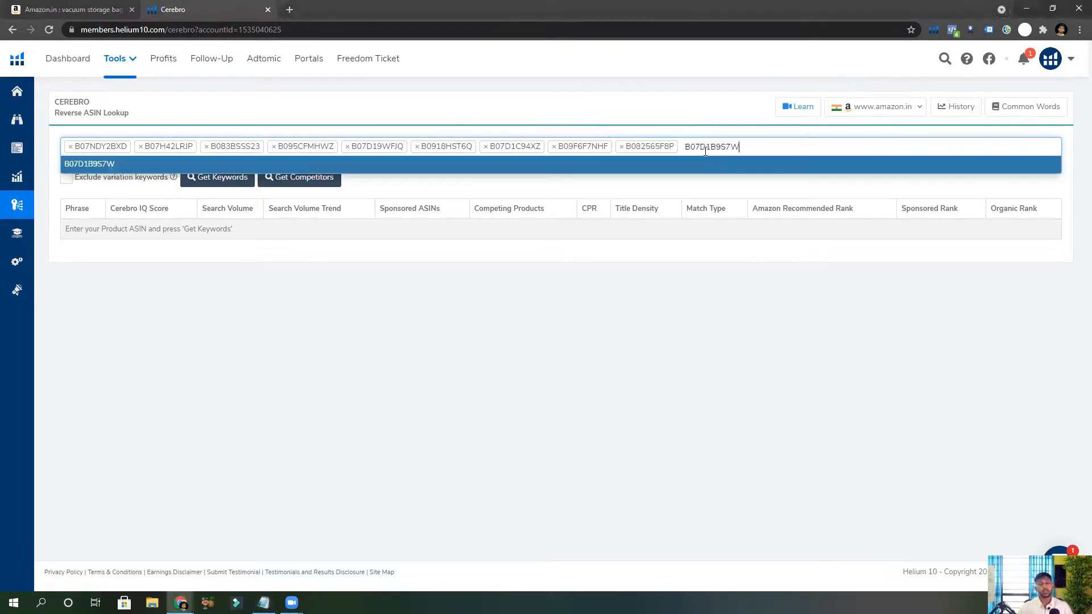
key("Return")
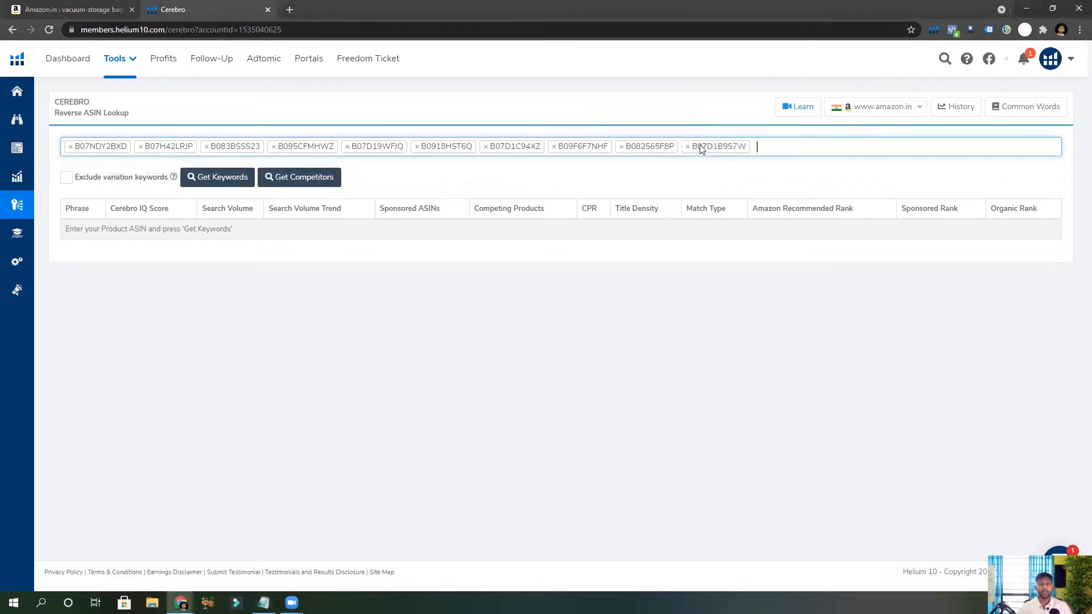
left_click(239, 177)
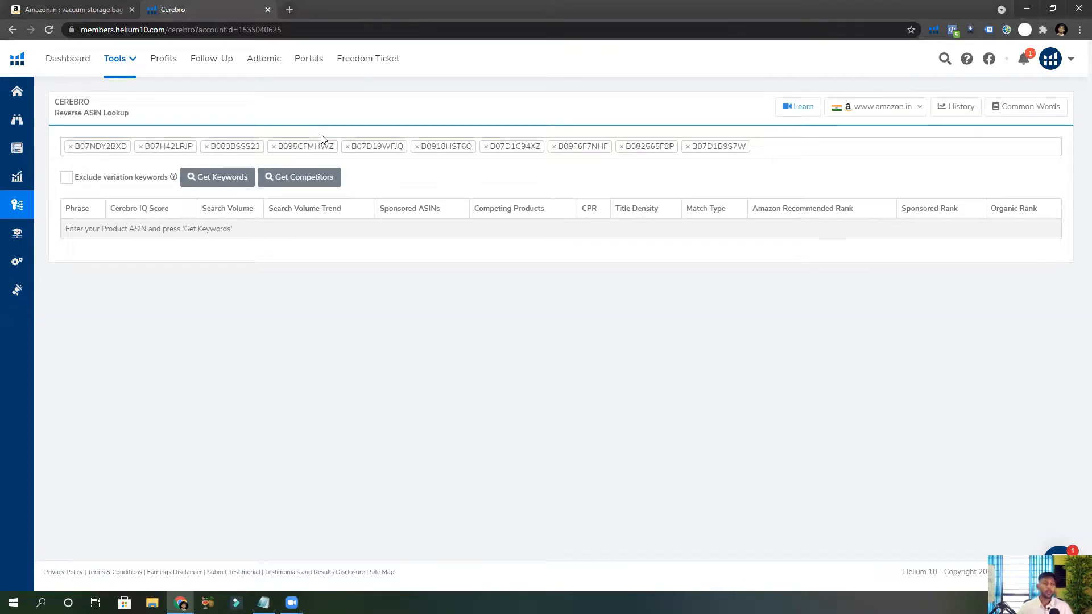
key("Return")
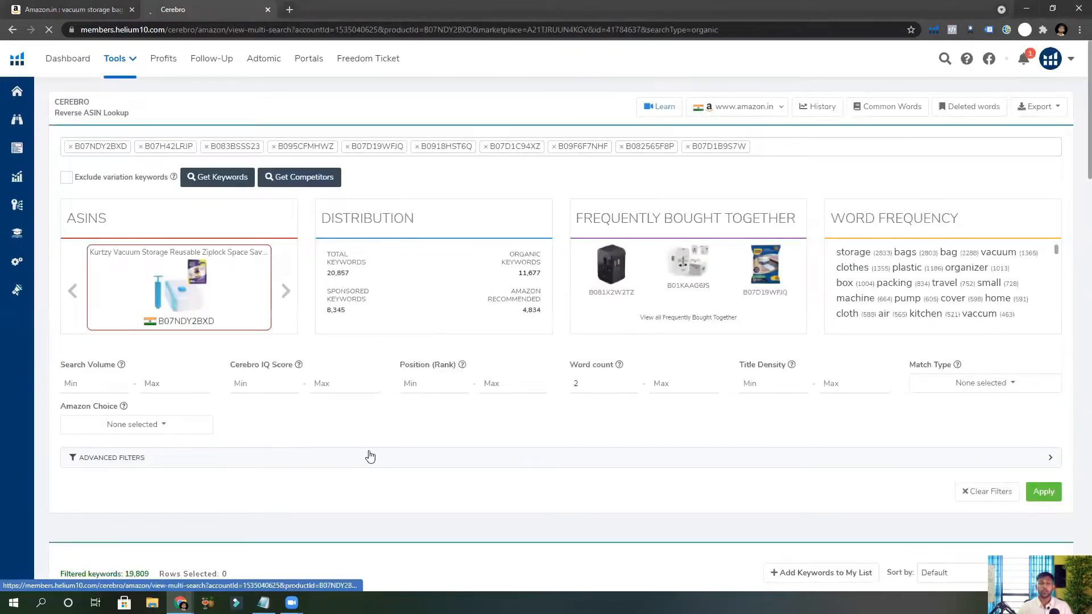
Set the keyword filters to a minimum search volume of 400 and the Organic match type.
left_click(85, 386)
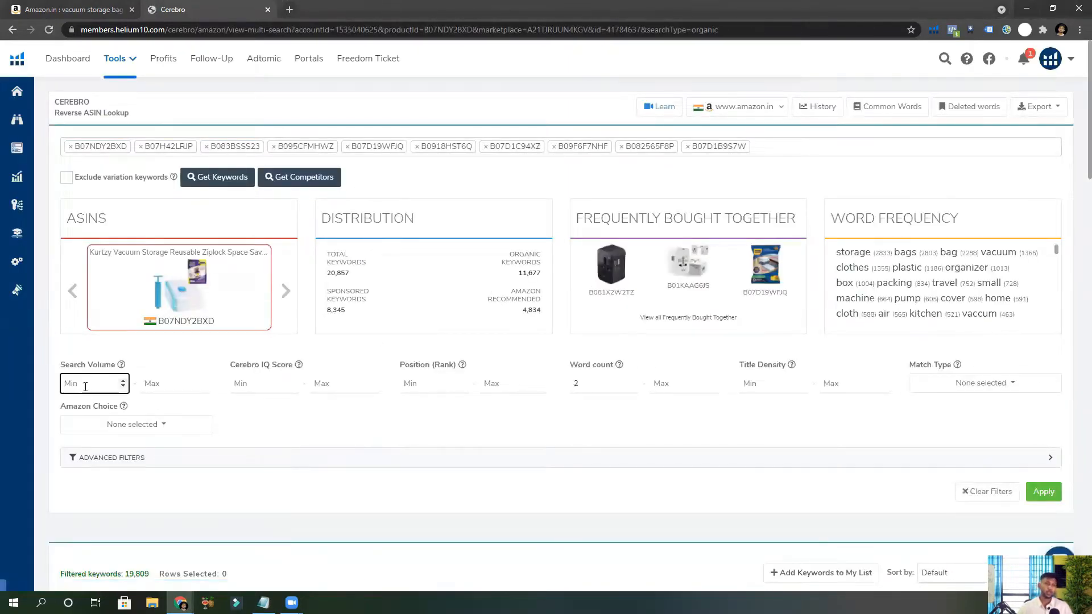
type("400")
left_click(168, 383)
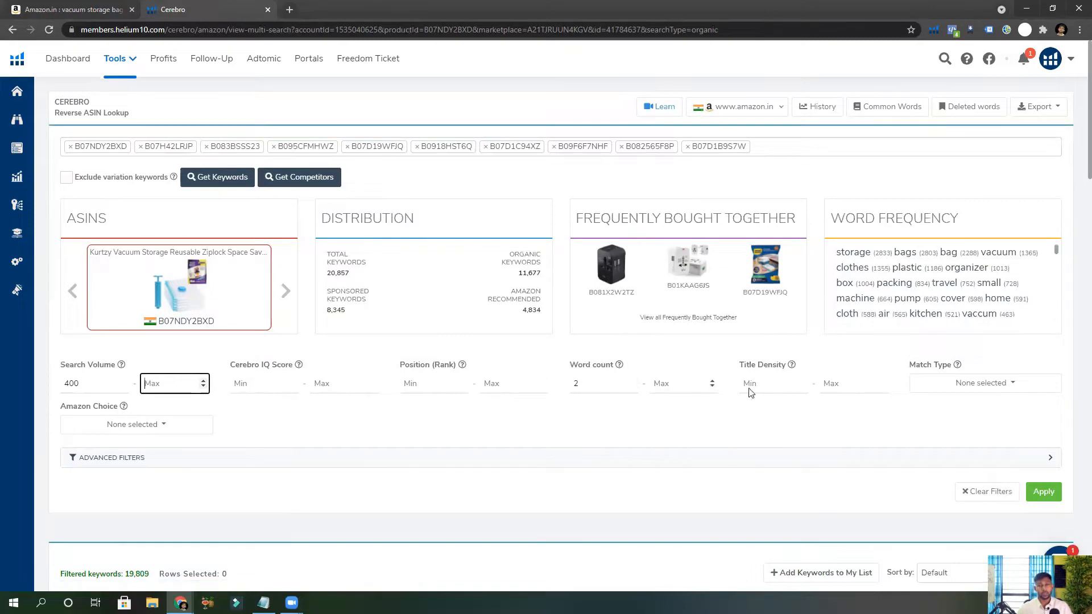
left_click(1017, 386)
left_click(947, 406)
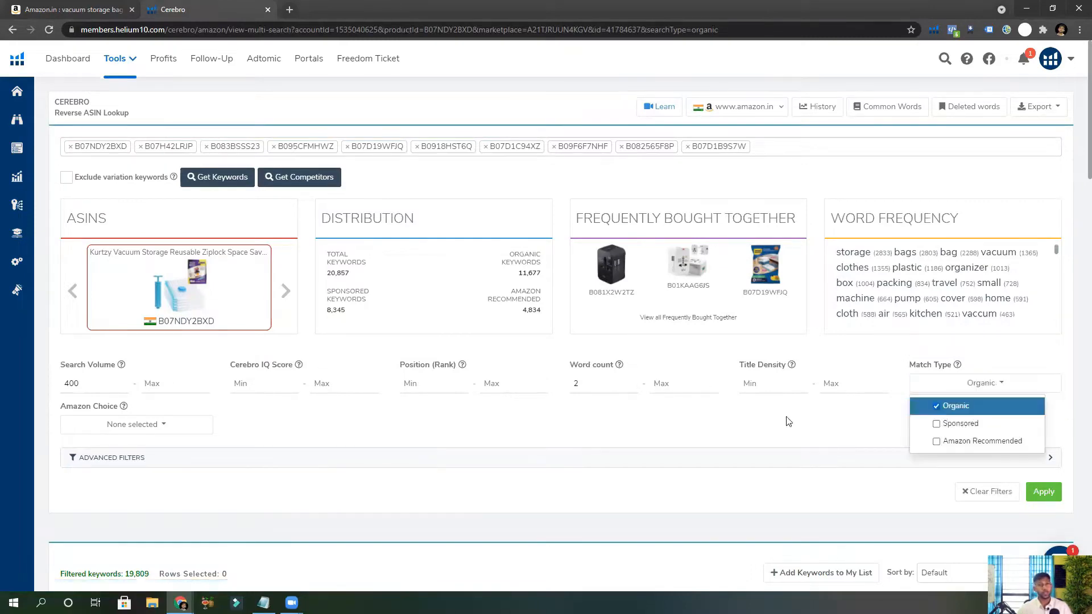
left_click(787, 420)
Set the minimum Ranking Competitors to 2 in the advanced filters and apply all filters to the keyword results.
scroll(158, 279, "down", 3)
left_click(129, 257)
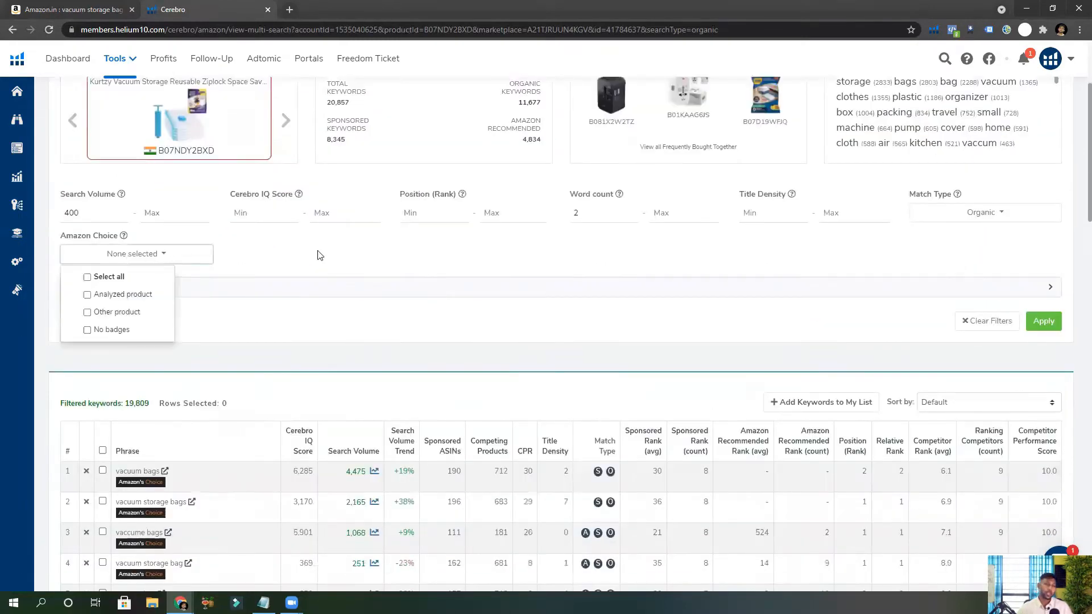
left_click(285, 282)
left_click(292, 288)
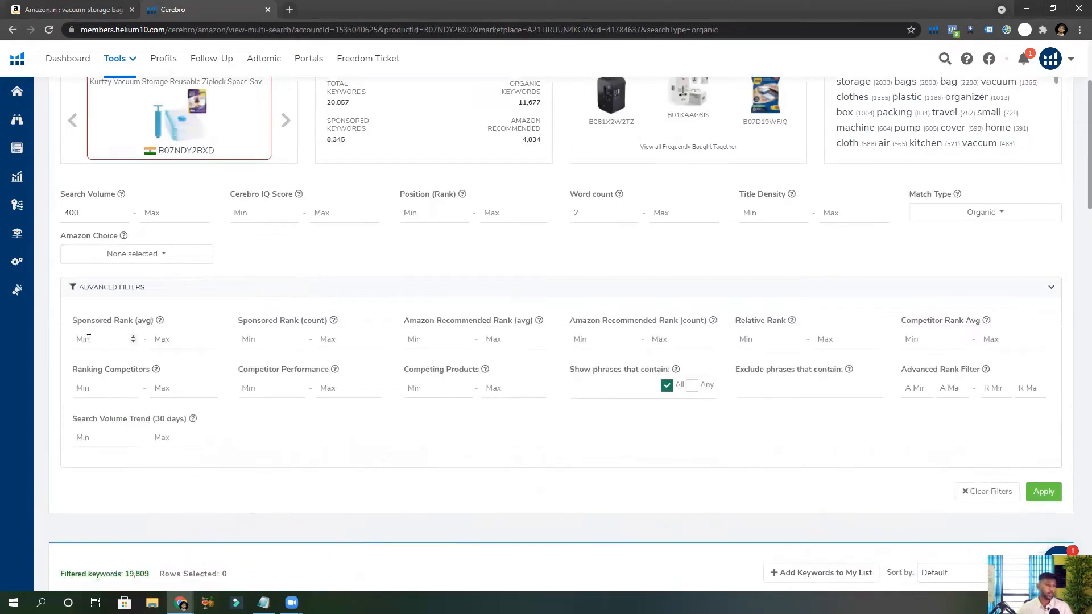
left_click(86, 391)
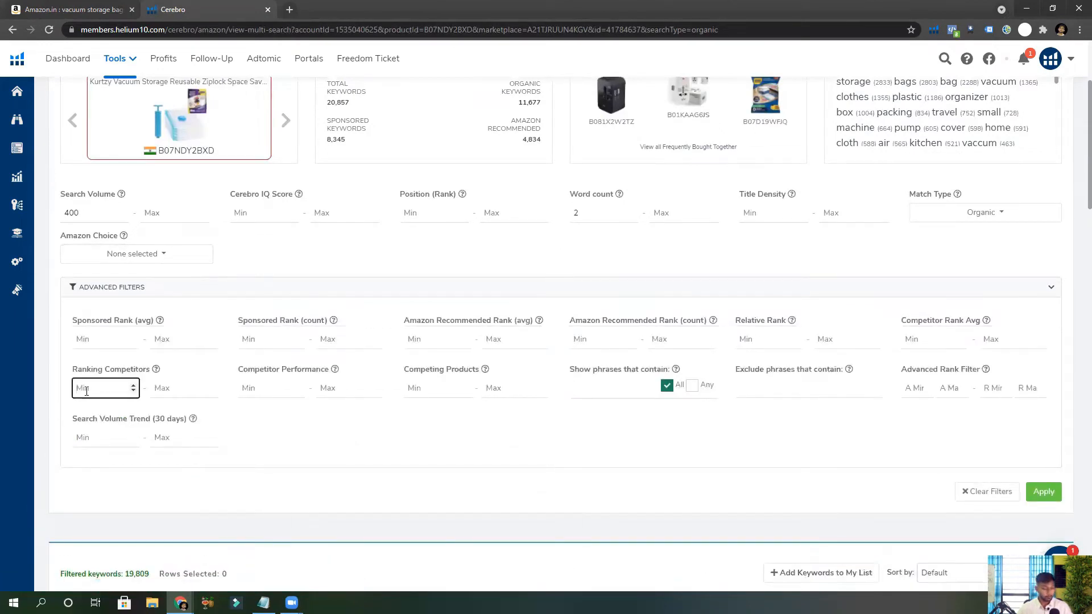
left_click(267, 443)
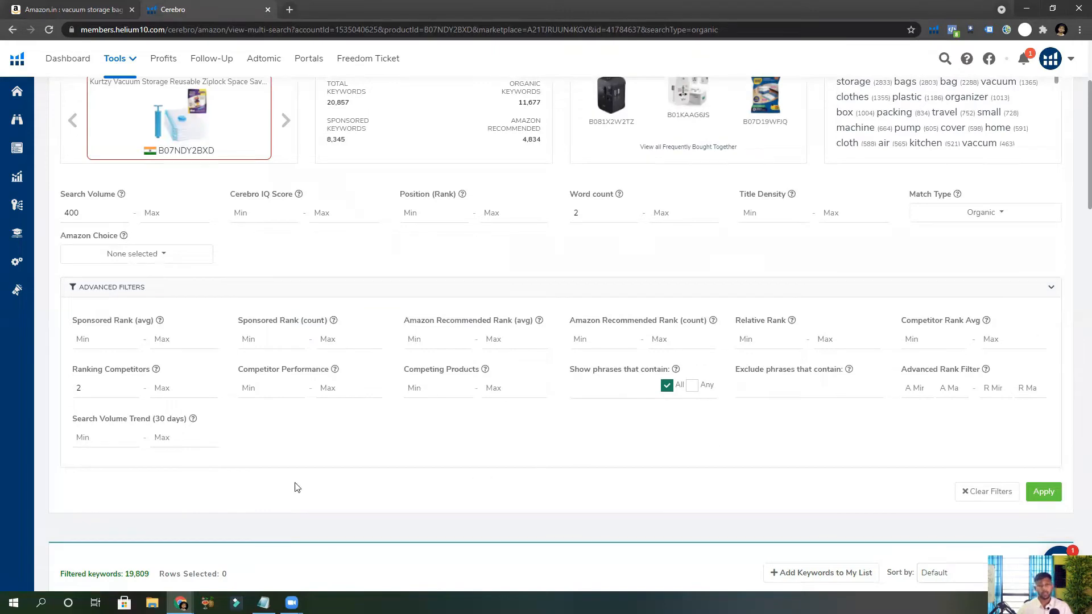
scroll(297, 487, "down", 1)
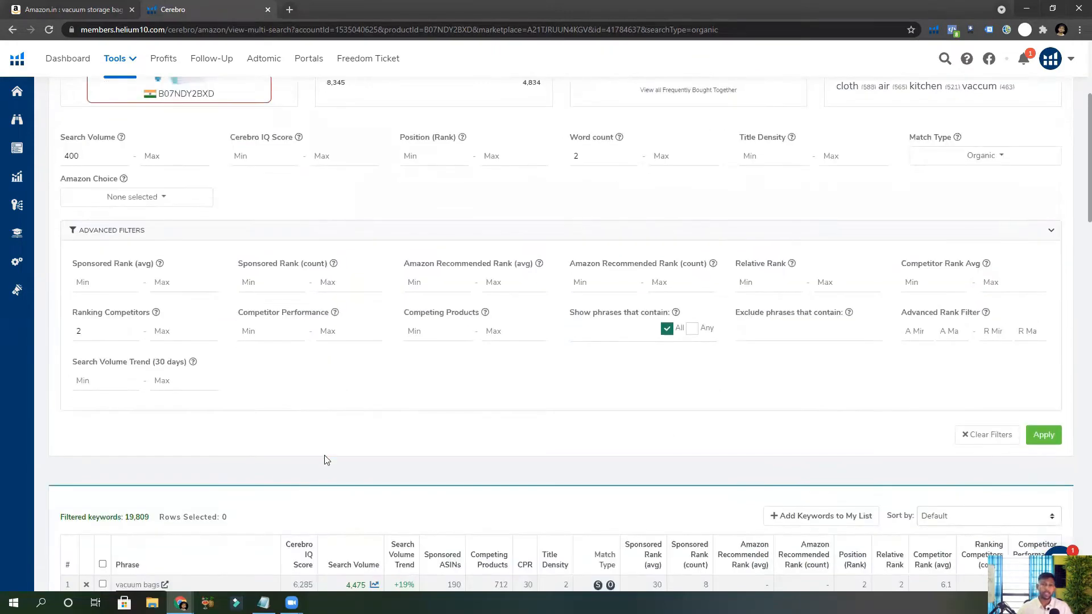
left_click(1043, 435)
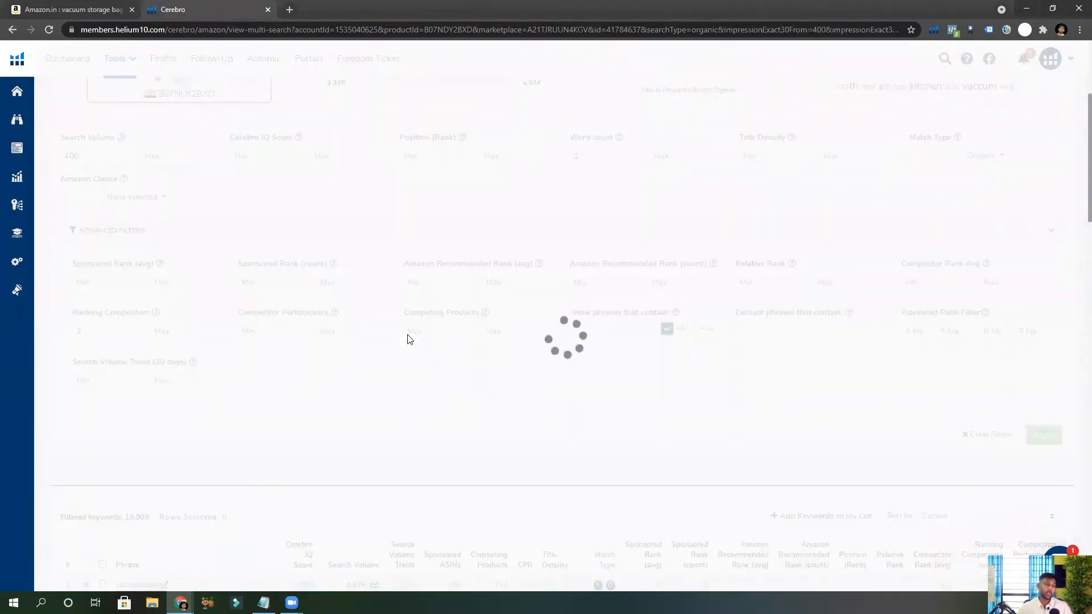
Check the filtered keyword count, then export the filtered keywords as IN_AMAZON_Cerebro_B07NDY2BXD in CSV format to the EXPORT folder.
scroll(408, 334, "down", 3)
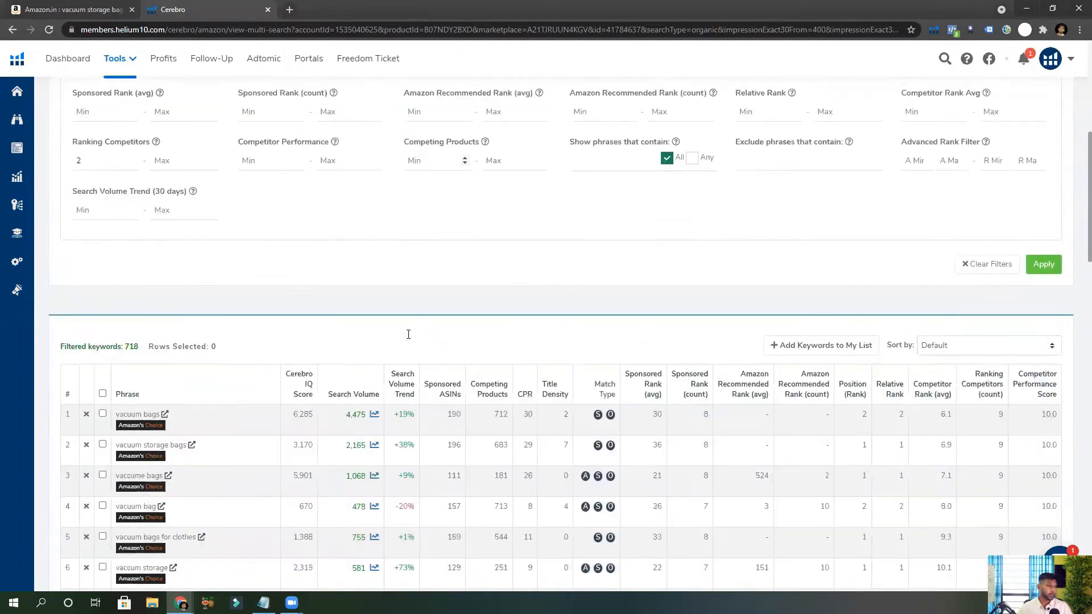
left_click_drag(140, 342, 117, 349)
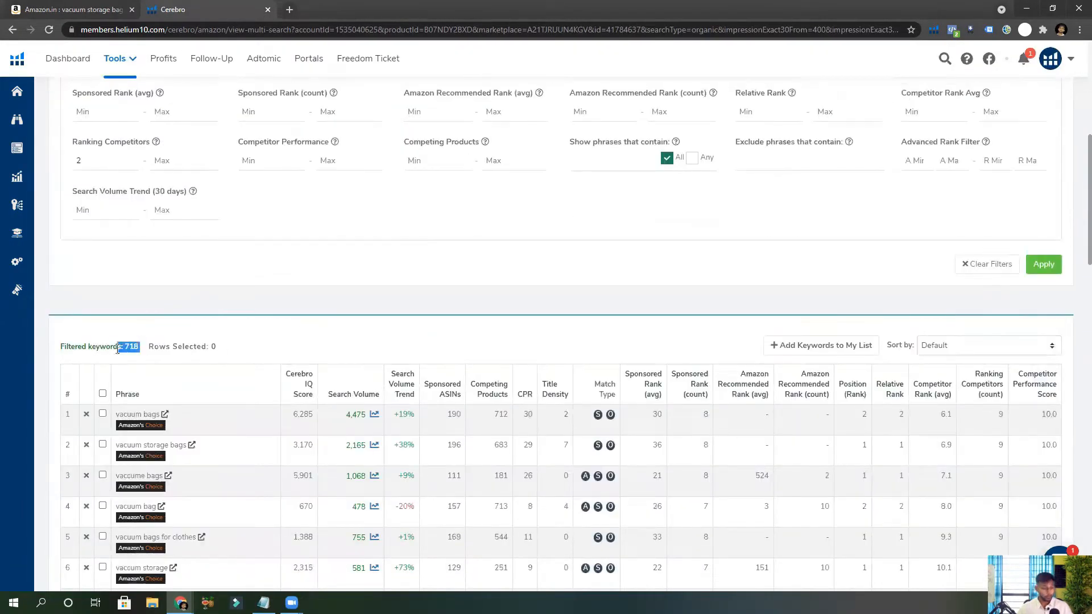
left_click(239, 341)
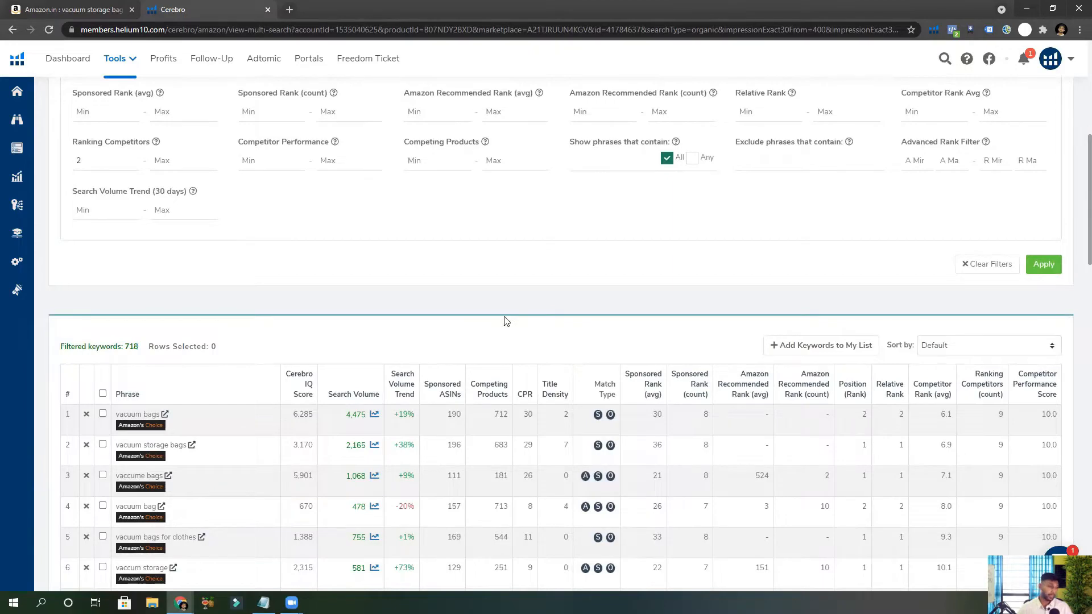
scroll(506, 321, "up", 7)
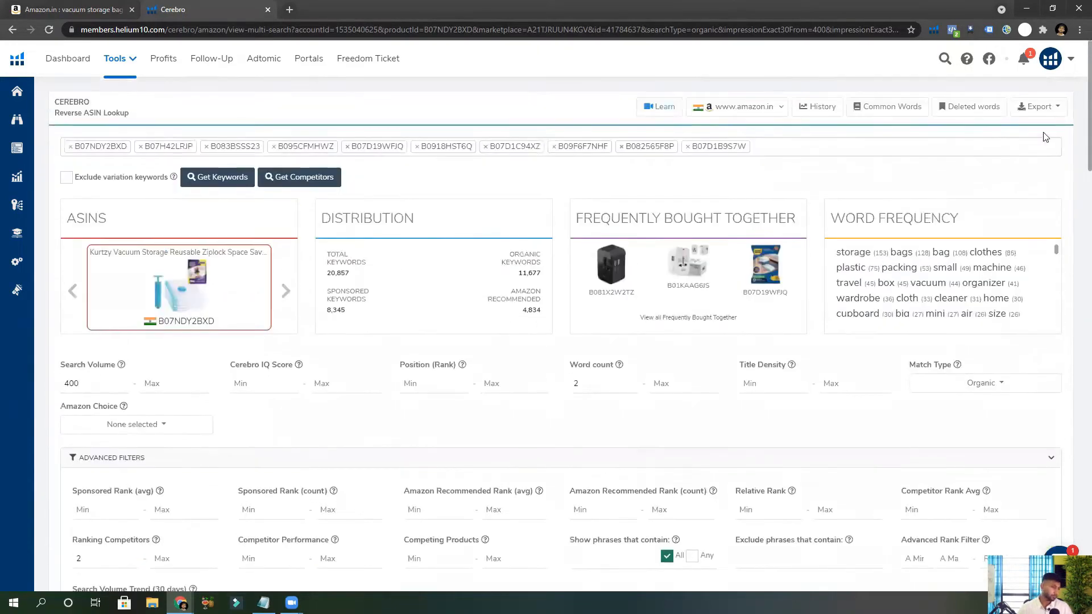
left_click(1051, 109)
left_click(1024, 137)
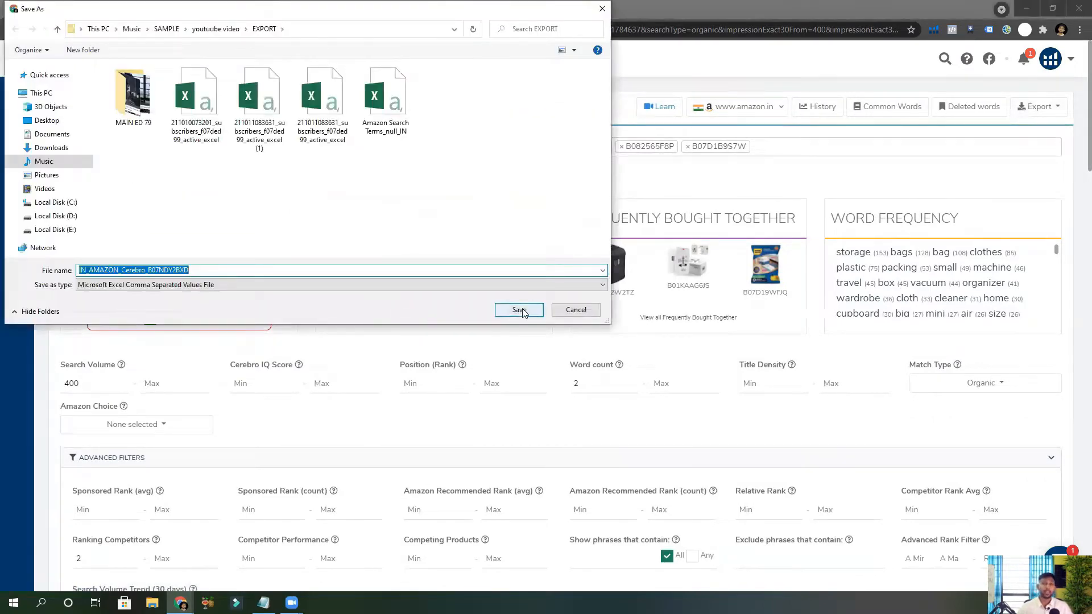
left_click(519, 310)
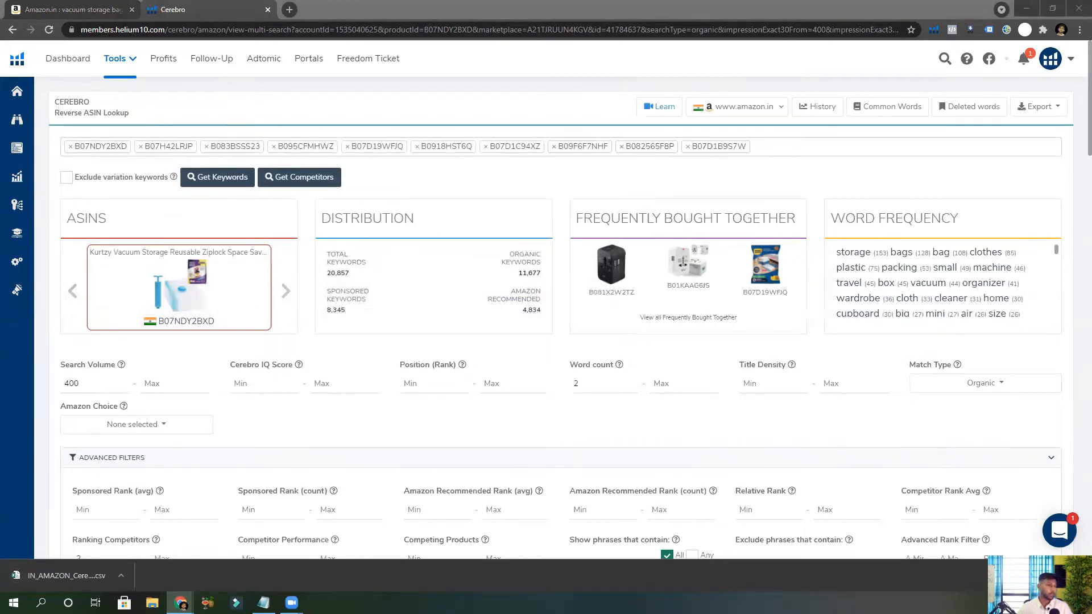
Switch to a blank Google Sheets spreadsheet and import IN_AMAZON_Cerebro_B07NDY2BXD.csv with the Replace spreadsheet option.
left_click_drag(460, 0, 456, 9)
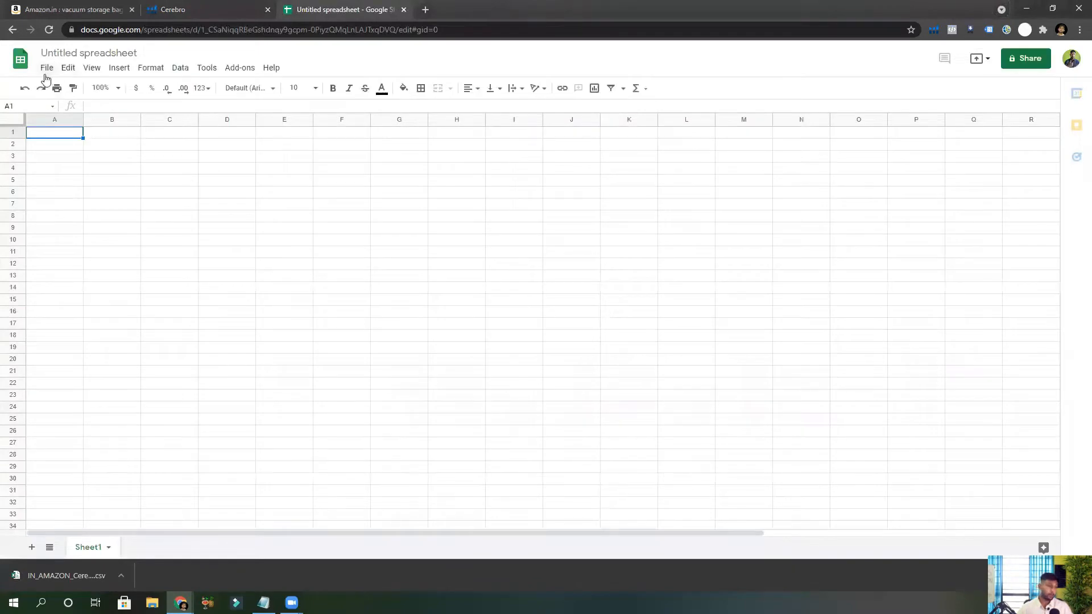
left_click(44, 73)
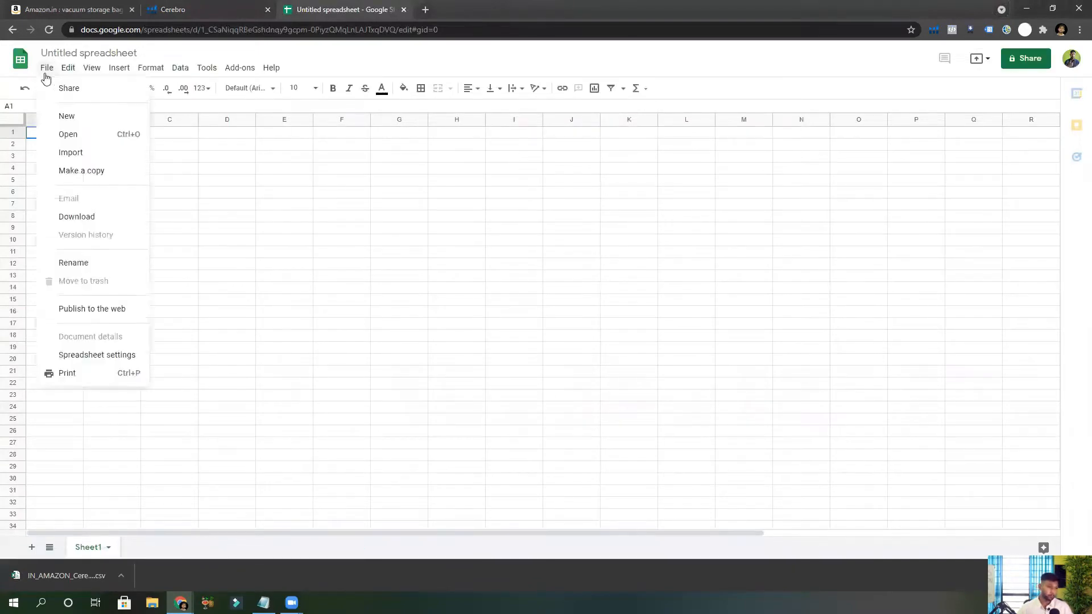
left_click(77, 154)
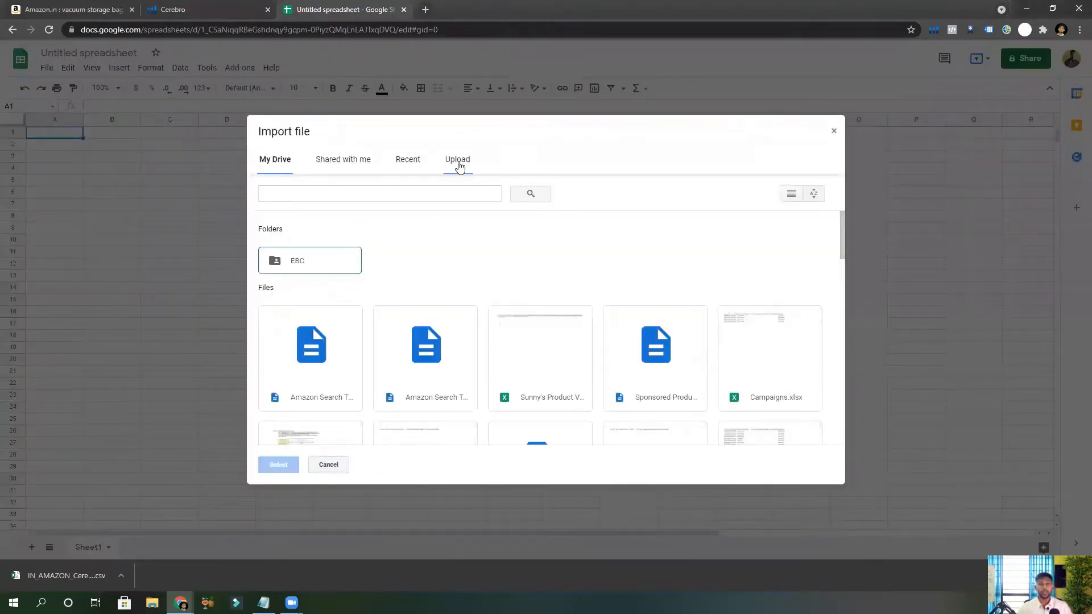
left_click(456, 166)
left_click_drag(57, 576, 500, 297)
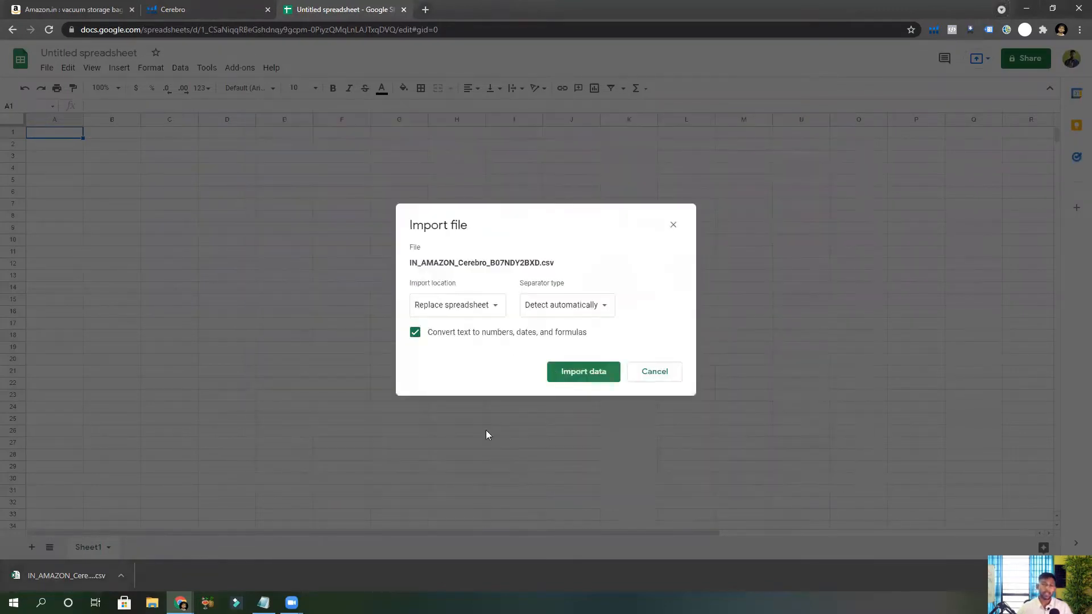
left_click(573, 376)
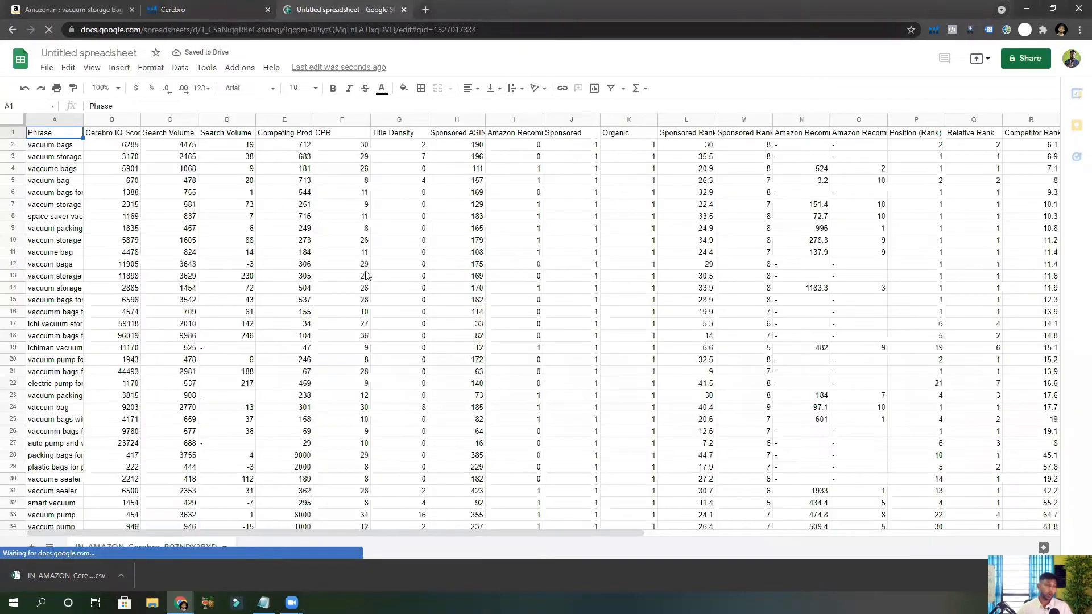
Delete the Cerebro IQ Score column from the imported keyword sheet.
left_click(113, 88)
left_click(105, 181)
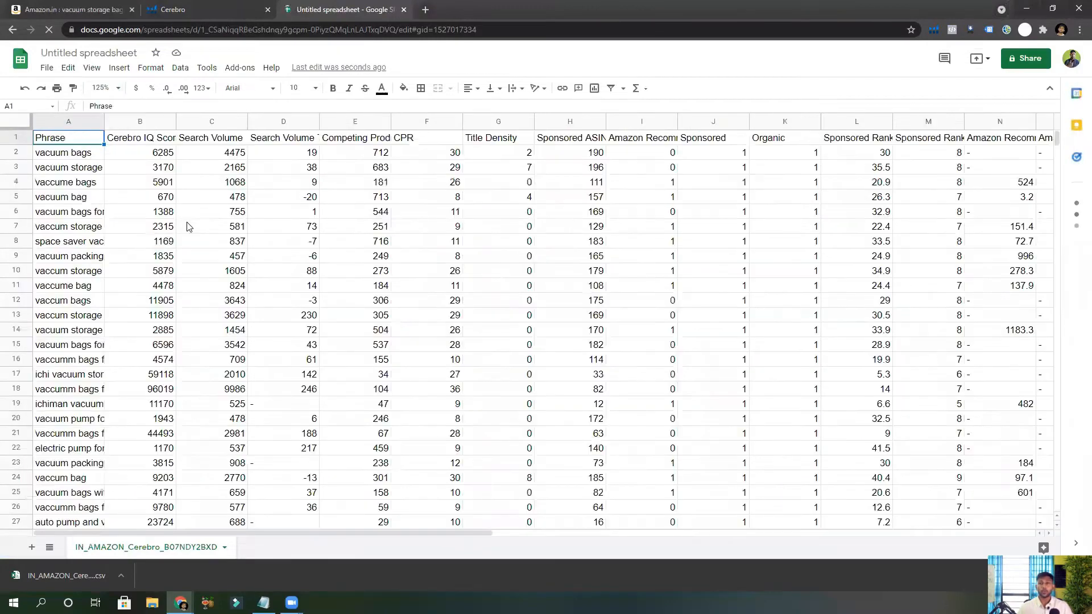
left_click(113, 121)
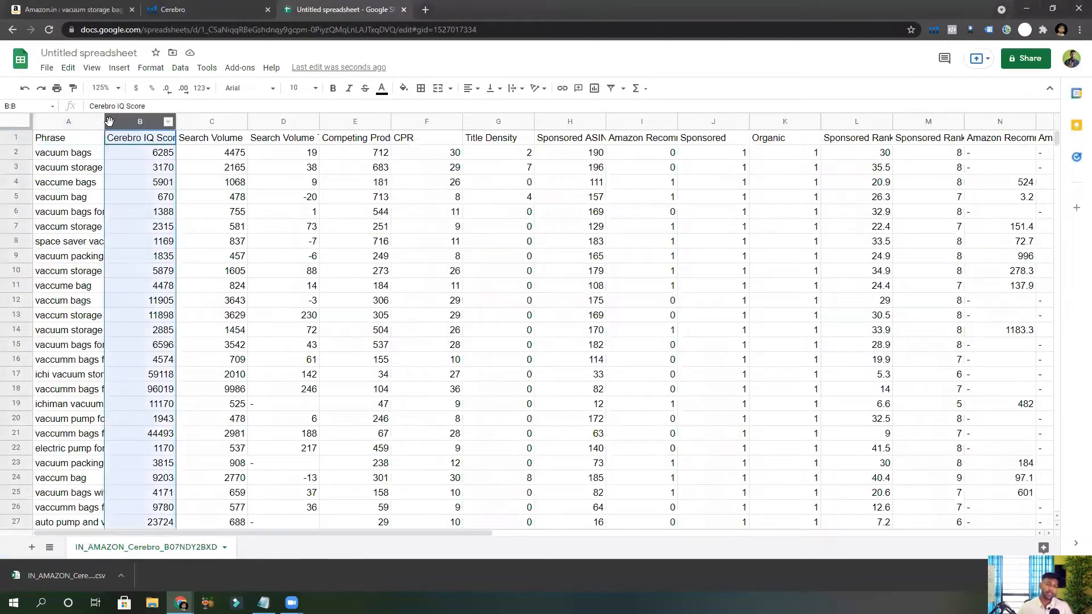
right_click(112, 123)
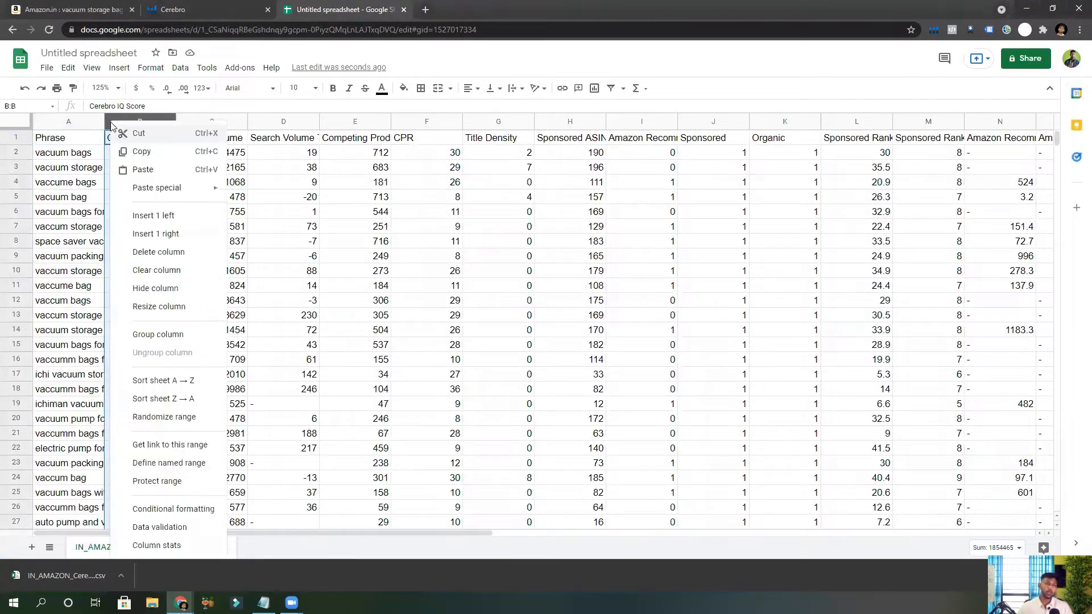
left_click(157, 253)
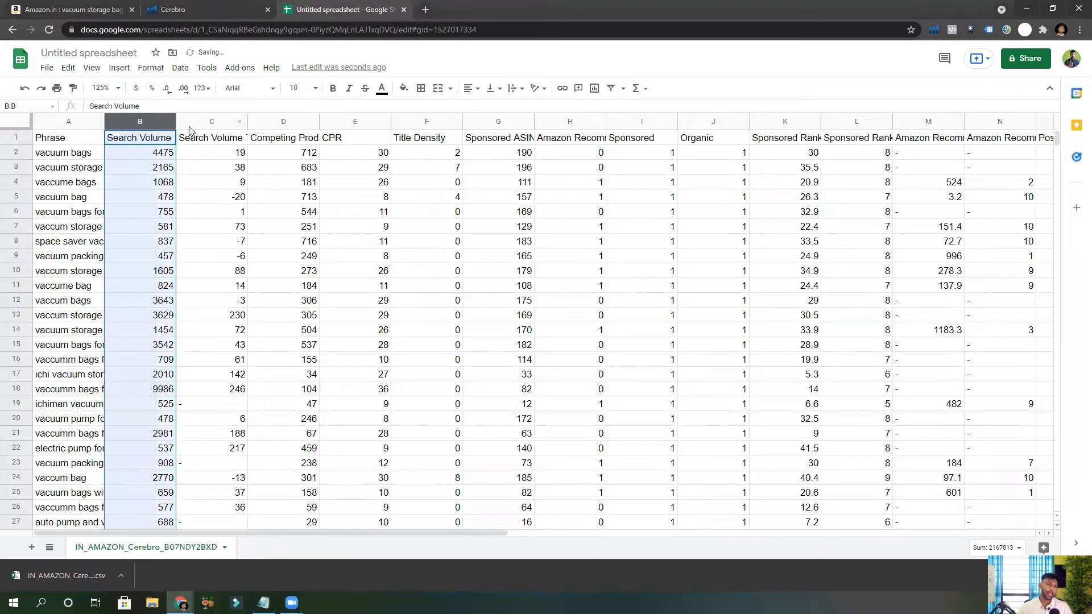
Delete the Search Volume Trend (30 days) column from the keyword sheet.
left_click(209, 141)
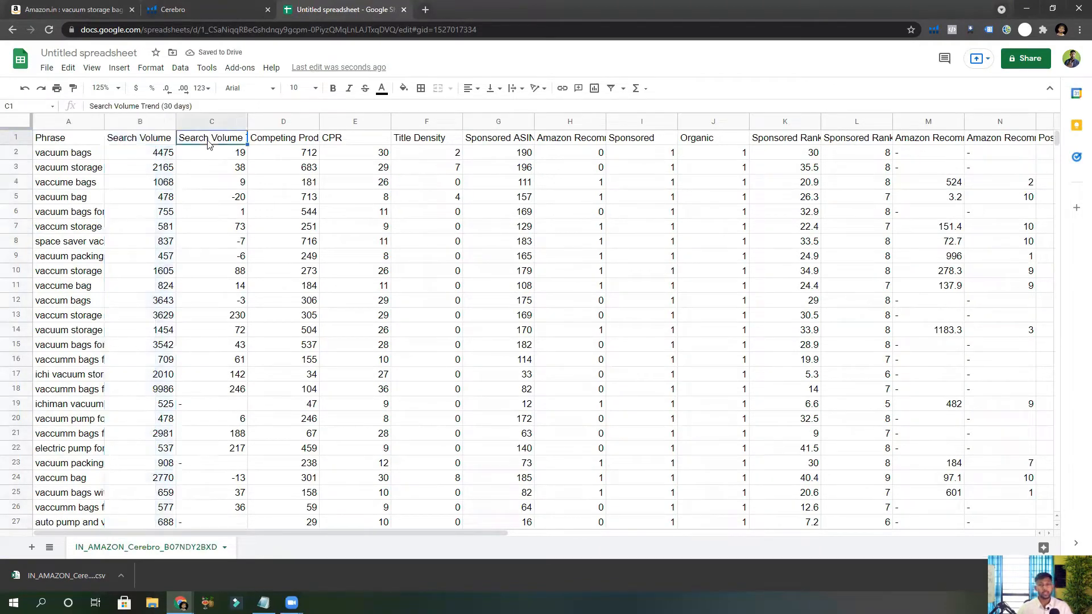
left_click(187, 120)
right_click(187, 119)
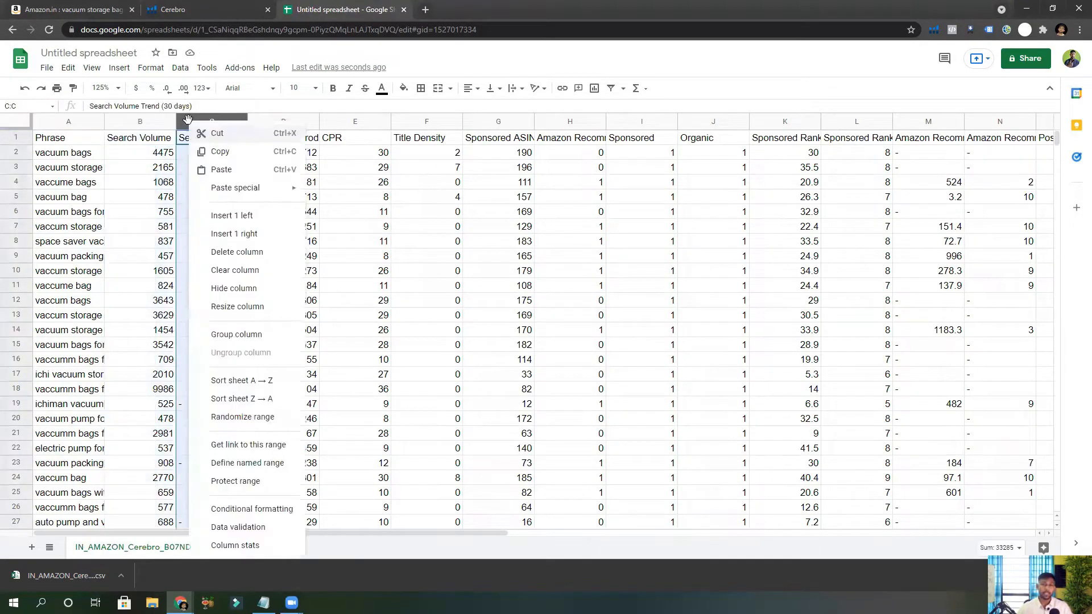
left_click(221, 253)
left_click(265, 125)
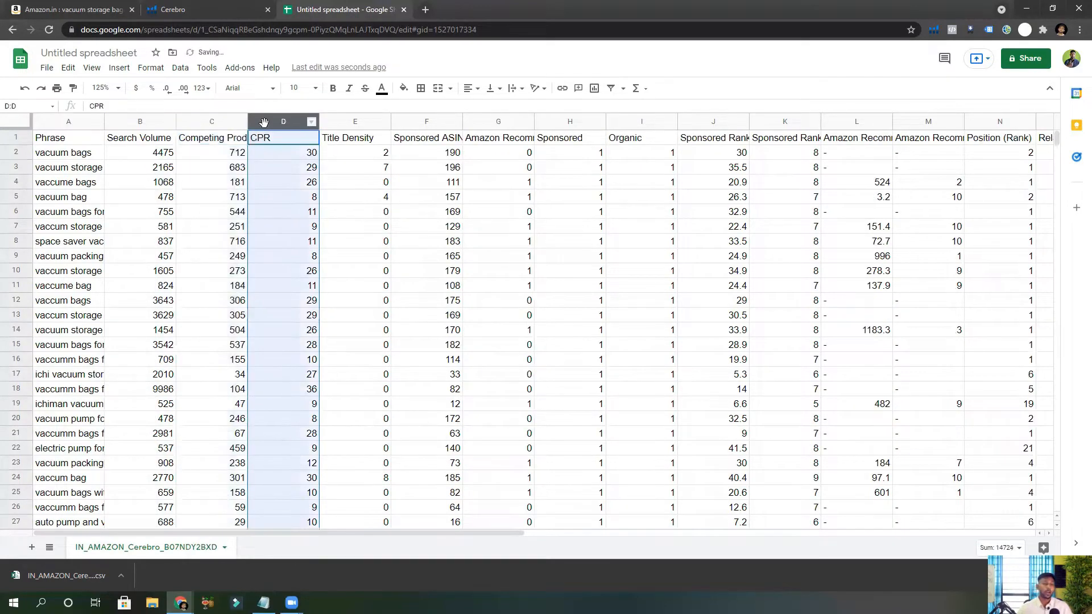
right_click(265, 125)
left_click(262, 111)
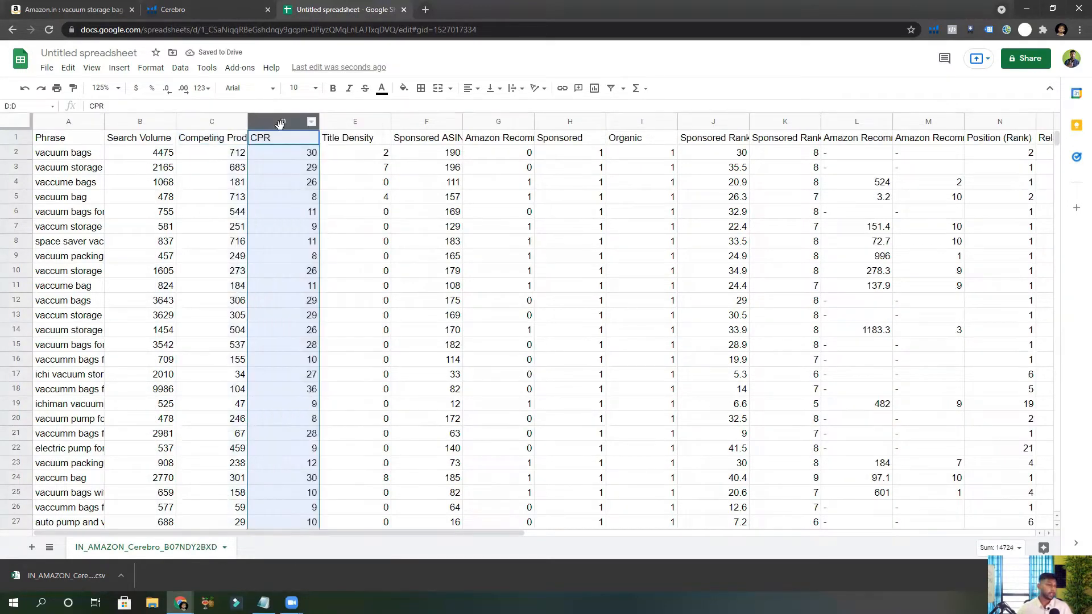
left_click(336, 122, "ctrl")
left_click(407, 125, "ctrl")
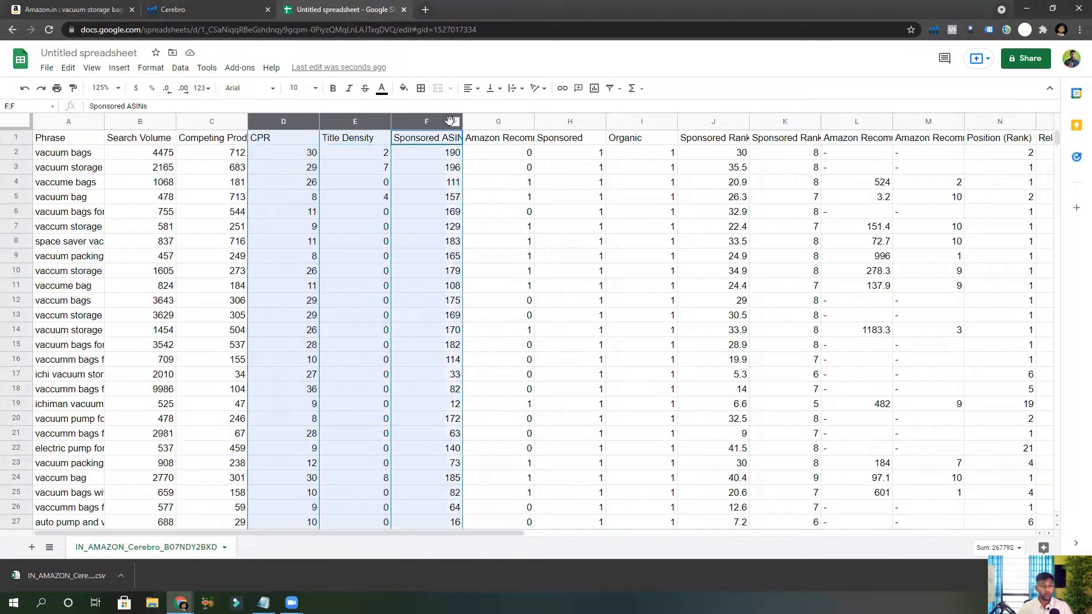
left_click(474, 124, "ctrl")
left_click(545, 121, "ctrl")
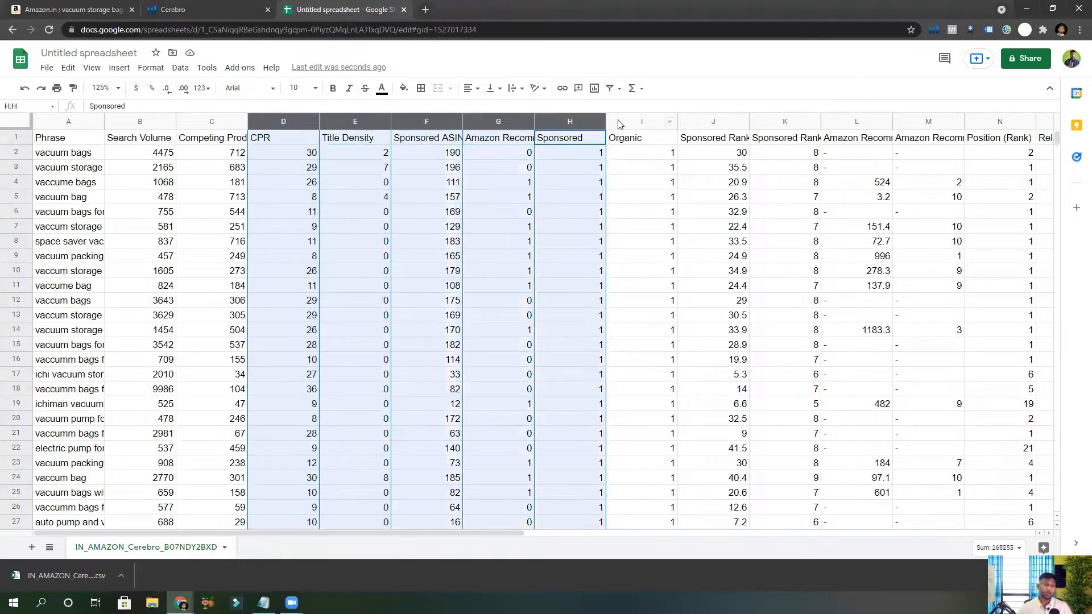
left_click(620, 122, "ctrl")
left_click(701, 121, "ctrl")
left_click(808, 120, "ctrl")
left_click(853, 122, "ctrl")
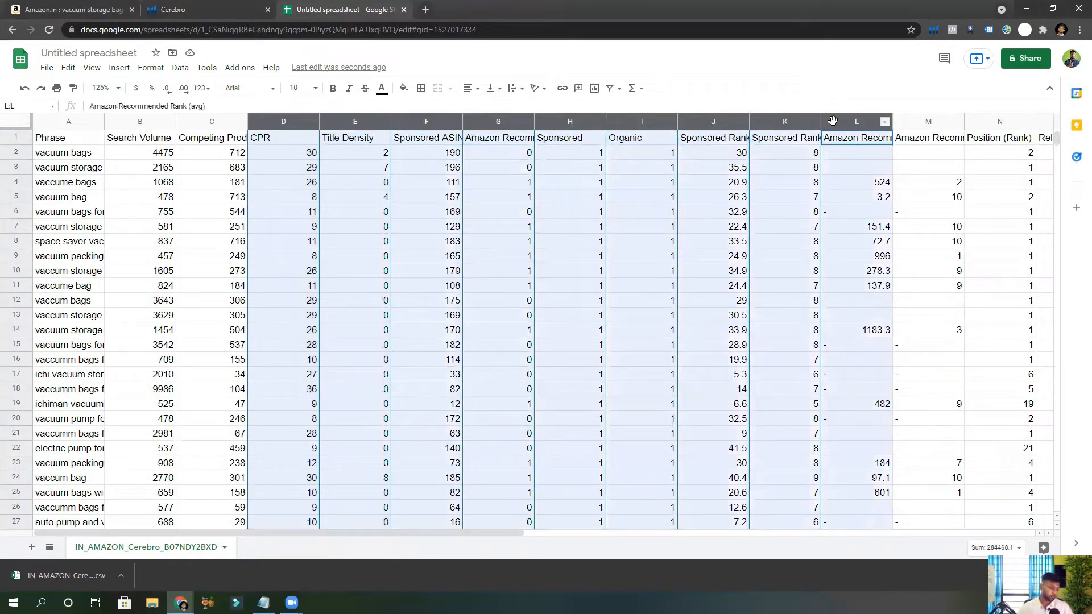
left_click(910, 123, "ctrl")
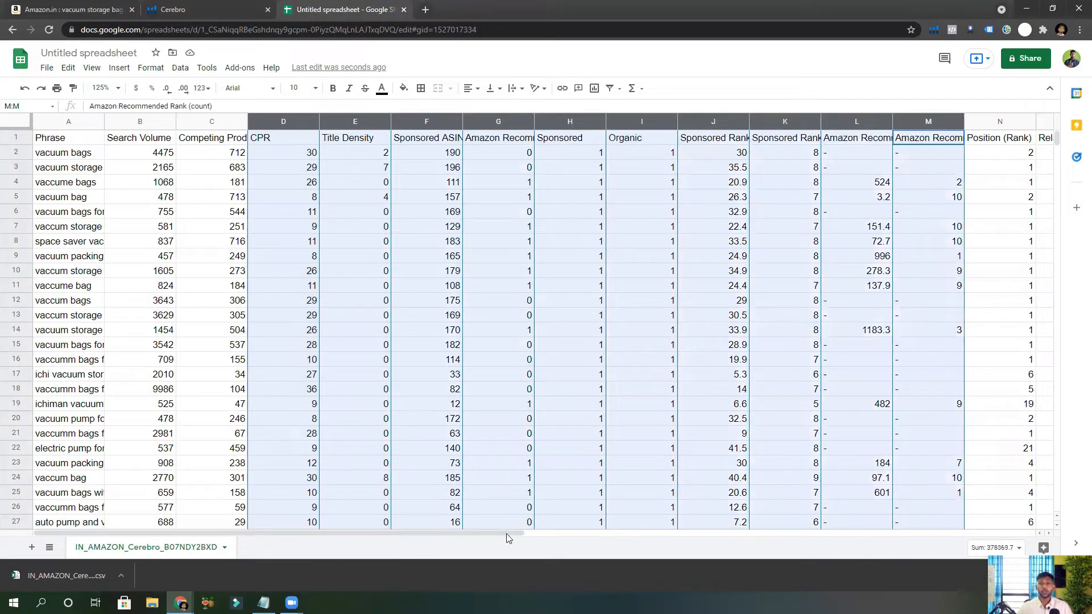
left_click_drag(506, 534, 687, 552)
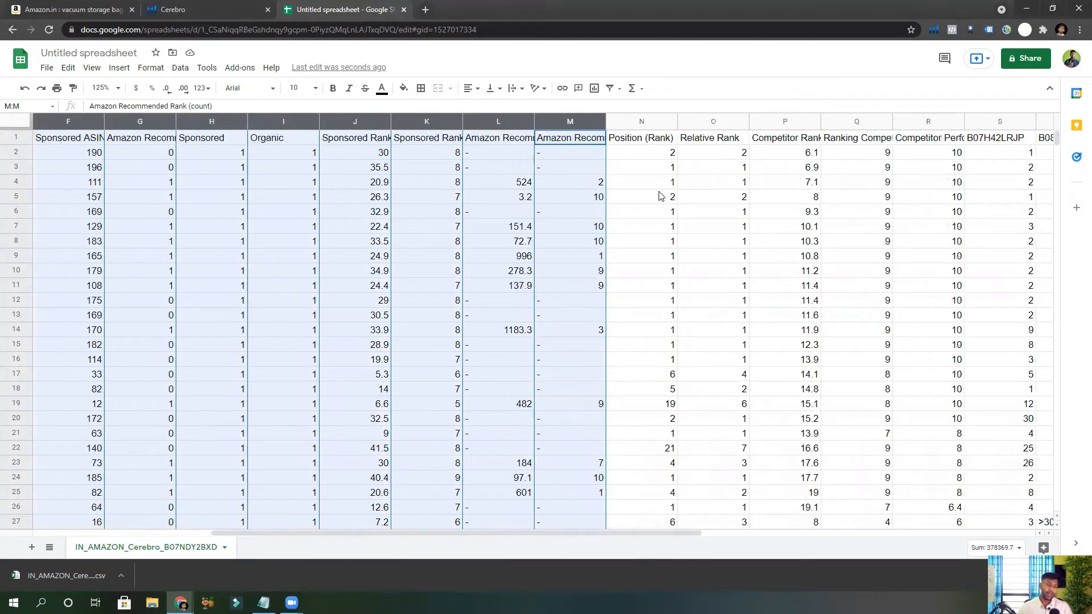
left_click(716, 121, "ctrl")
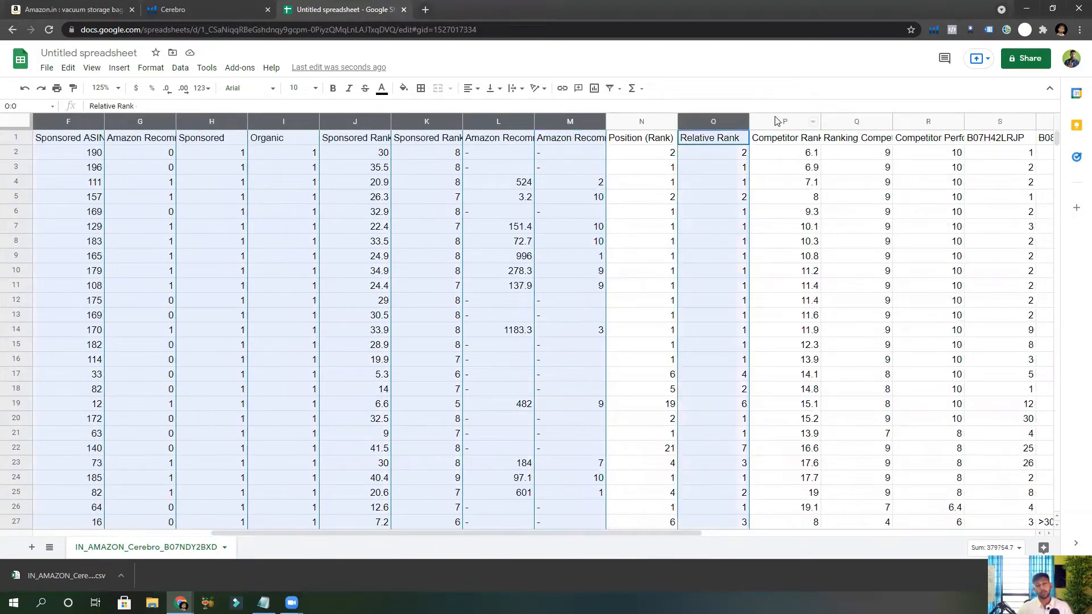
left_click(775, 121, "ctrl")
left_click(839, 123, "ctrl")
left_click(908, 120, "ctrl")
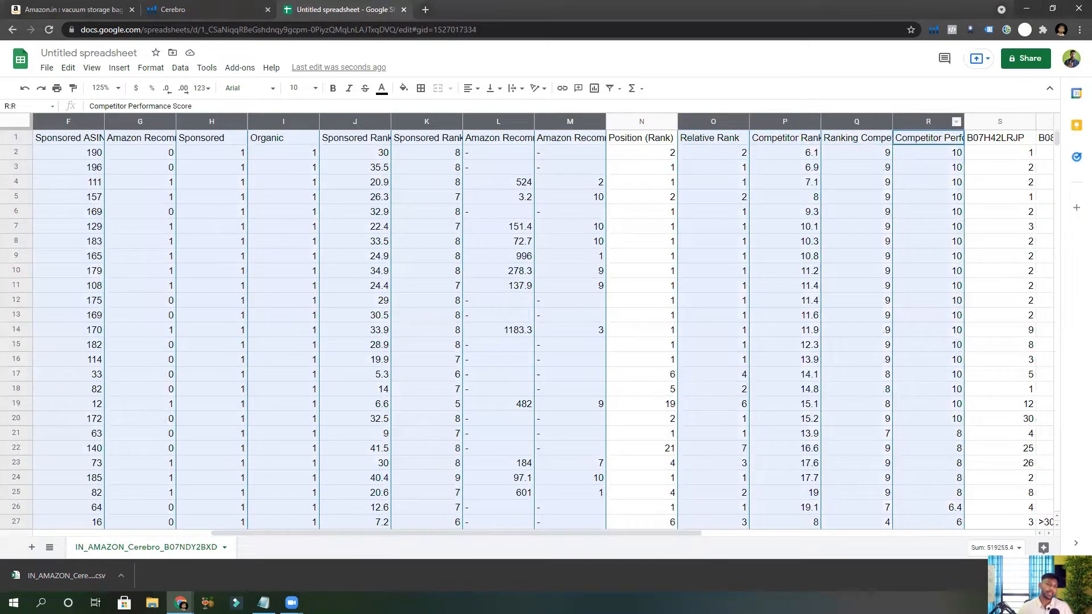
left_click_drag(518, 533, 480, 532)
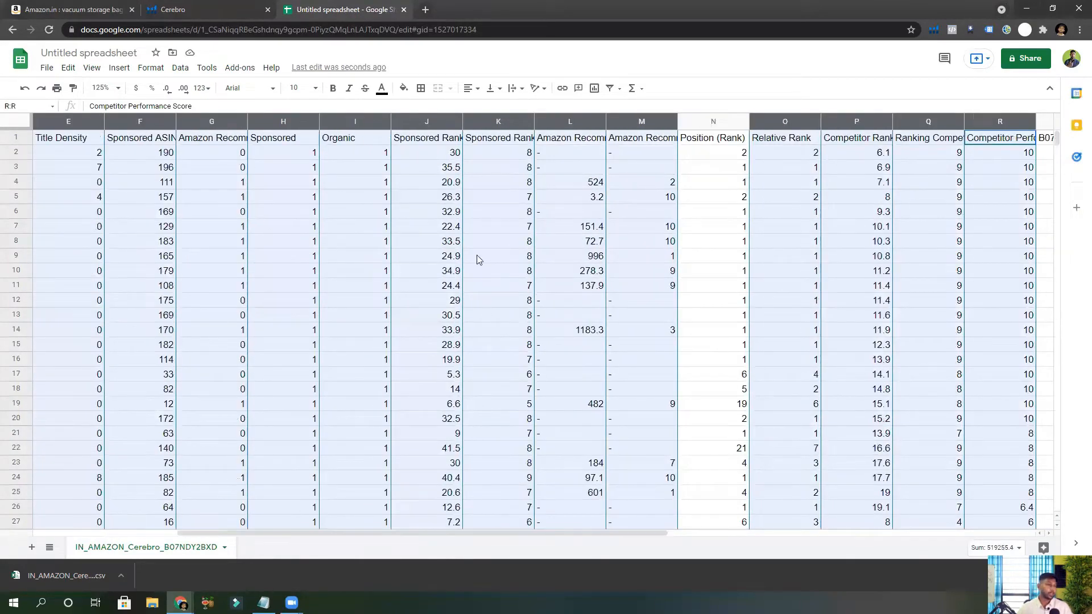
left_click(458, 188)
right_click(460, 192)
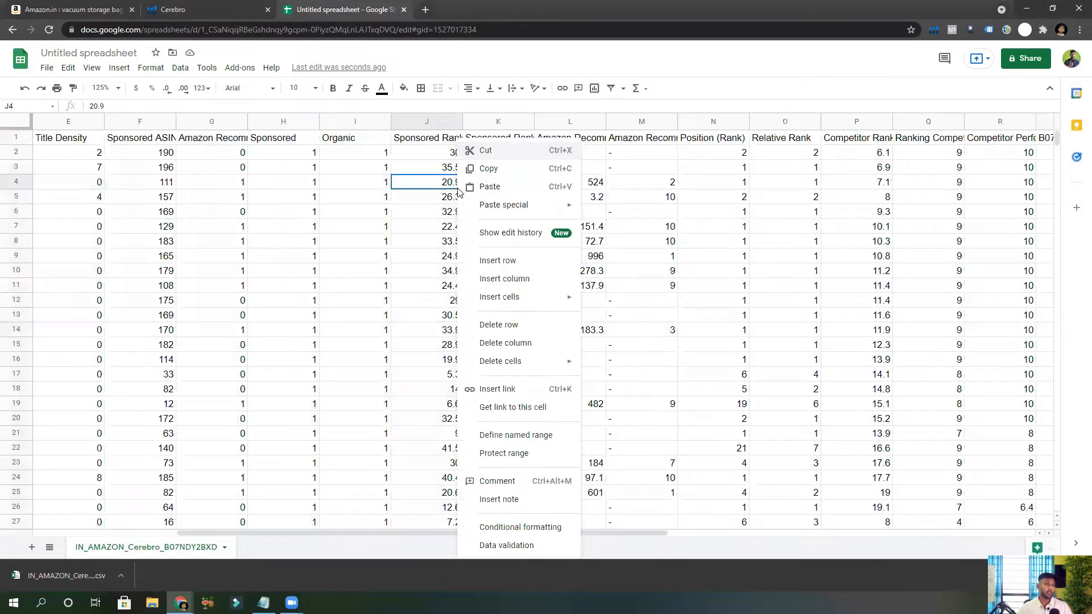
left_click(283, 536)
Delete the Competing Products, CPR, Title Density, Sponsored ASINs, Amazon Recommended, Sponsored, Organic, Sponsored Rank (avg and count) and Relative Rank columns.
left_click_drag(284, 535, 62, 522)
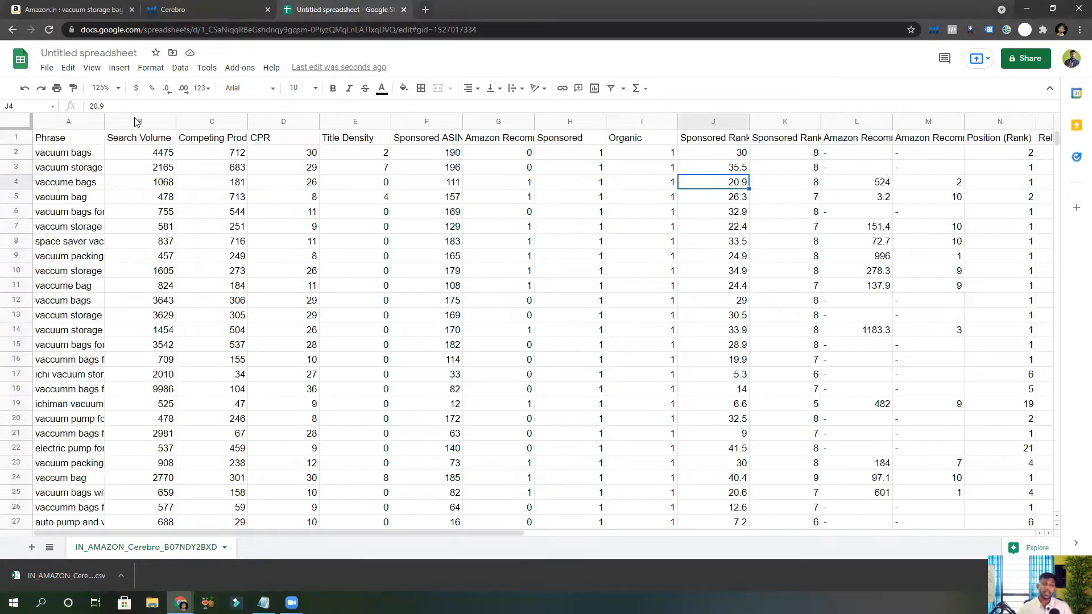
left_click_drag(203, 120, 417, 123)
right_click(417, 122)
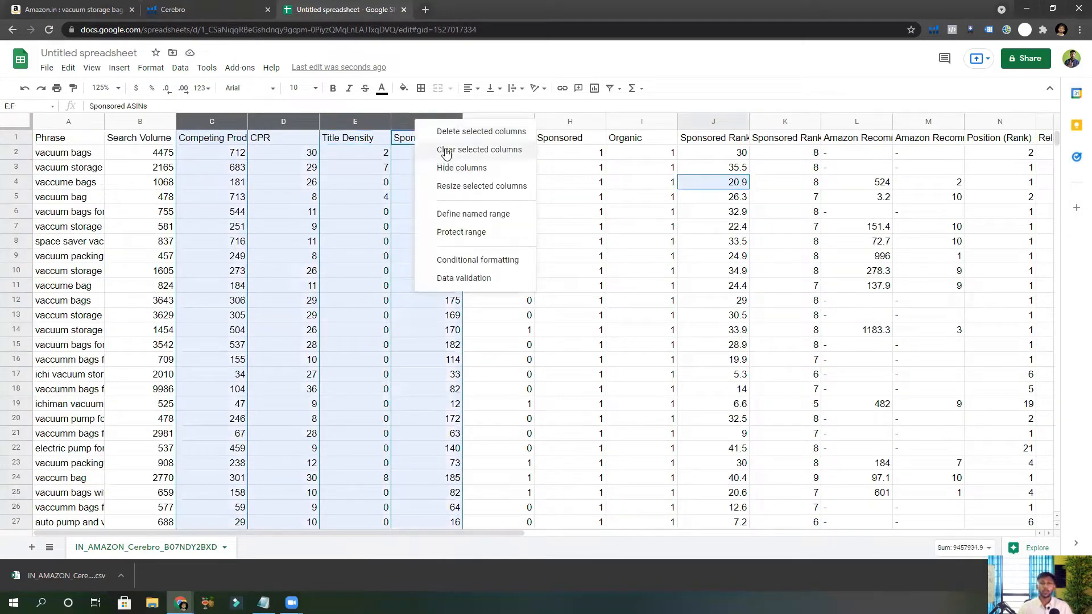
left_click(447, 132)
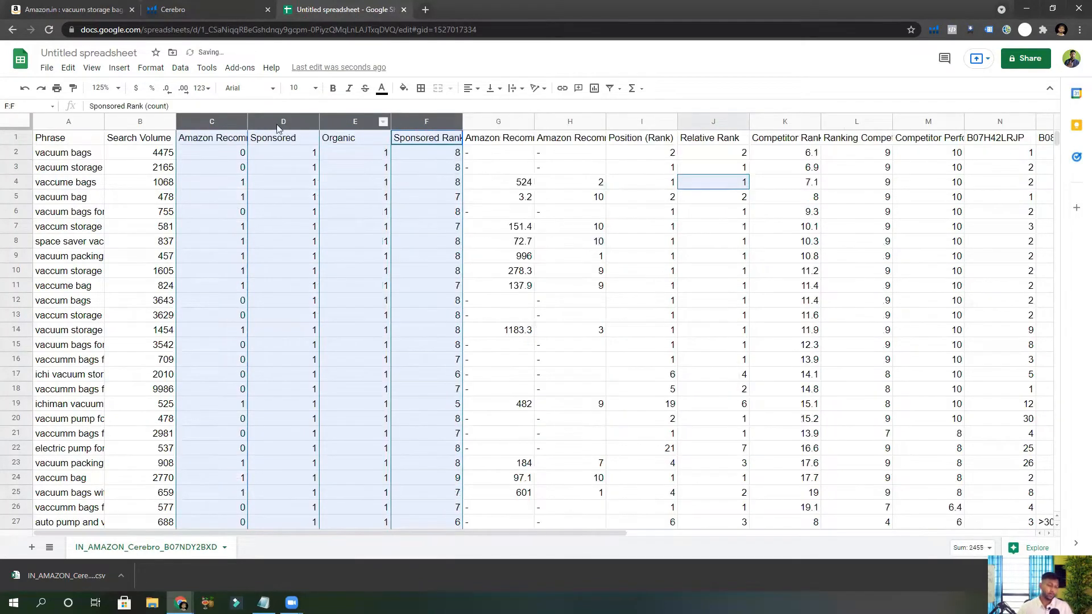
right_click(249, 125)
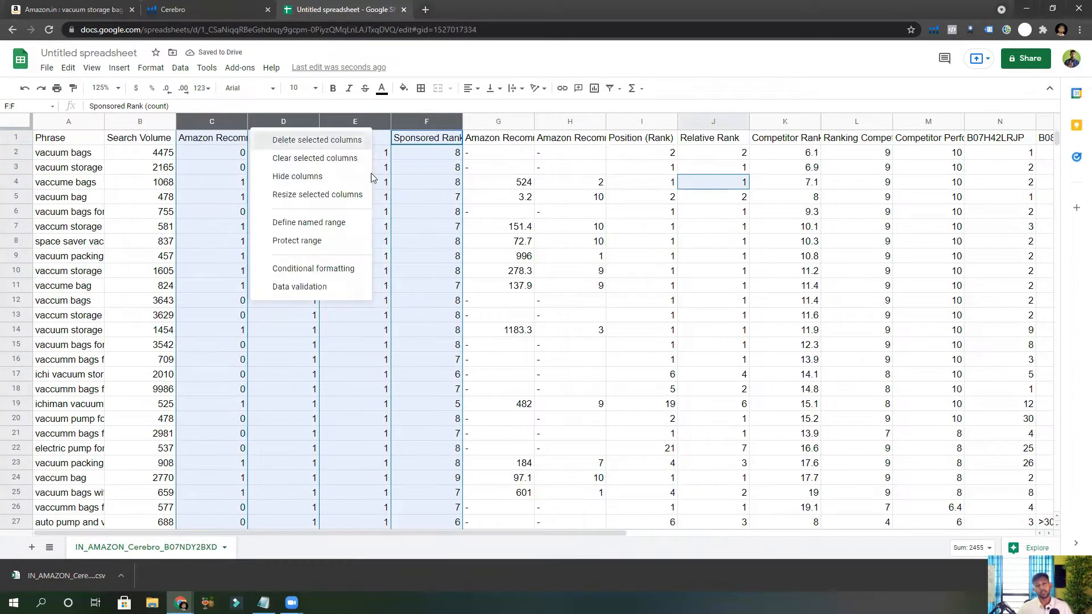
left_click(278, 139)
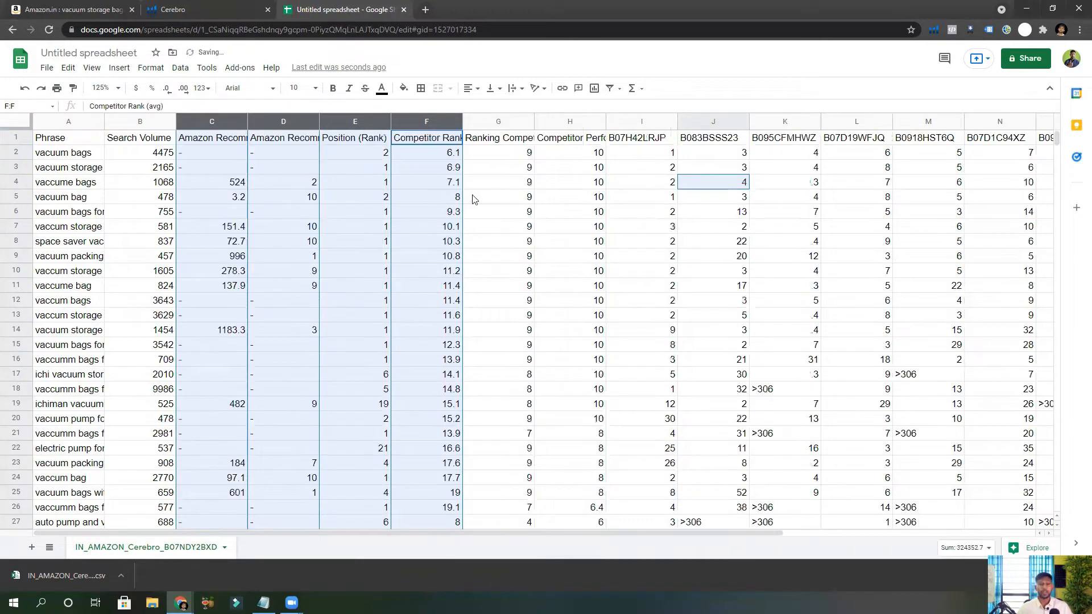
Delete the Amazon Recommended Rank (avg and count), Competitor Rank (avg), Ranking Competitors (count) and Competitor Performance Score columns, keeping Position (Rank).
right_click(340, 128)
left_click(482, 142)
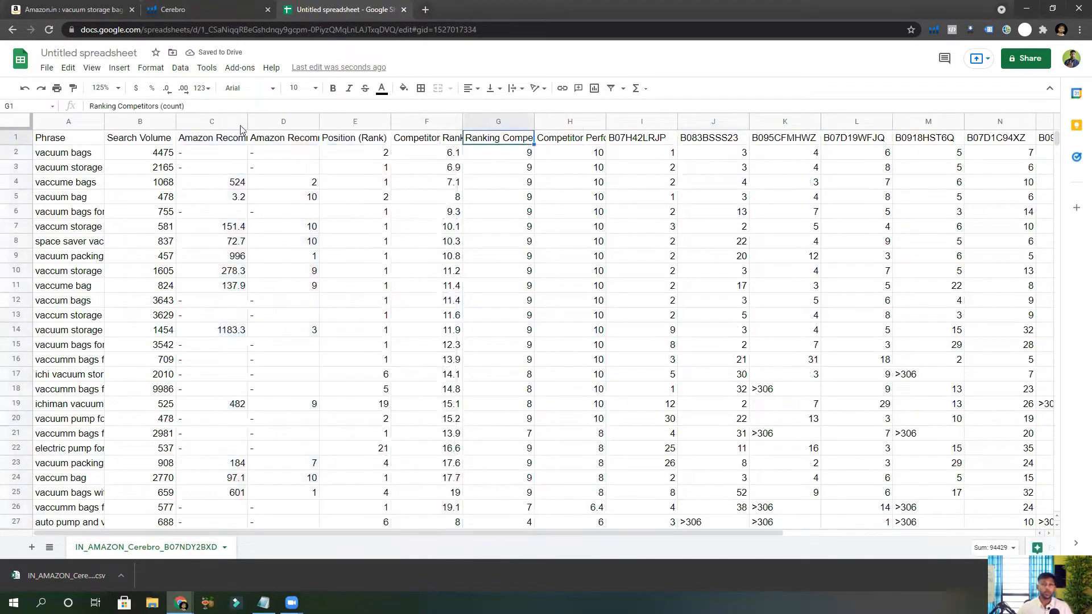
left_click(210, 121)
left_click(275, 122, "ctrl")
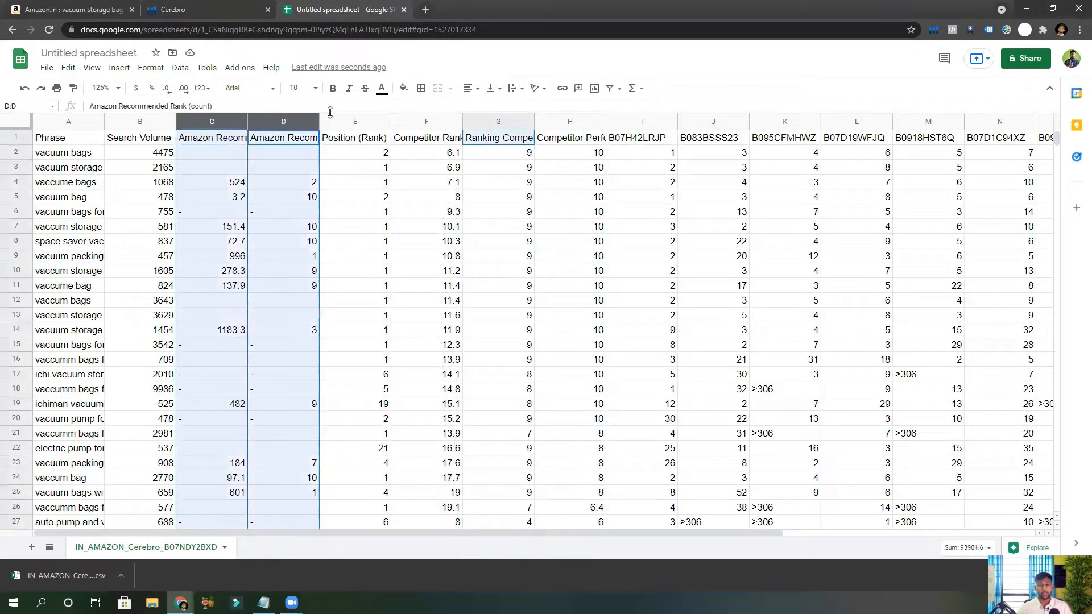
left_click(411, 121, "ctrl")
left_click(495, 121, "ctrl")
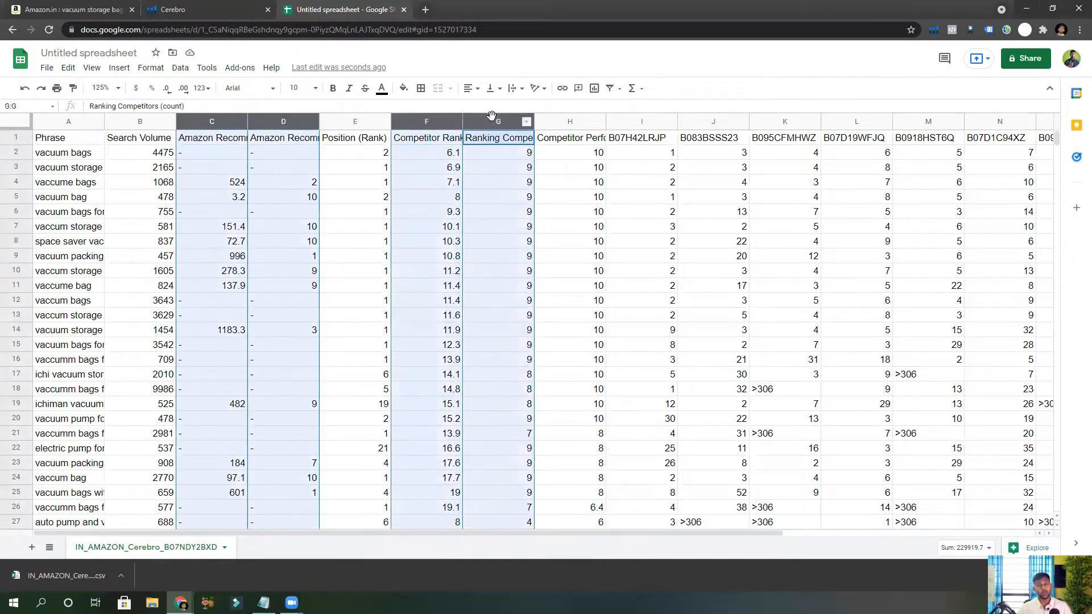
left_click(560, 122, "ctrl")
right_click(560, 123)
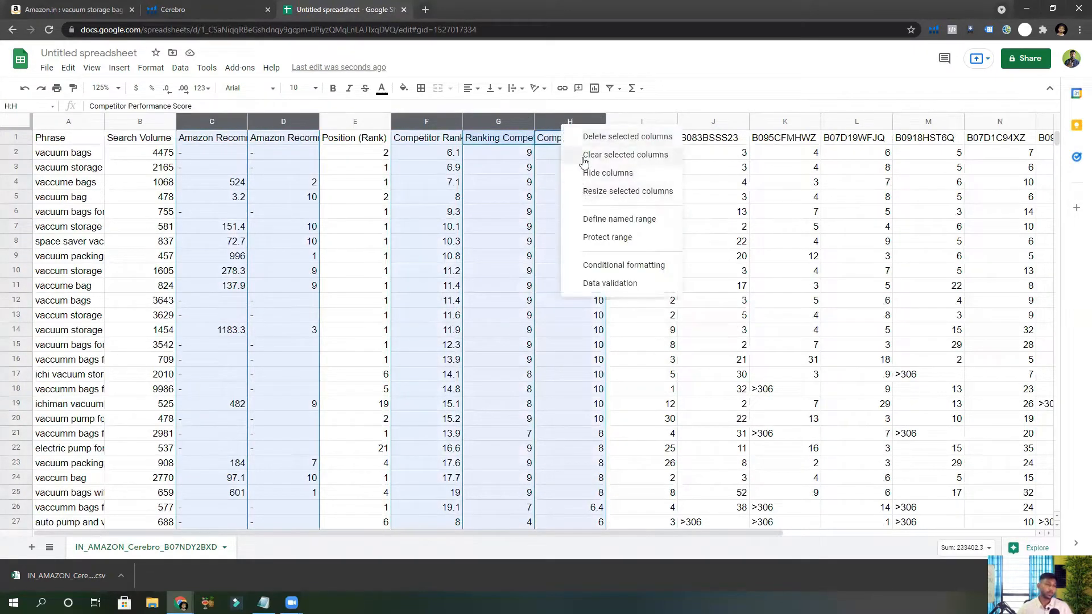
left_click(584, 137)
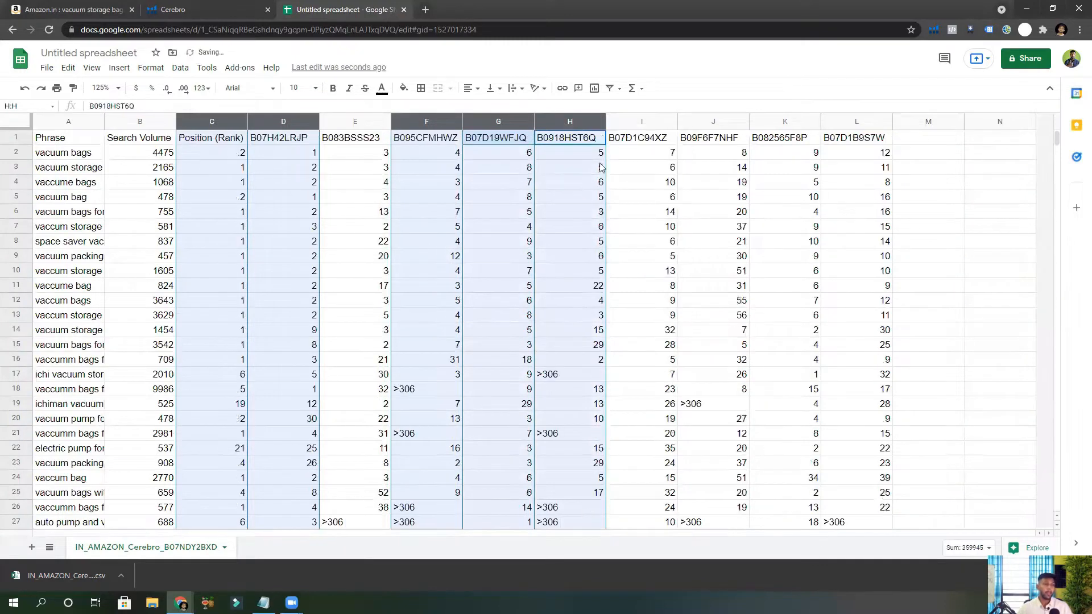
left_click(460, 226)
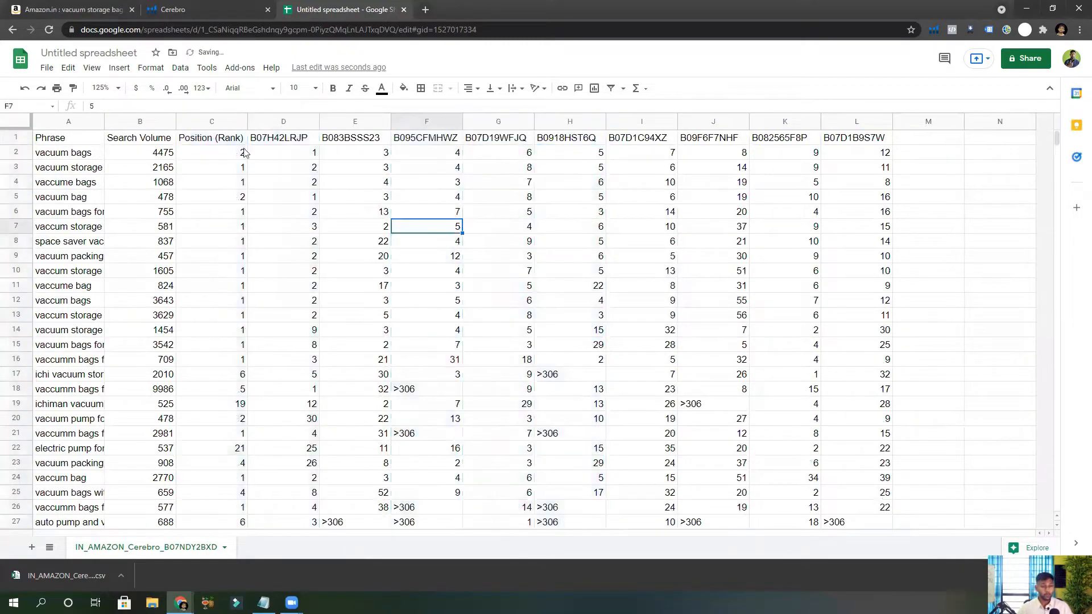
Copy the ASIN B07NDY2BXD from the Cerebro page and replace the Position (Rank) header in C1 with it.
left_click(214, 140)
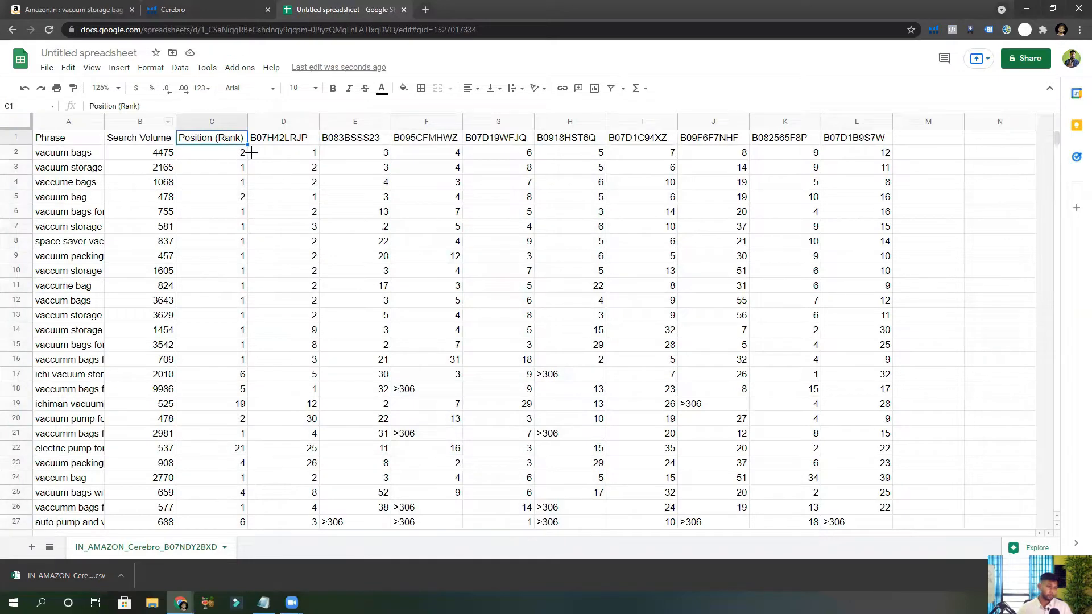
left_click(171, 9)
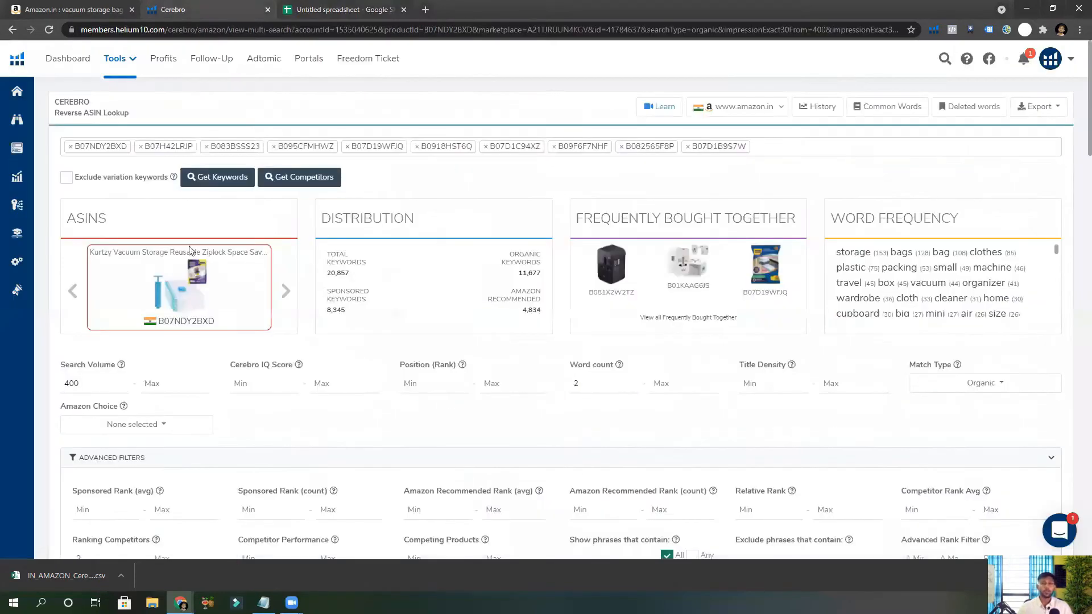
left_click_drag(217, 328, 159, 332)
key("ctrl+c")
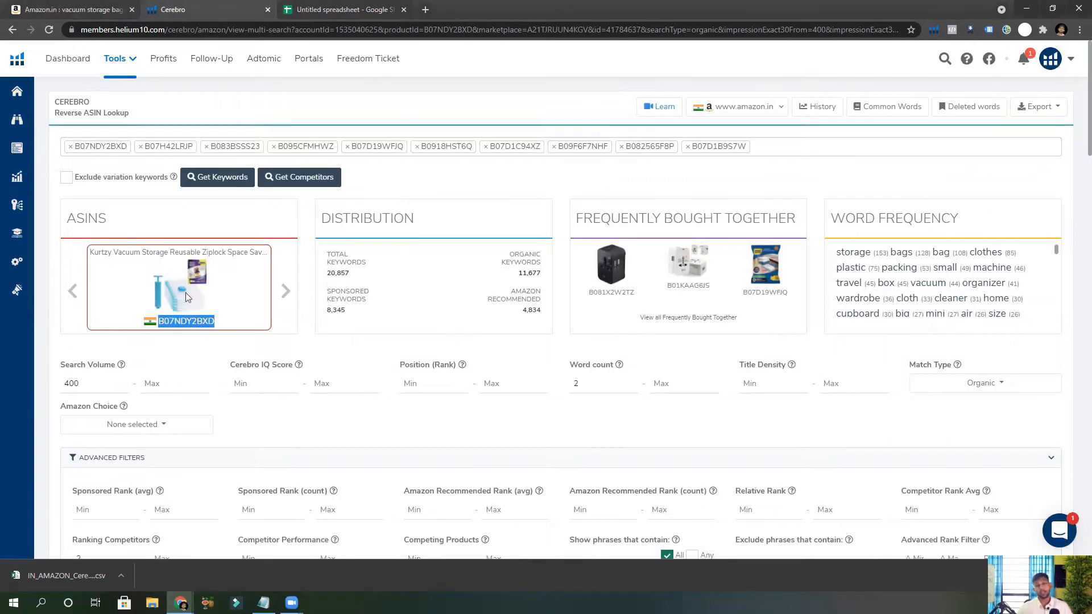
left_click(319, 10)
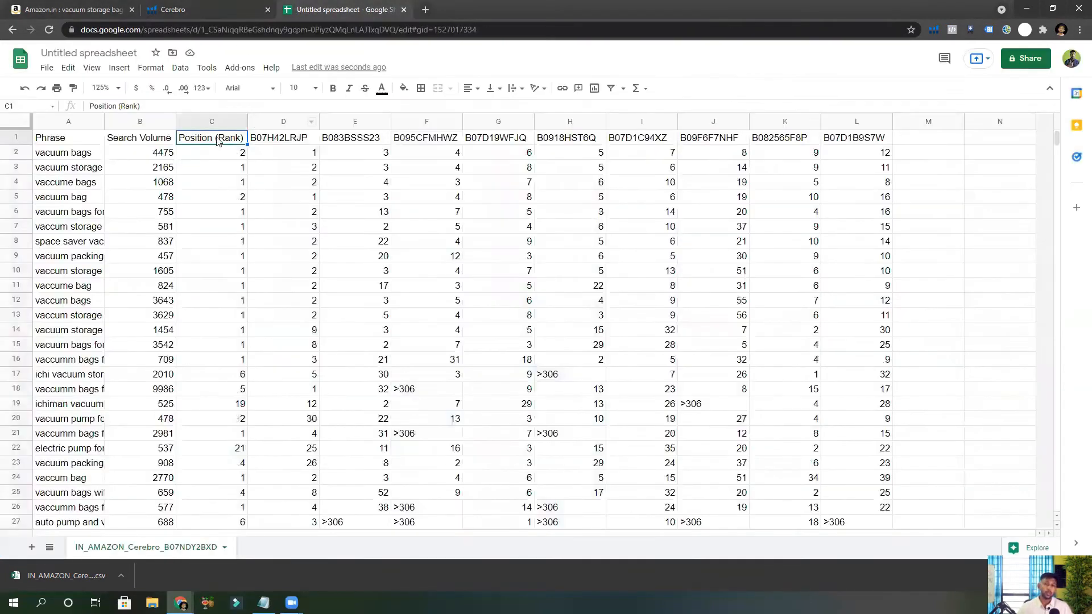
key("ctrl+v")
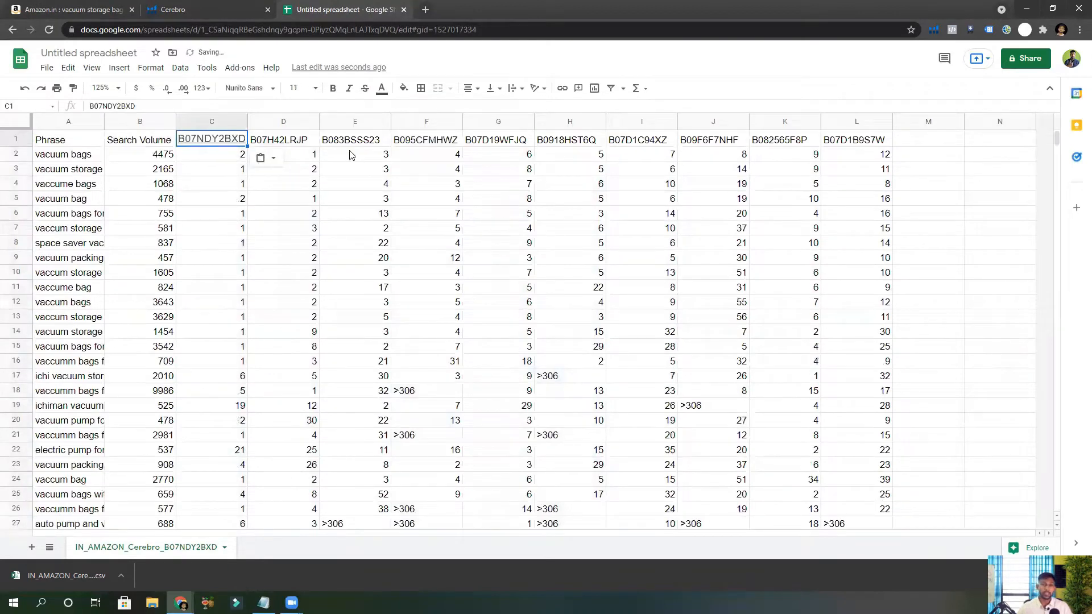
left_click(333, 88)
left_click(316, 199)
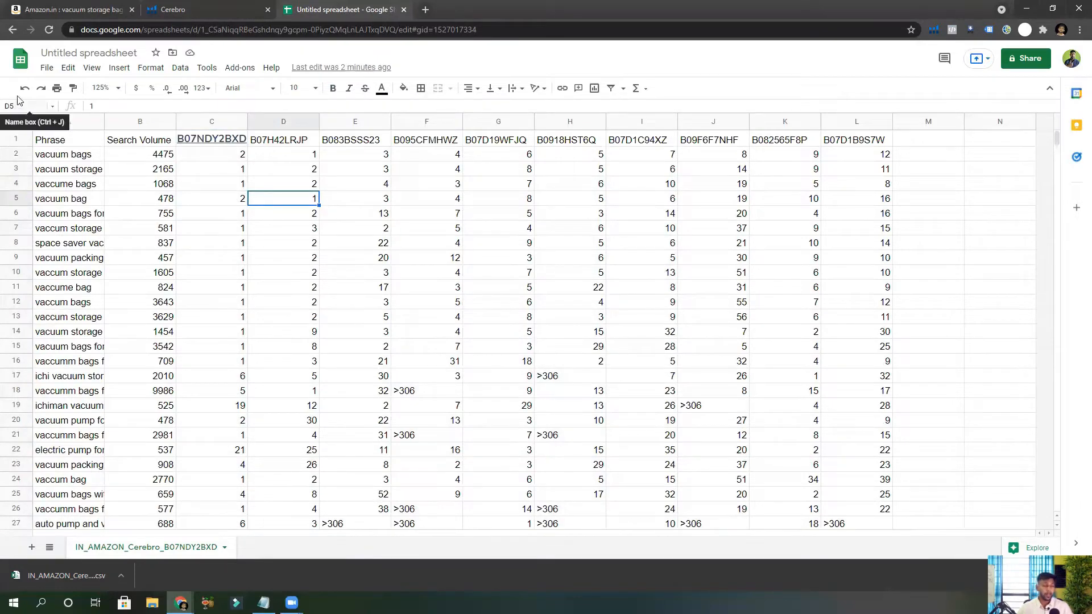
Insert two blank rows above the header row of the keyword sheet.
left_click(17, 140)
right_click(18, 140)
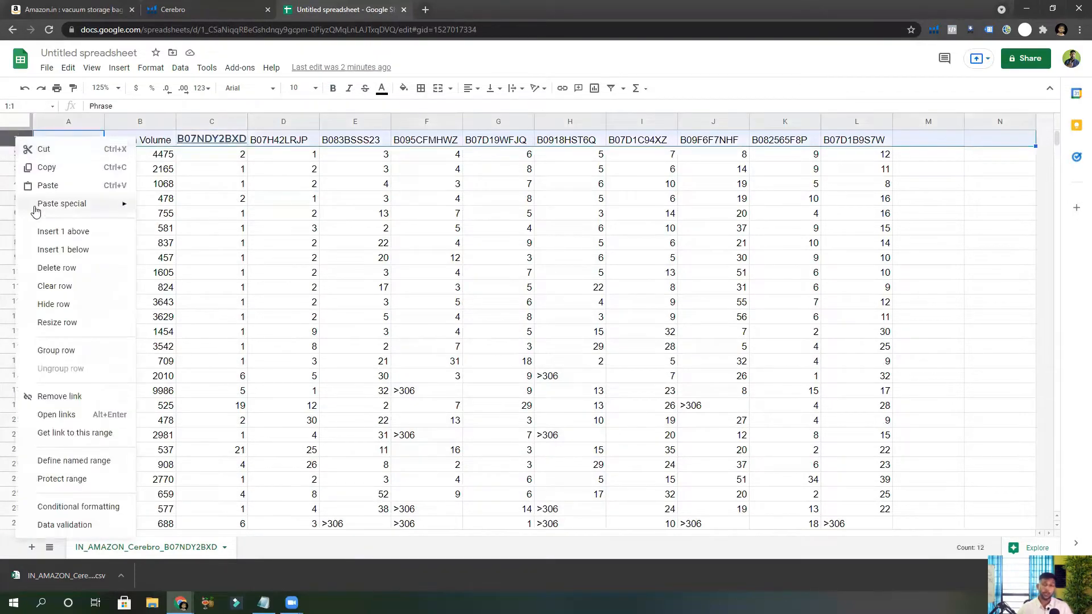
left_click(63, 232)
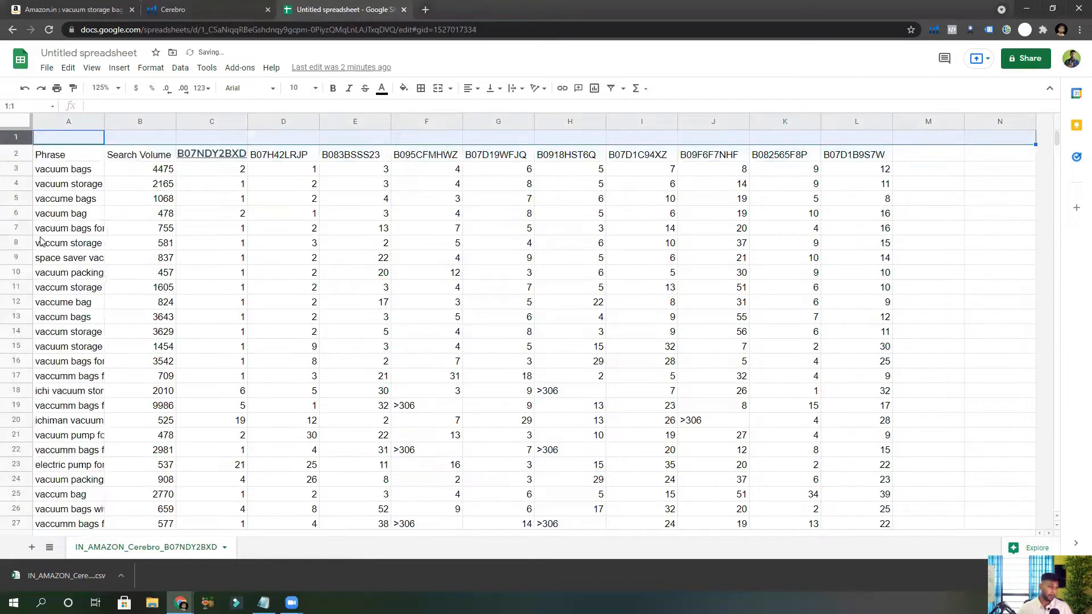
right_click(22, 139)
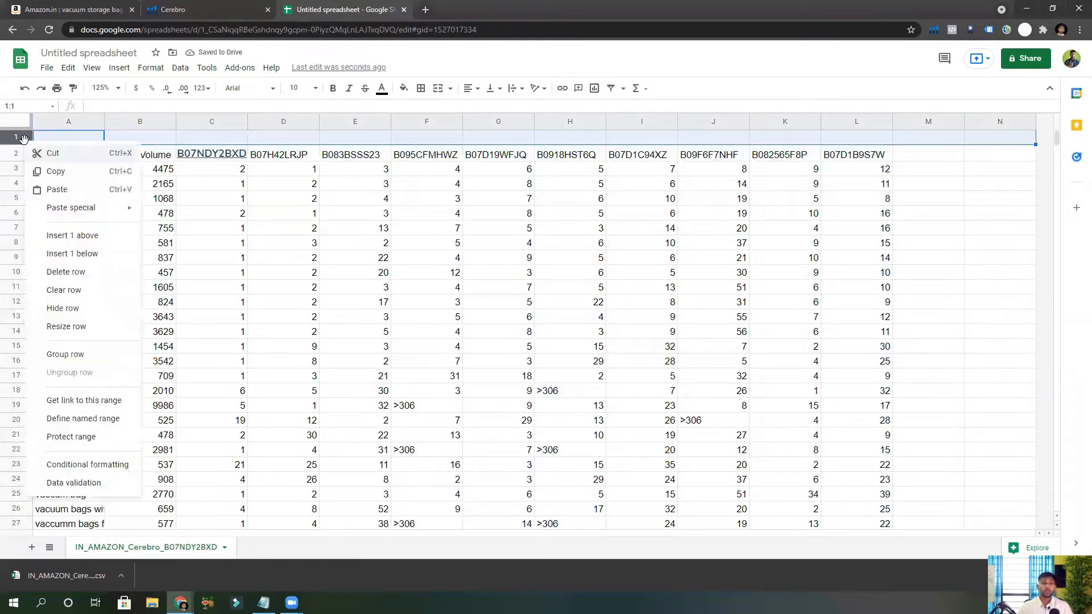
left_click(72, 236)
left_click(263, 243)
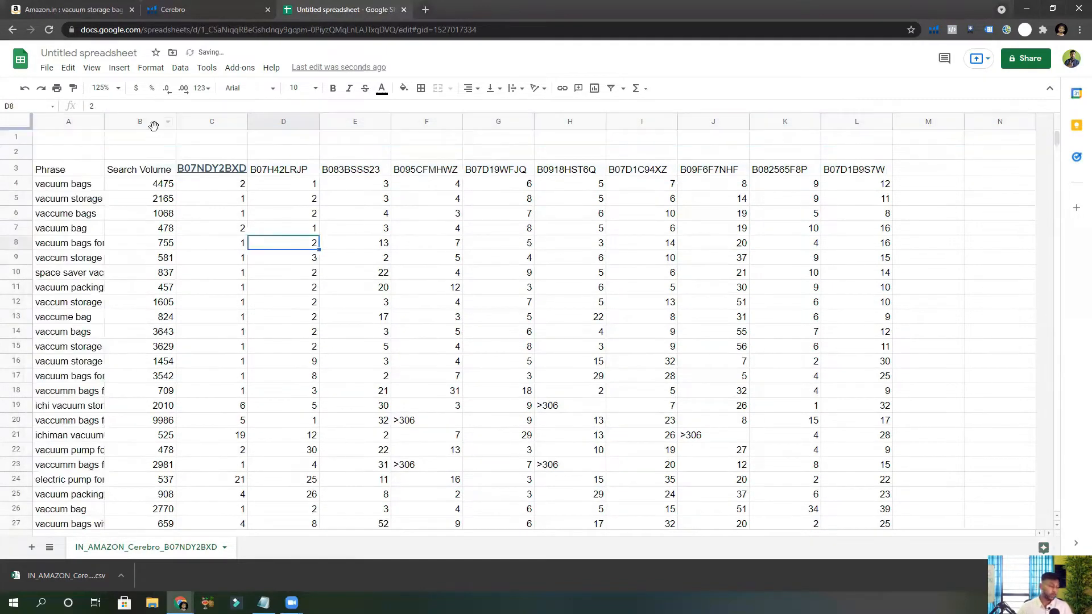
Insert a column after Search Volume and title it RELEVENCY in the header row.
left_click(159, 122)
right_click(159, 121)
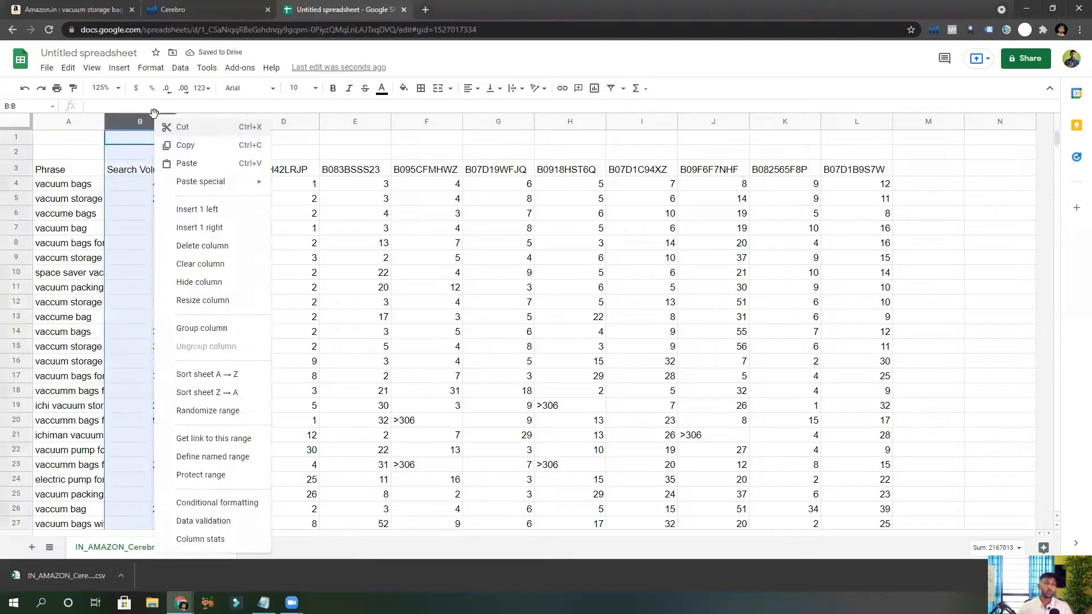
left_click(200, 226)
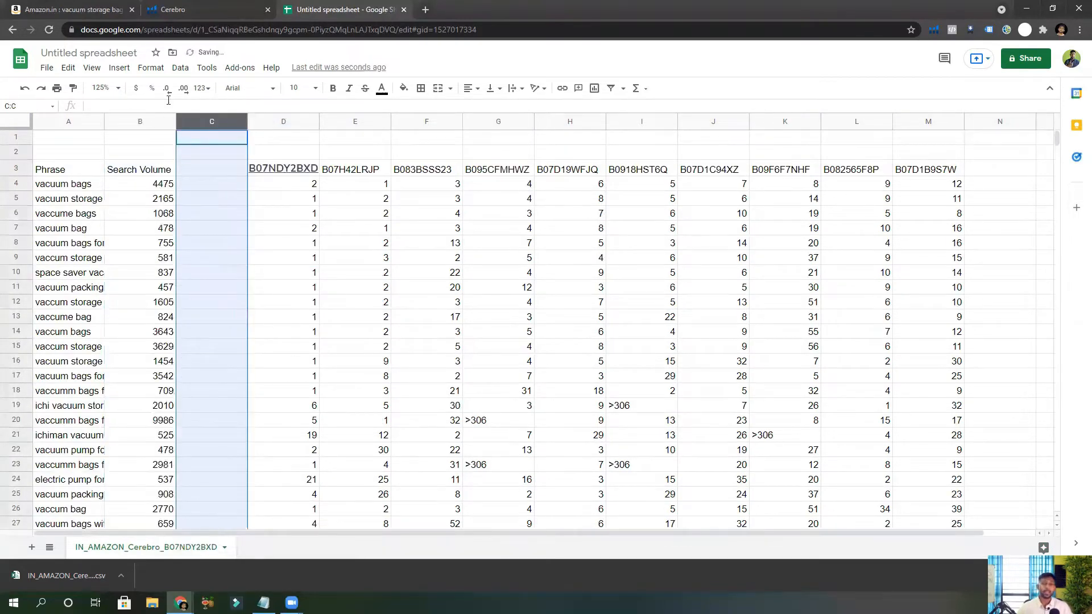
left_click(226, 174)
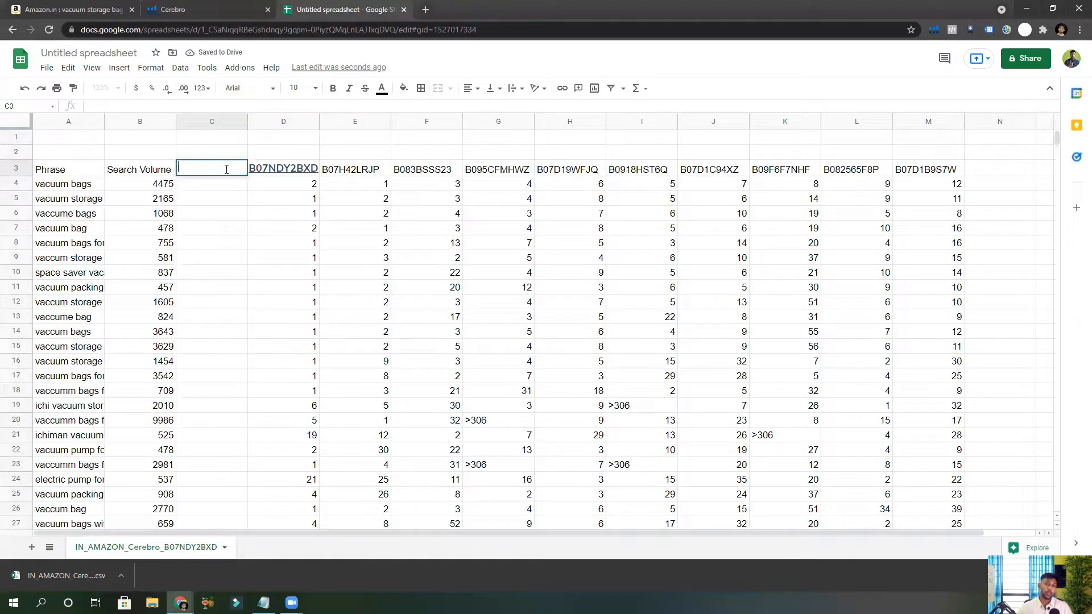
type("RELEV")
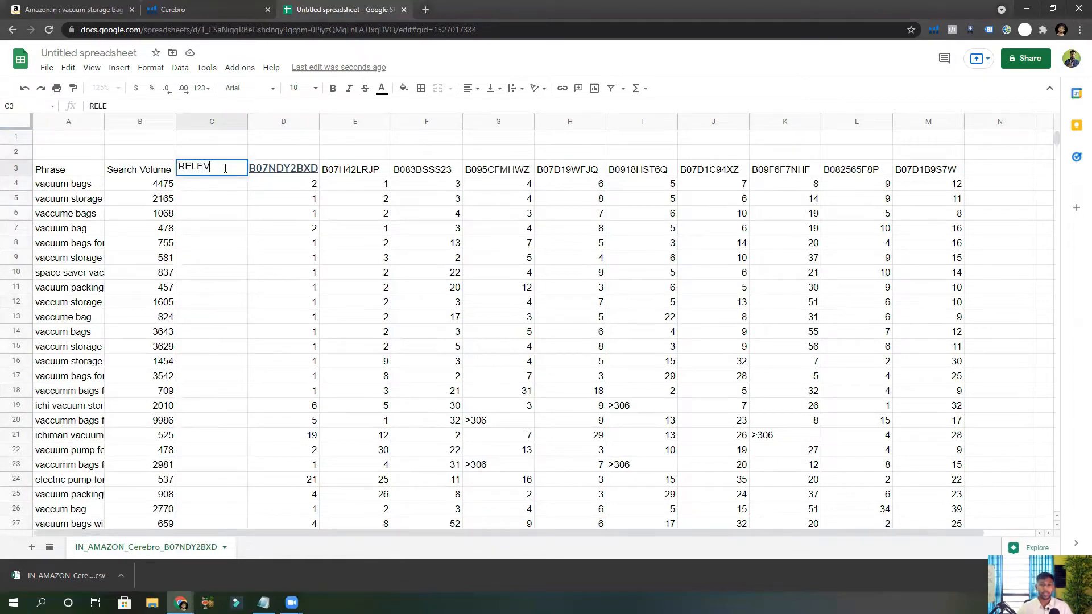
type("ENCY")
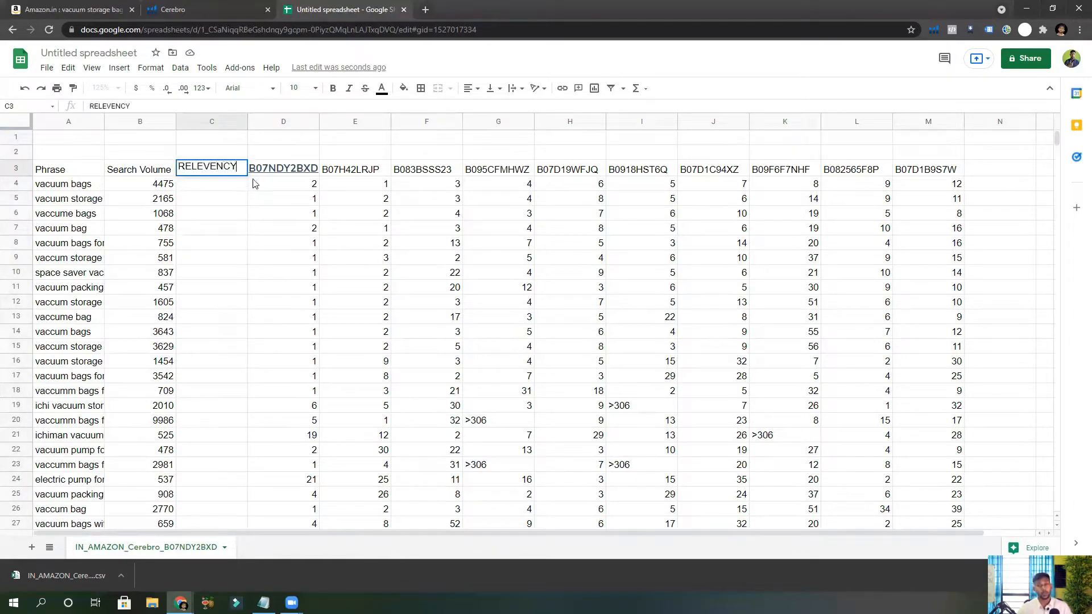
left_click(95, 184)
left_click(127, 191)
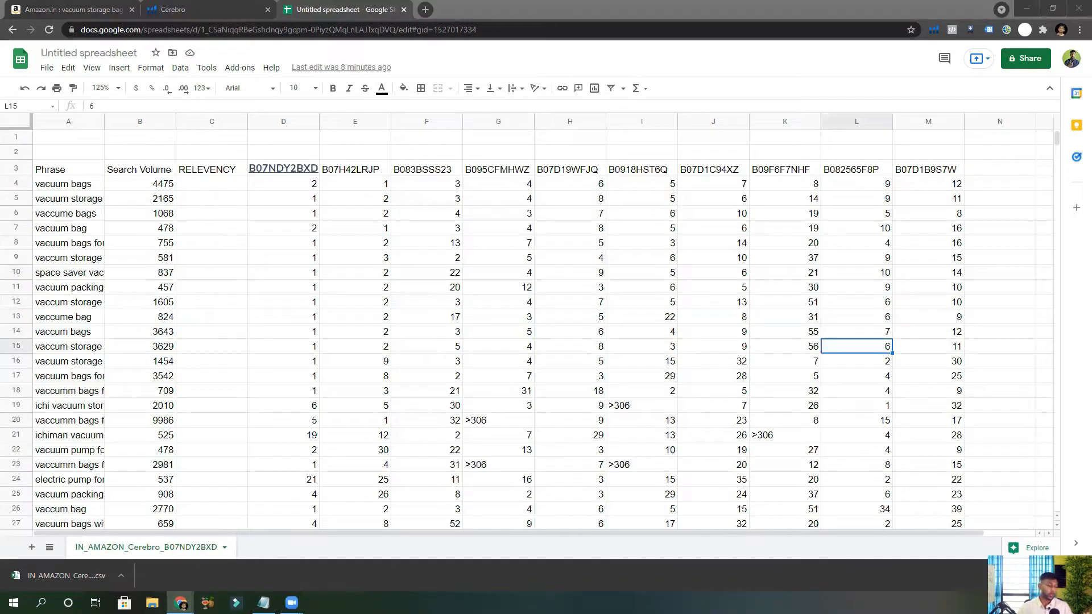
Enter the formula =COUNTIF(D4:M4,"<24") in C4 to count the competitor ASINs ranking below 24 for the first phrase.
left_click(227, 183)
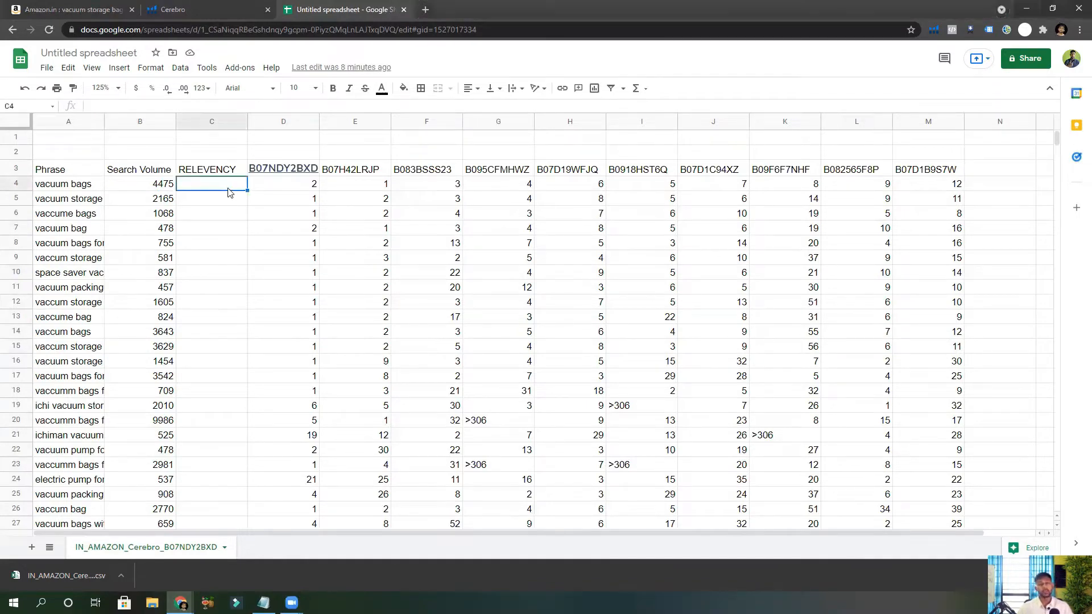
type("=co7")
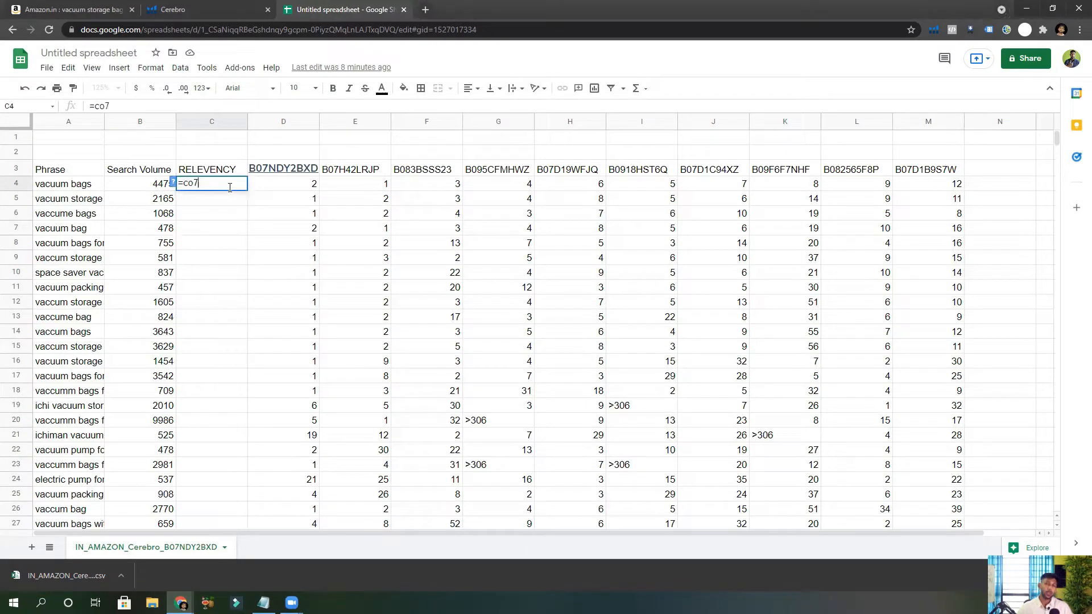
key("BackSpace")
type("unti")
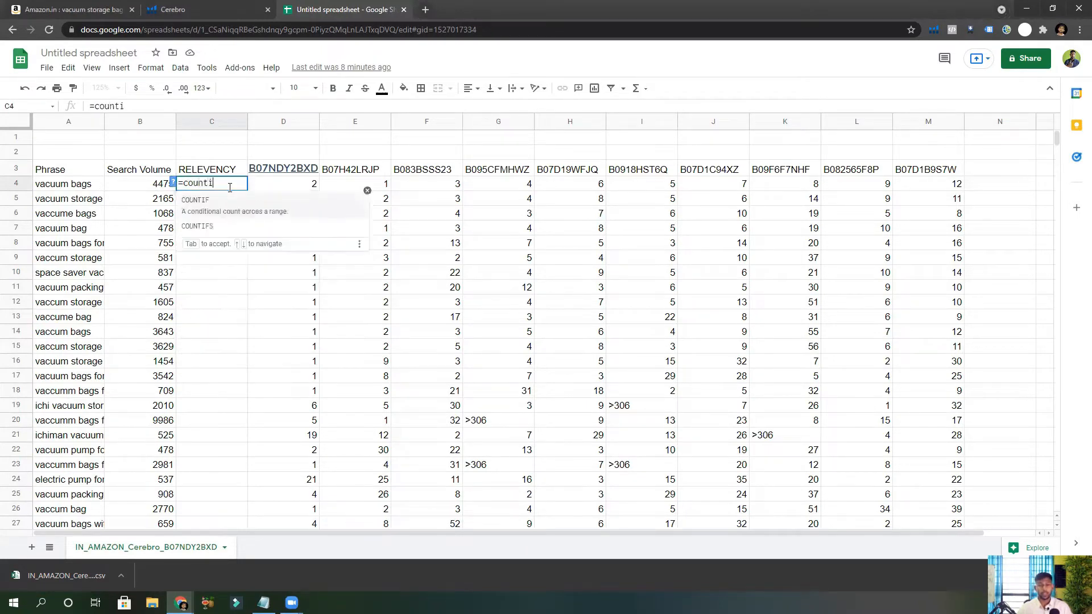
type("f")
key("Tab")
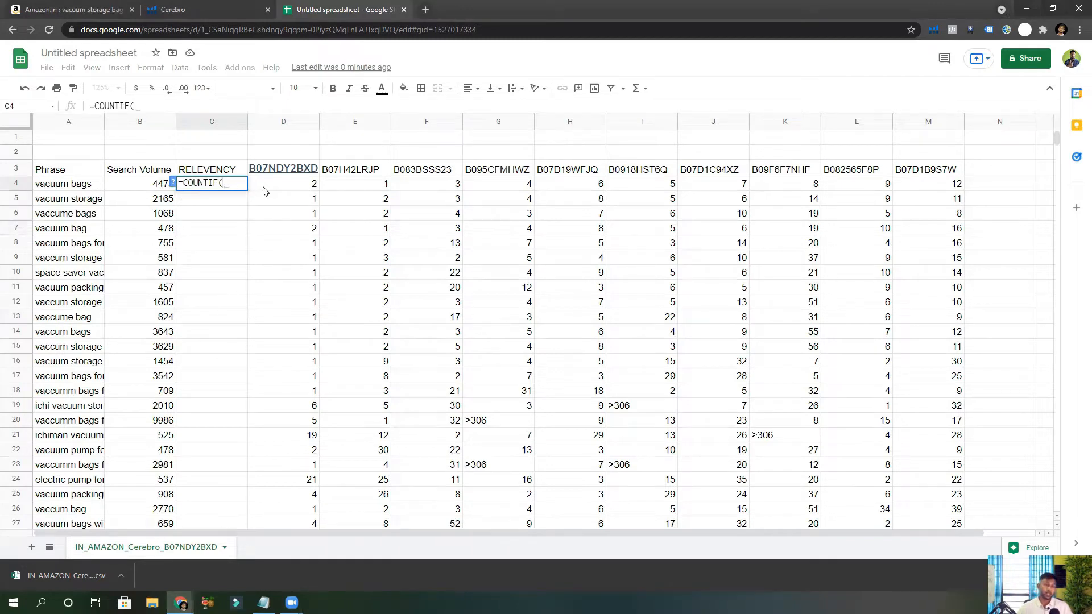
left_click_drag(263, 191, 923, 182)
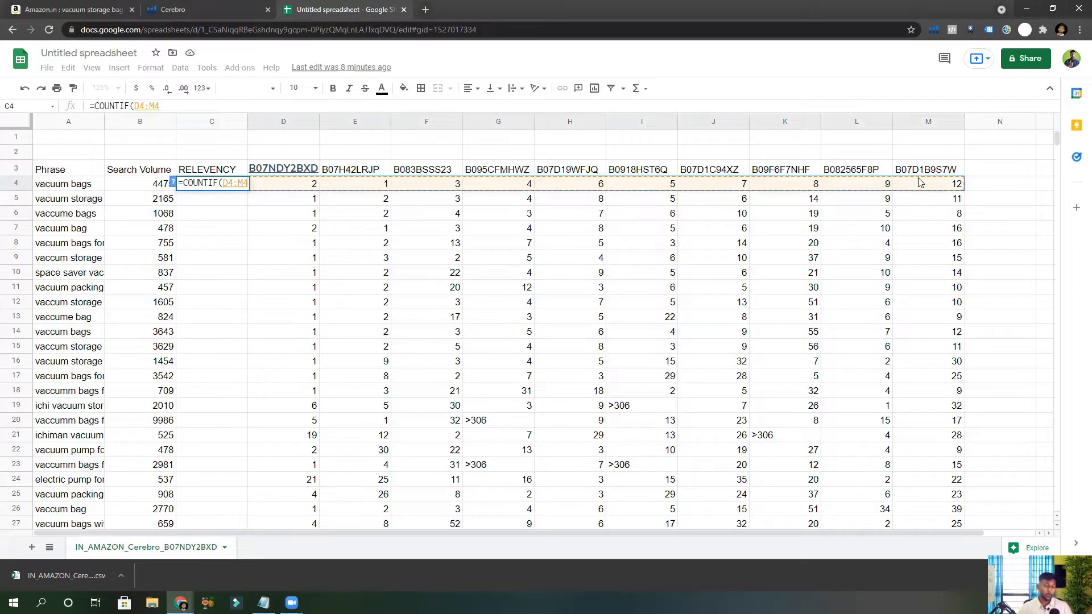
type(",")
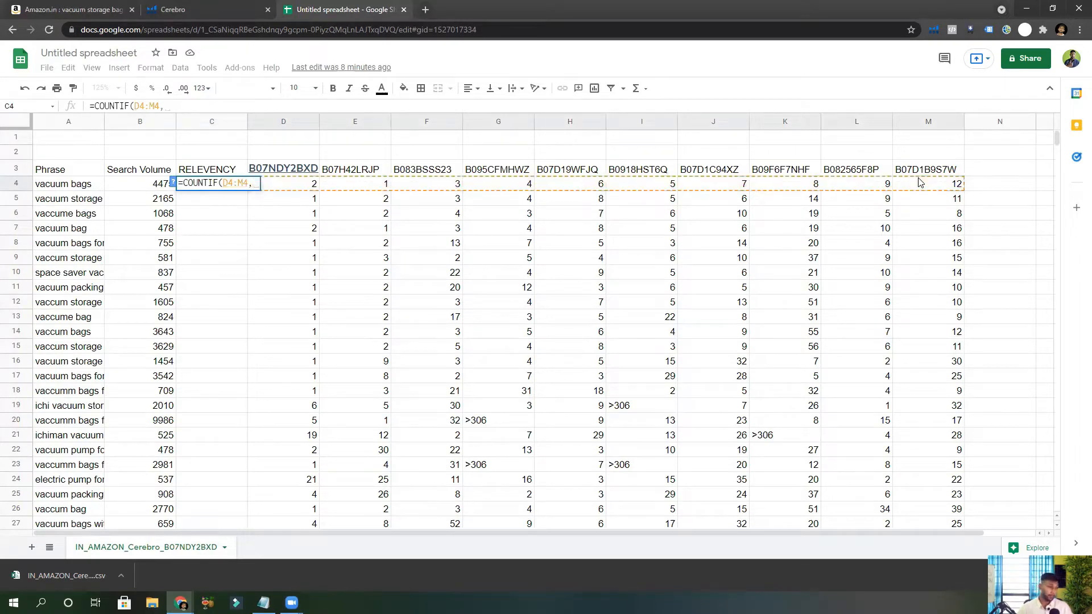
type("\"")
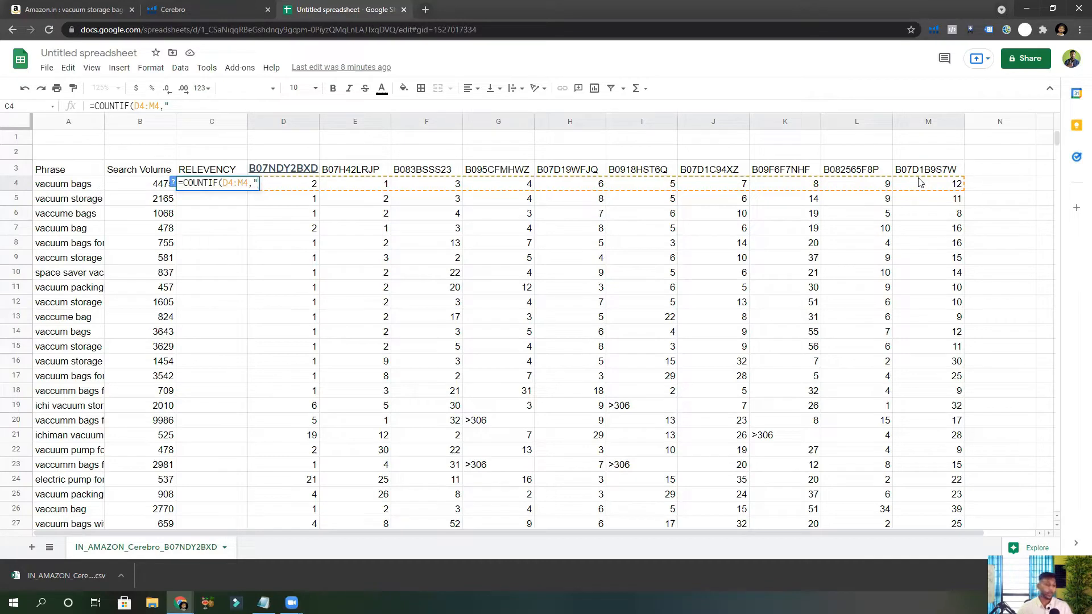
type("<24")
key("Return")
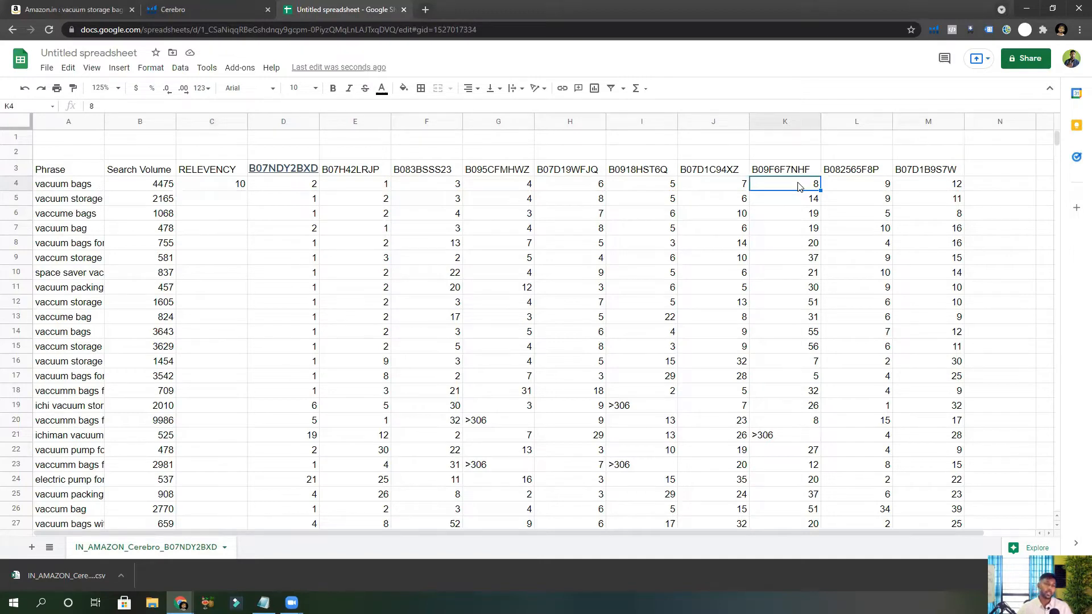
Fill the C4 COUNTIF formula down the RELEVENCY column and check the row 37 result against its first ASIN ranking.
left_click(295, 189)
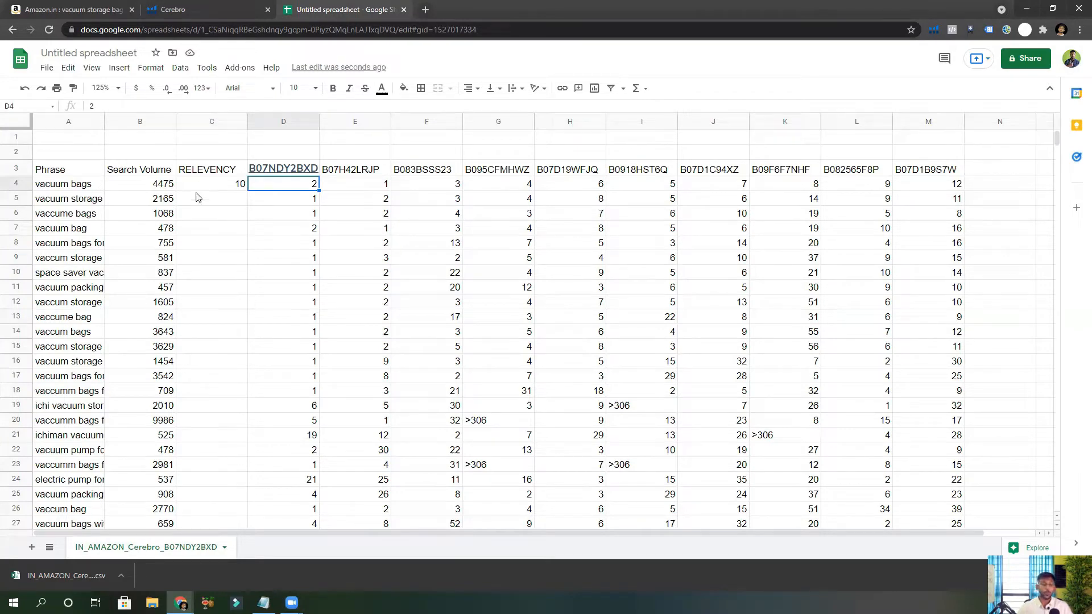
left_click(372, 188)
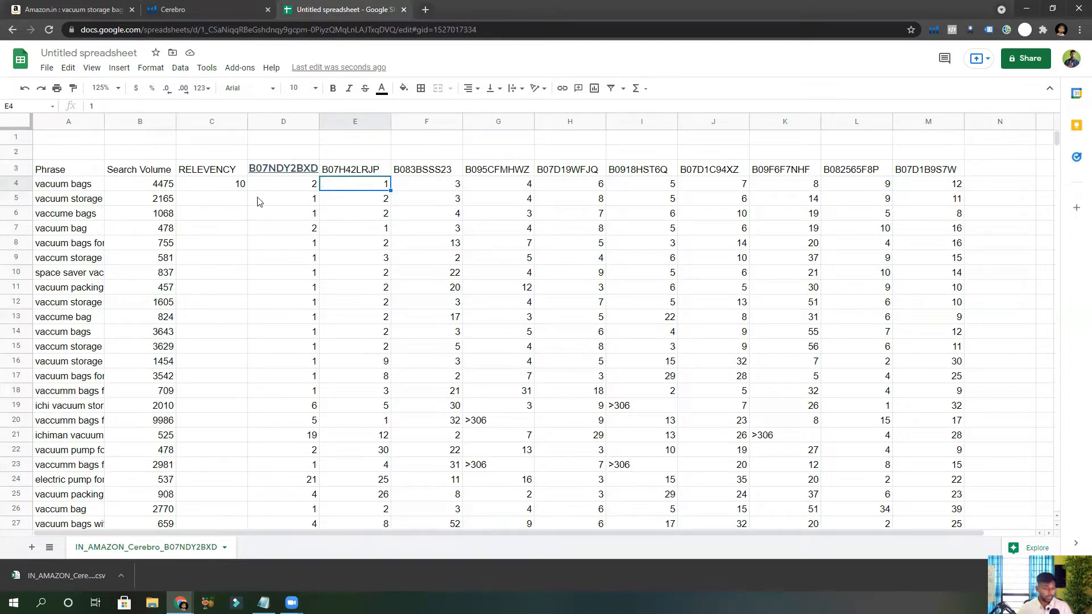
left_click(78, 187)
left_click(213, 191)
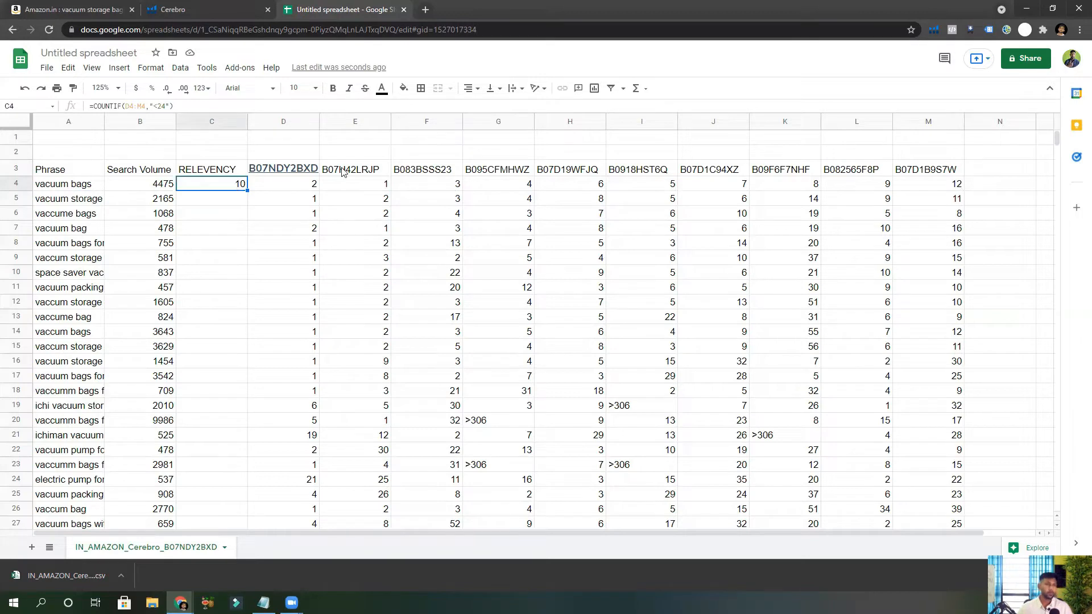
double_click(247, 191)
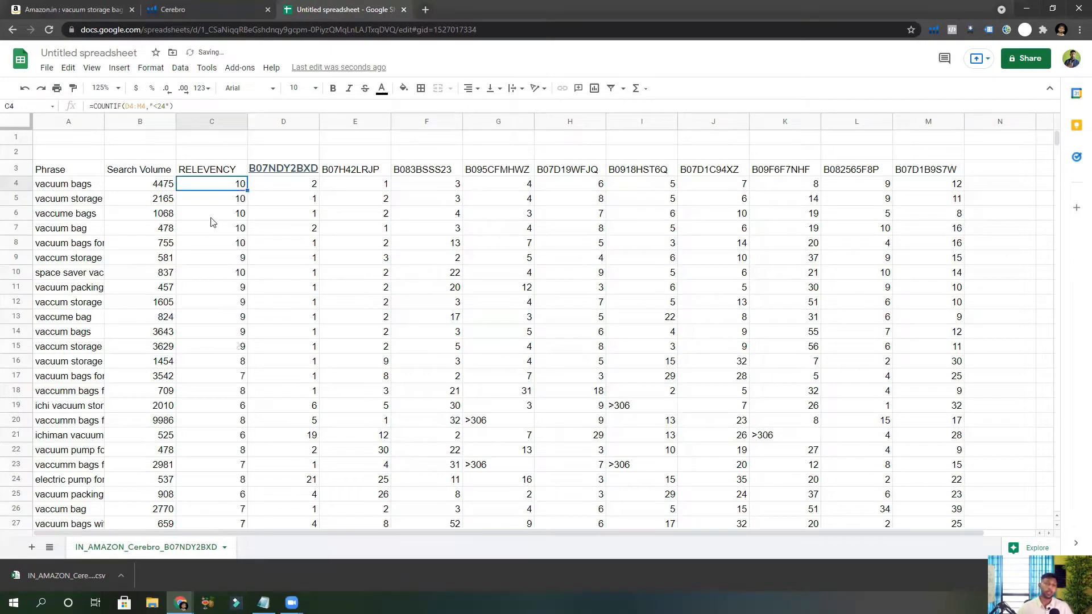
scroll(211, 221, "down", 2)
scroll(212, 223, "down", 5)
left_click(239, 348)
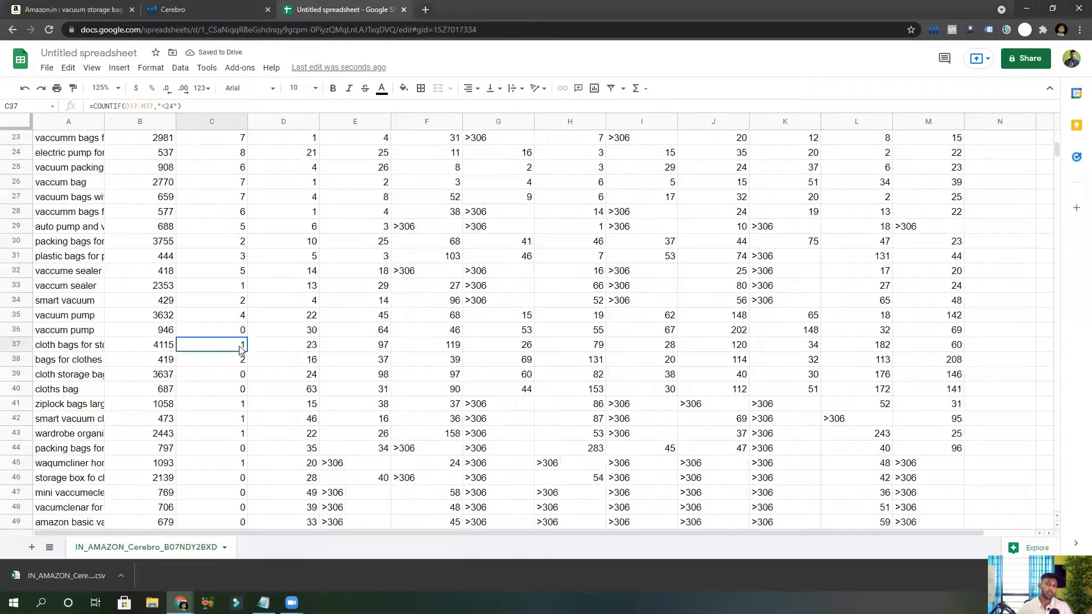
left_click(282, 350)
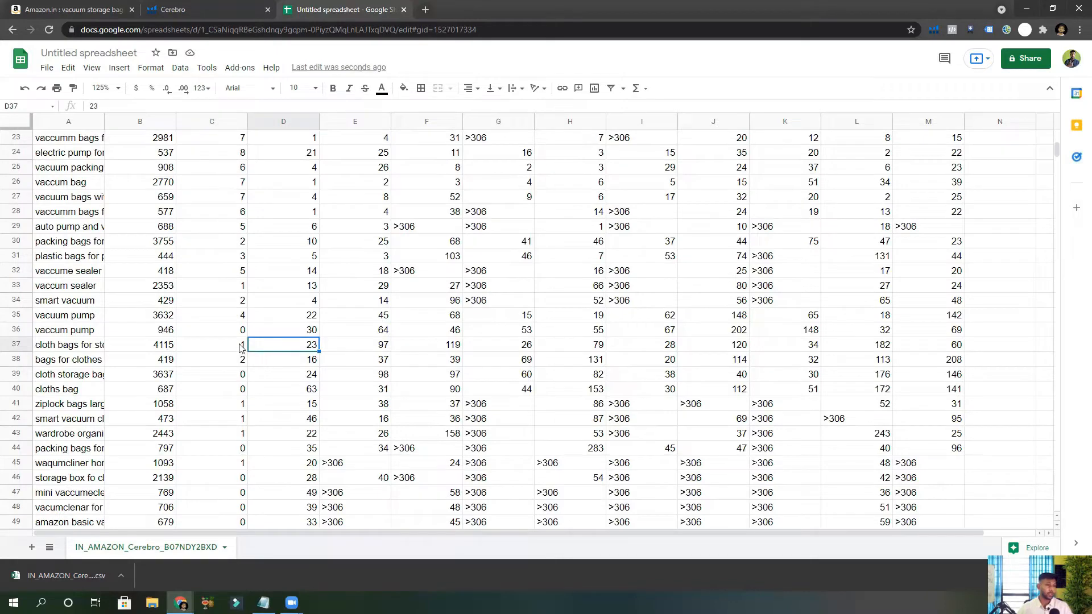
scroll(241, 348, "up", 8)
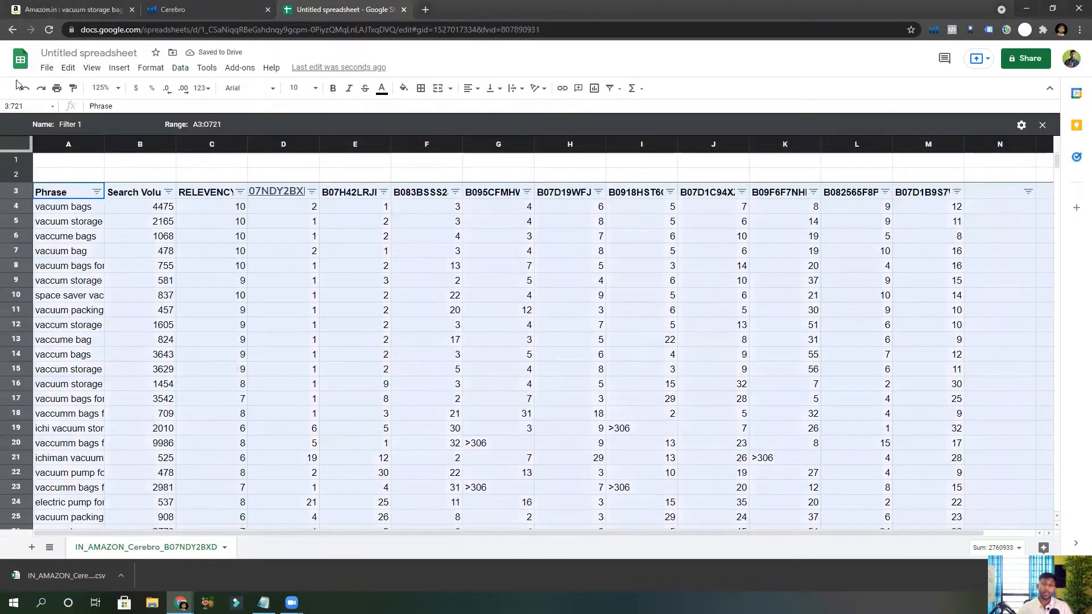
Undo the filter view on the row 3 headers and delete the two blank rows above them.
left_click(25, 88)
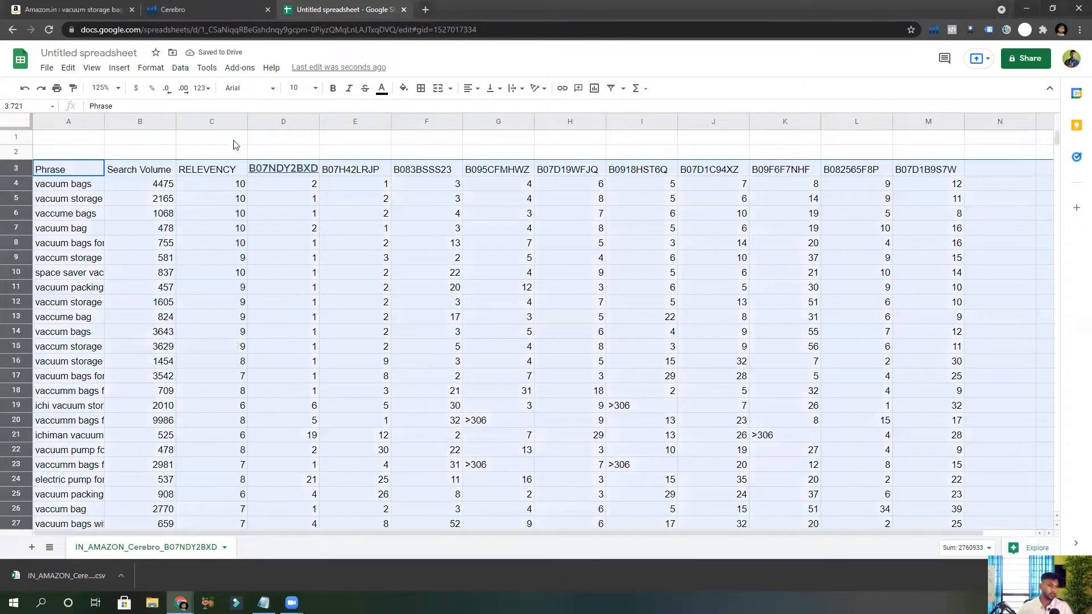
left_click(236, 138)
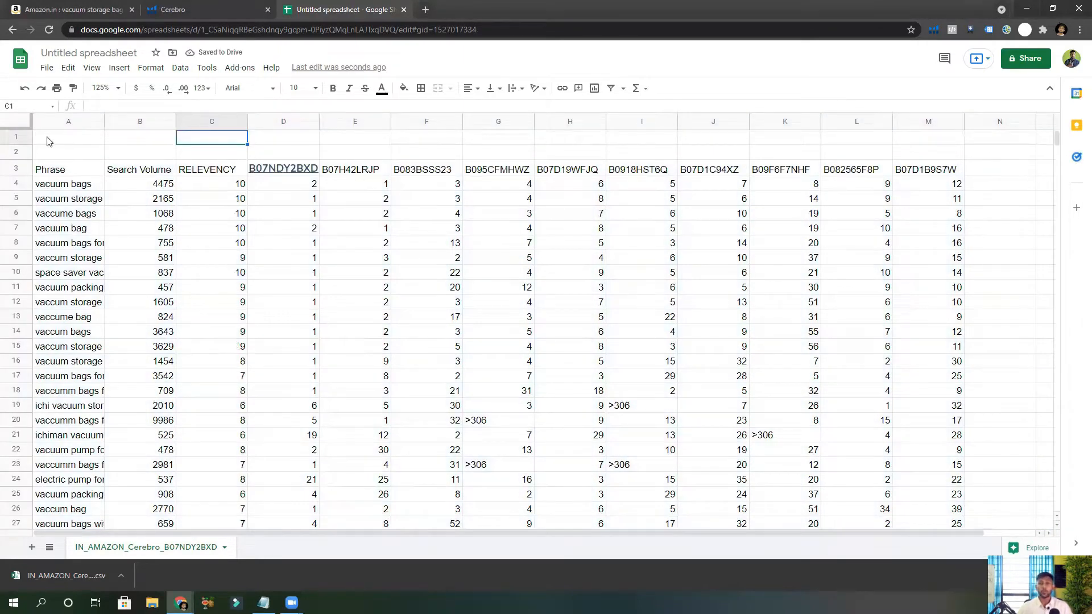
left_click_drag(17, 137, 19, 150)
right_click(18, 149)
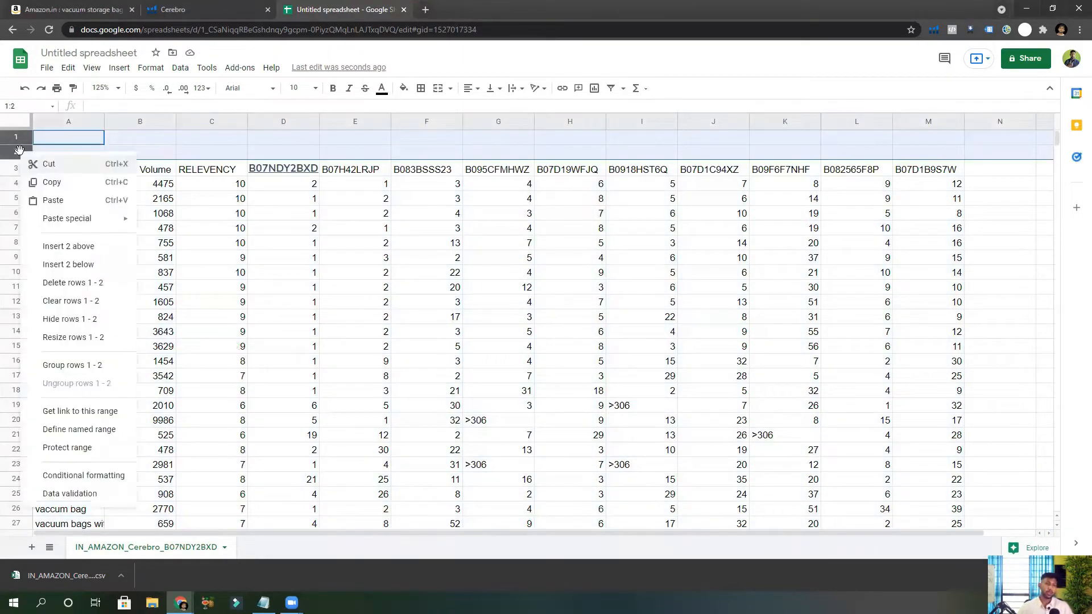
left_click(72, 301)
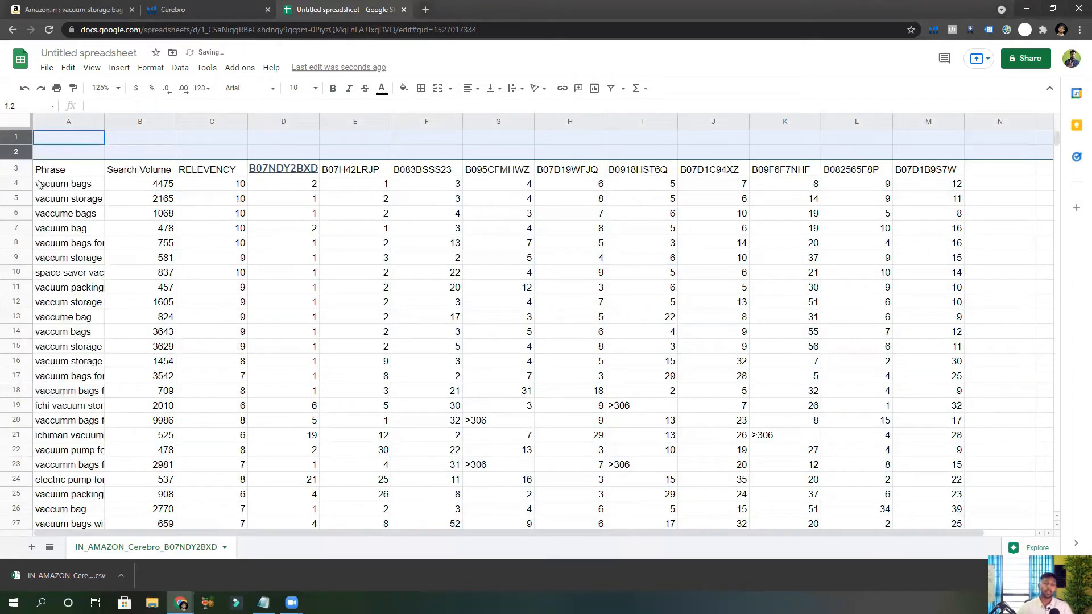
right_click(18, 149)
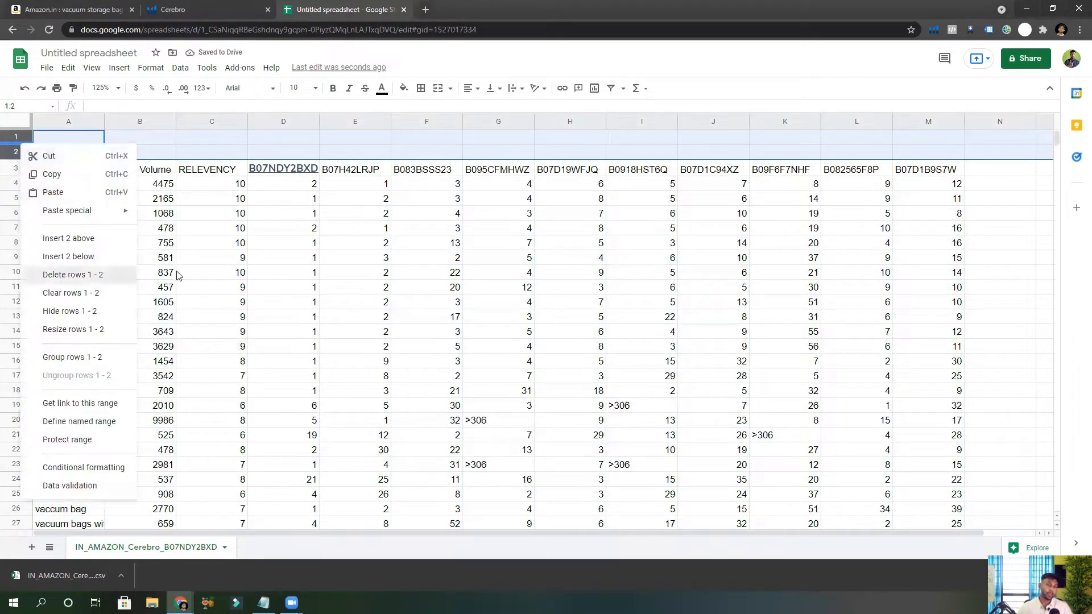
left_click(73, 275)
Create a filter view from the header row and sort the keywords by RELEVENCY in descending order.
left_click(21, 140)
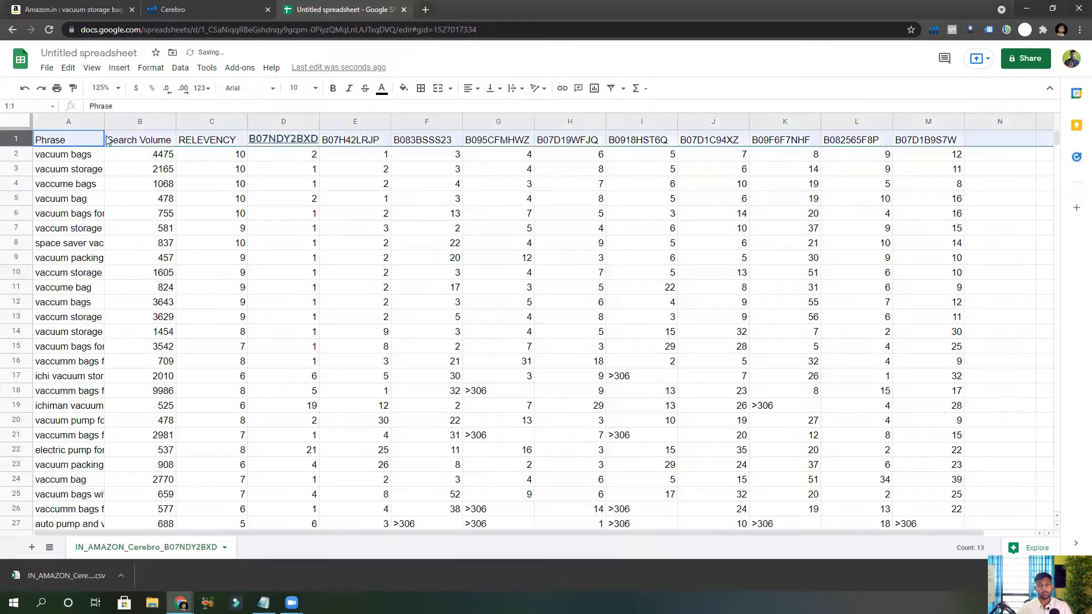
left_click(624, 89)
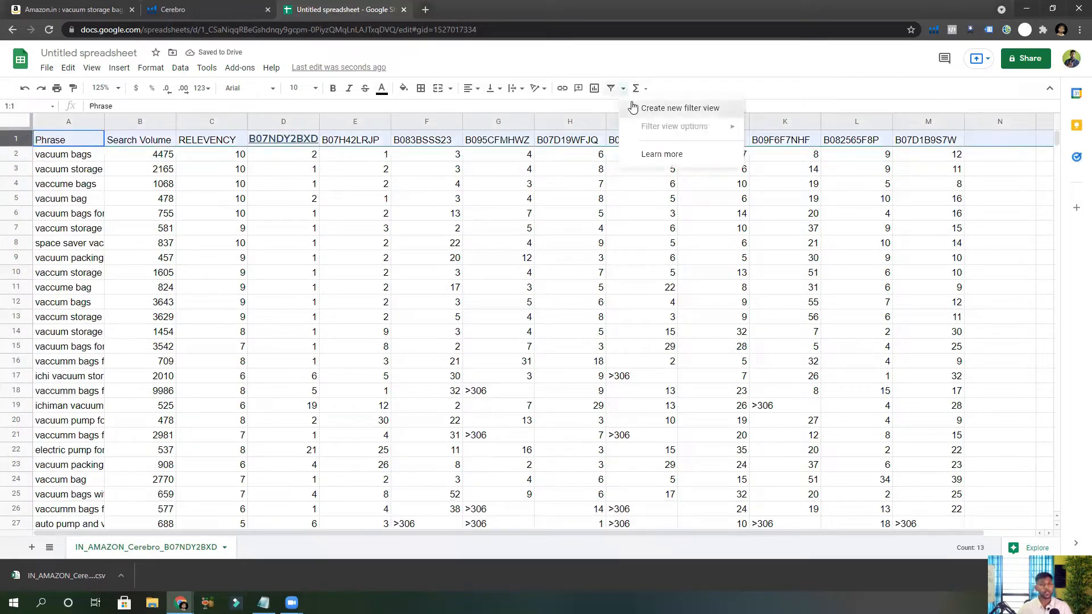
left_click(654, 108)
left_click(359, 267)
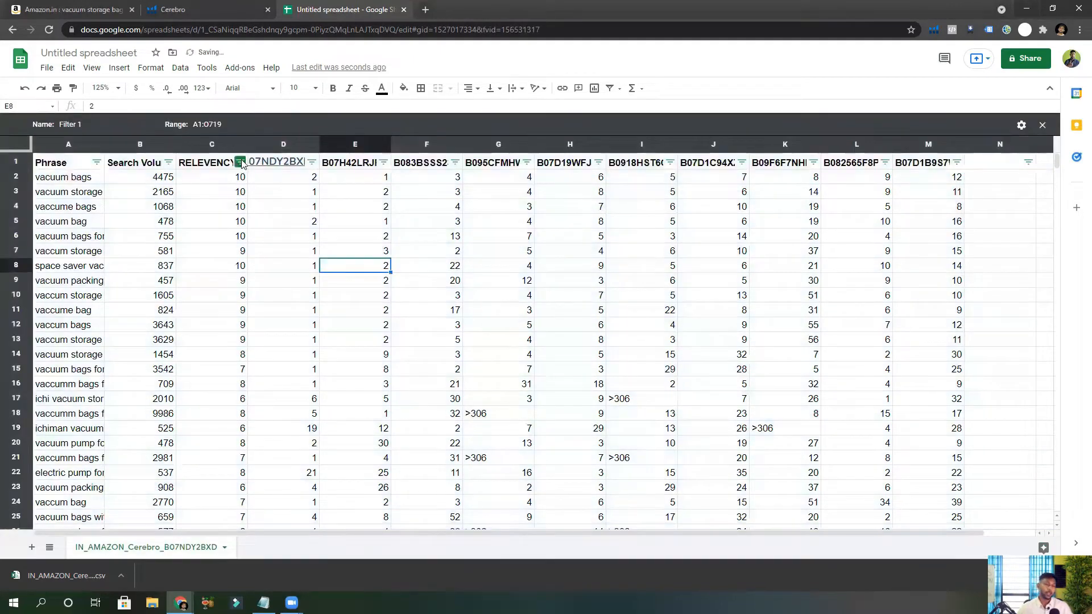
left_click(242, 164)
left_click(146, 202)
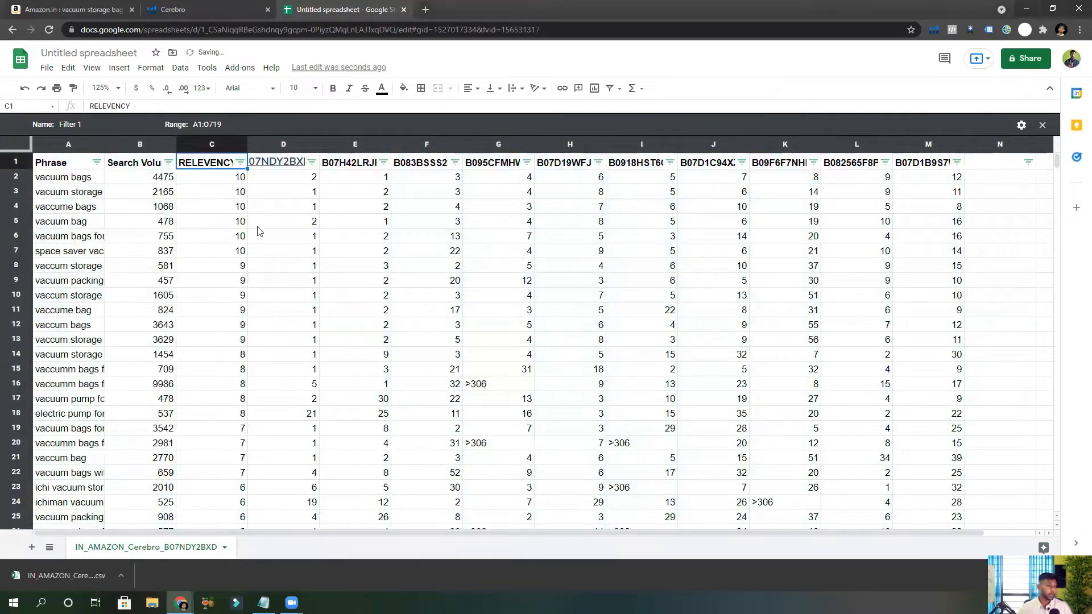
Examine the sorted list for the keywords with the lowest RELEVENCY values.
scroll(262, 231, "down", 20)
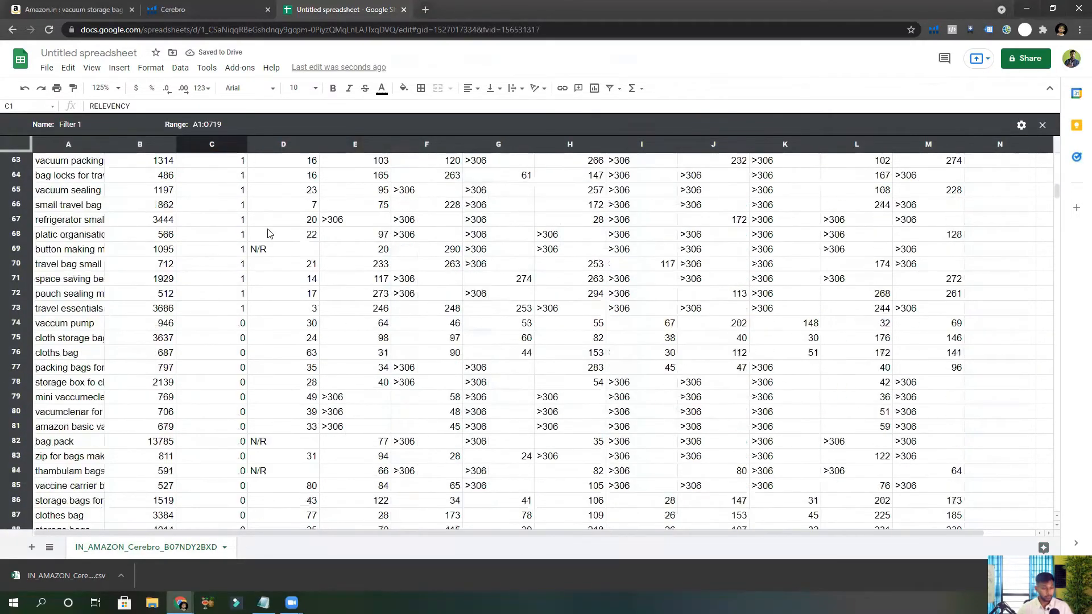
scroll(270, 233, "down", 19)
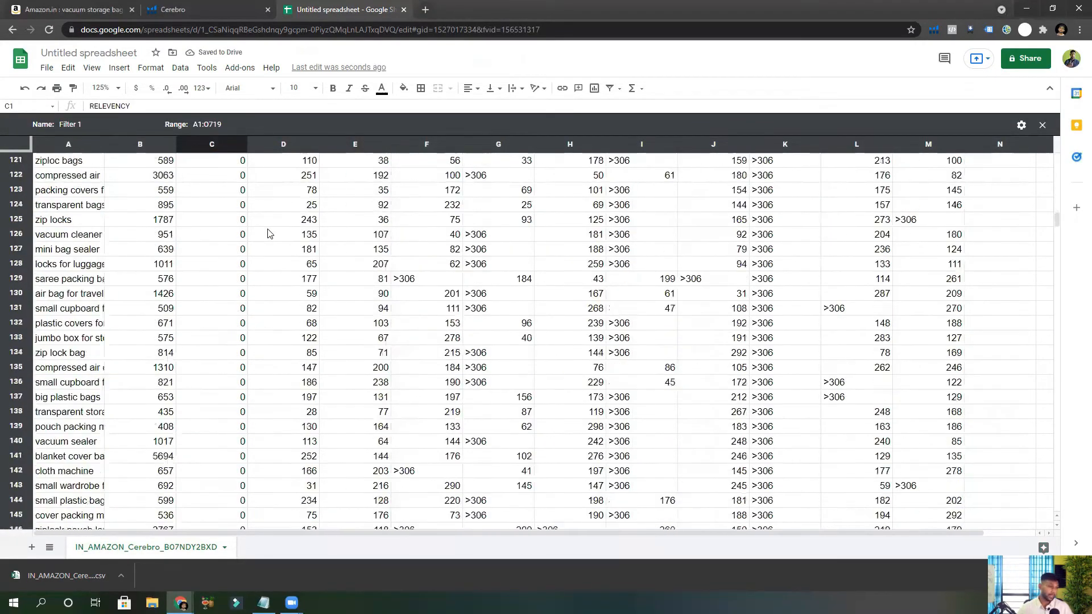
scroll(269, 233, "down", 13)
scroll(295, 286, "up", 8)
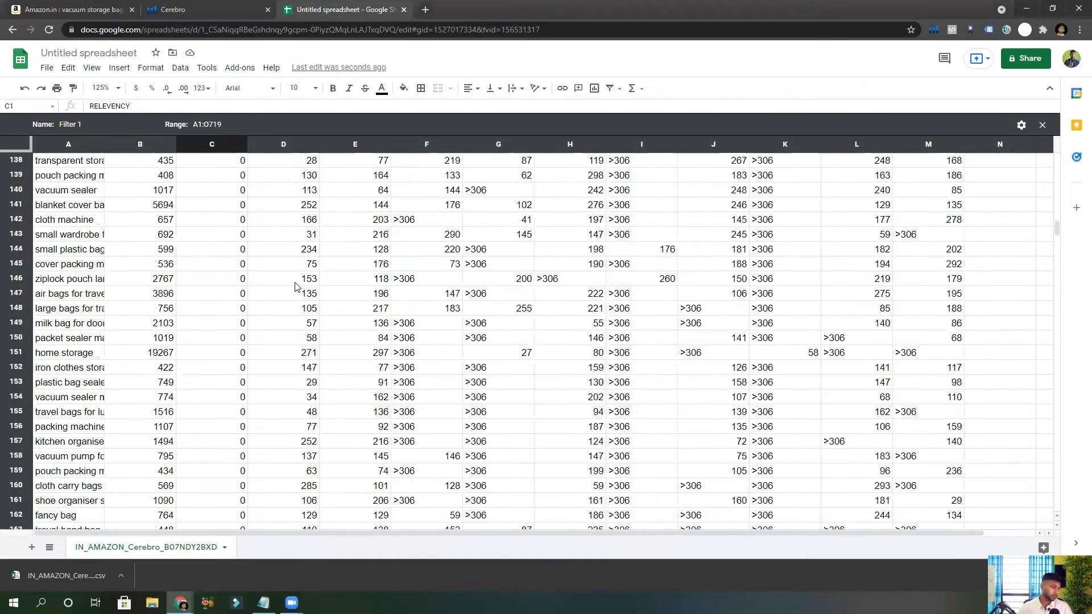
scroll(295, 286, "up", 9)
scroll(295, 286, "down", 20)
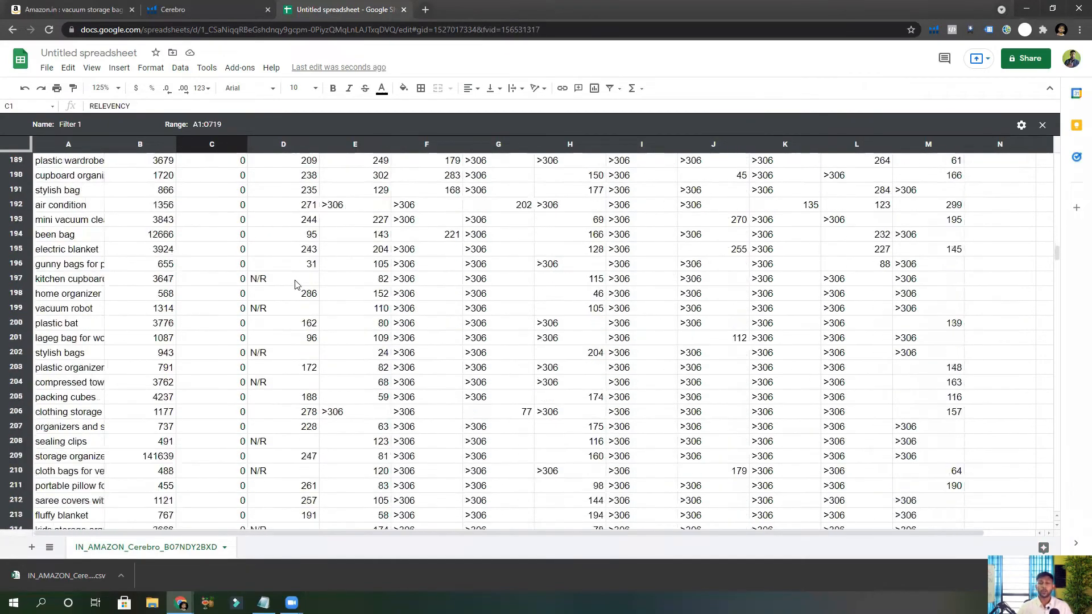
scroll(296, 285, "down", 18)
scroll(302, 270, "up", 8)
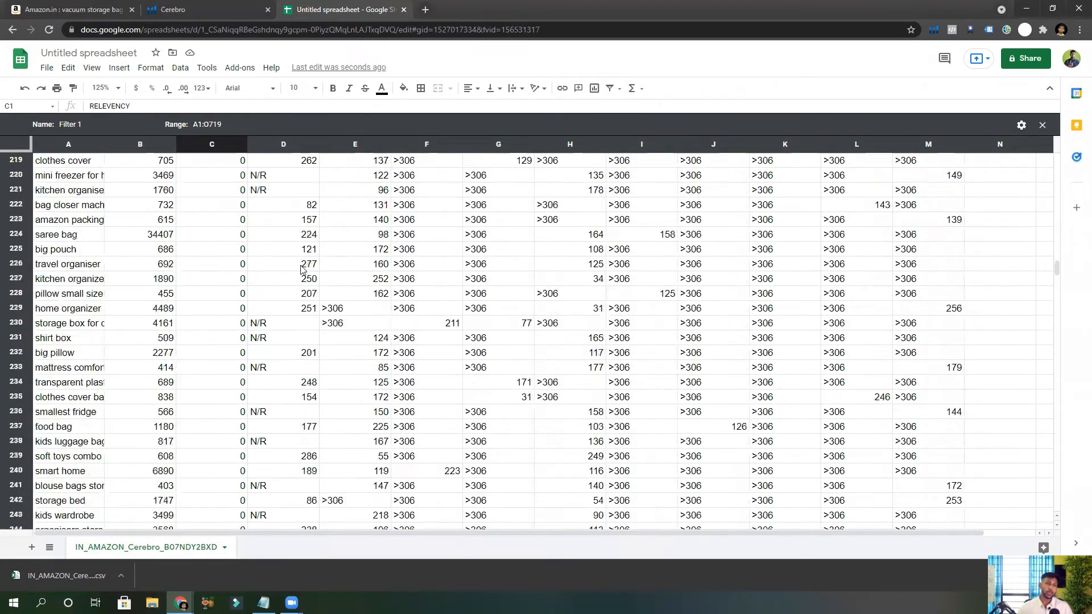
Clear all keyword rows with a RELEVENCY of 1 or 0, from row 39 to the end of the list.
scroll(302, 269, "up", 20)
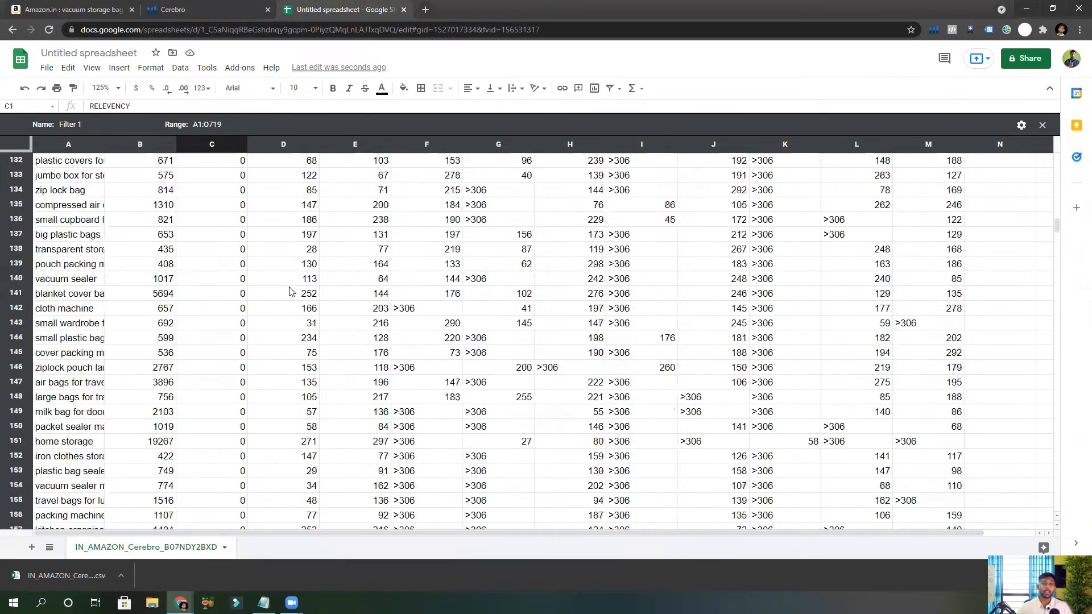
scroll(291, 293, "up", 20)
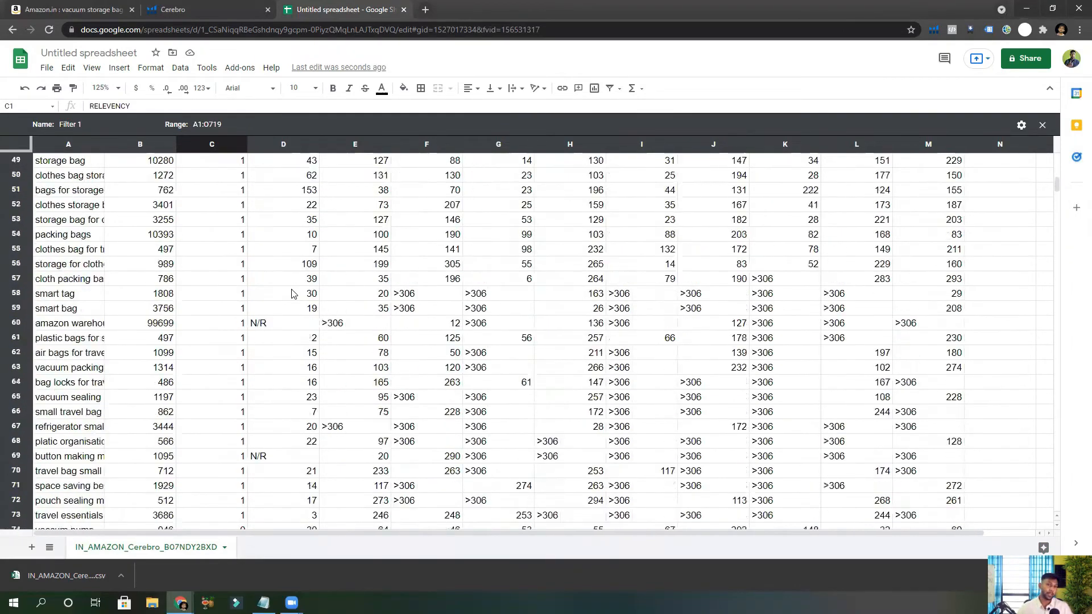
scroll(291, 293, "up", 16)
scroll(298, 291, "down", 10)
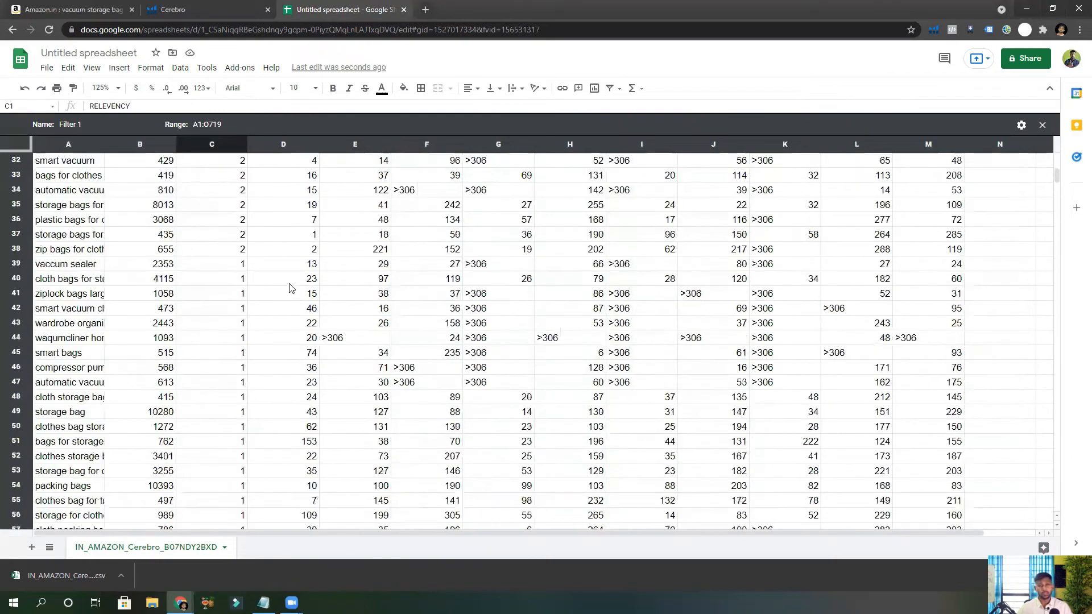
left_click_drag(40, 269, 1052, 532)
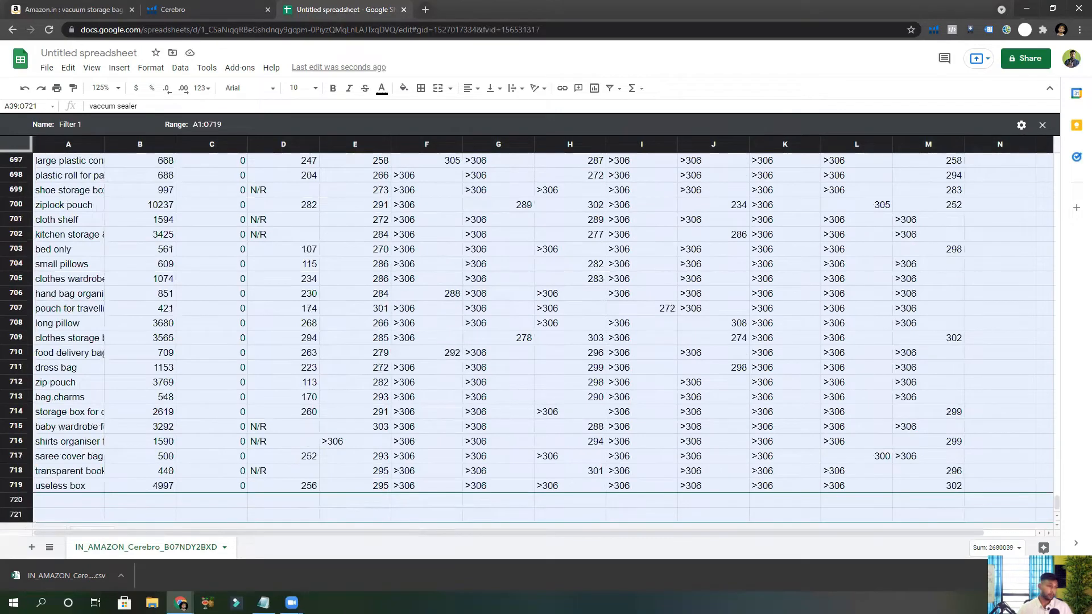
key("Delete")
scroll(591, 413, "up", 8)
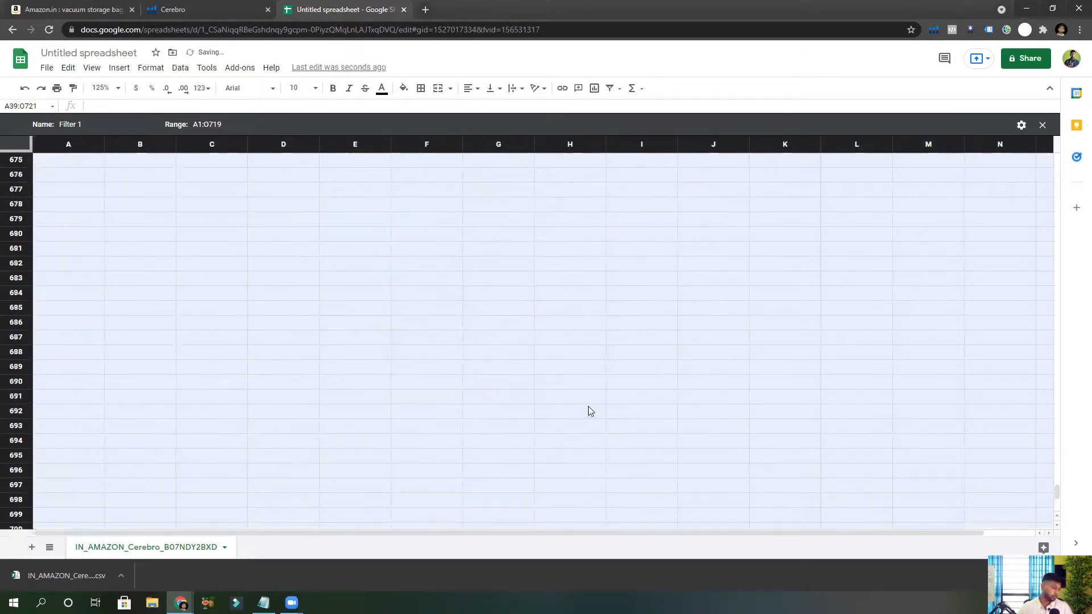
left_click(590, 410)
Insert two blank rows above the header row.
scroll(590, 409, "up", 18)
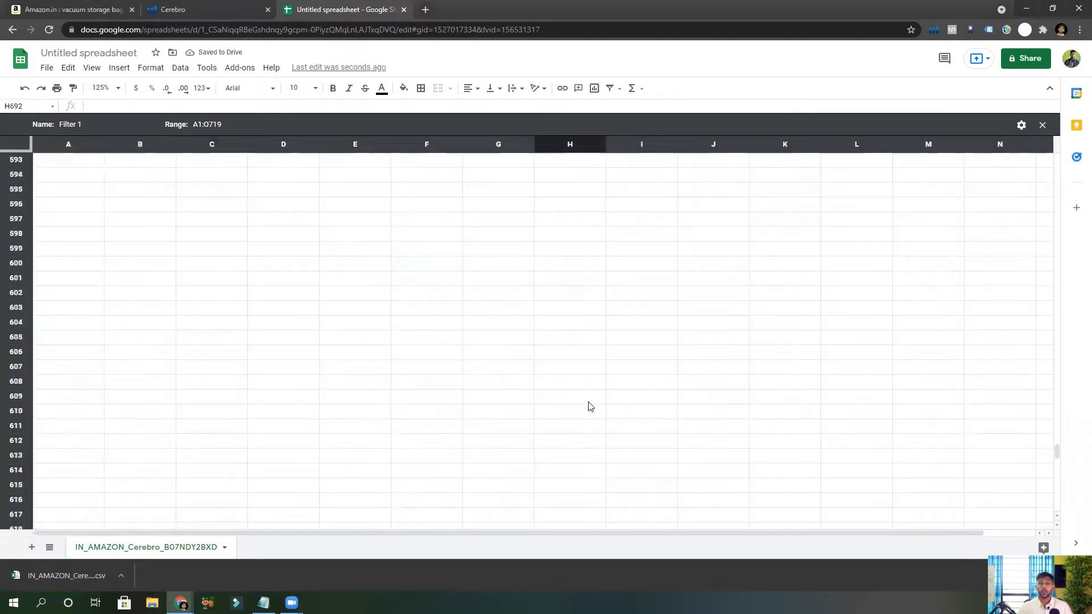
left_click_drag(1055, 442, 1063, 143)
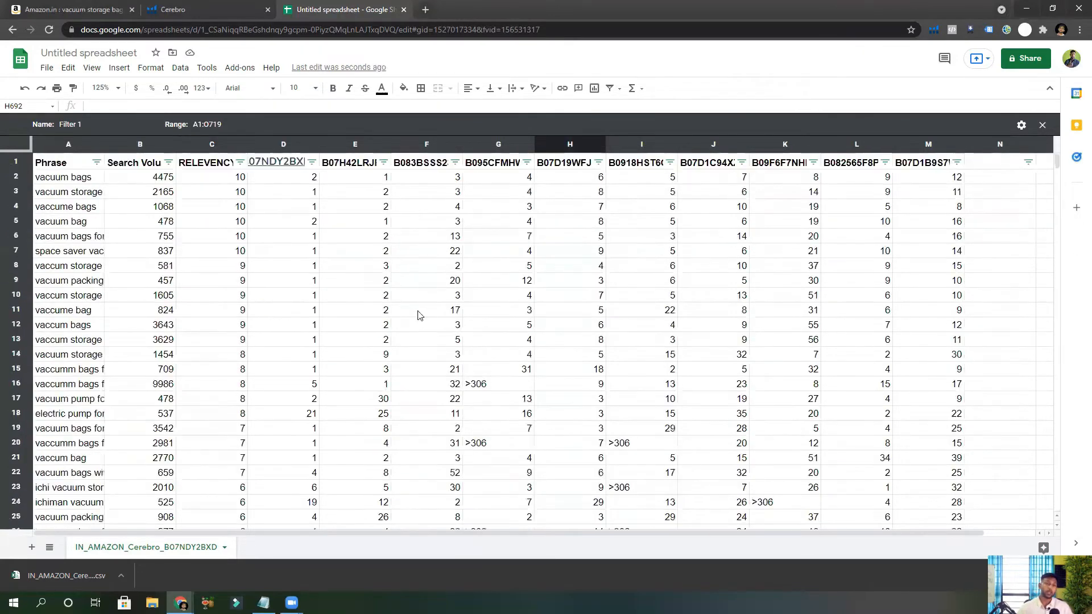
left_click(21, 161)
right_click(7, 161)
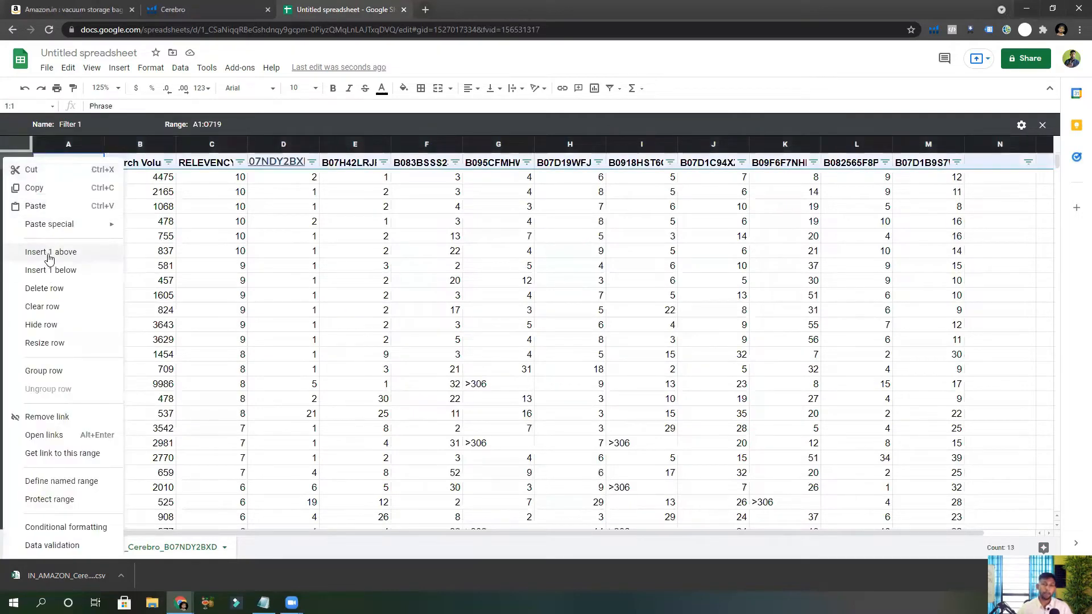
left_click(51, 252)
right_click(15, 161)
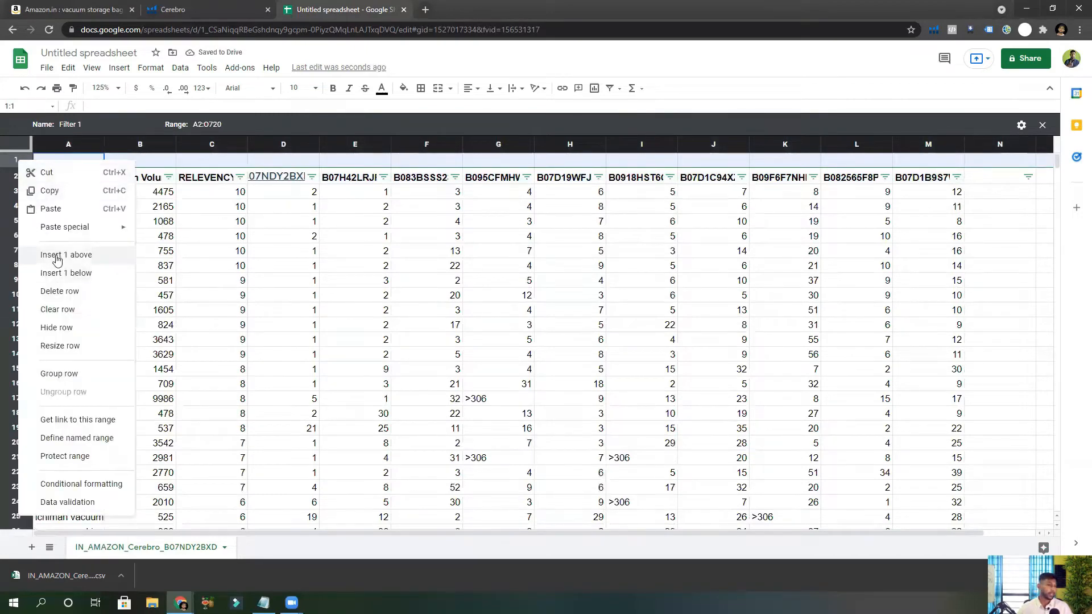
left_click(57, 255)
Enter the formula =COUNTIF(D4:D40,"<24") in D2, above the first ASIN column.
left_click(271, 177)
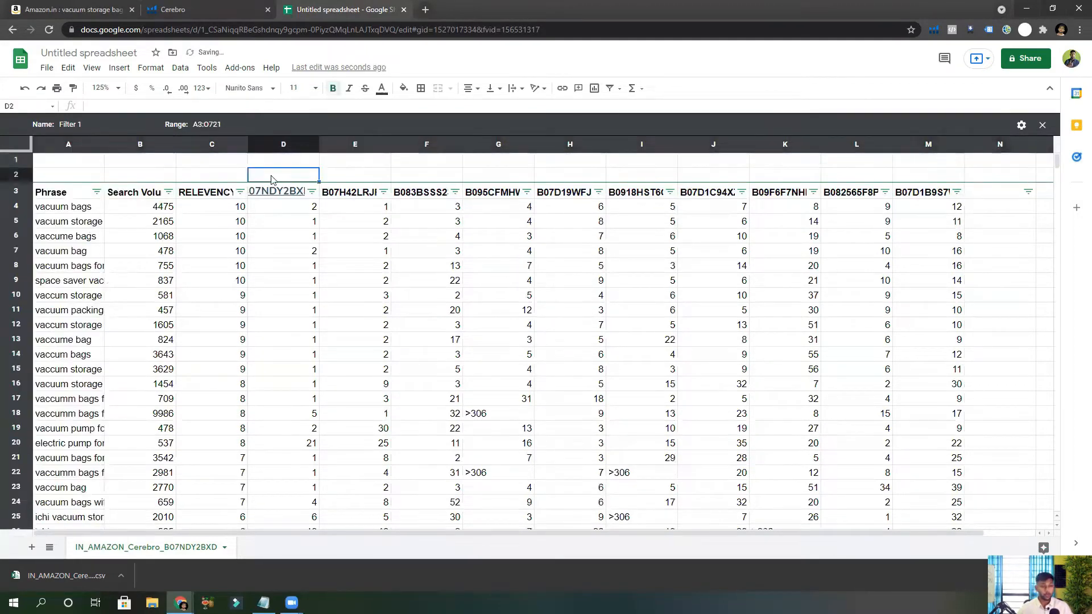
type("=")
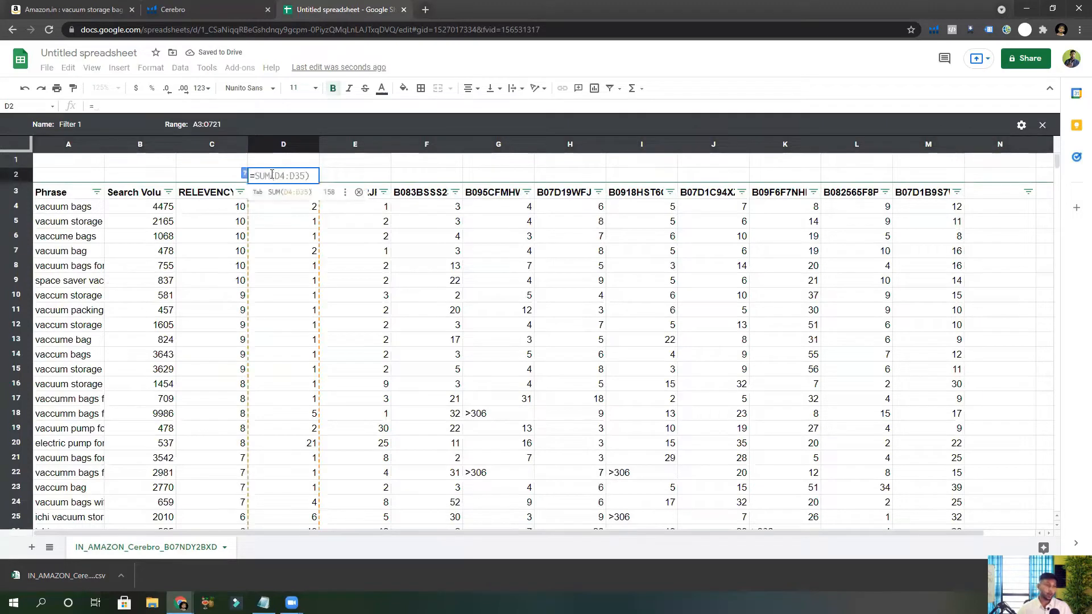
type("count")
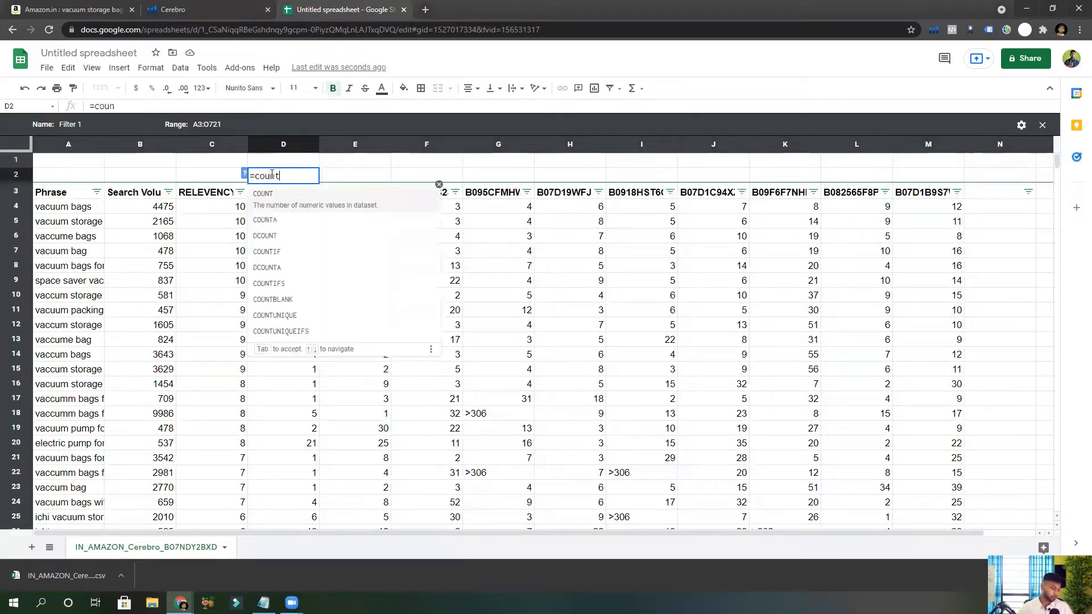
left_click(275, 251)
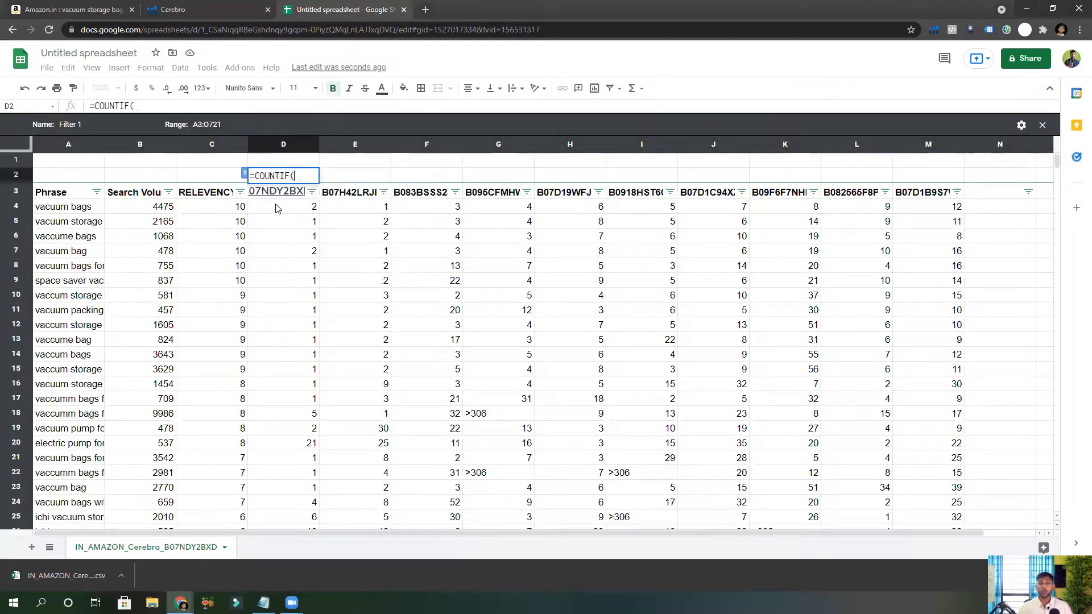
left_click_drag(279, 207, 279, 426)
left_click_drag(279, 309, 282, 368)
type(",")
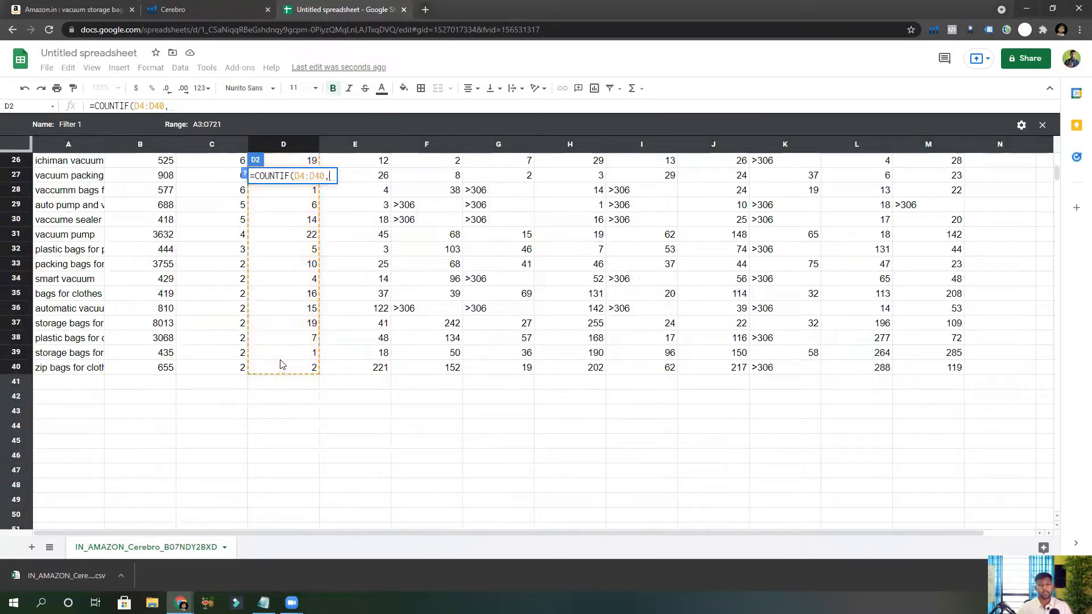
type("<24")
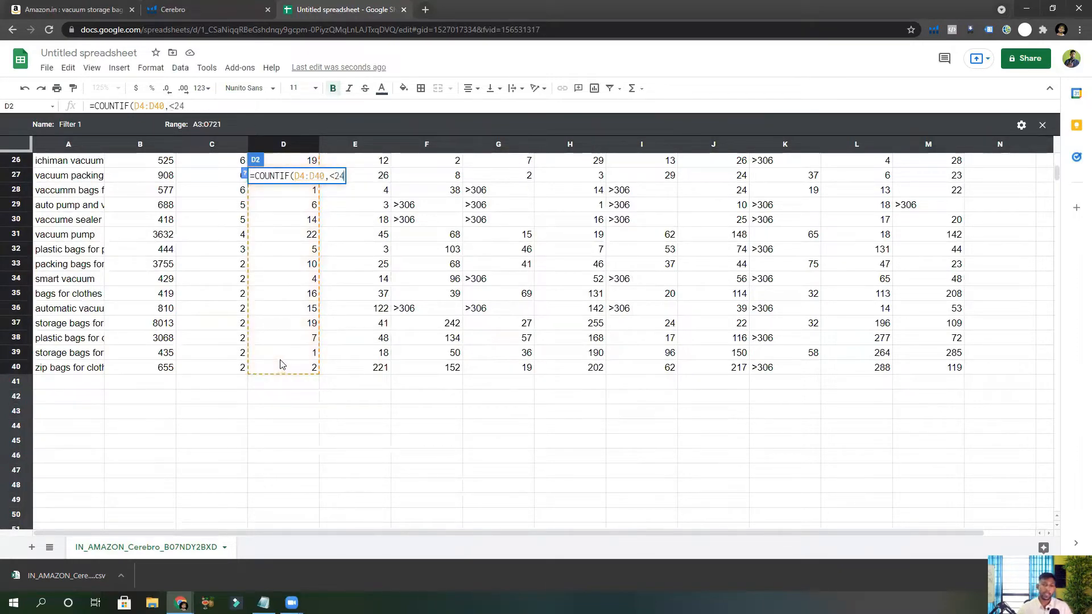
type("\"")
left_click(330, 175)
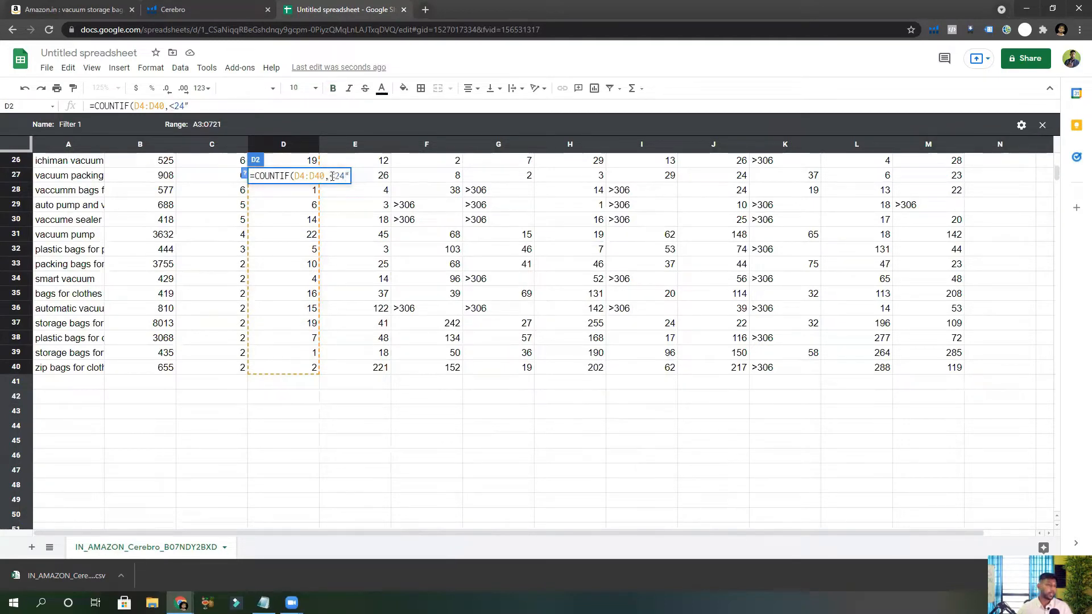
type("\"")
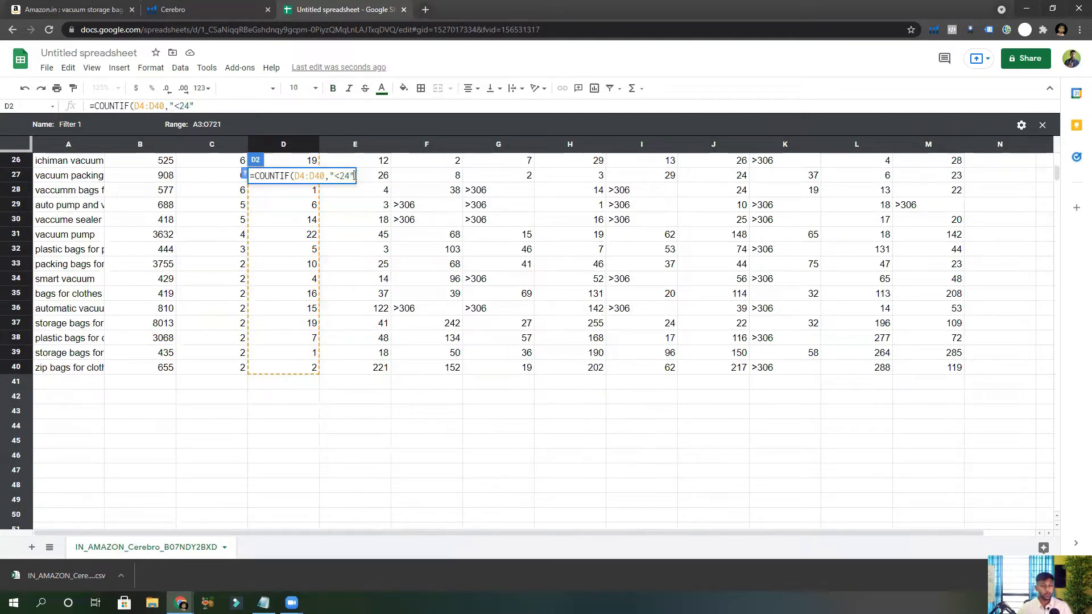
key("Return")
Check the D2 result against the number of keyword phrases in A4:A40.
left_click(296, 176)
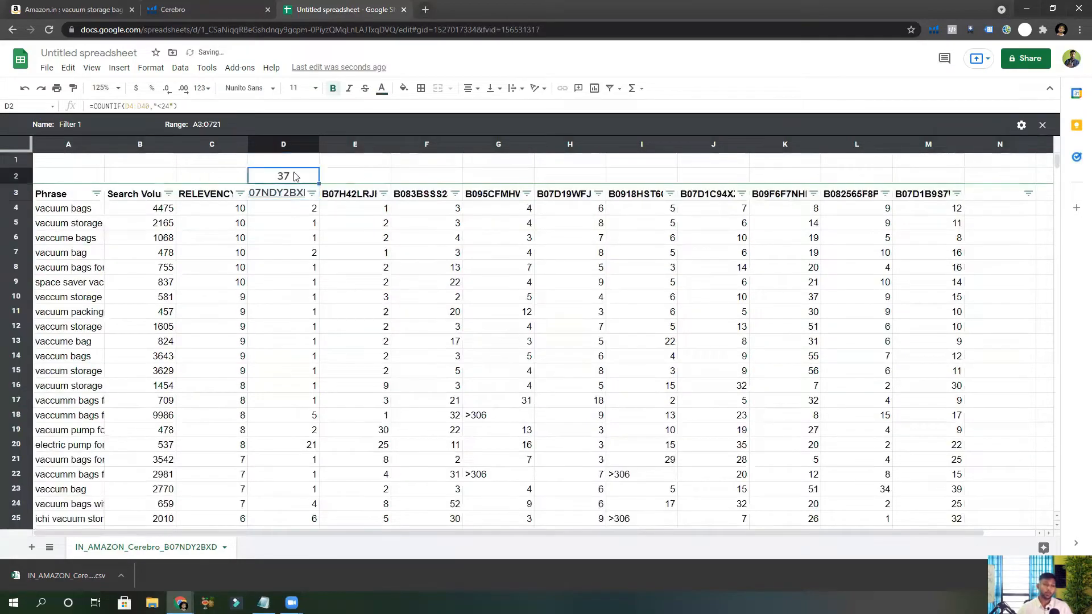
scroll(295, 206, "down", 5)
scroll(295, 208, "up", 5)
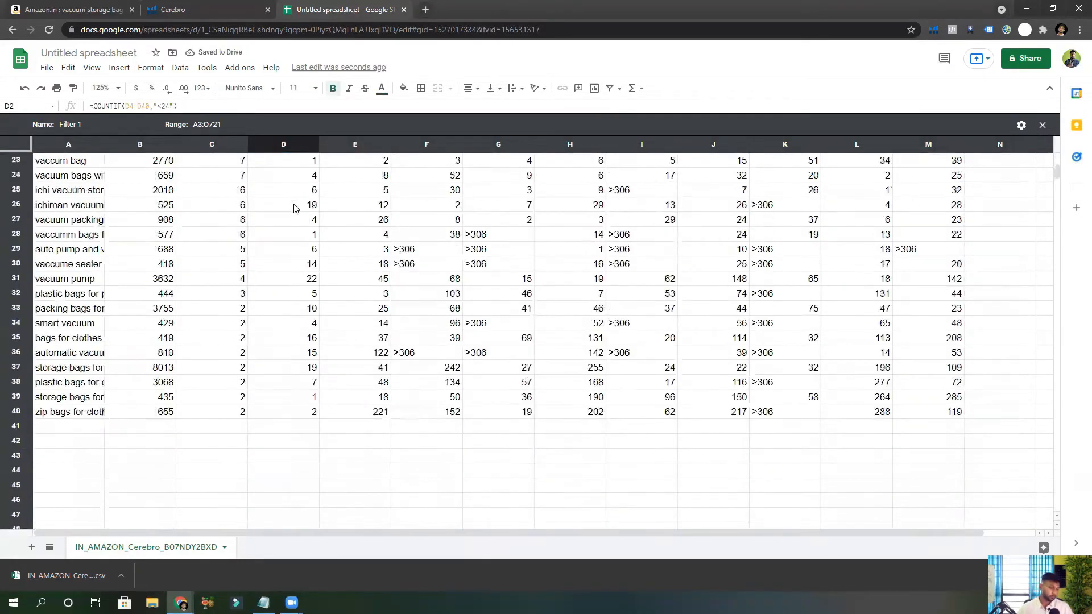
mouse_move(86, 209)
left_mouse_down()
mouse_move(82, 594)
mouse_move(100, 143)
mouse_move(94, 211)
left_mouse_up()
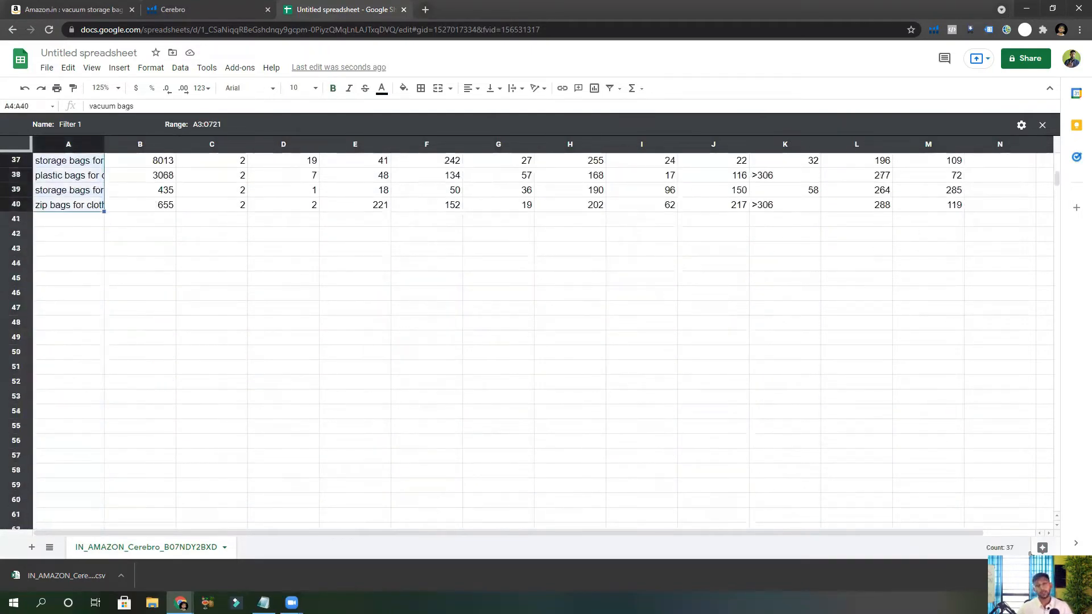
left_click_drag(986, 549, 1016, 552)
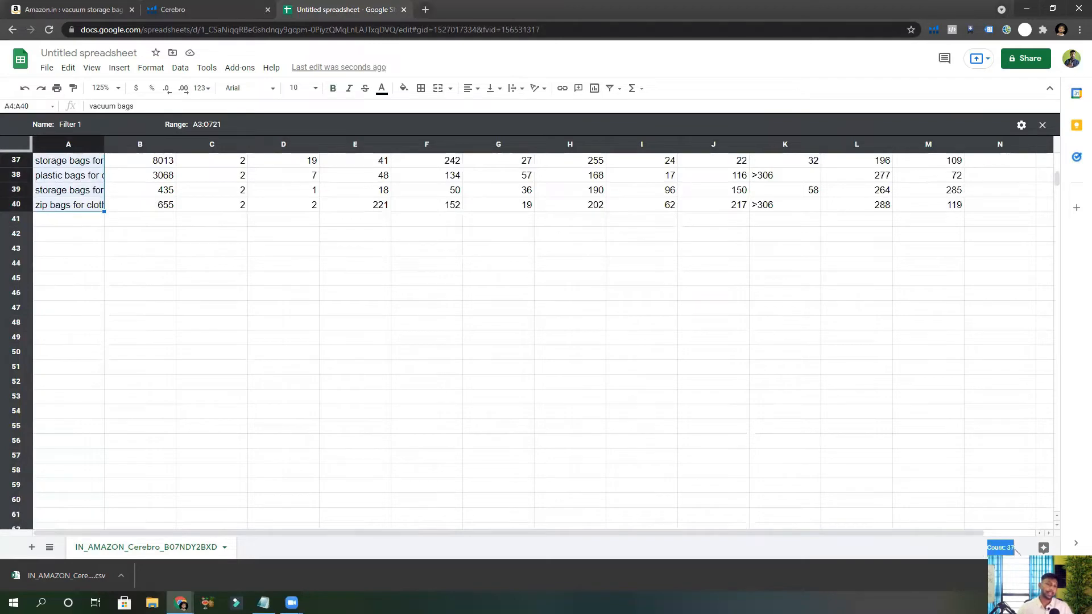
left_click(41, 204)
scroll(41, 204, "up", 12)
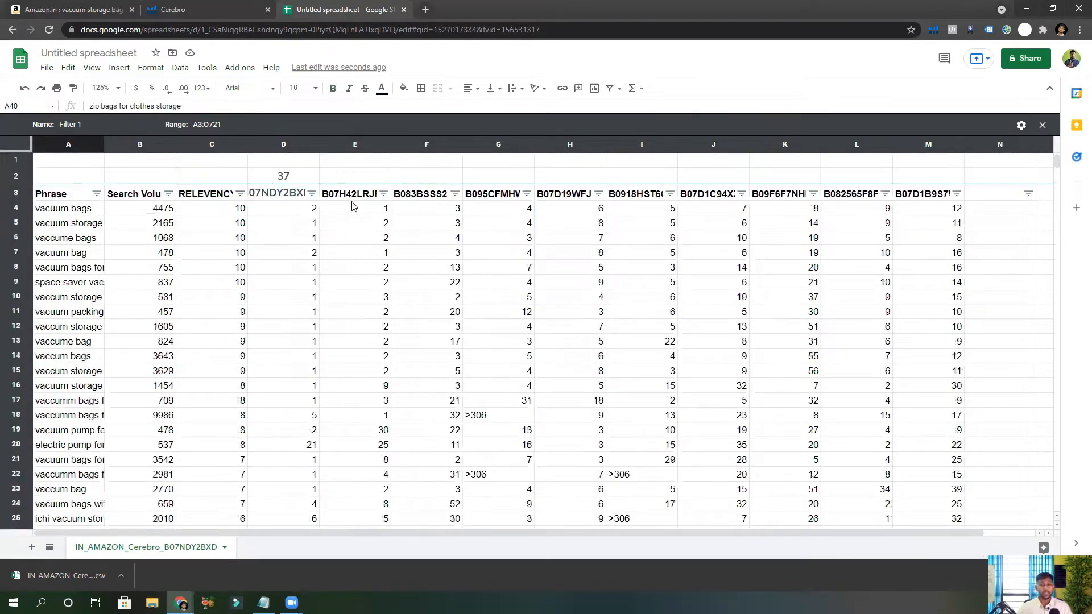
Compare the C4 RELEVENCY formula with the D2 count, and preview the product linked from the first ASIN header.
left_click(194, 218)
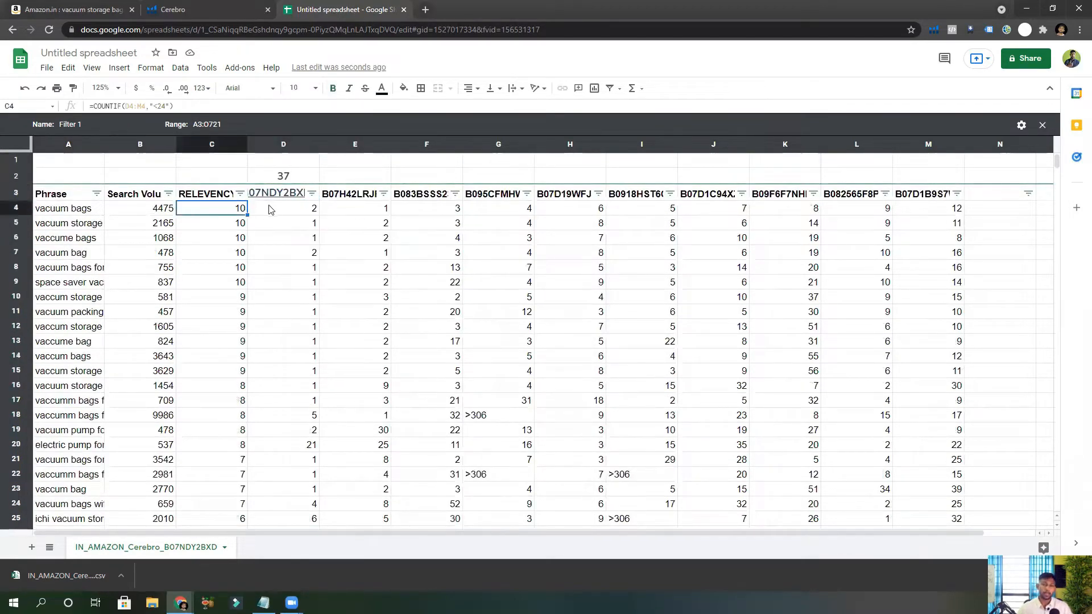
left_click(271, 214)
left_click(272, 181)
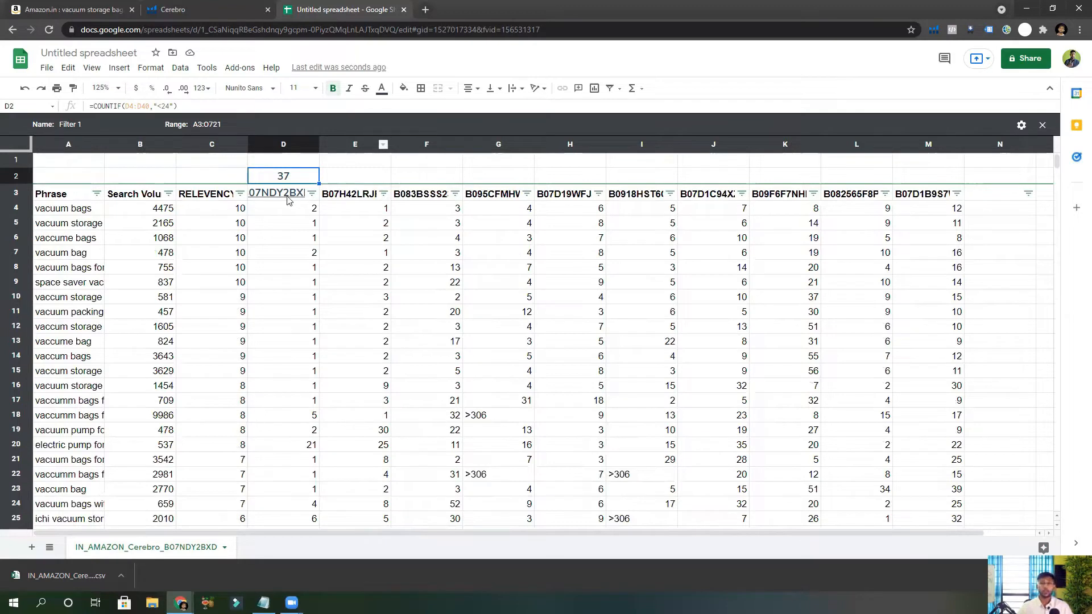
mouse_move(261, 195)
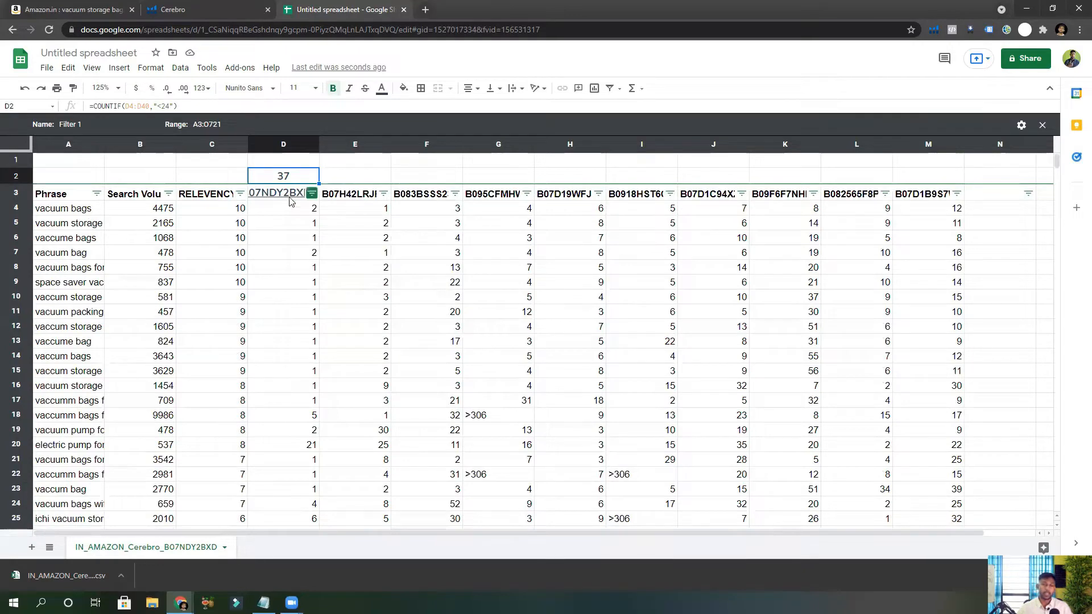
left_click(66, 210)
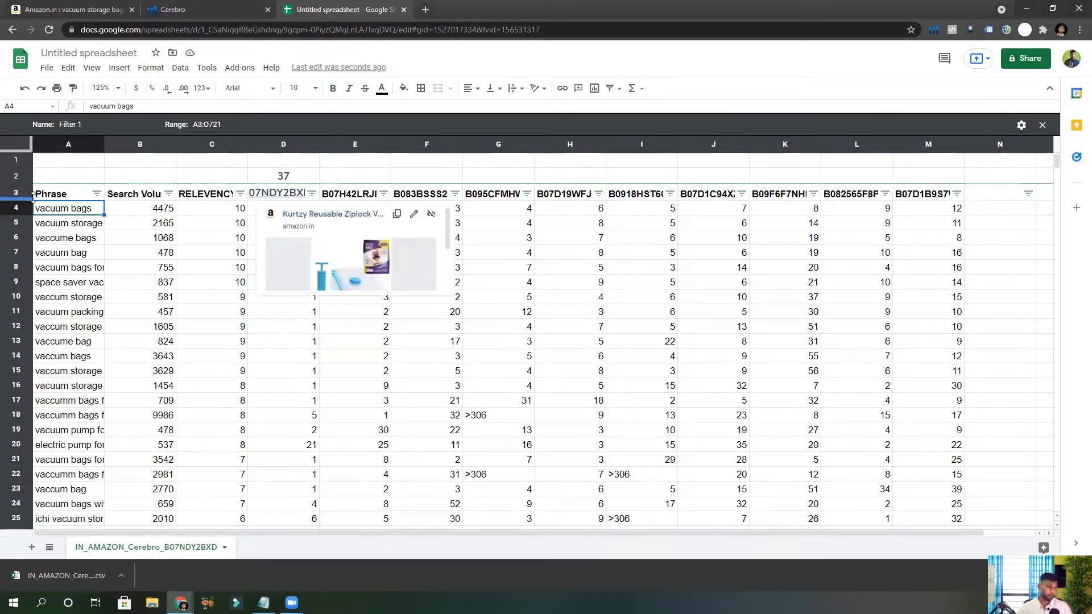
left_click(65, 330)
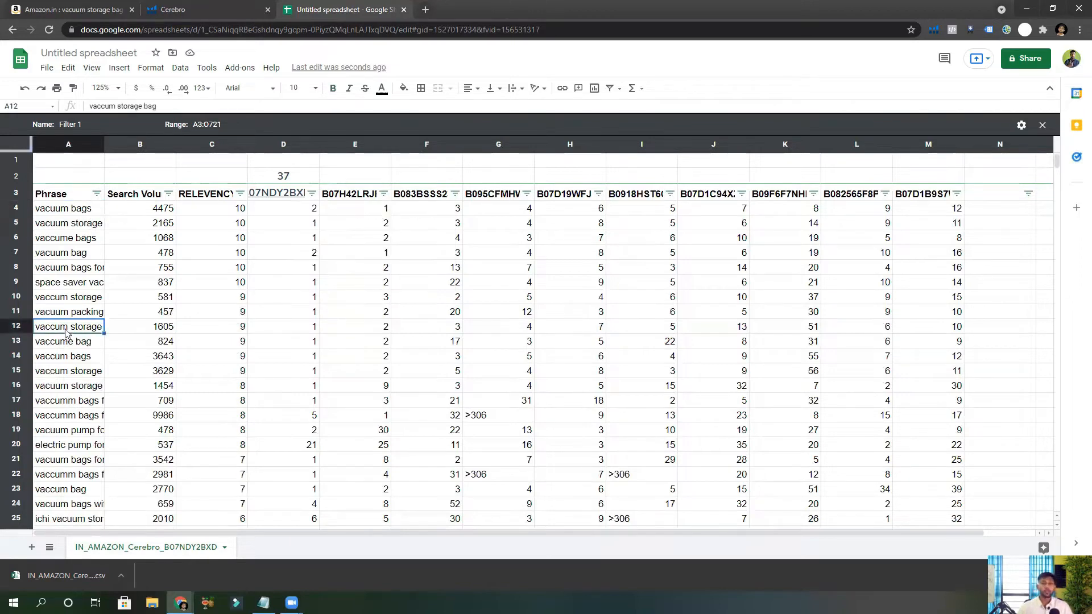
Fill the D2 COUNTIF formula across row 2 to column M for the remaining ASINs.
left_click(290, 178)
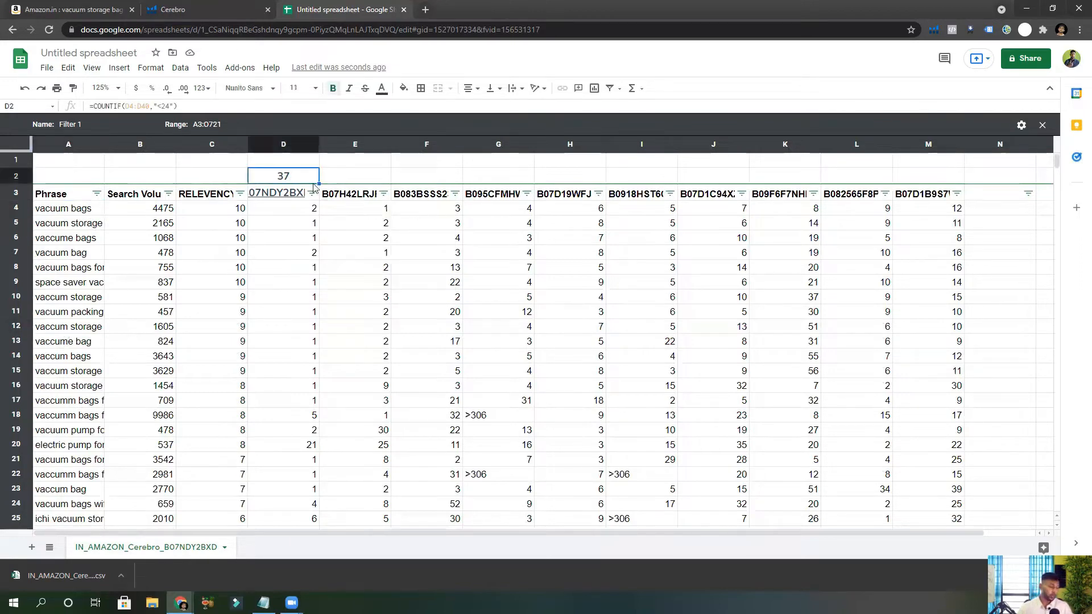
left_click_drag(318, 182, 924, 170)
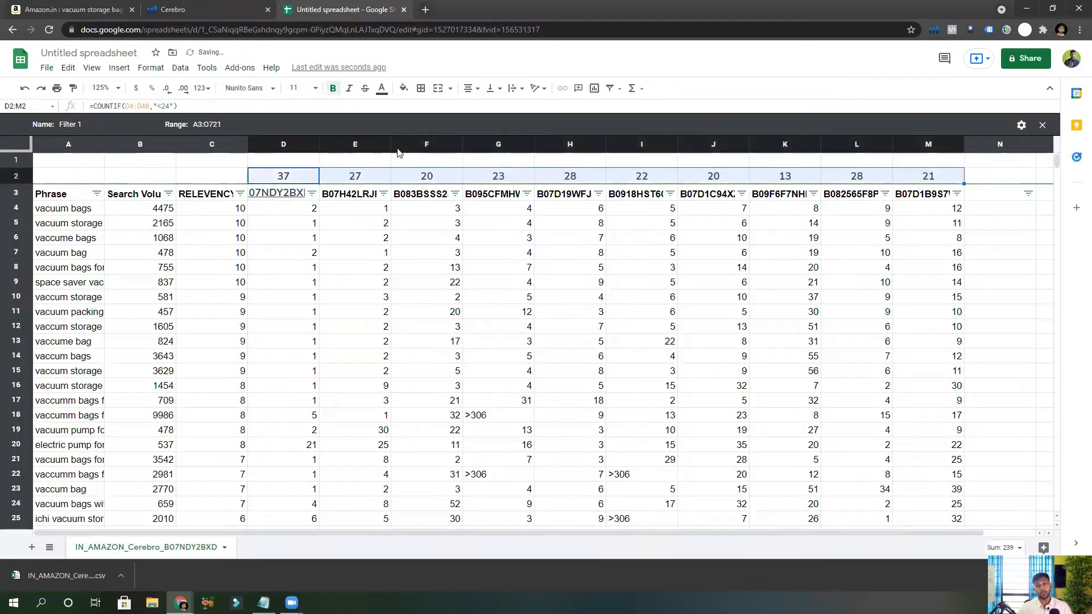
Compare the ASINs' row 2 keyword counts across columns D to M.
left_click(295, 178)
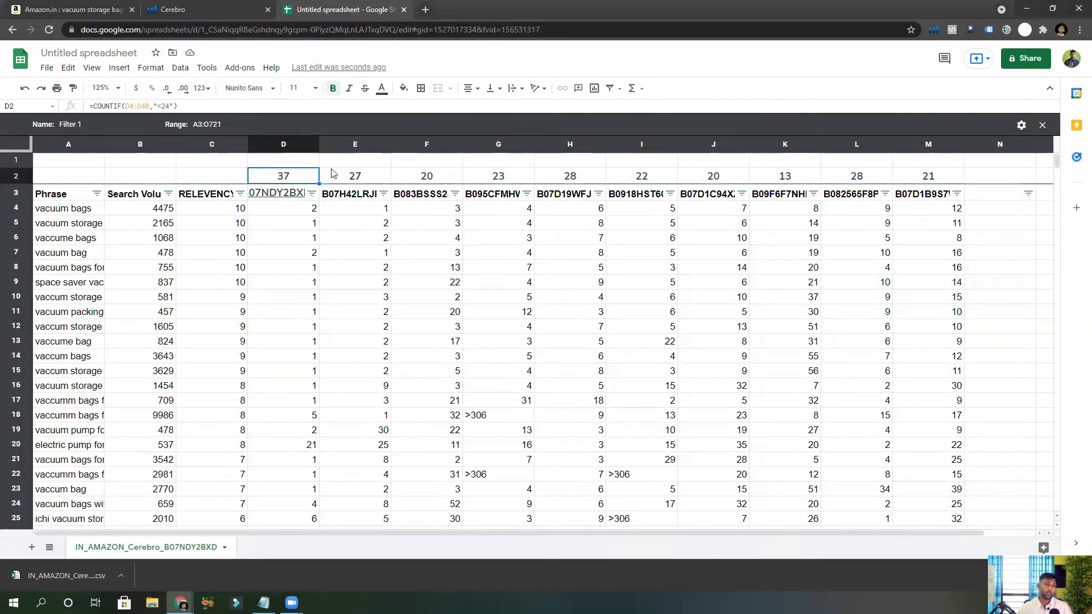
left_click(348, 181)
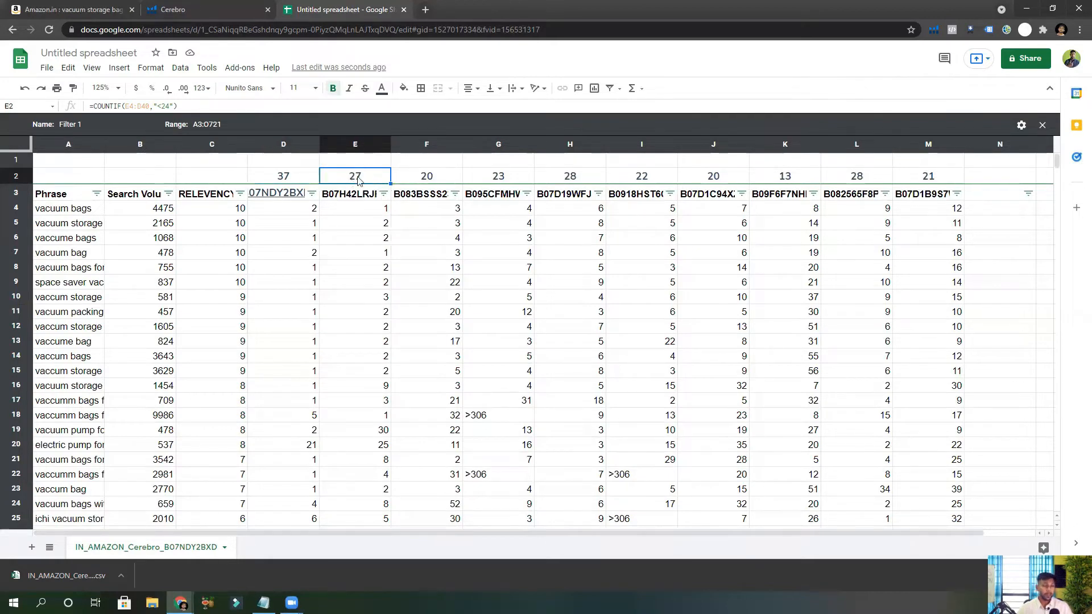
left_click(572, 180)
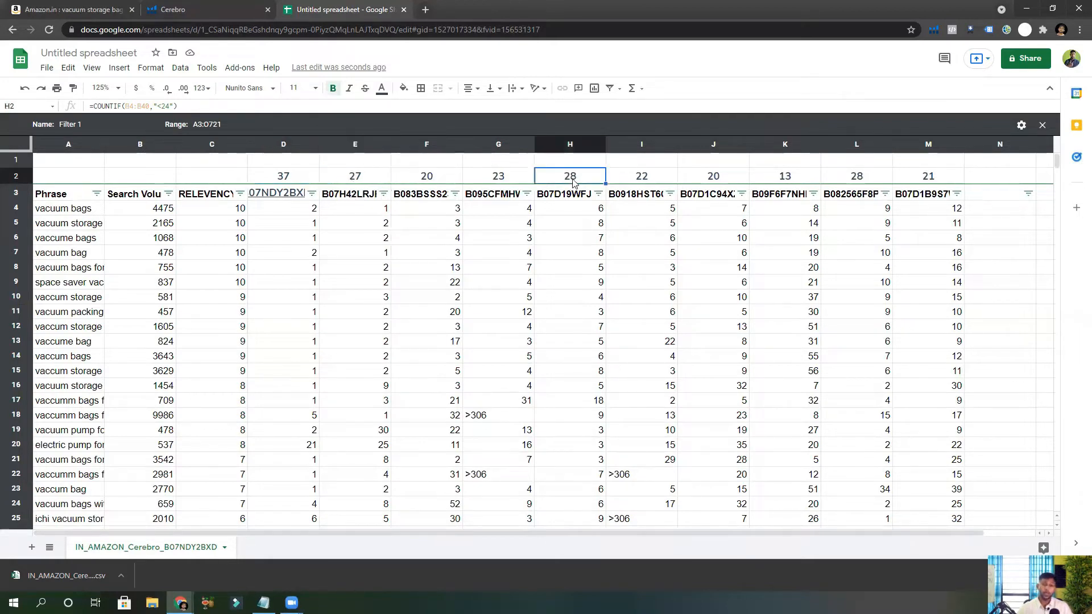
left_click(425, 179)
left_click(508, 177)
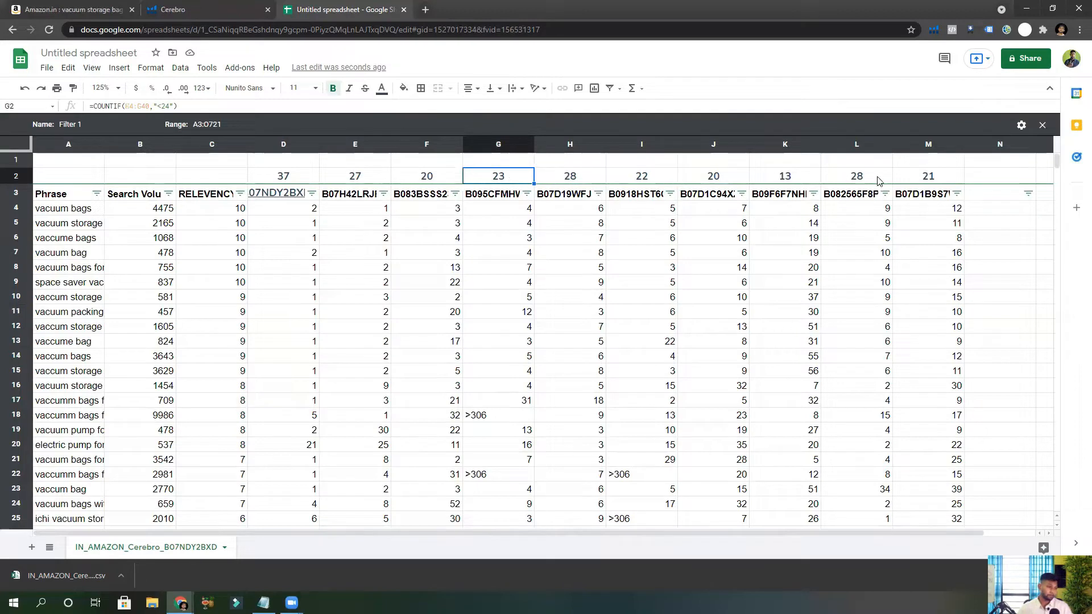
left_click(808, 183)
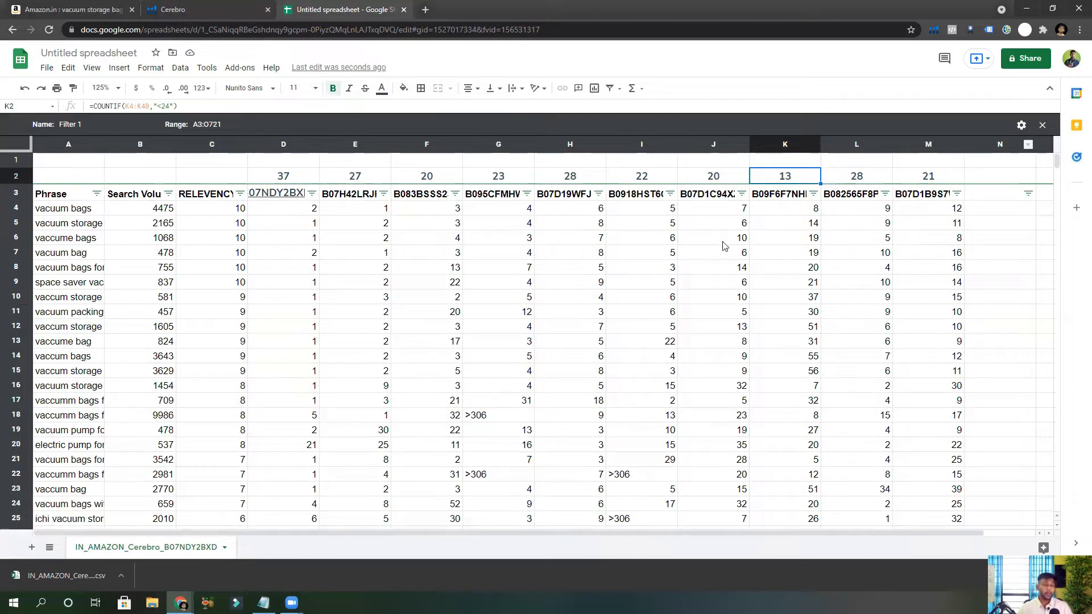
left_click(292, 162)
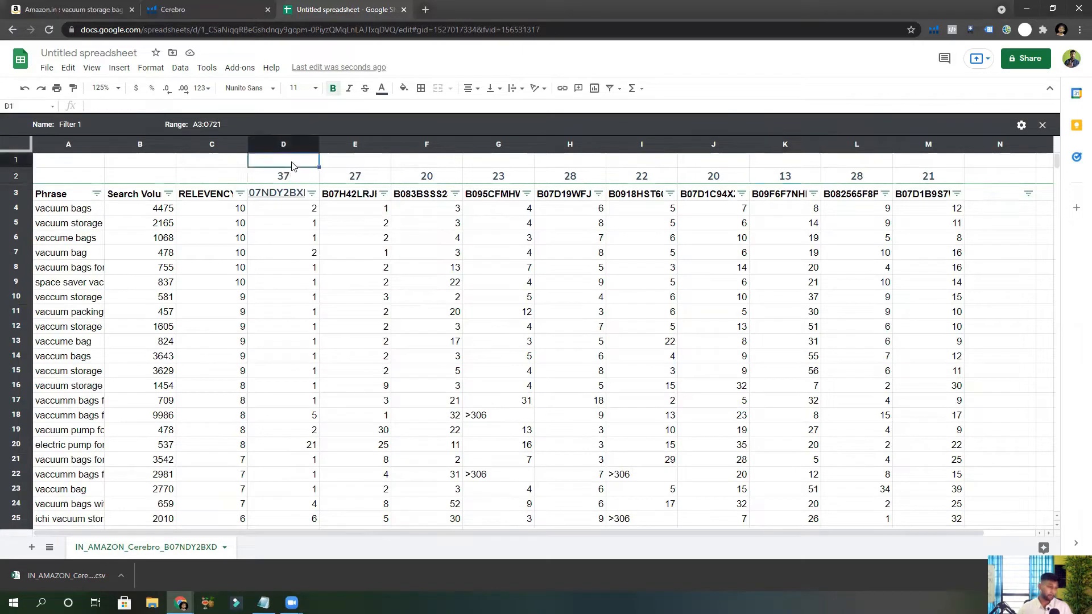
Enter the formula =D2/37 in D1 above the first ASIN's keyword count.
type("=")
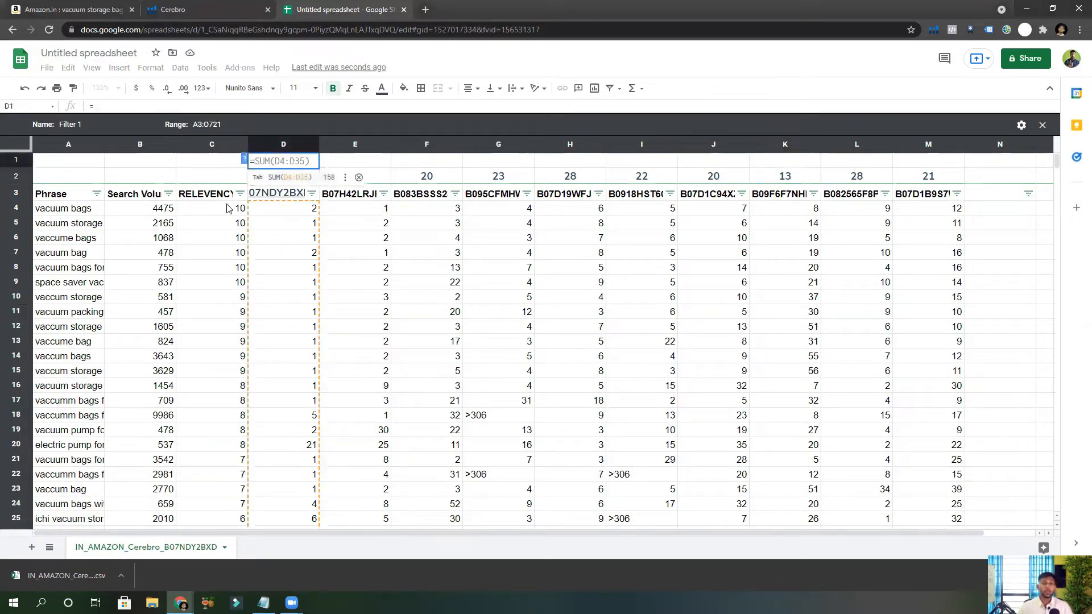
left_click(277, 179)
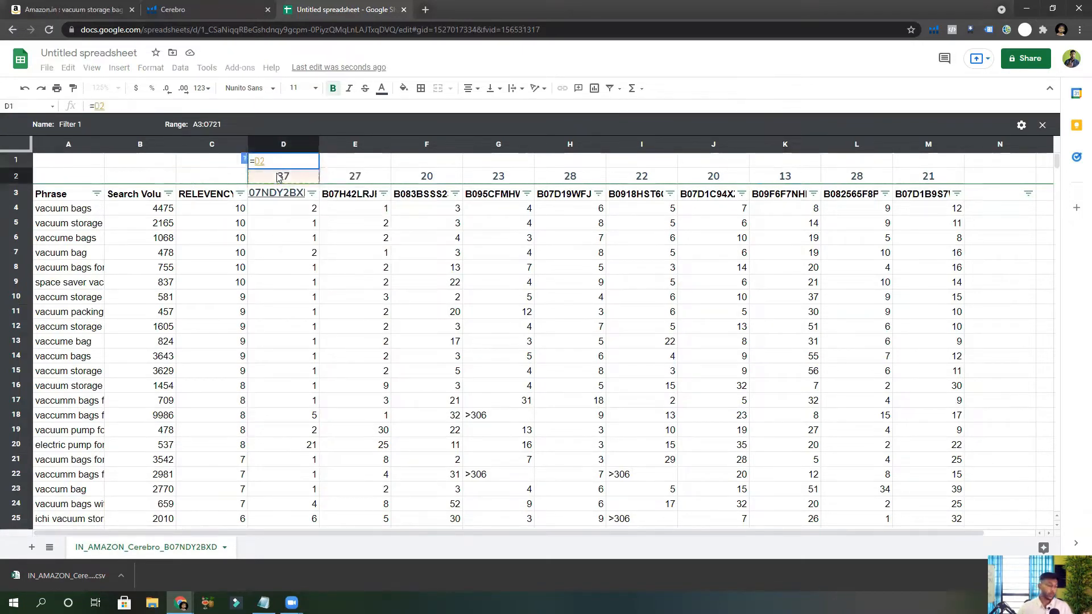
type("/37")
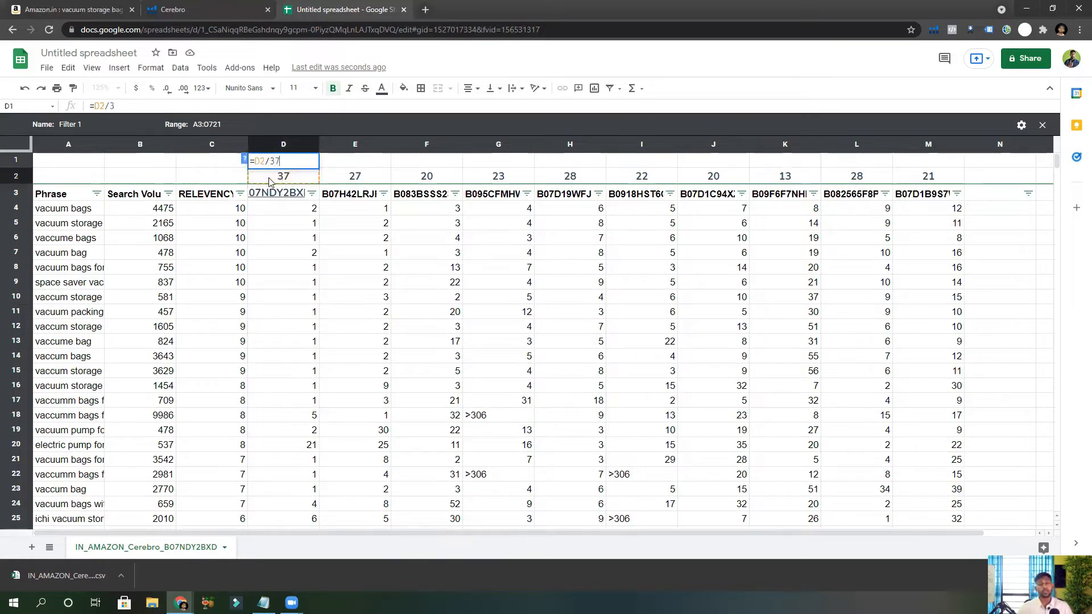
key("Return")
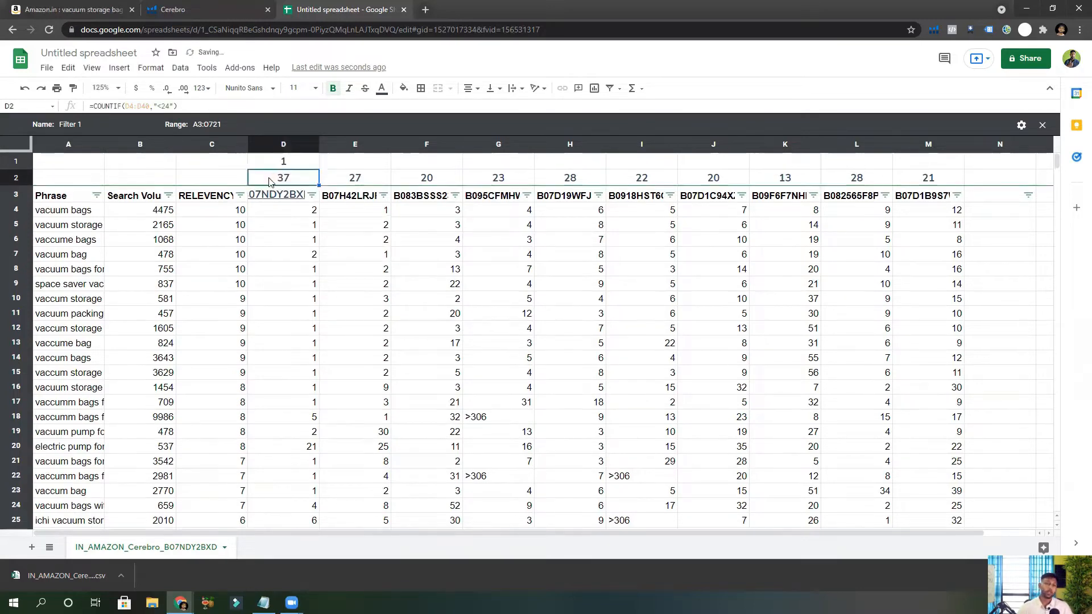
Format D1 as a percentage and fill its formula across row 1 to column M.
left_click(307, 164)
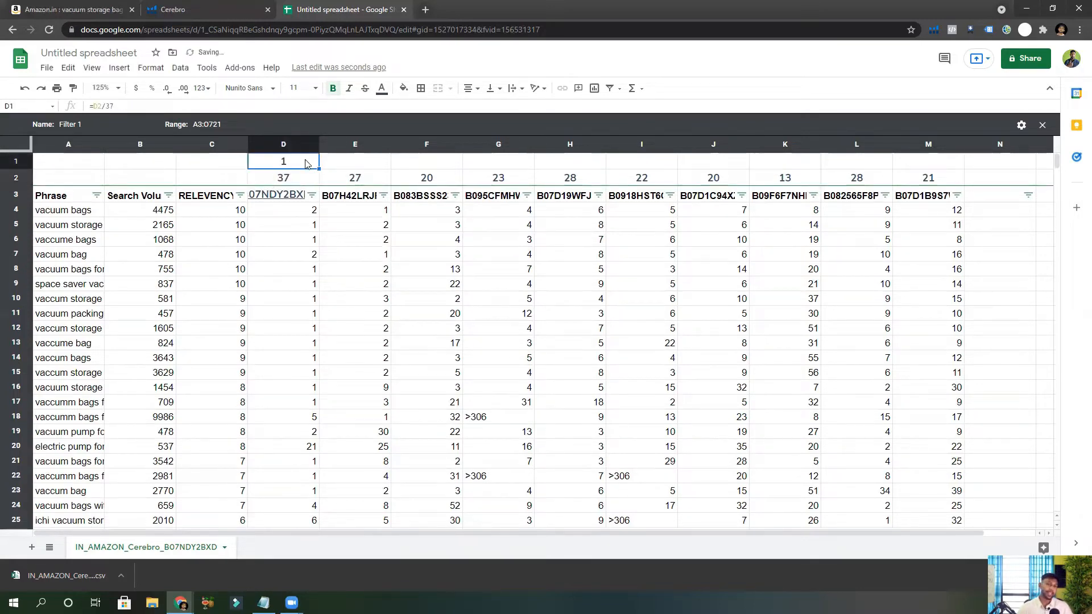
left_click(152, 90)
left_click_drag(312, 170, 944, 165)
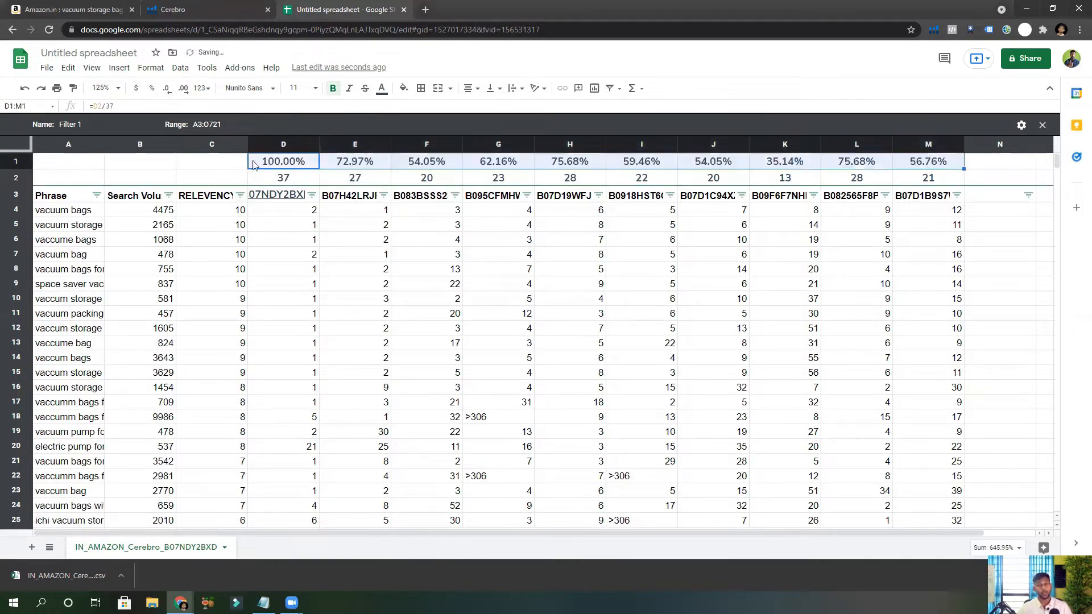
Compare the row 1 percentages of the first four ASINs in columns D to G.
left_click(289, 167)
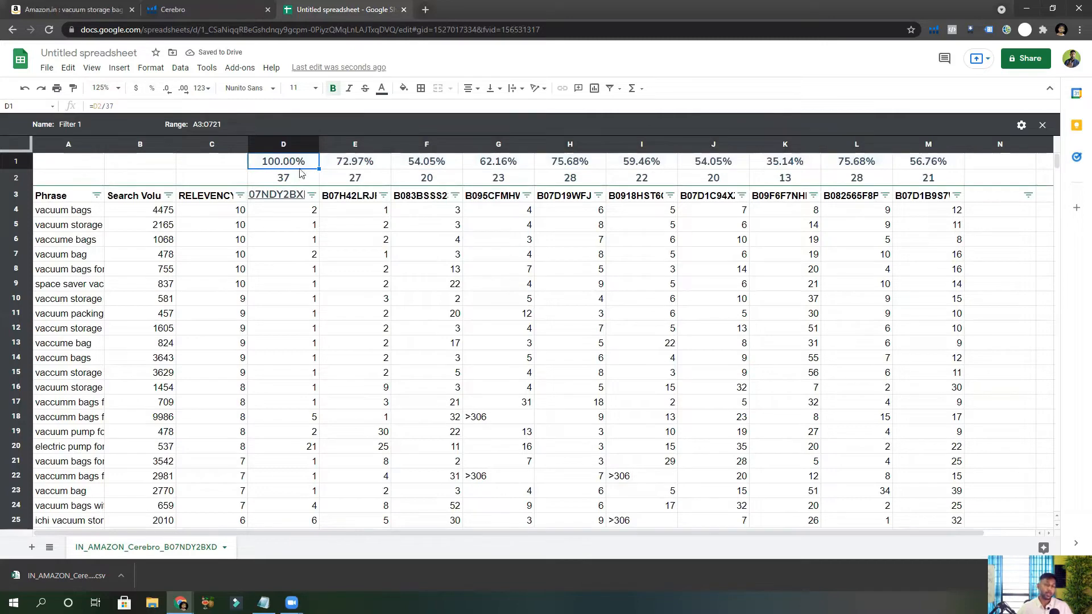
left_click(348, 166)
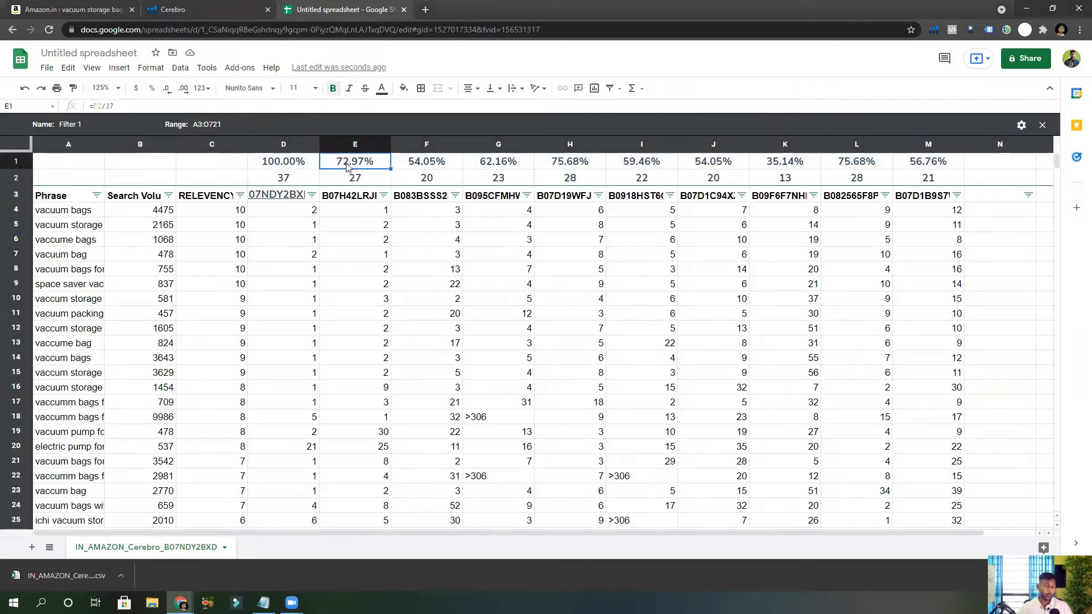
left_click(435, 163)
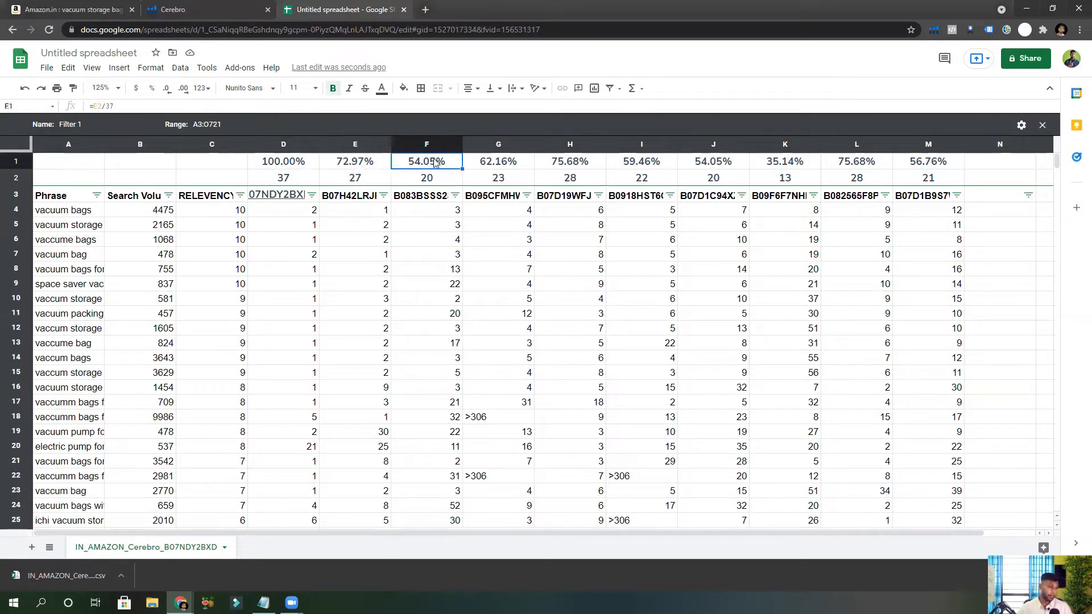
left_click(484, 164)
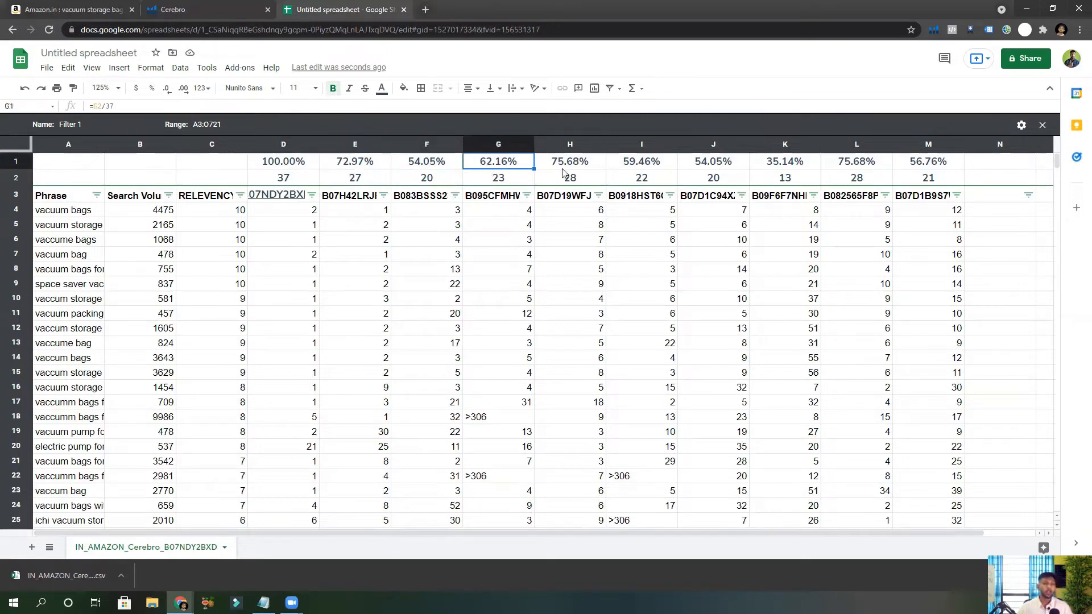
Check the row 1 percentages and row 2 counts against the keyword phrases in column A.
left_click_drag(91, 210, 55, 157)
scroll(194, 347, "up", 10)
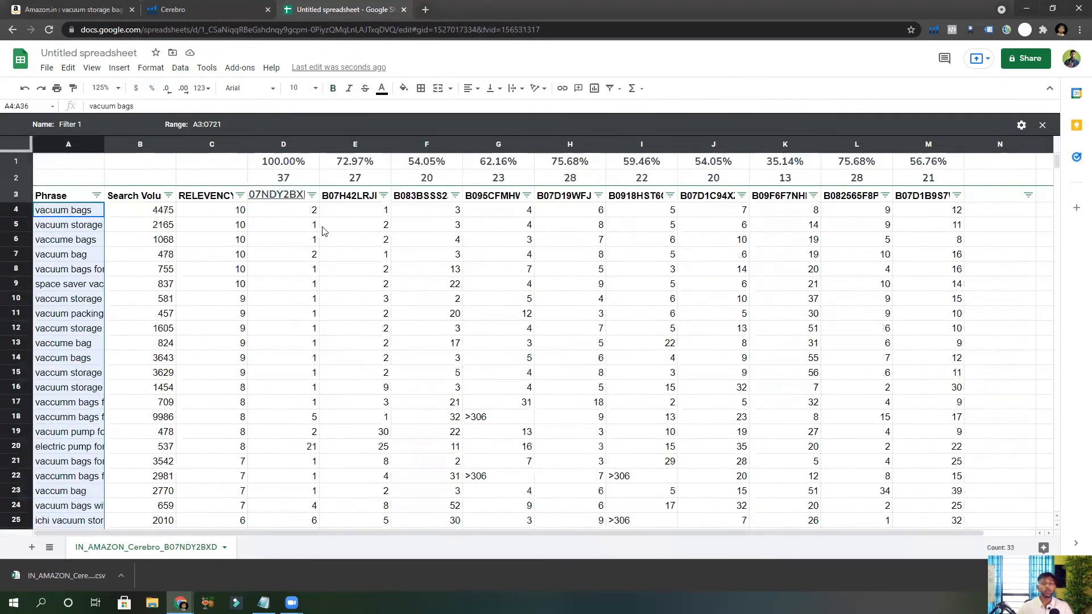
left_click(517, 179)
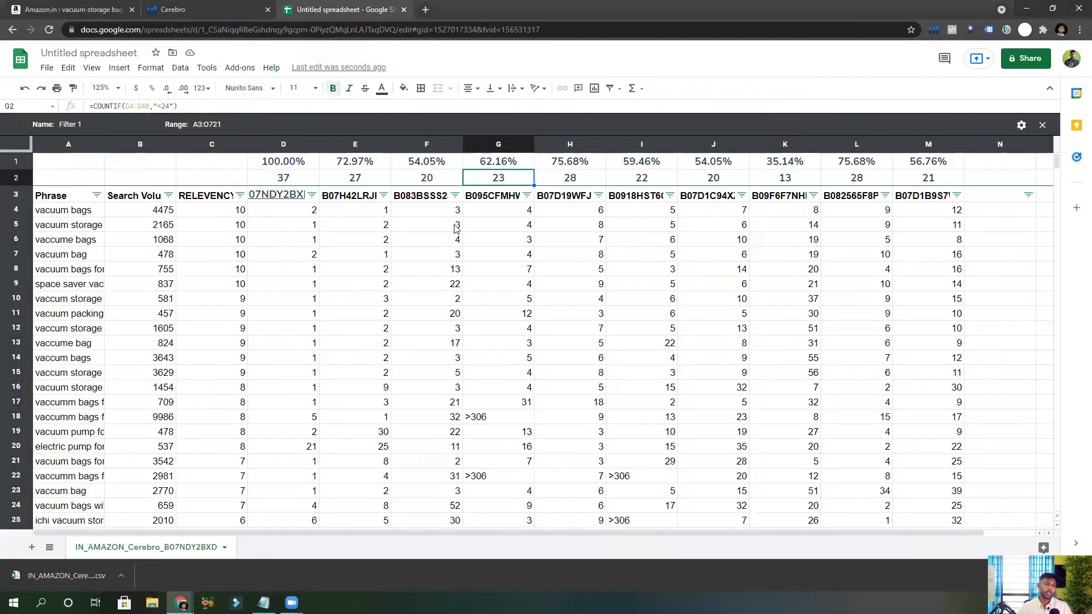
left_click_drag(59, 216, 95, 147)
left_click(384, 288)
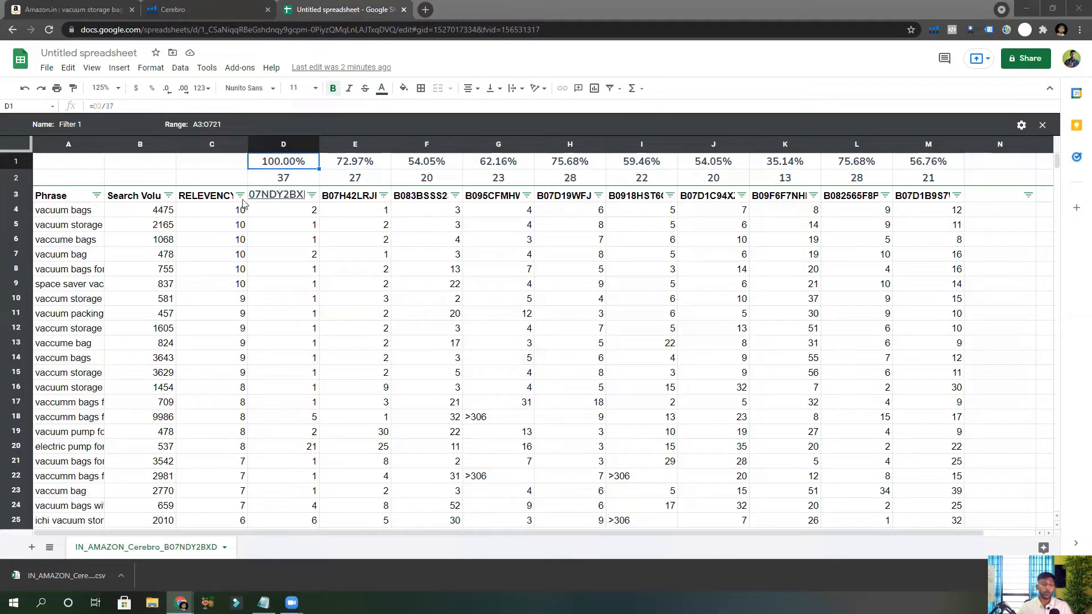
left_click(281, 196)
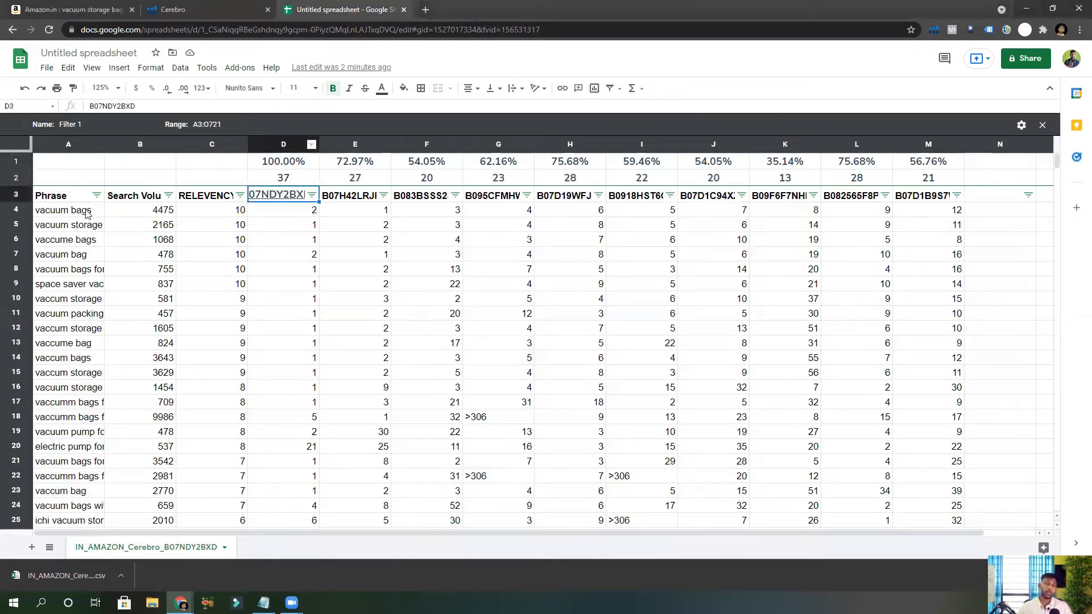
left_click_drag(85, 209, 85, 520)
left_click(353, 178)
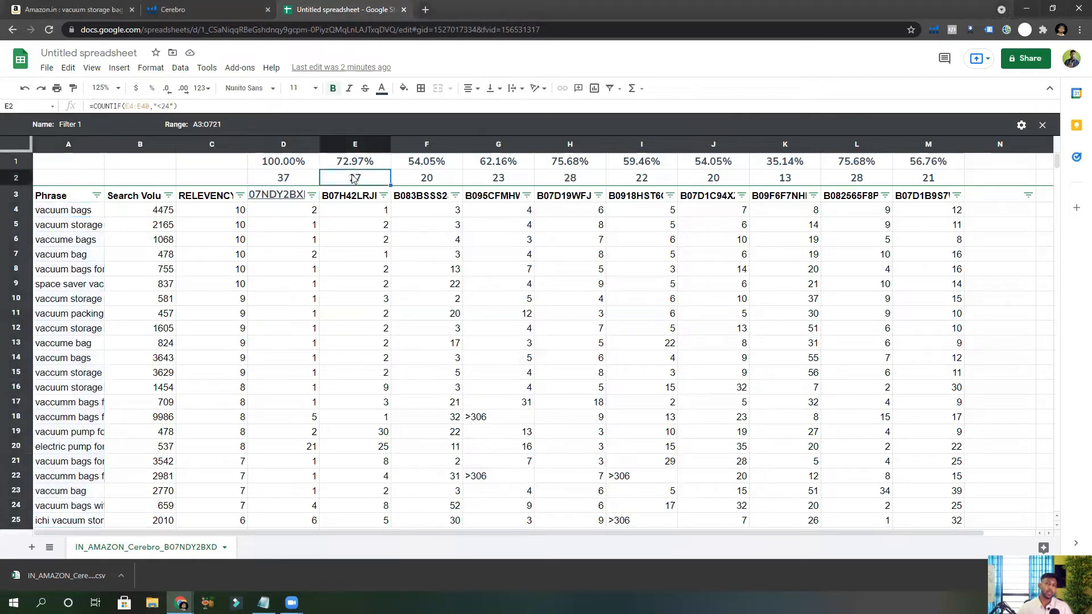
Fill columns D, E, H and L with red to mark the ASINs with the highest row 1 percentages.
left_click(282, 144)
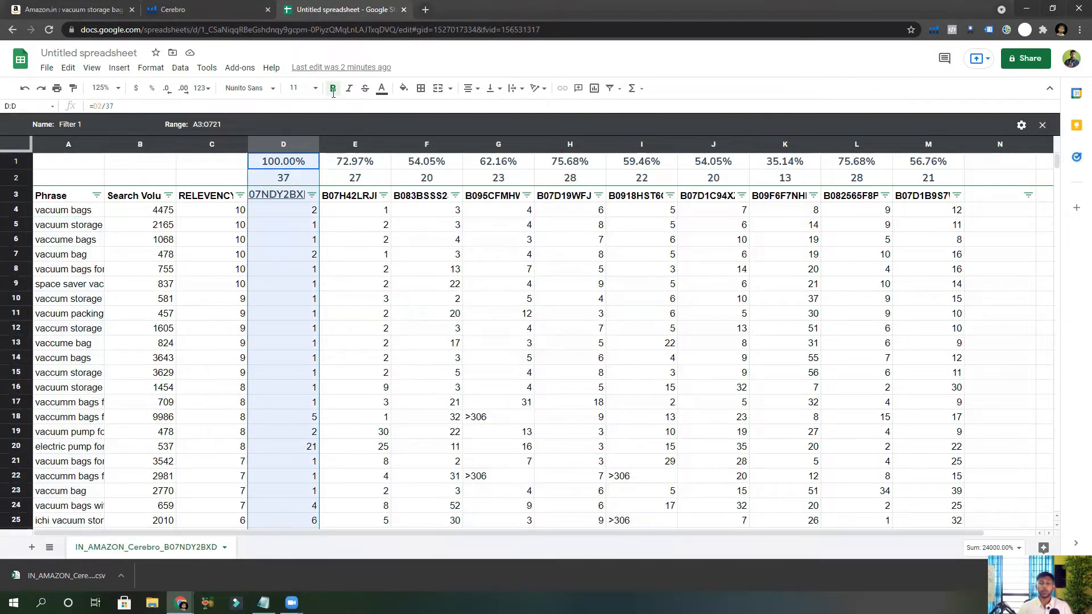
left_click(403, 89)
left_click(421, 150)
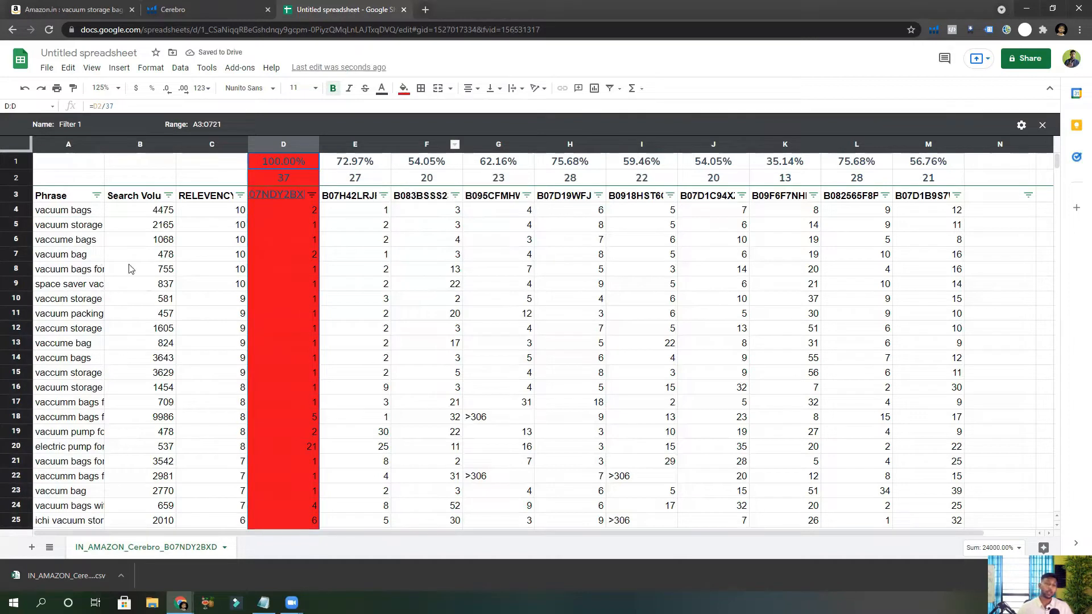
left_click(335, 138)
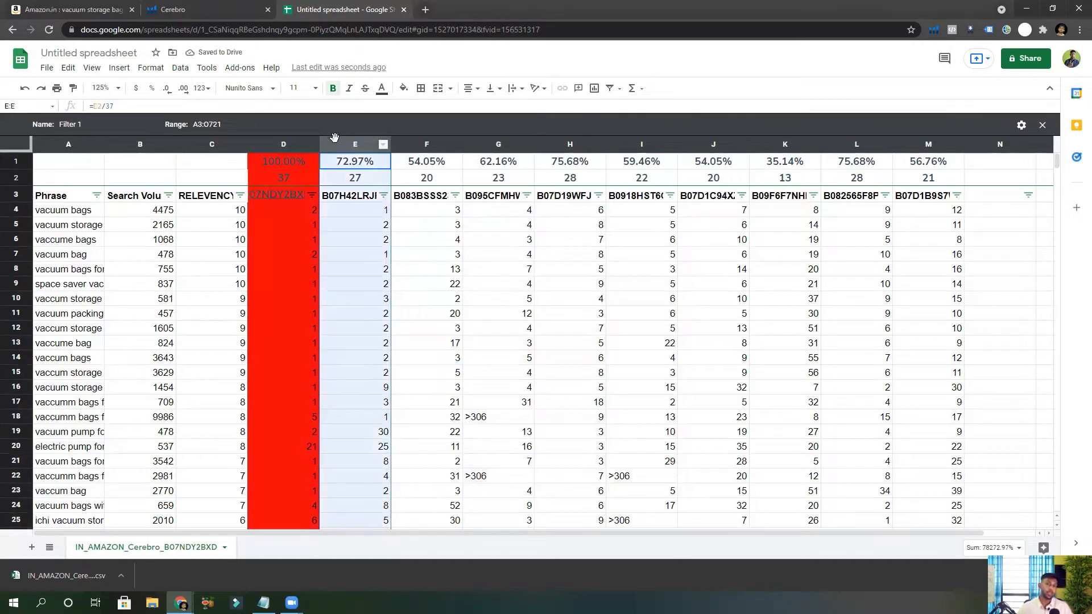
left_click(569, 142, "ctrl")
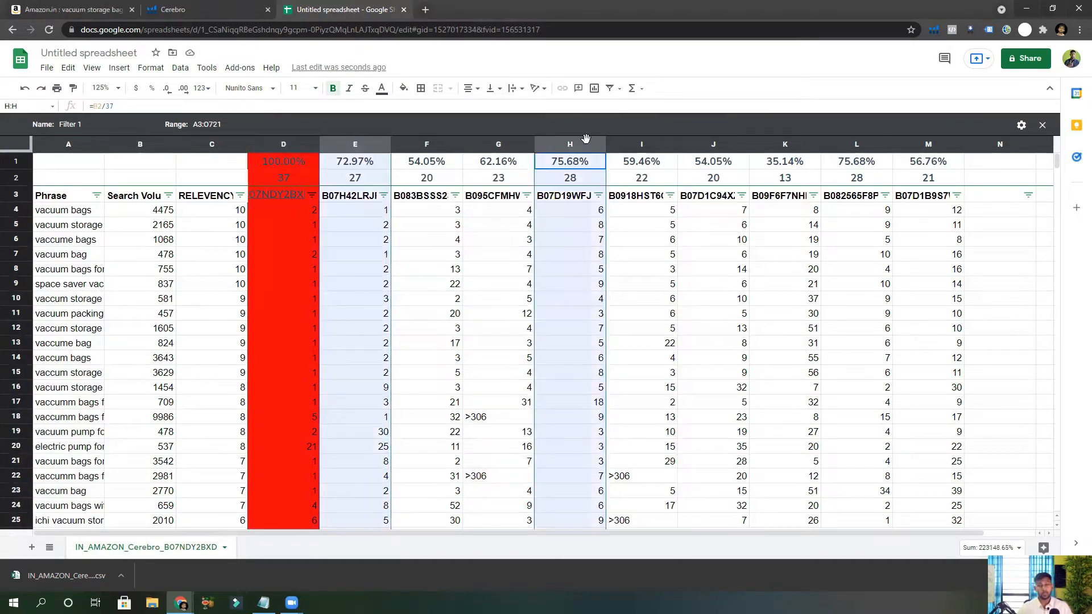
left_click(853, 142, "ctrl")
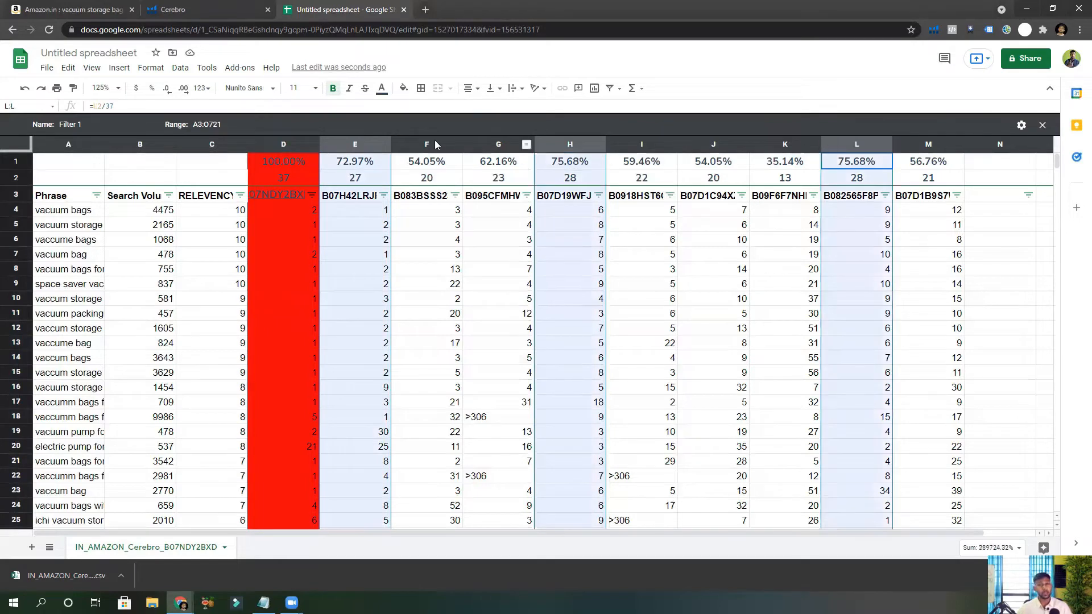
left_click(403, 88)
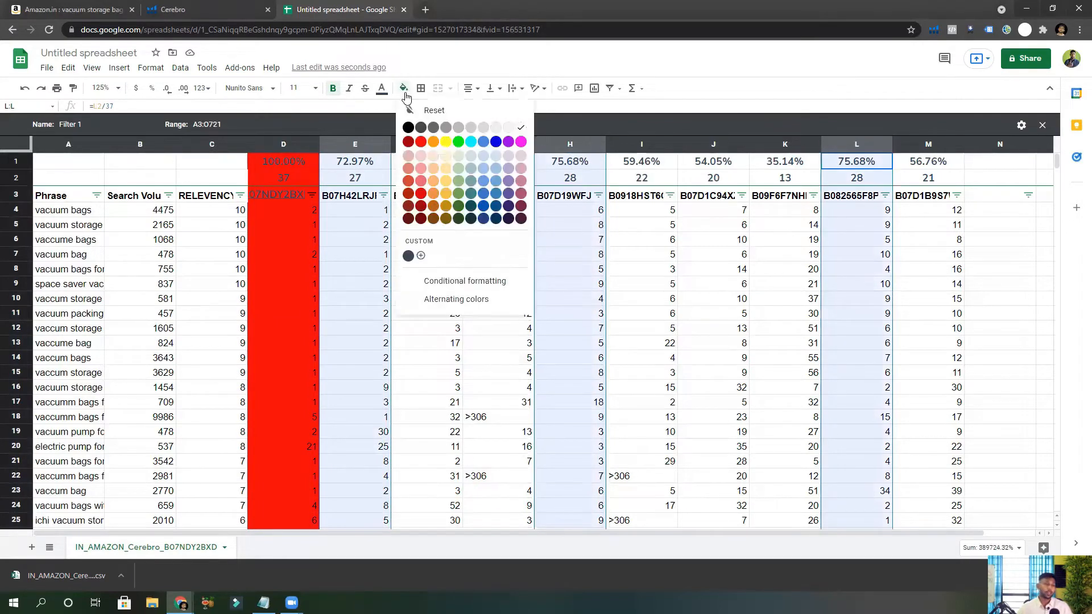
left_click(423, 142)
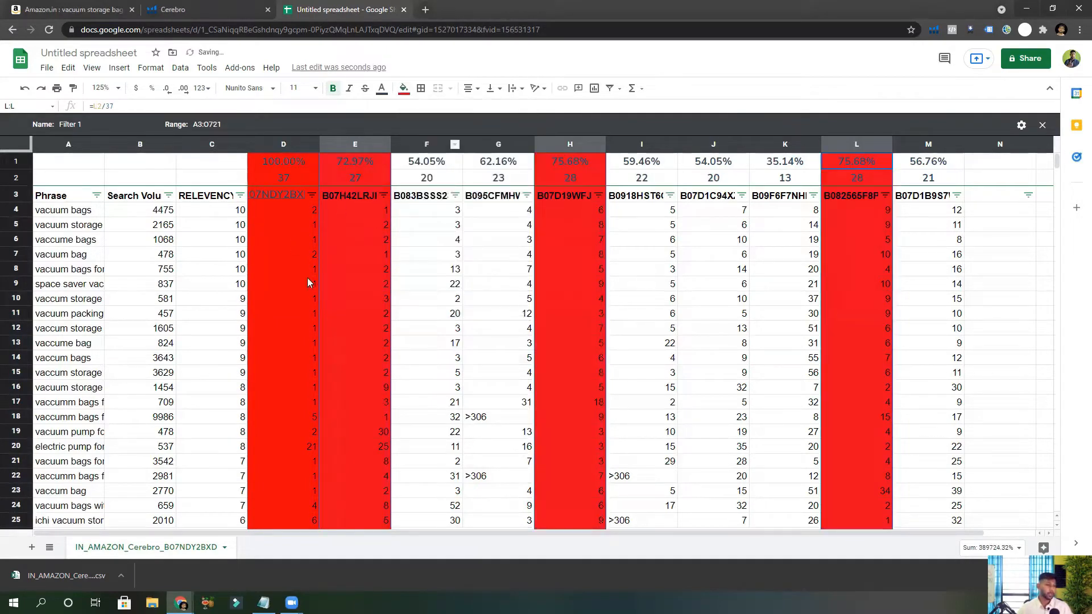
Fill columns F, G, I, J and M with orange to mark the ASINs with mid-range percentages.
left_click(317, 238)
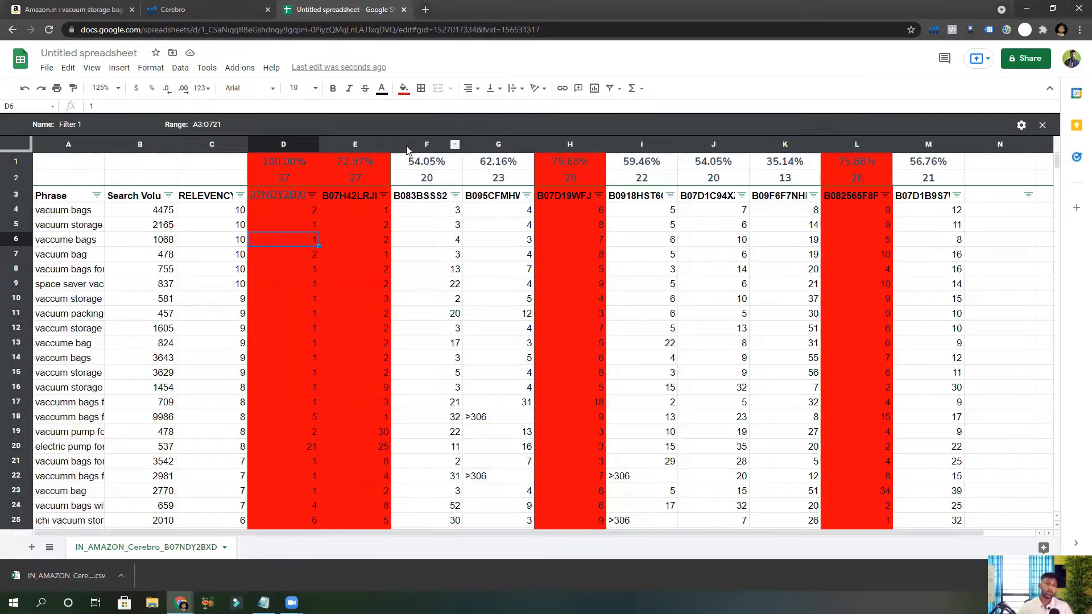
left_click(471, 229)
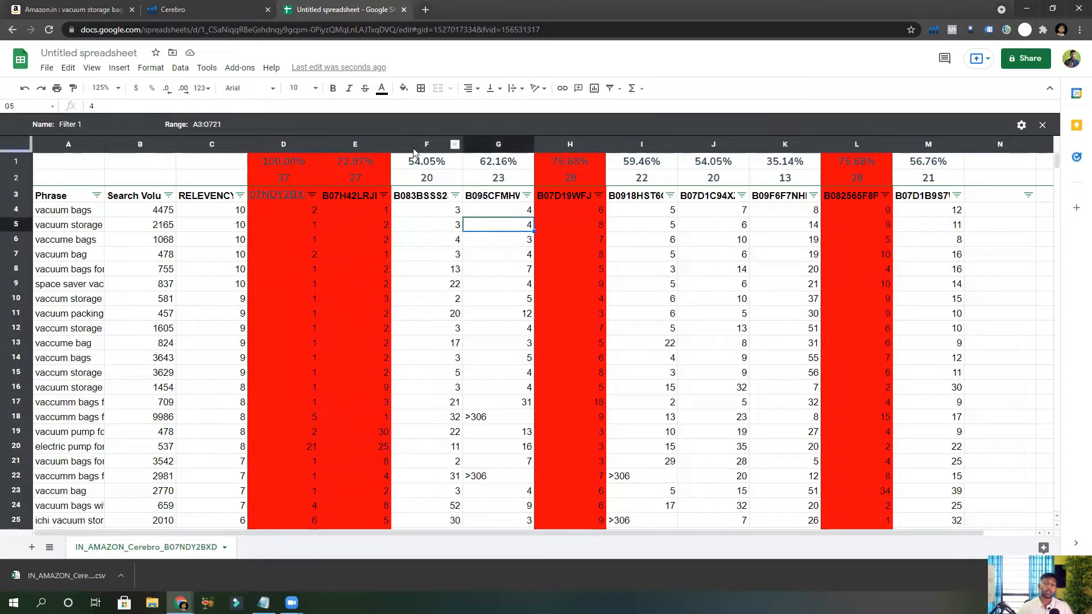
left_click_drag(410, 145, 512, 145)
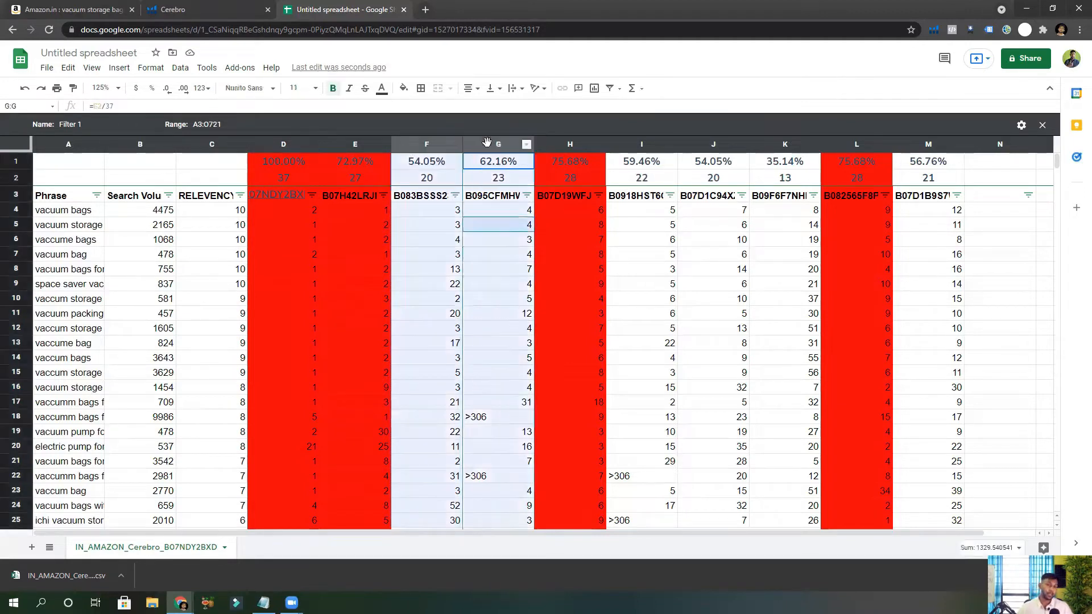
left_click(641, 143, "ctrl")
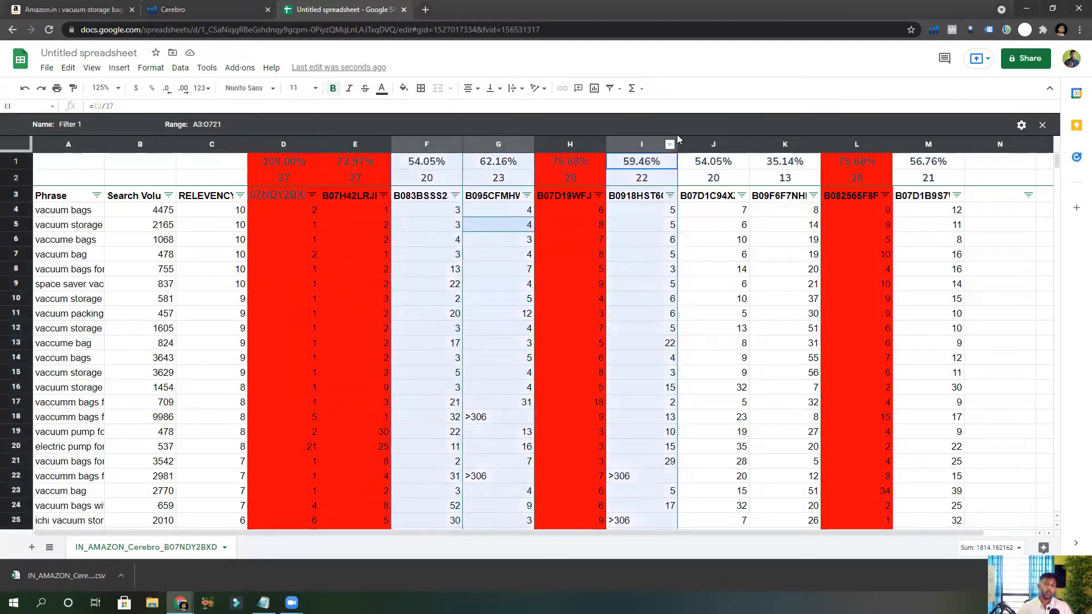
left_click(718, 144, "ctrl")
left_click(907, 144, "ctrl")
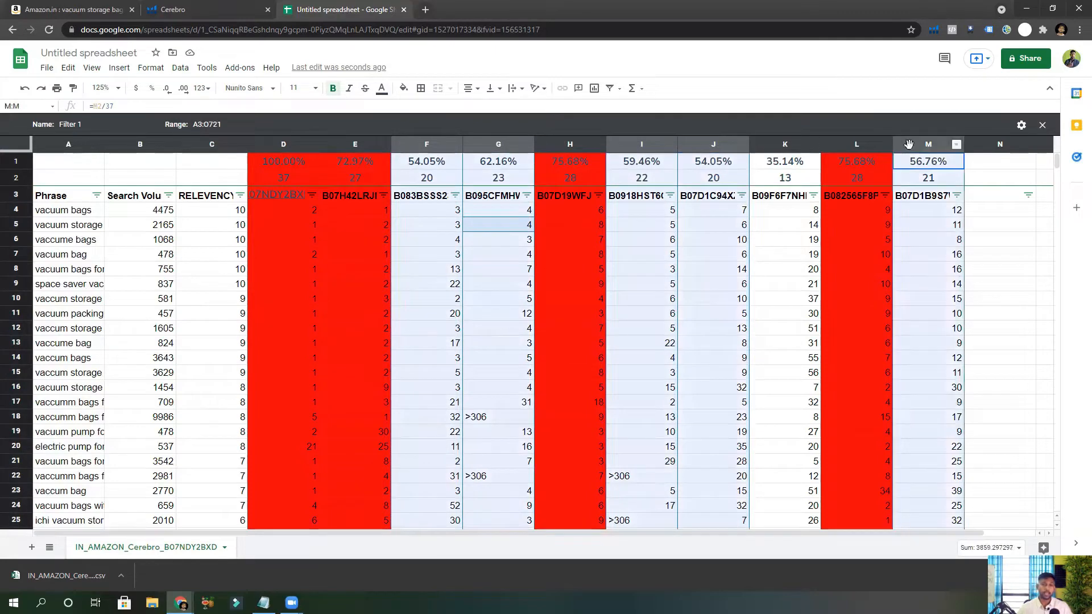
left_click(403, 88)
left_click(436, 146)
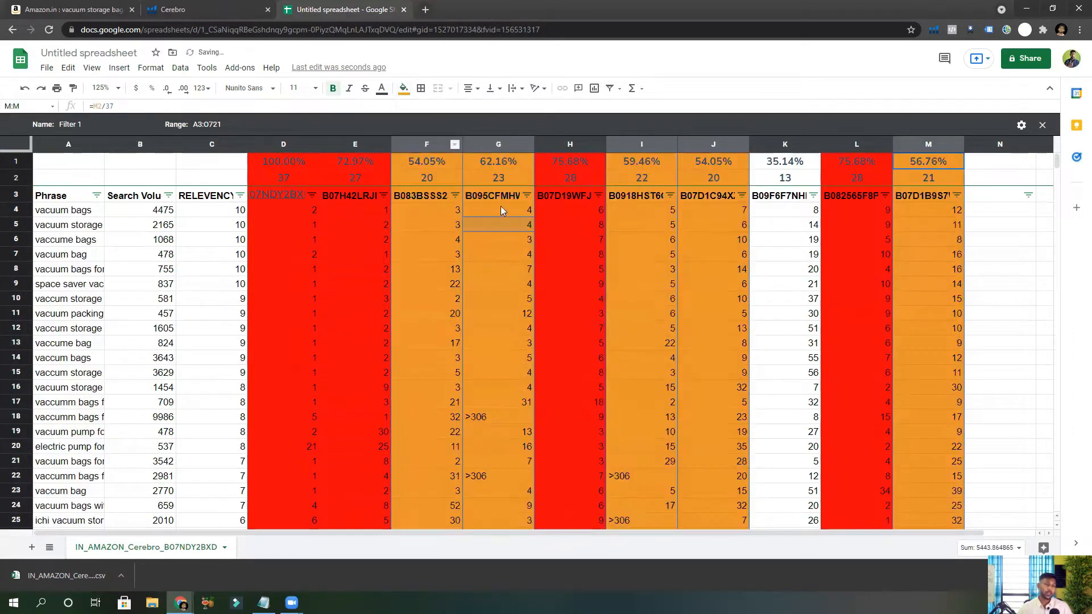
Fill column K with green to mark the ASIN with the lowest row 1 percentage.
left_click(754, 144)
left_click(799, 254)
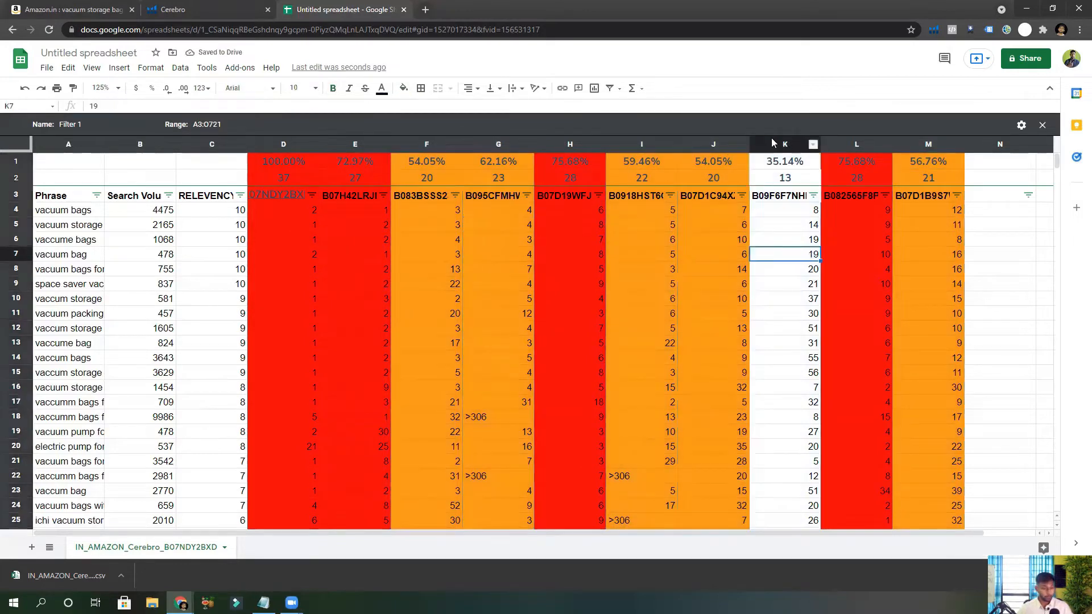
left_click(772, 144)
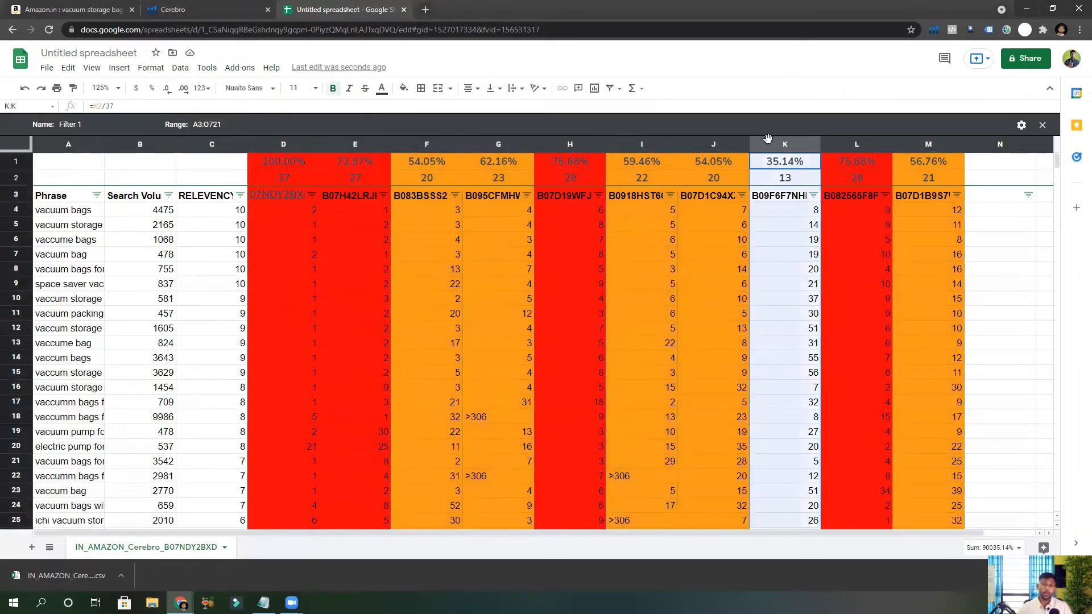
left_click(404, 88)
left_click(462, 153)
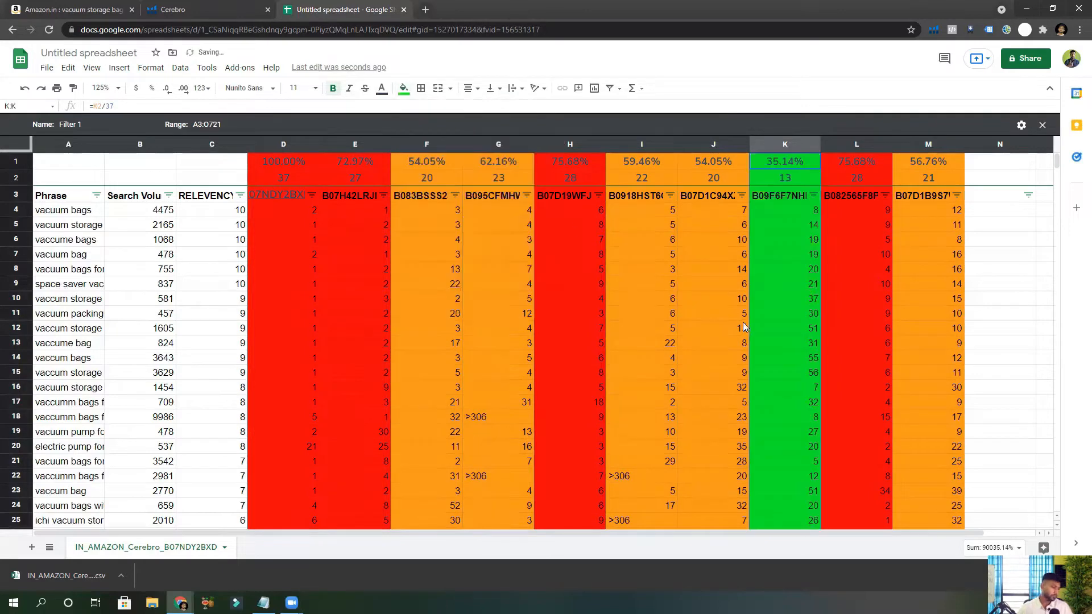
left_click(781, 282)
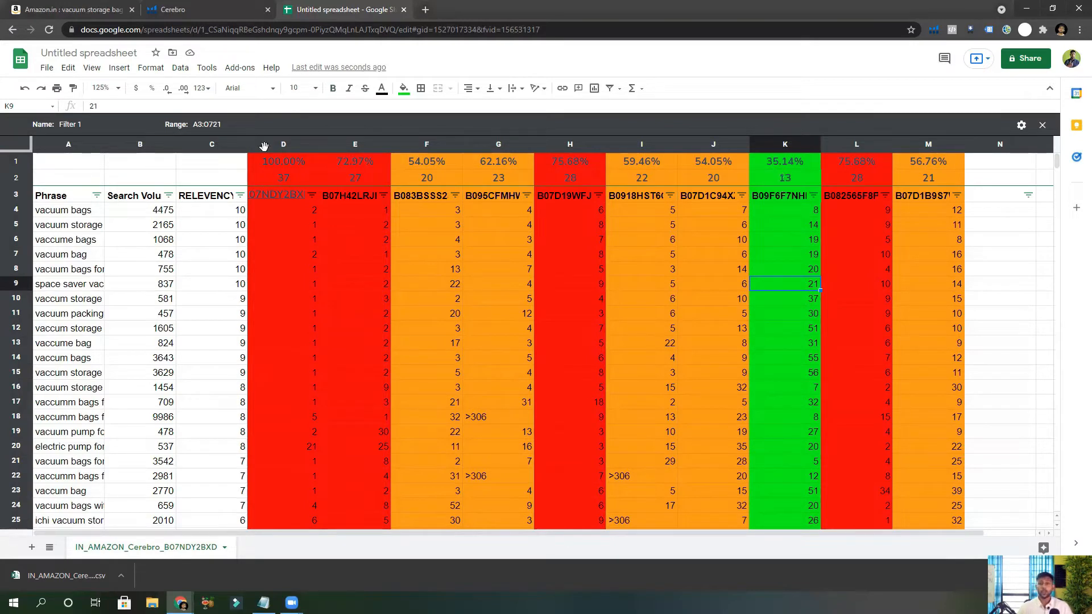
left_click_drag(266, 146, 700, 139)
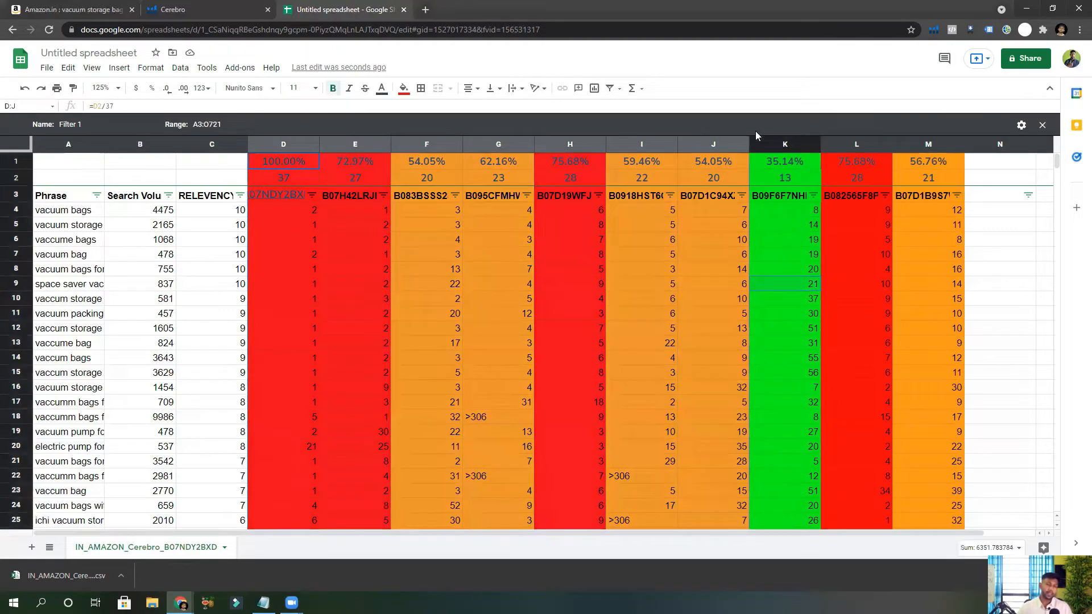
left_click_drag(828, 142, 946, 145)
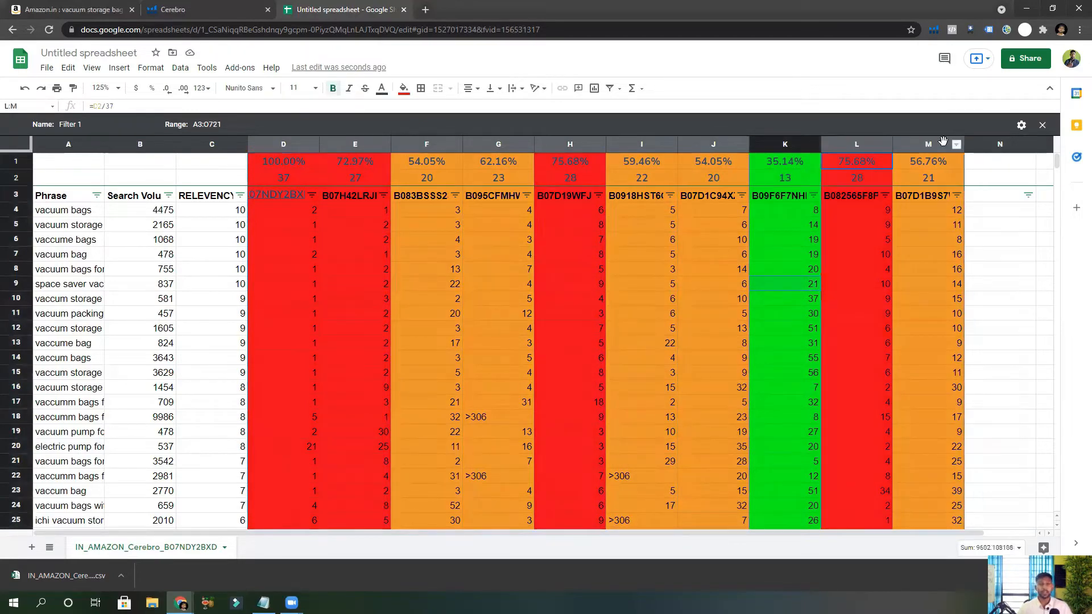
right_click(947, 149)
left_click(974, 158)
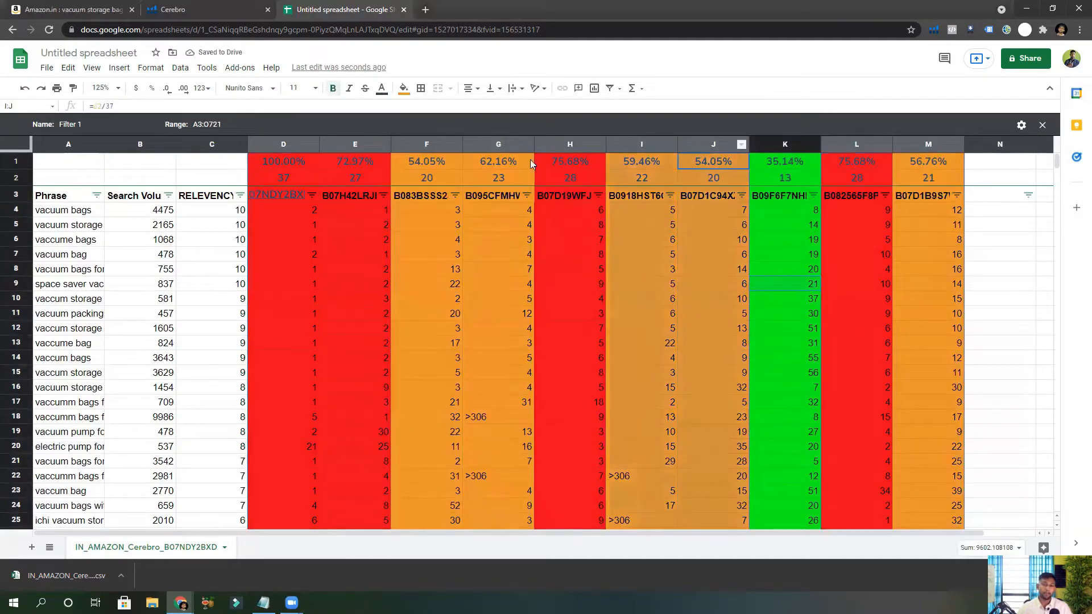
right_click(300, 148)
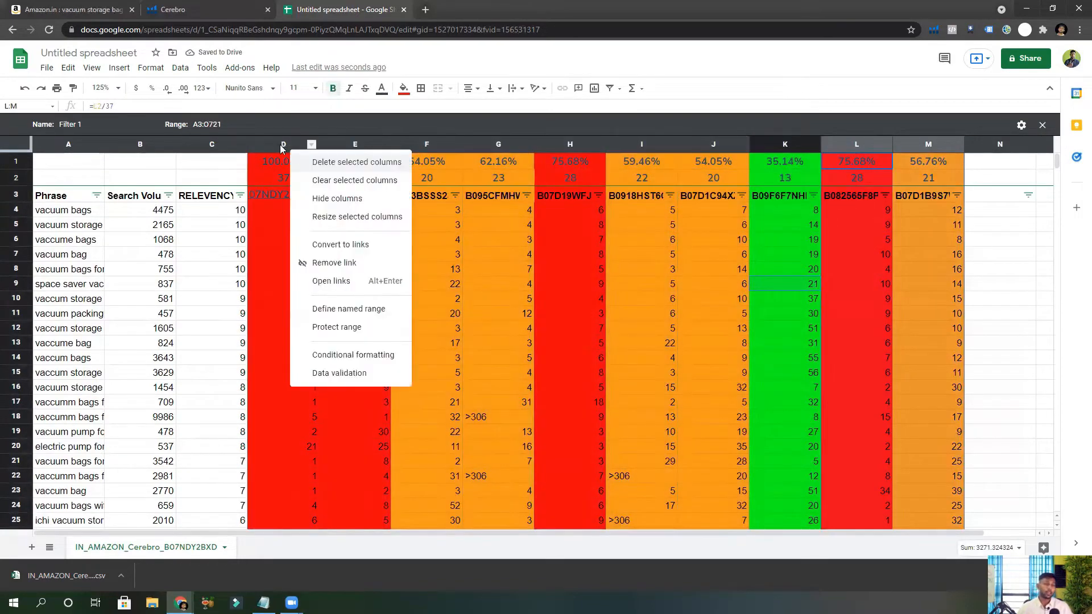
left_click(280, 145)
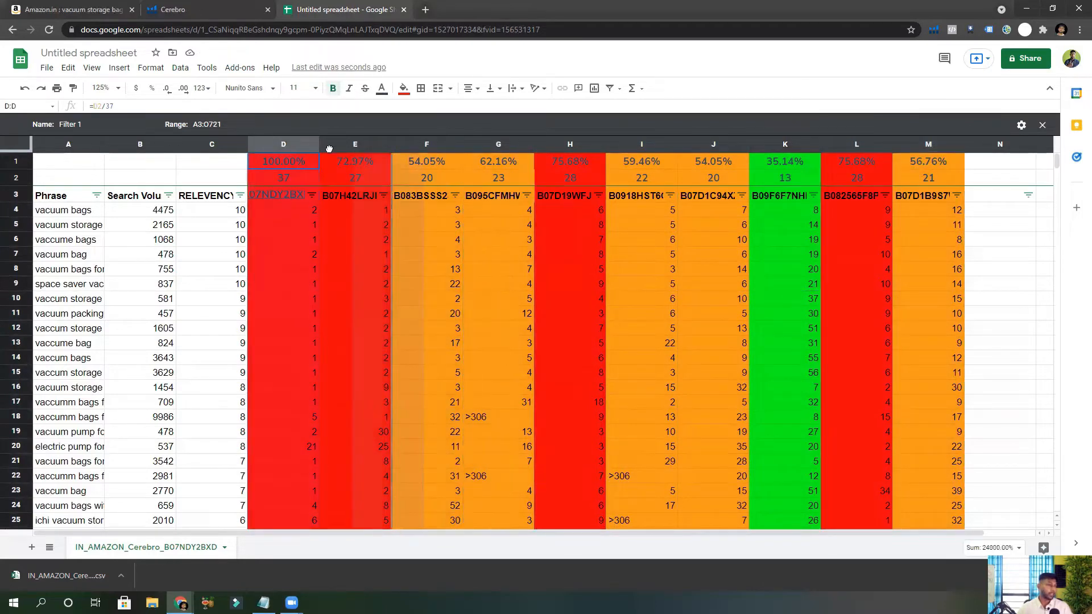
Delete the entire red column D for ASIN B07NDY2BXD.
right_click(266, 145)
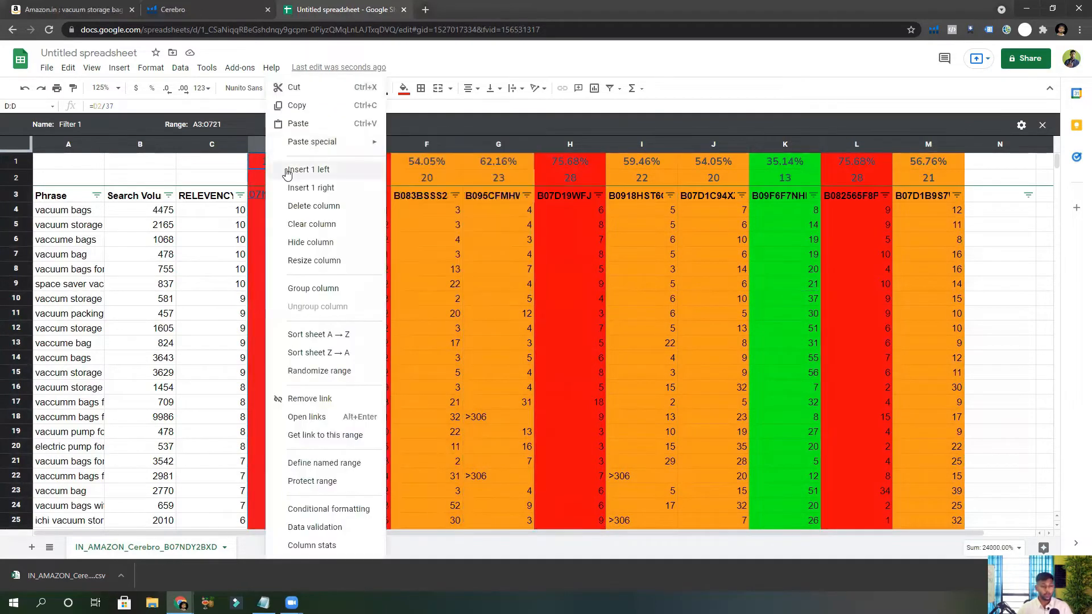
left_click(307, 206)
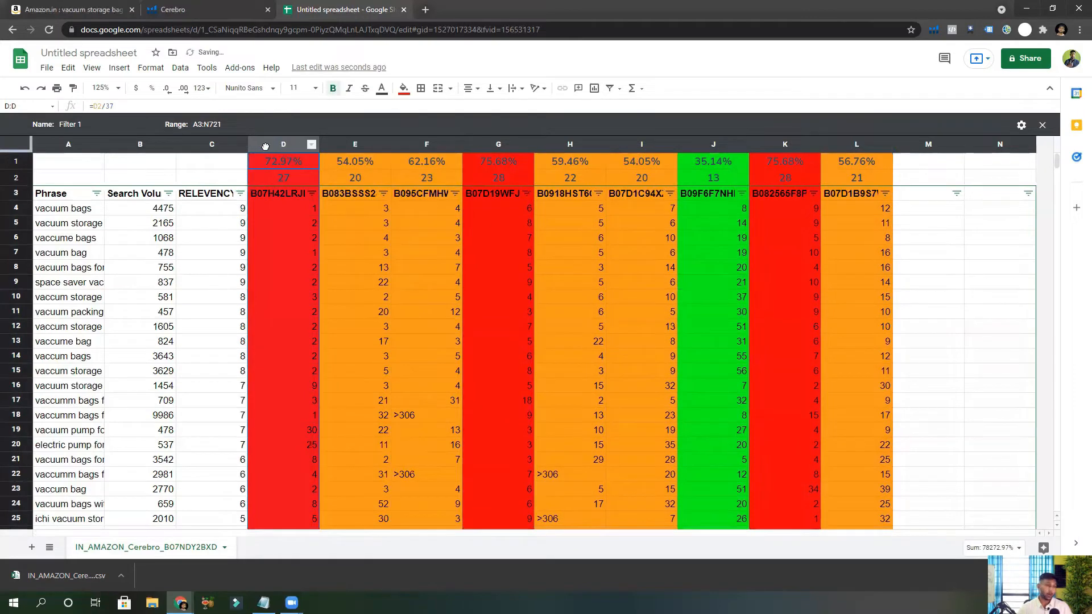
Delete the first four competitor columns after RELEVENCY, from the one starting B07H42LRJ through the one starting B07D19WFJ.
right_click(265, 147)
left_click(307, 251)
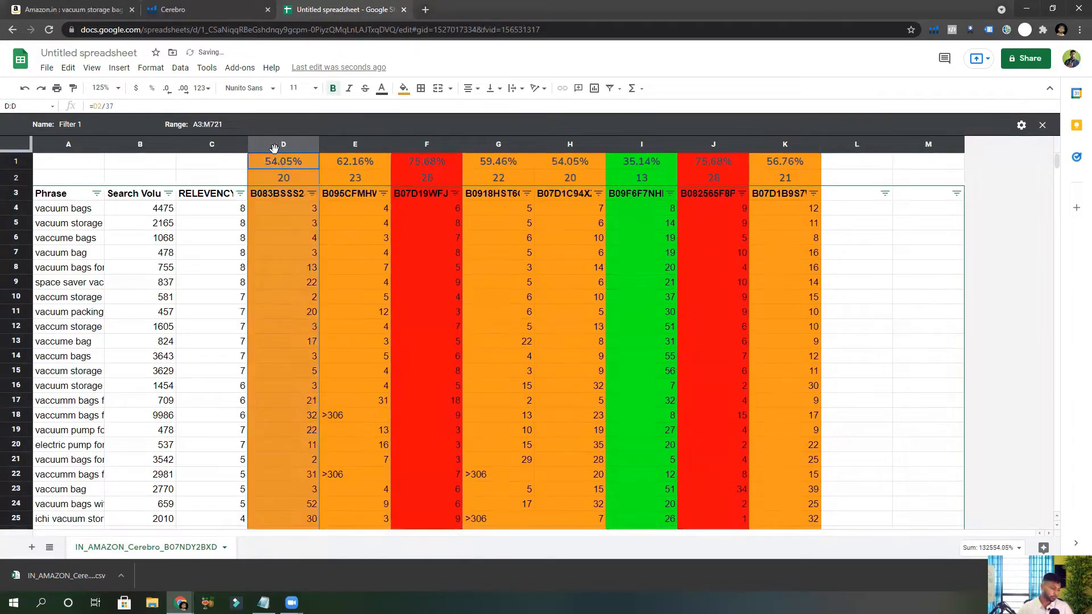
left_click(358, 139)
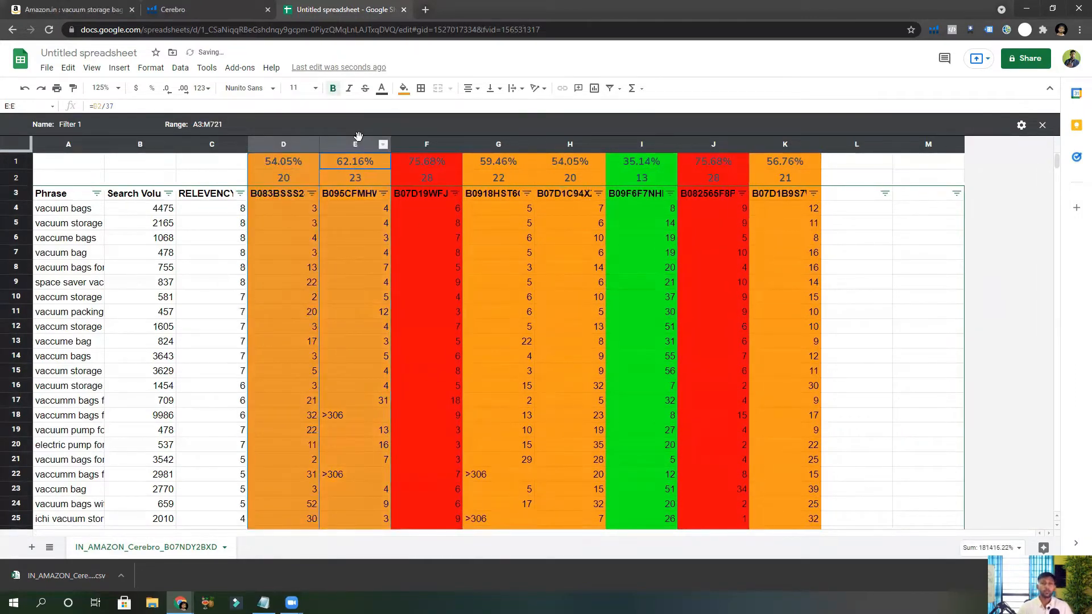
left_click(398, 142, "ctrl")
right_click(401, 147)
left_click(428, 149)
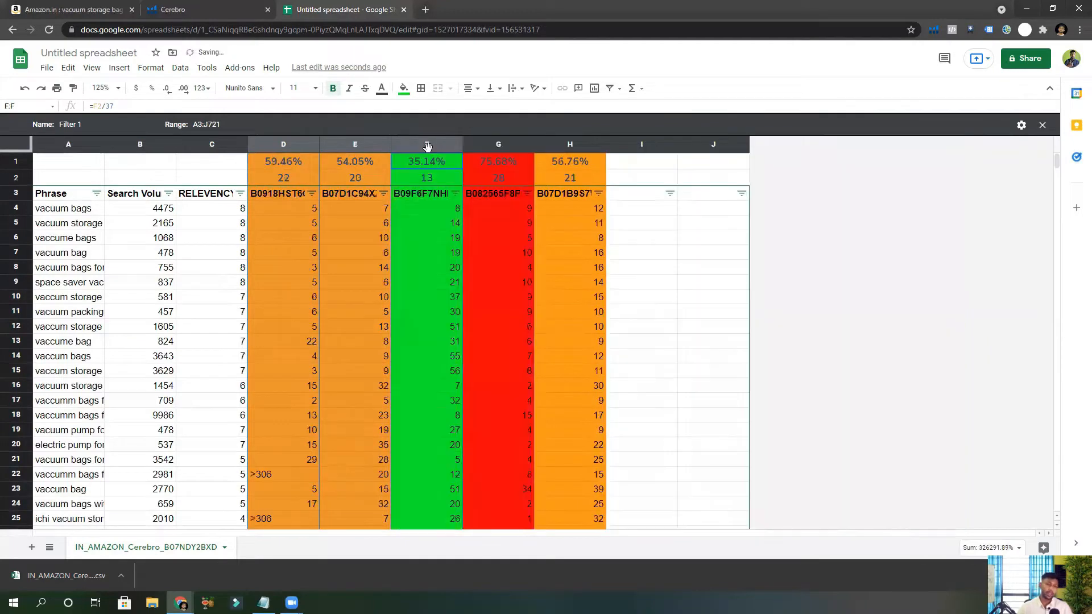
Delete the two orange competitor columns starting B0918HST6 and B07D1C94X that precede the green column.
left_click(275, 138)
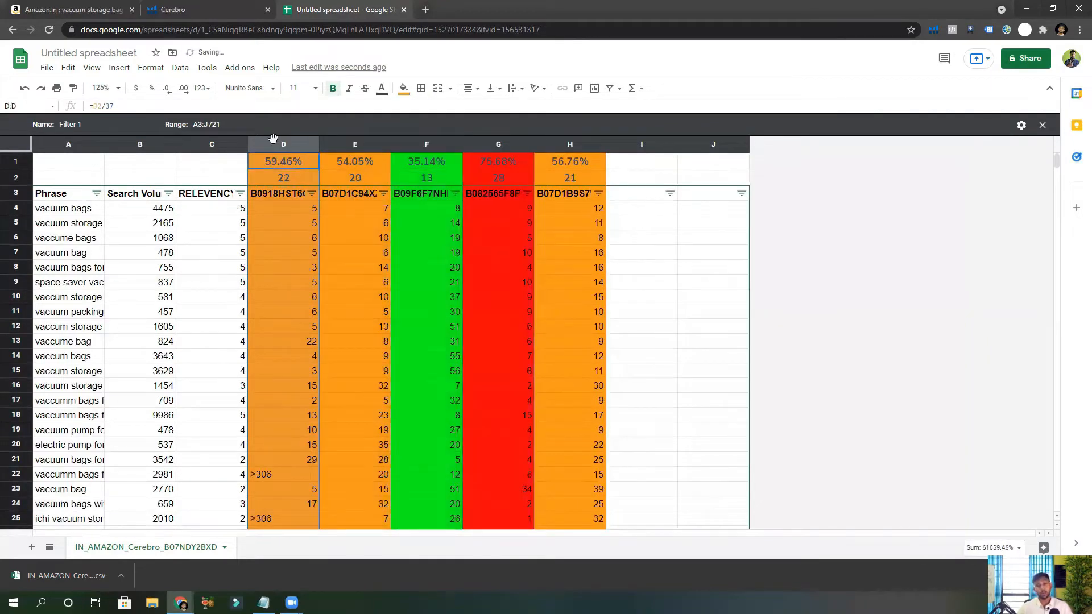
right_click(273, 138)
left_click(313, 252)
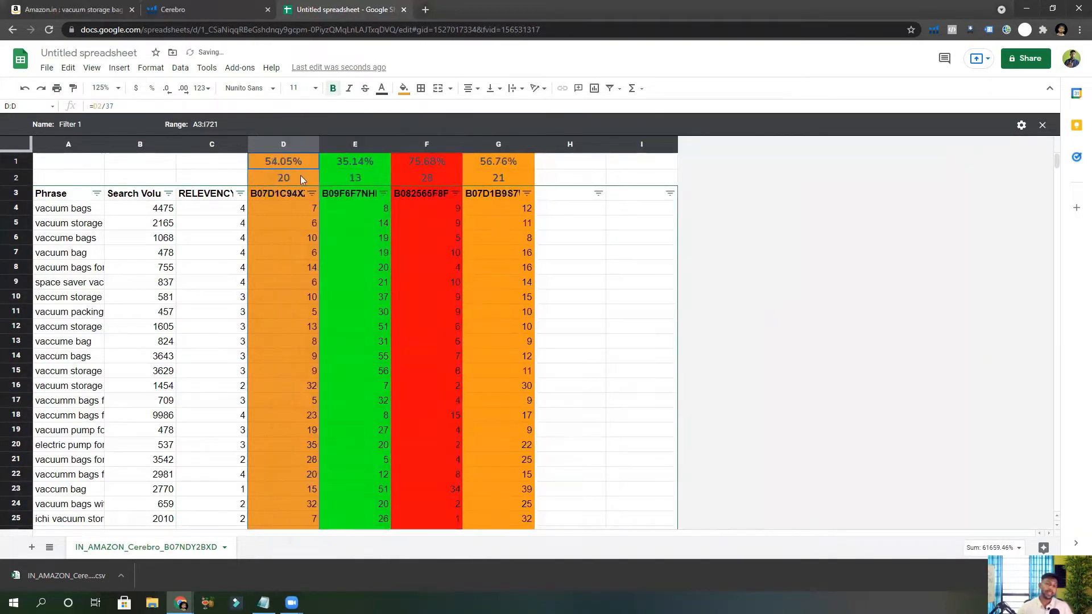
right_click(273, 145)
left_click(317, 251)
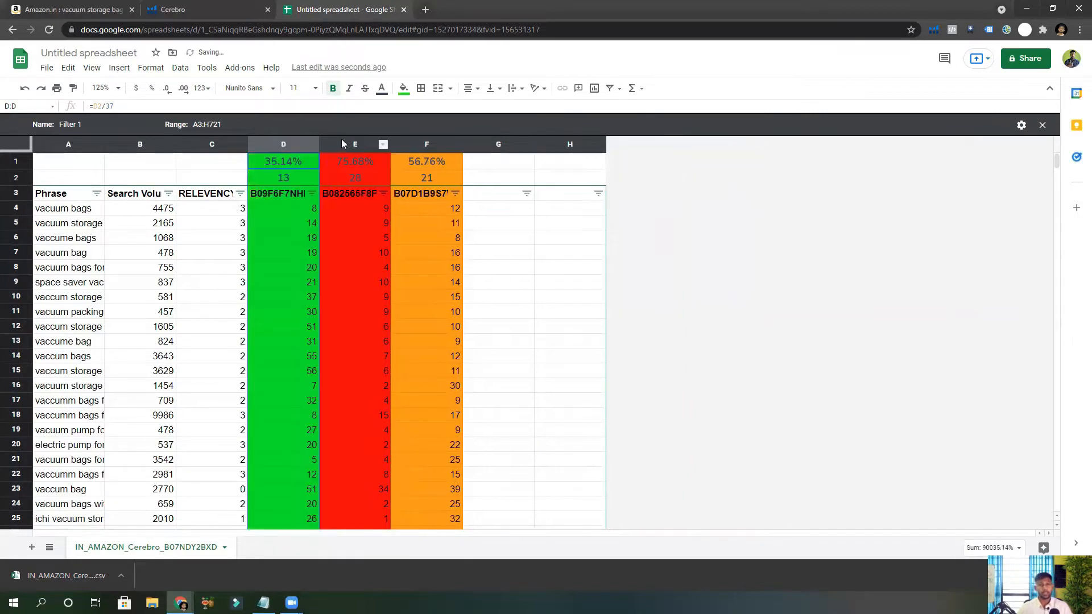
Delete the remaining red and orange columns, starting B082565F8 and B07D1B9S7, leaving only the green competitor B09F6F7NHF.
left_click(342, 144)
right_click(341, 144)
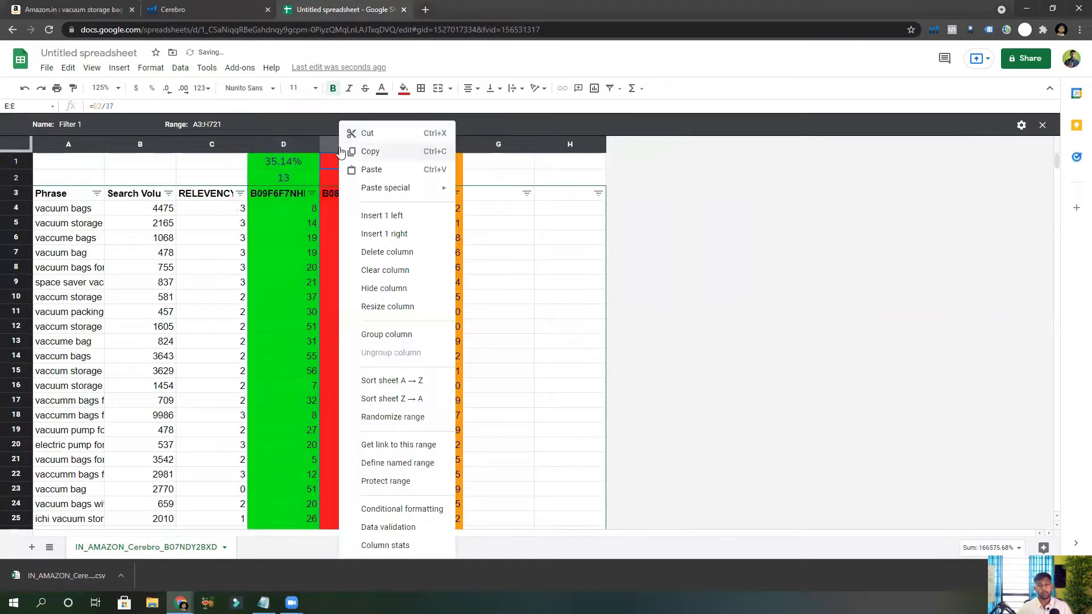
left_click(360, 255)
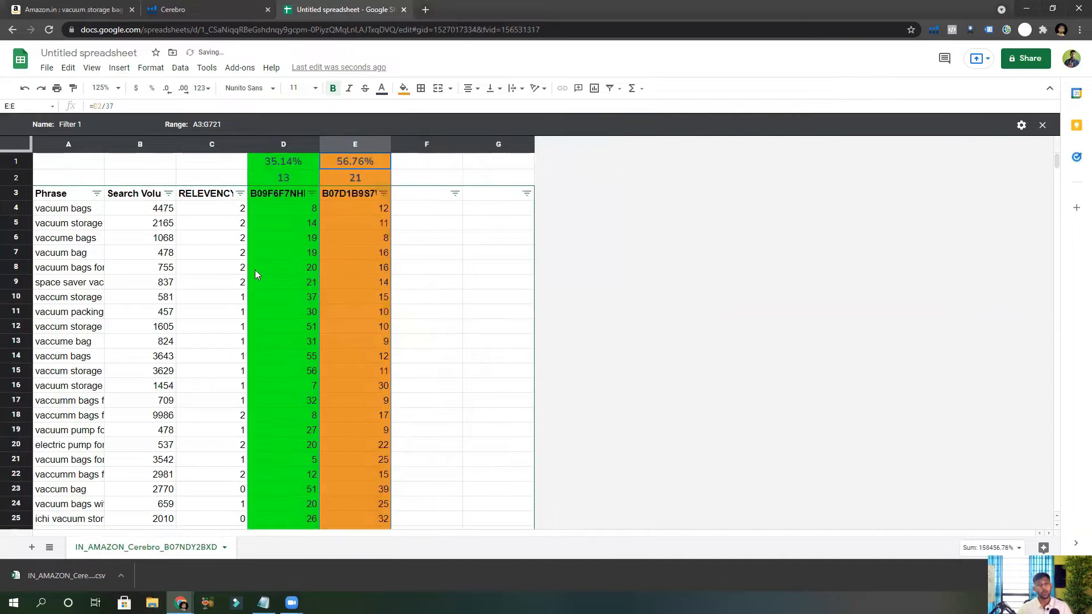
right_click(338, 145)
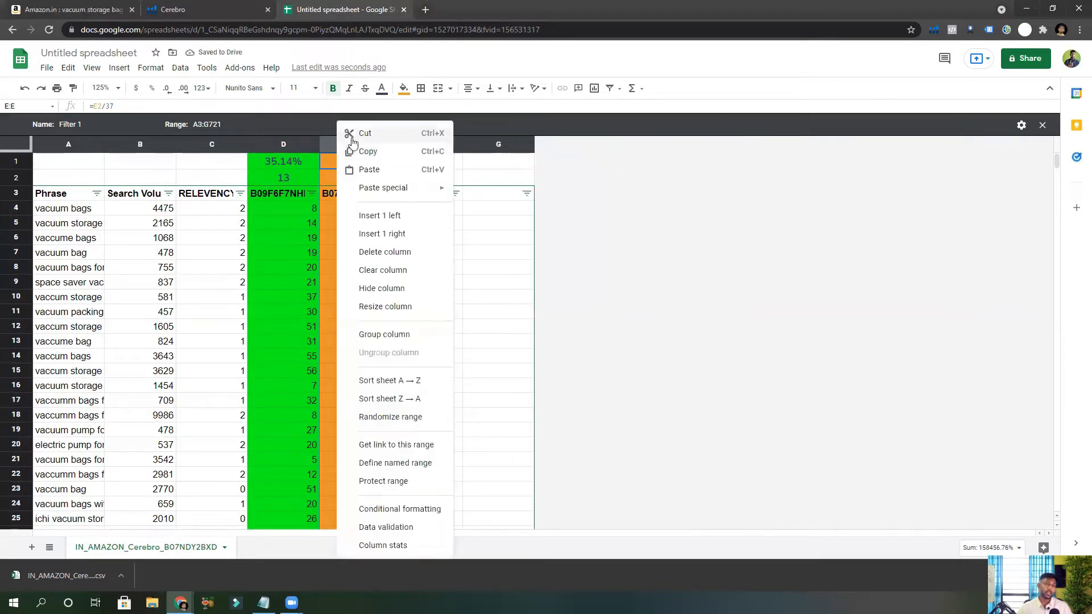
left_click(364, 252)
left_click(300, 279)
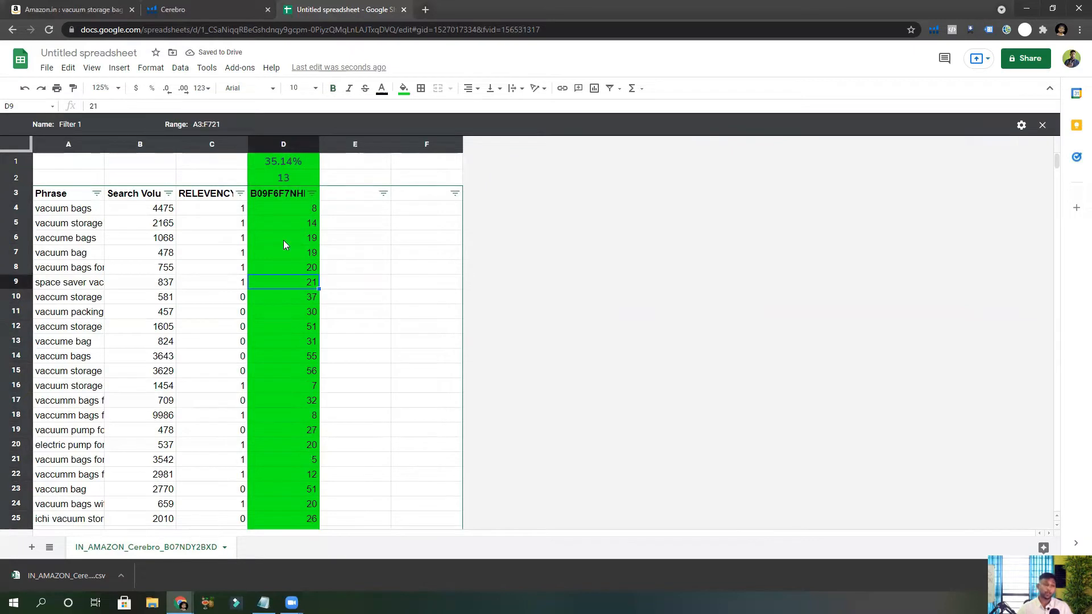
Examine how the RELEVENCY formulas count the ranks of competitor B09F6F7NHF below 24 for individual phrases.
left_click(282, 195)
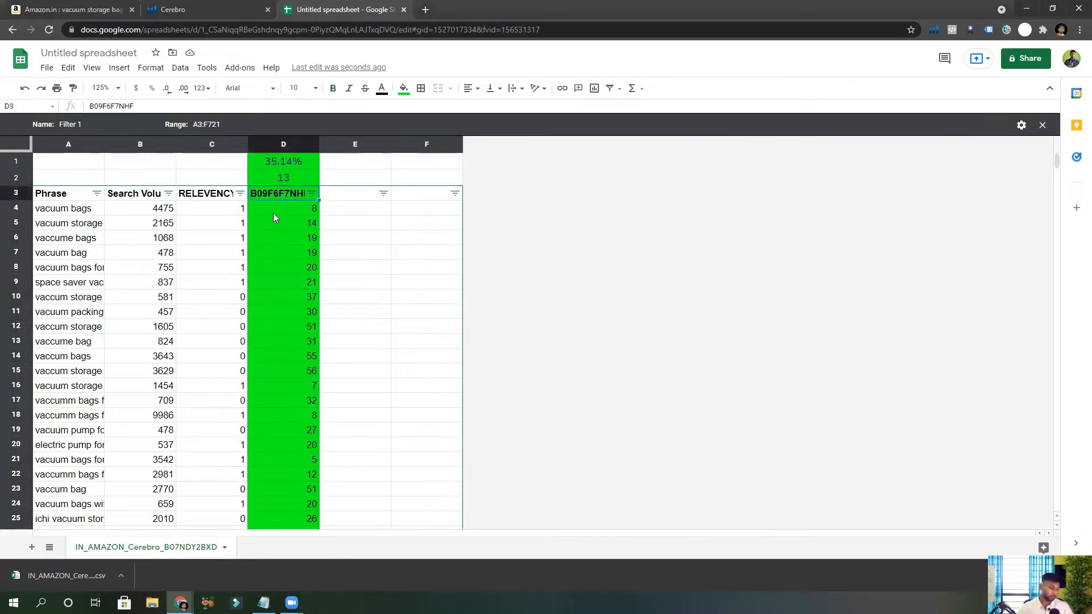
left_click(205, 220)
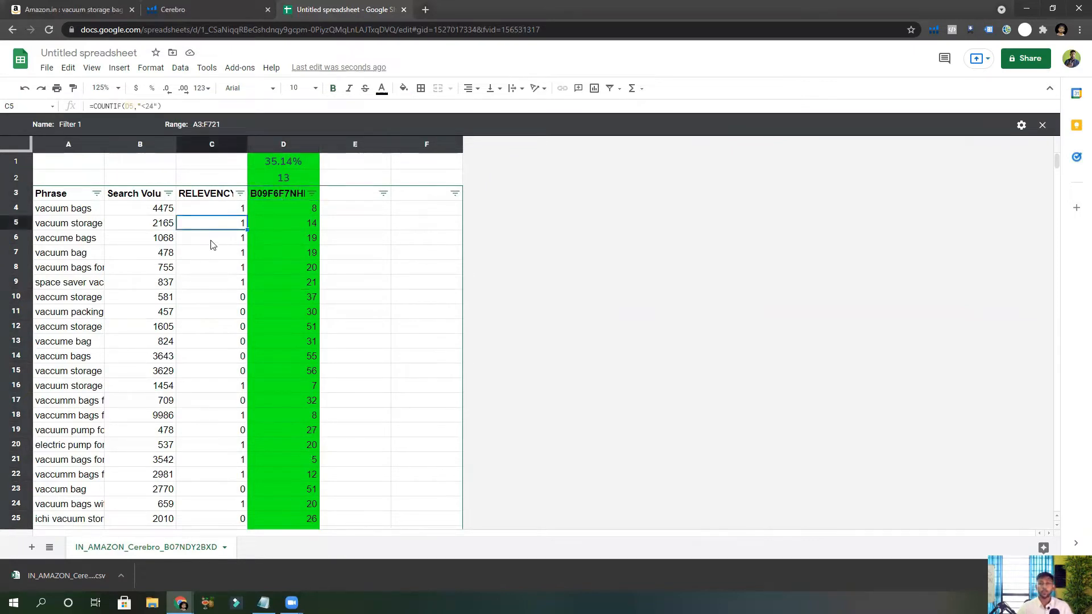
left_click(311, 213)
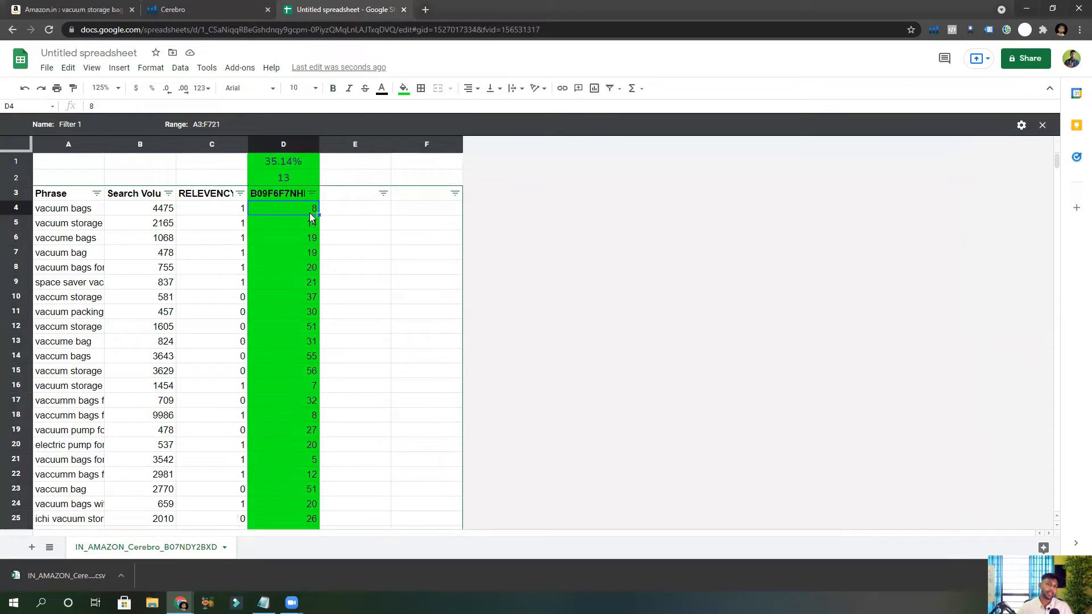
left_click(219, 212)
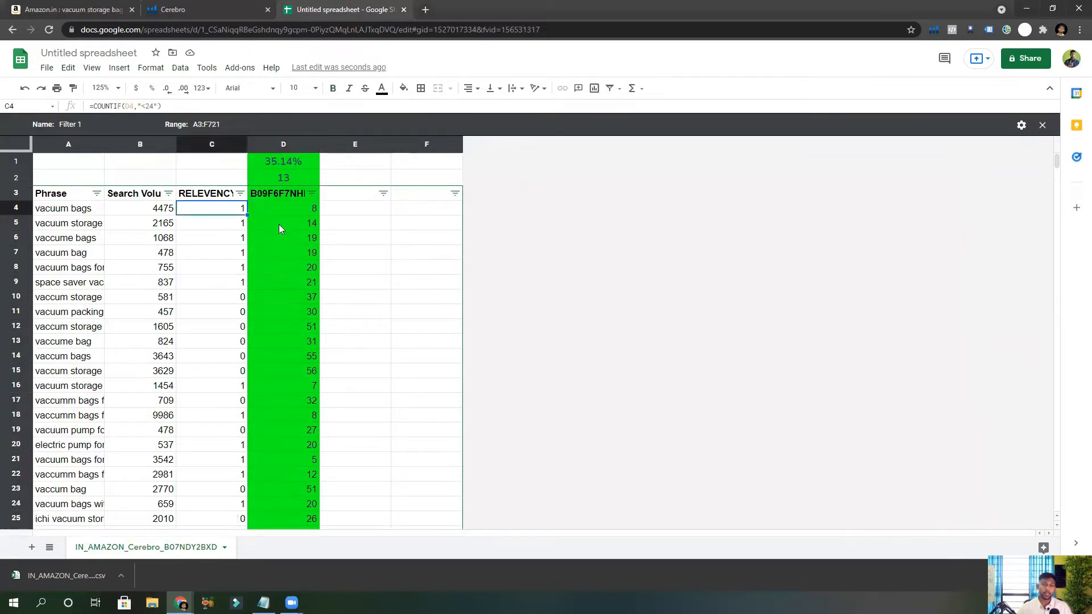
left_click(227, 226)
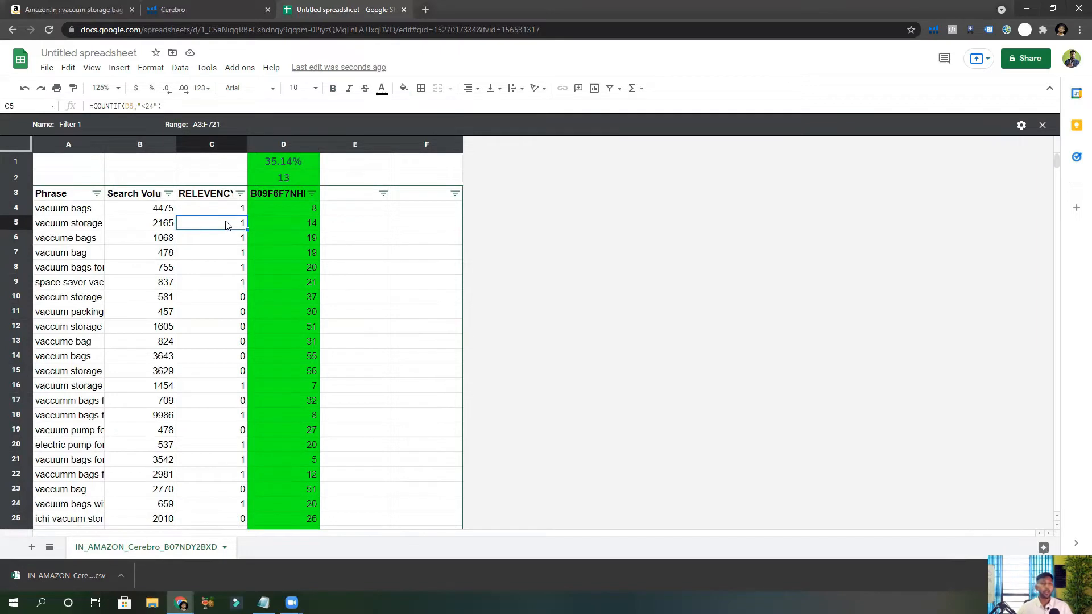
left_click(230, 327)
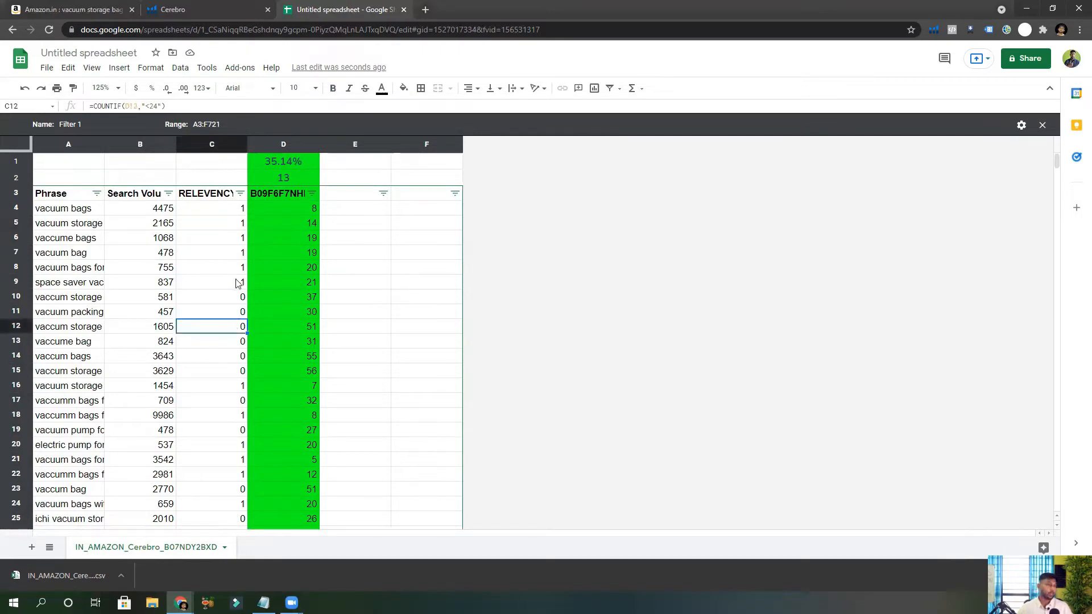
left_click(224, 225)
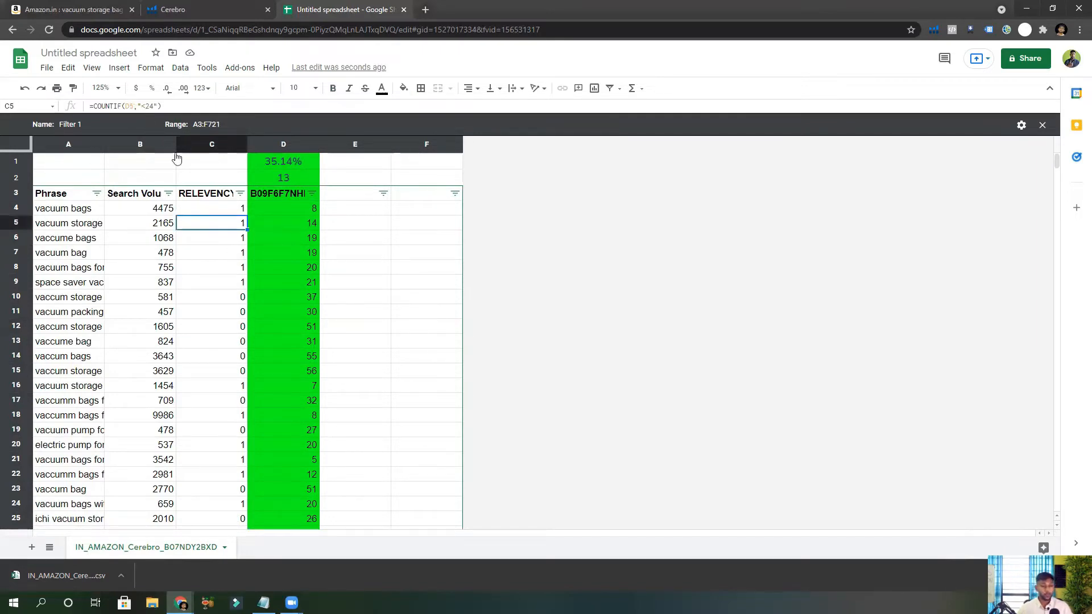
left_click(232, 209)
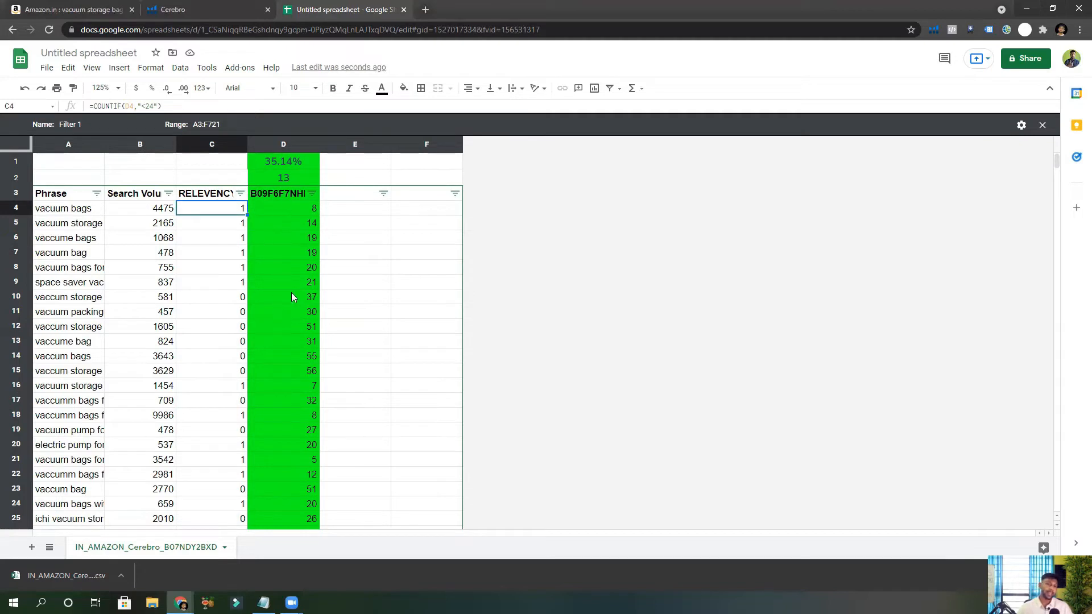
left_click(244, 298)
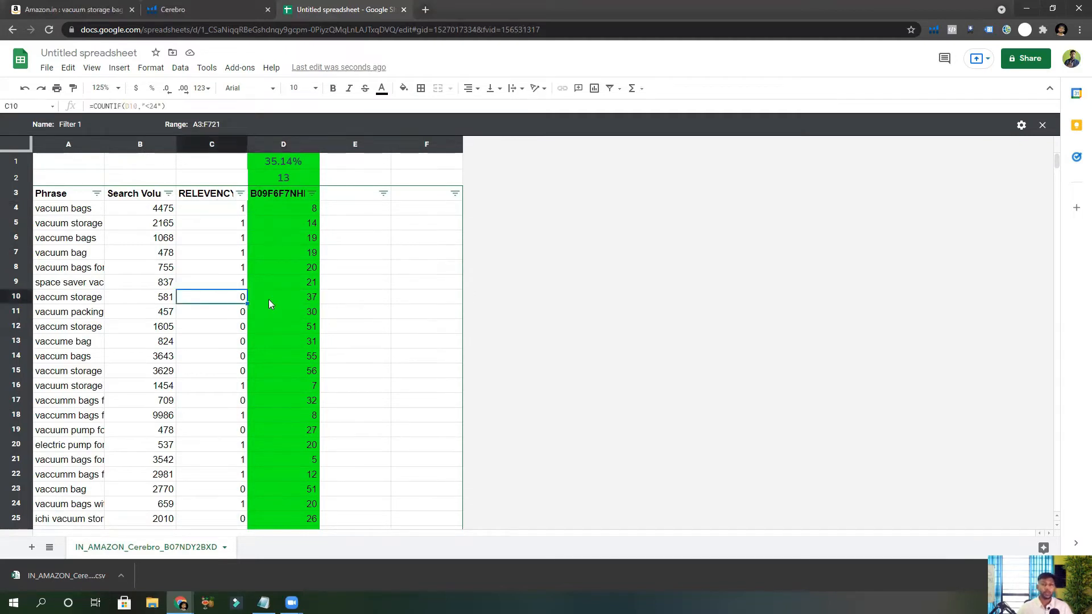
key("Down")
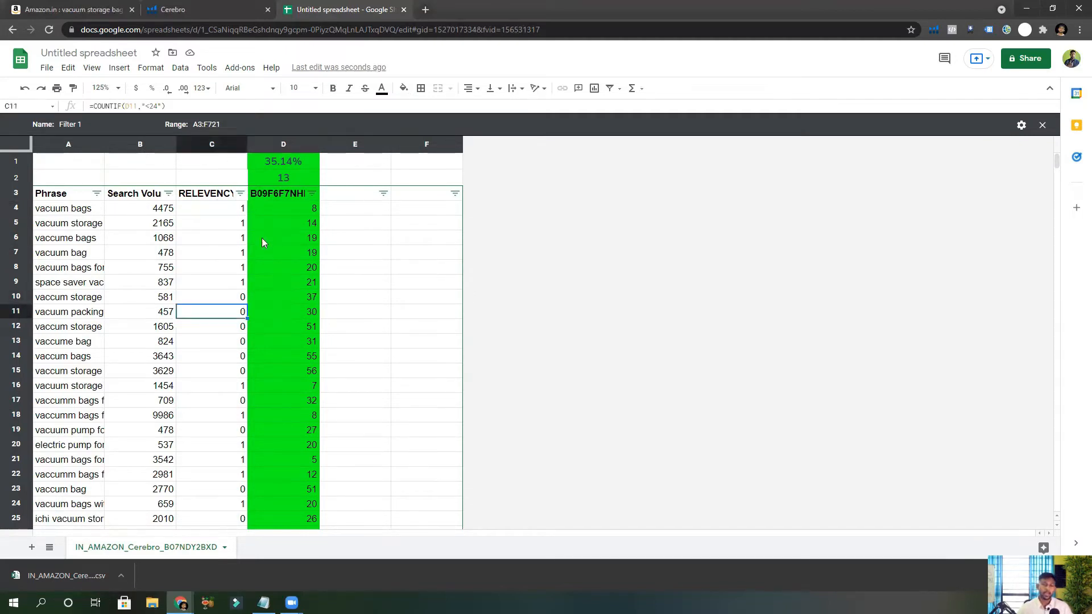
Filter the RELEVENCY column by values to show only 1, excluding 0 and blanks.
left_click(240, 194)
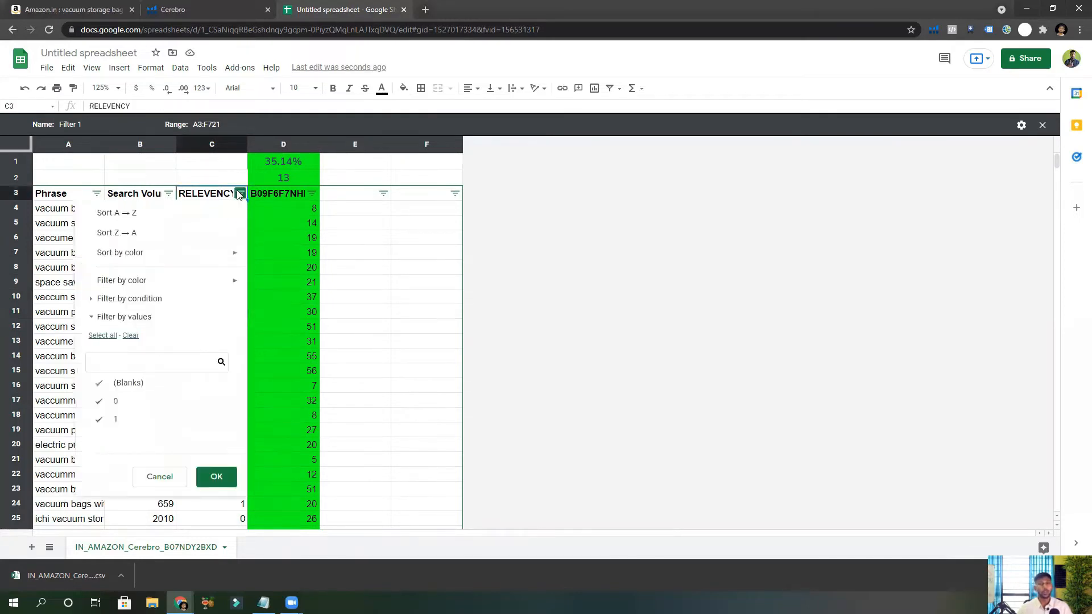
left_click(116, 403)
left_click(149, 386)
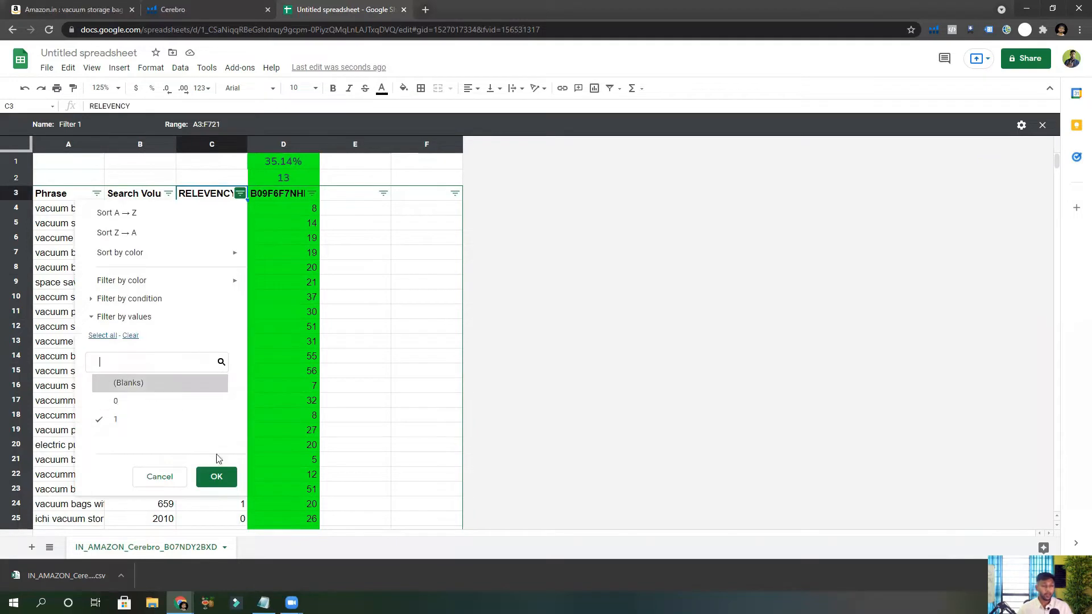
left_click(216, 476)
Copy the filtered phrases in A4:A28 into column A of a new sheet.
left_click(83, 386)
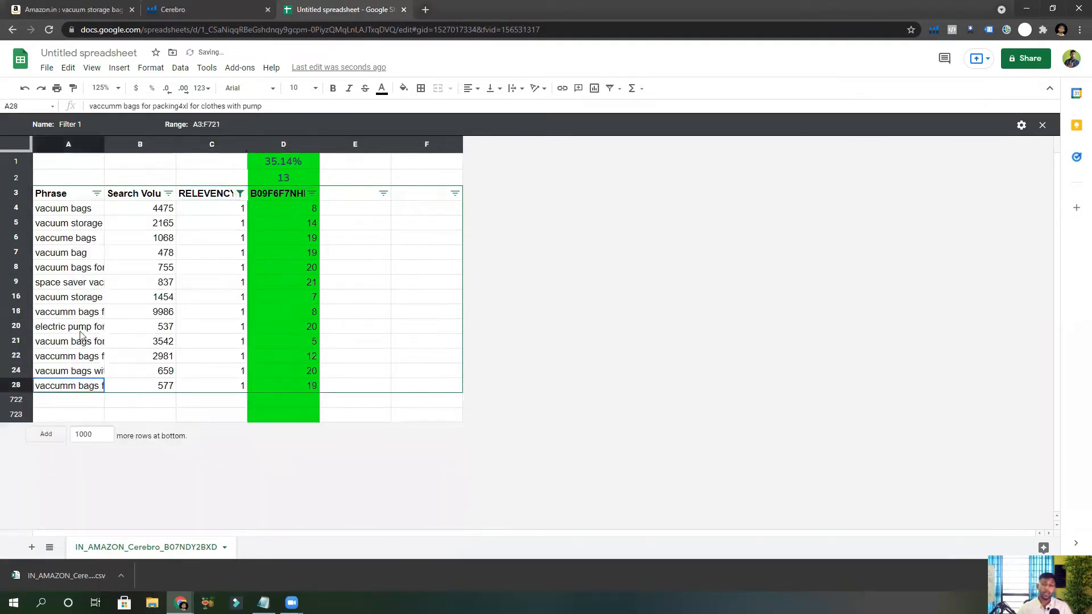
left_click_drag(80, 335, 75, 212)
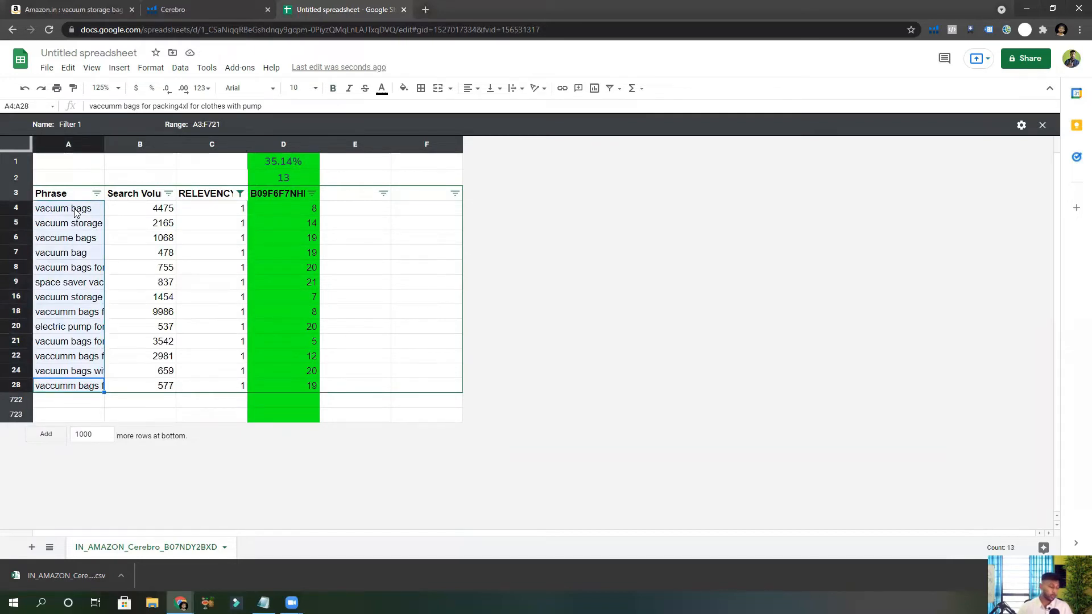
left_click(32, 547)
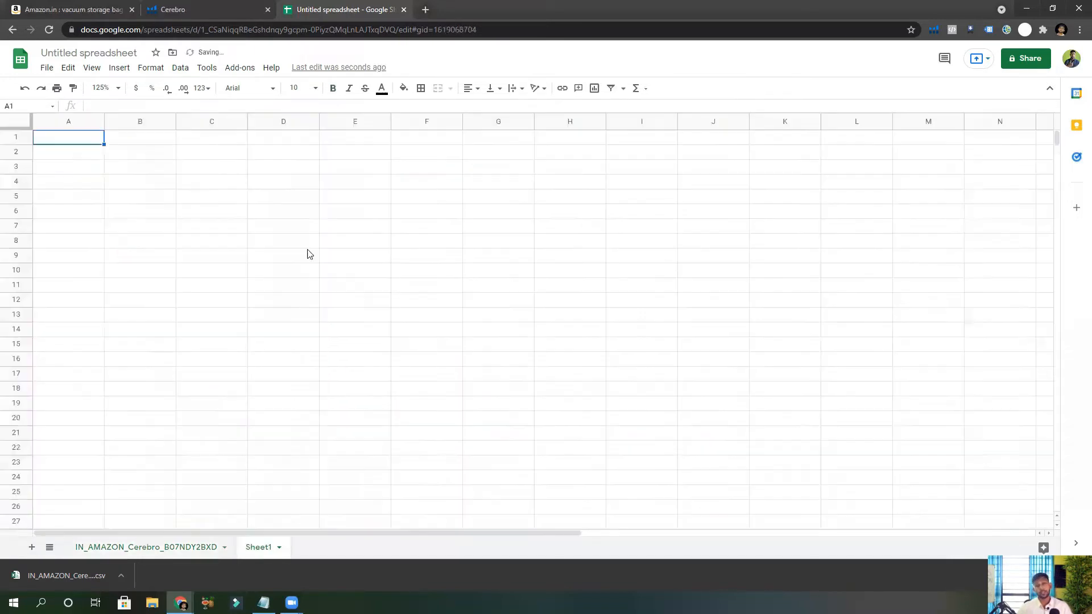
type("vacuum bags vacuum storage bags vaccume bags vacuum bag vacuum bags for clothes space saver vacuum storage bag vacuum storage bags with pump vaccumm bags for packing4xl for clothes electric pump for vacuum bags vacuum bags for clothes with pump vaccumm bags for packing4xl vacuum bags with electric pump vaccumm bags for packing4xl for clothes with pump")
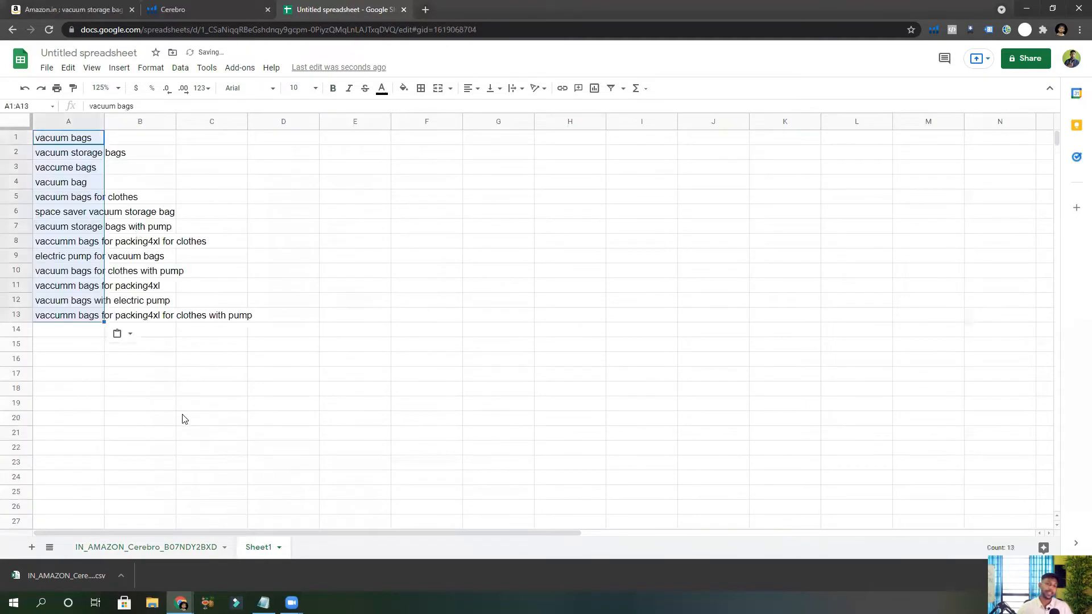
left_click(183, 419)
Undo the new sheet, the relevancy filter and all competitor column deletions in the Cerebro sheet, keeping the green fill on B09F6F7NHF.
left_click(158, 551)
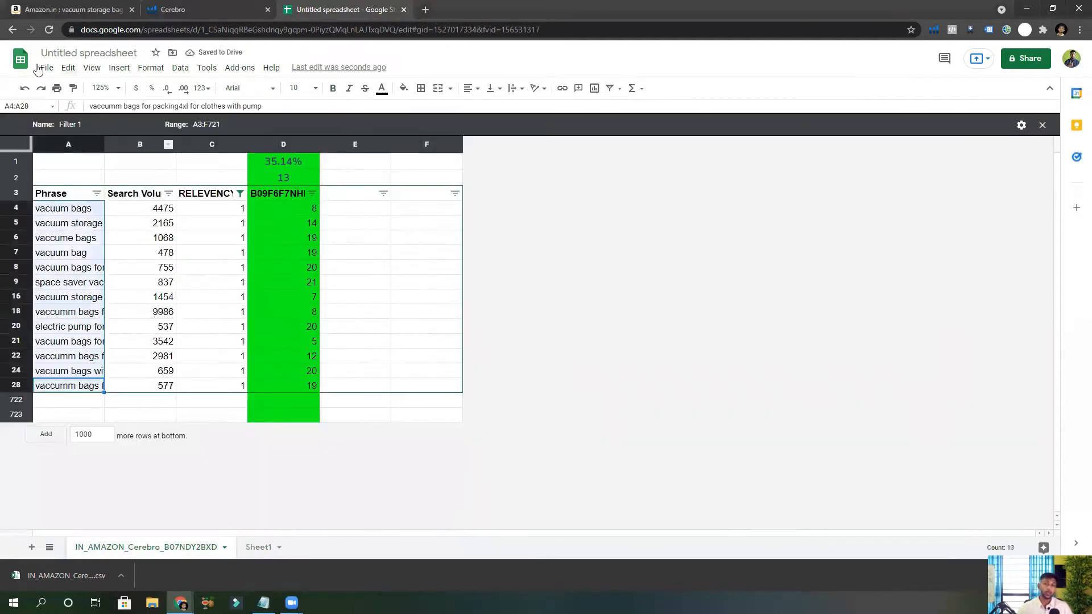
left_click(25, 89)
left_click(25, 89)
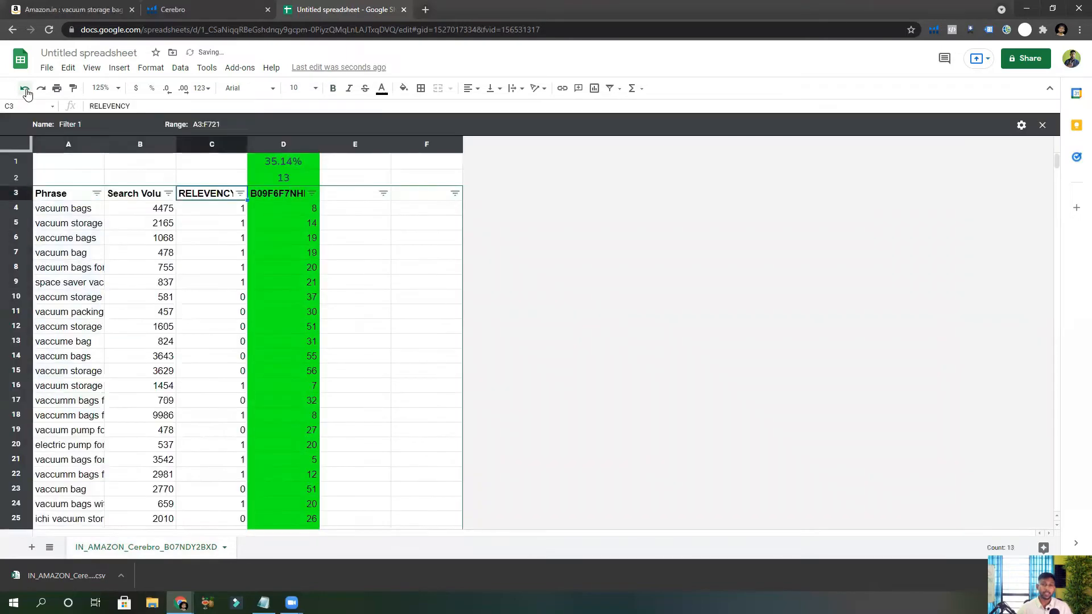
left_click(26, 89)
left_click(25, 89)
left_click(26, 90)
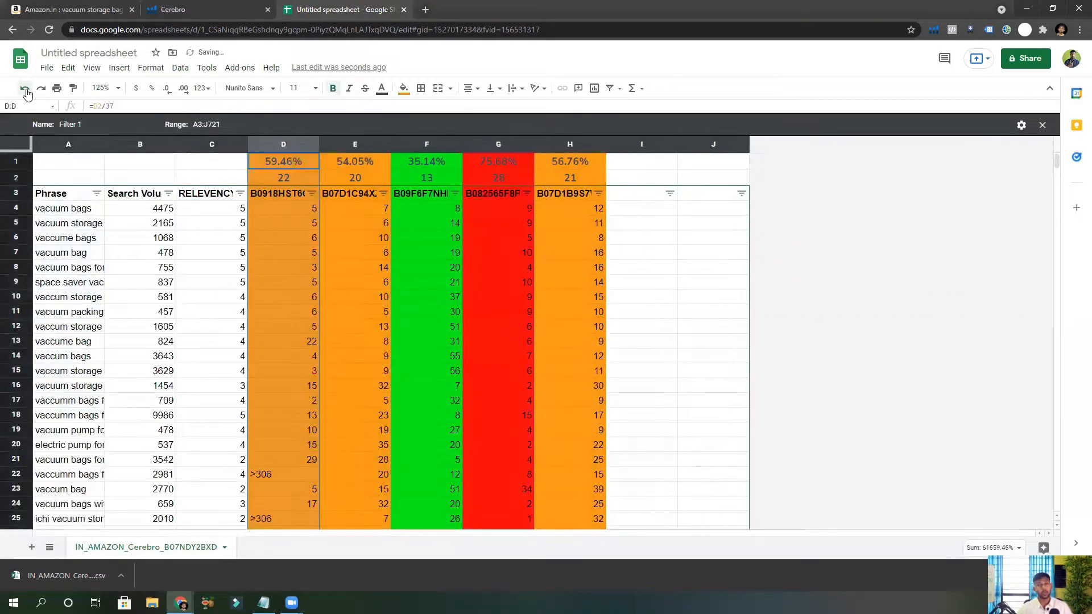
left_click(25, 90)
left_click(25, 89)
left_click(25, 90)
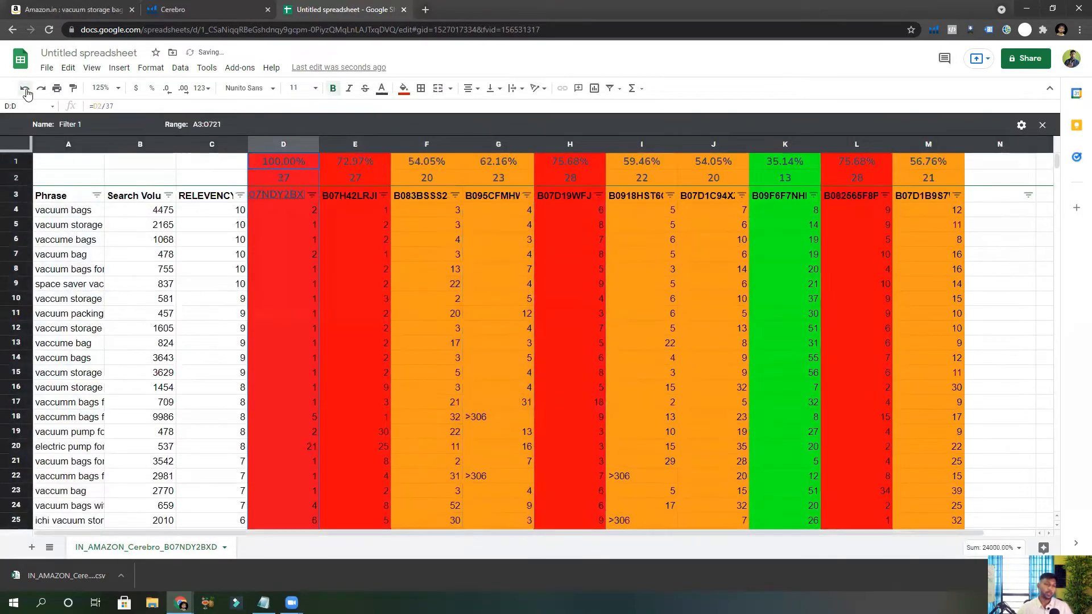
left_click(26, 89)
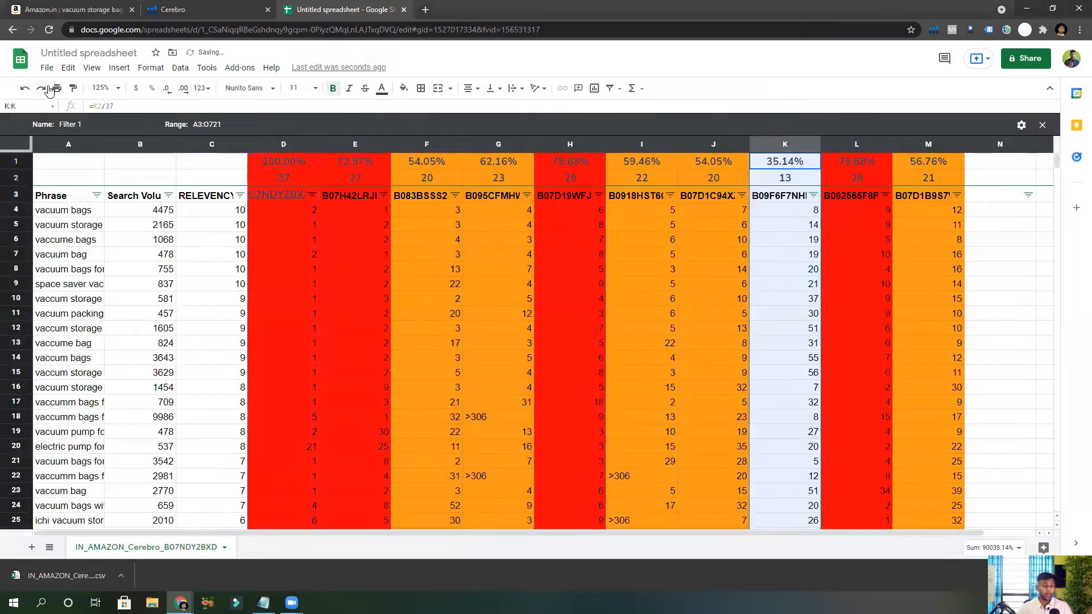
left_click(45, 89)
Compare the row 1 percentages of the orange competitor columns.
left_click(717, 275)
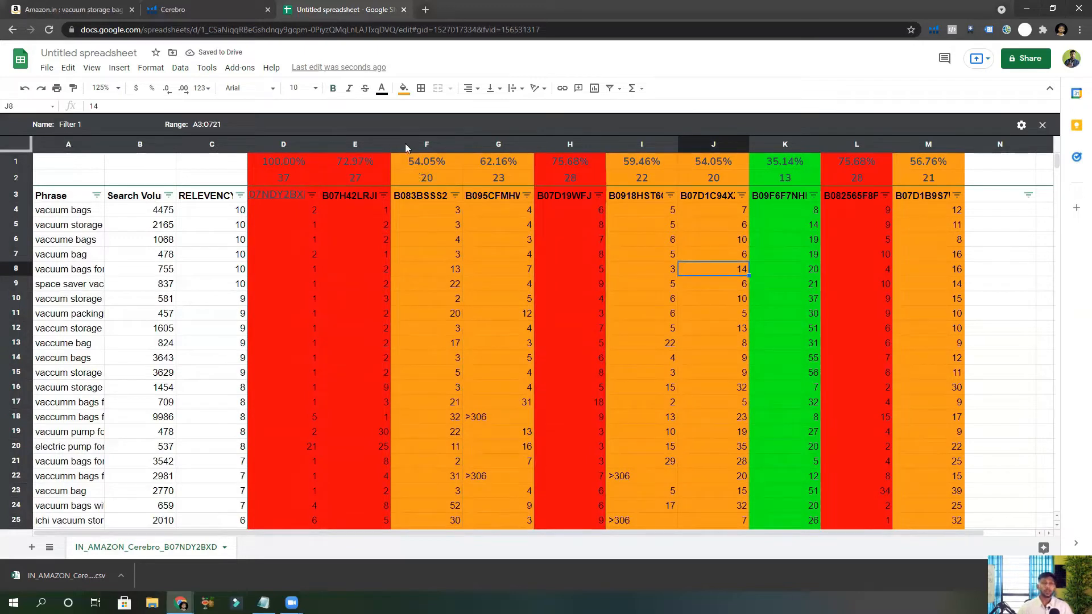
left_click(432, 161)
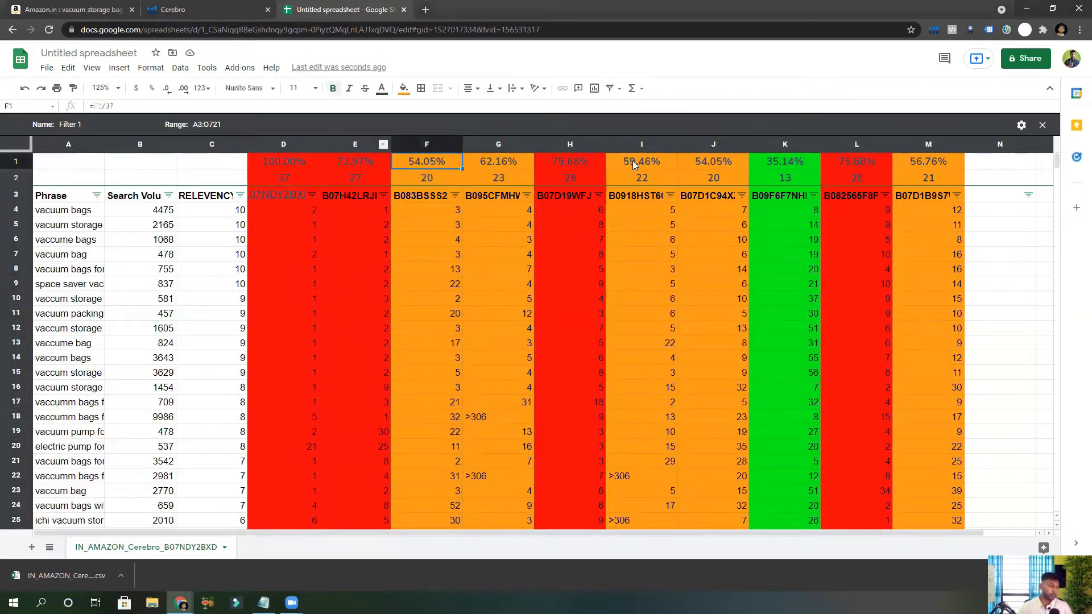
left_click(634, 161)
left_click(699, 163)
left_click(924, 163)
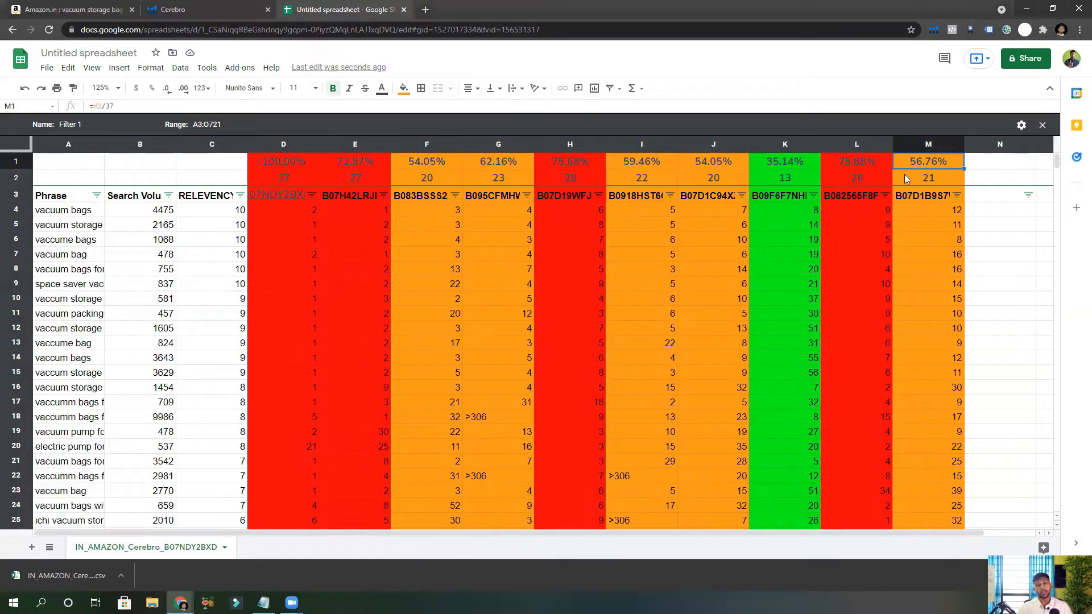
left_click(433, 161)
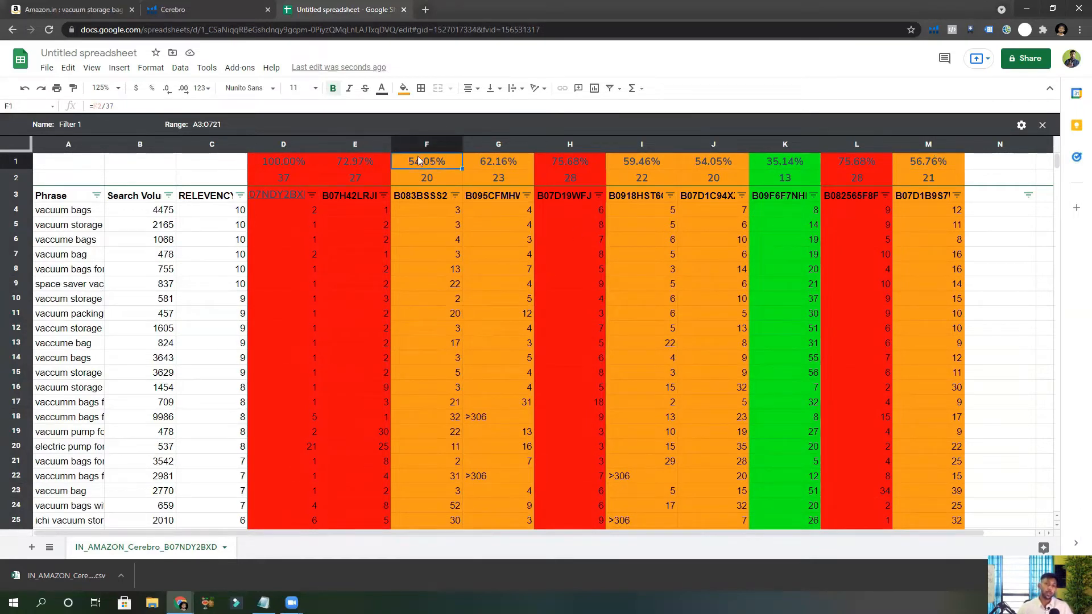
Delete the six competitor columns between RELEVENCY and the orange 54.05% competitor B07D1C94X in the Cerebro sheet.
right_click(263, 143)
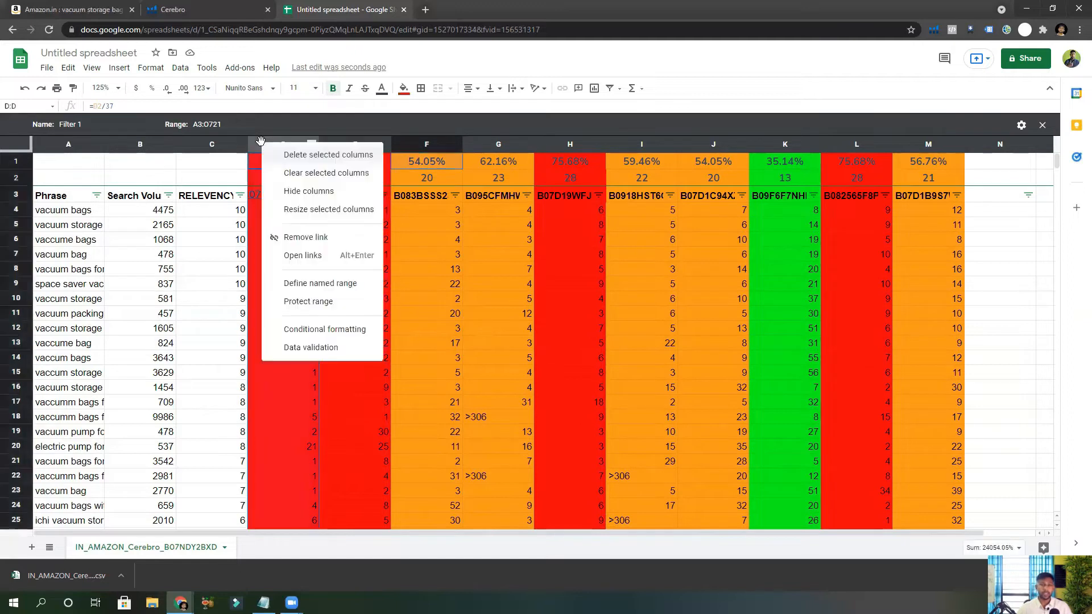
left_click(372, 141, "ctrl")
right_click(372, 141)
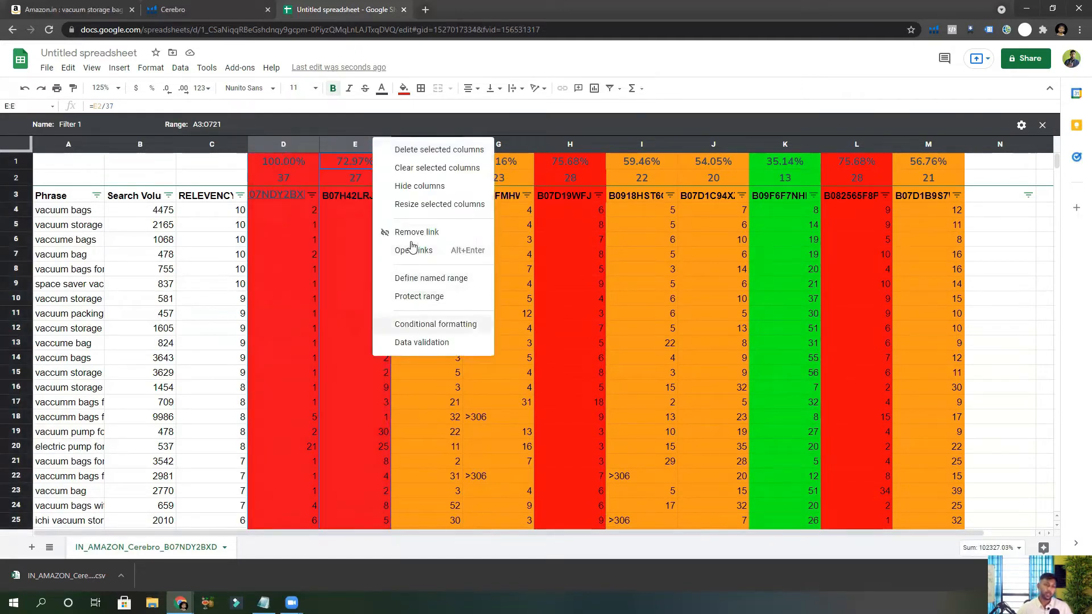
left_click(421, 149)
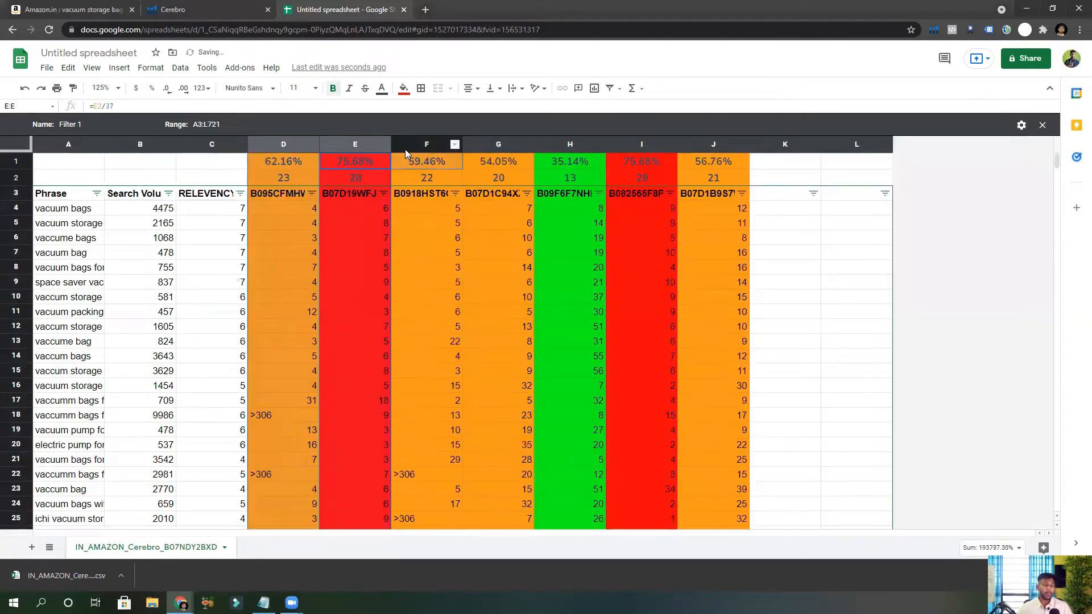
left_click(267, 138)
right_click(267, 139)
left_click(282, 151)
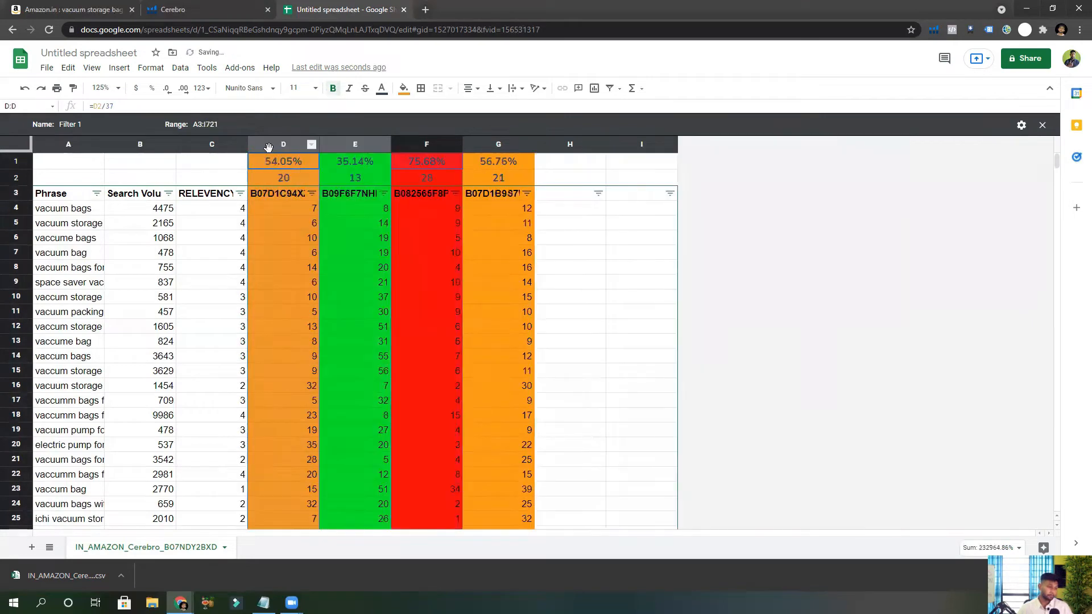
Delete competitor columns B082565F8P, B07D1B9S7 and B09F6F7NH, leaving only the orange B07D1C94X column.
left_click(403, 143)
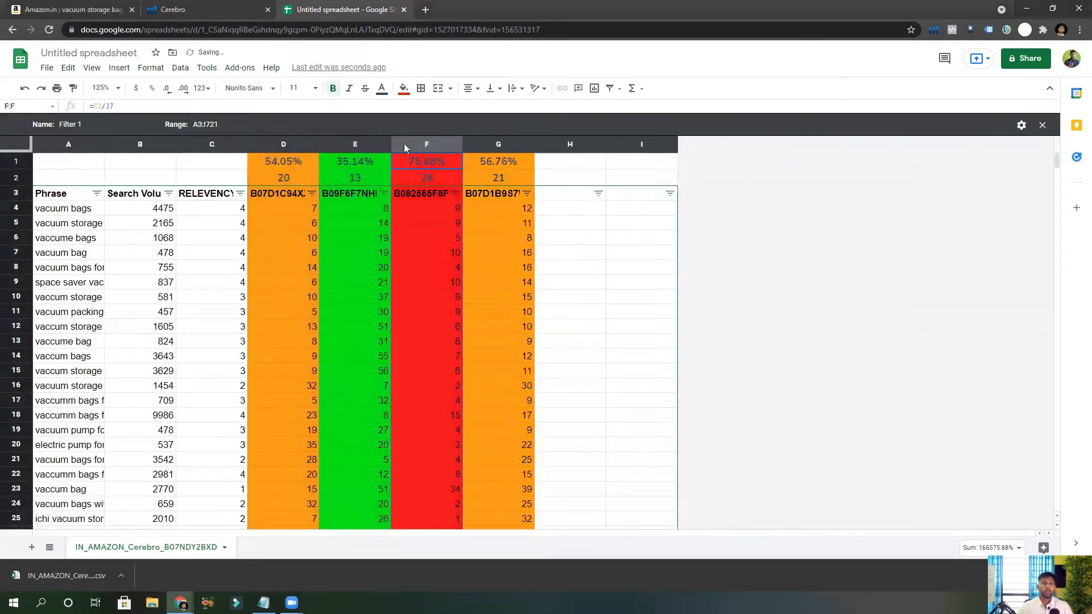
right_click(403, 143)
left_click(440, 252)
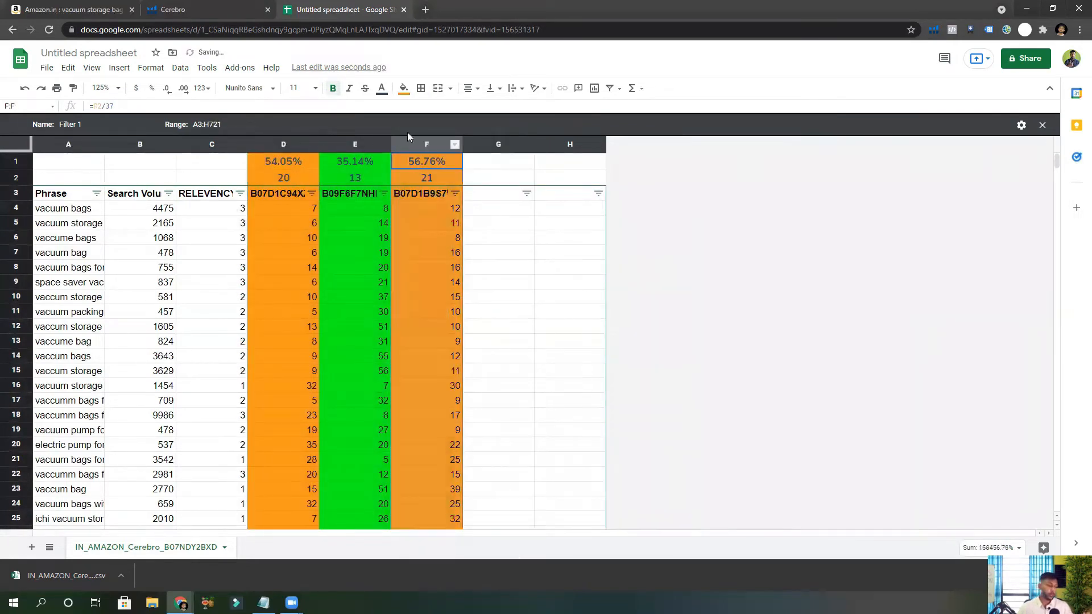
right_click(406, 145)
left_click(448, 251)
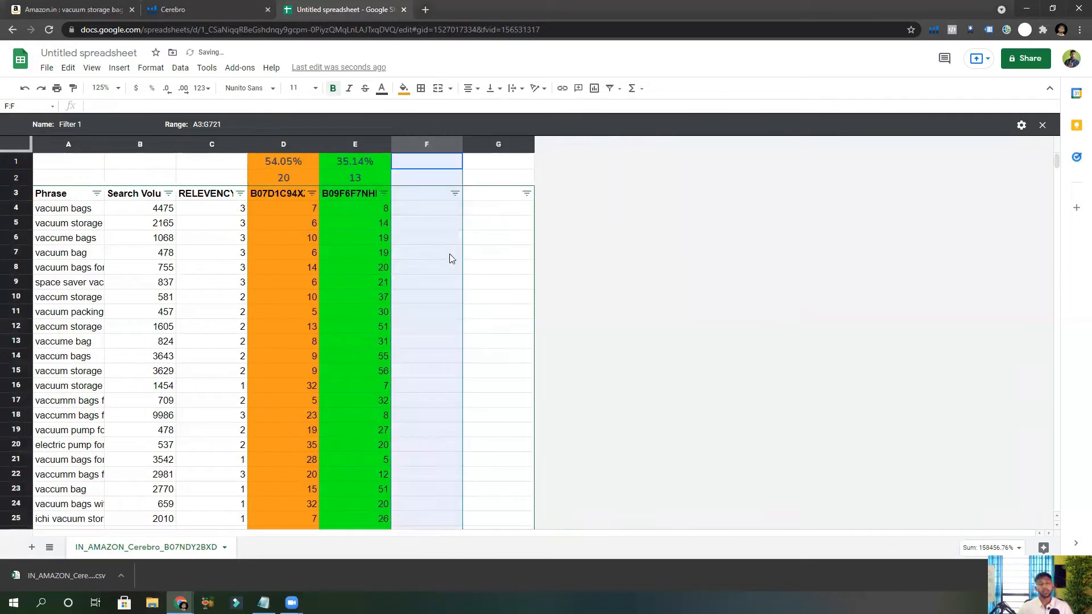
right_click(331, 144)
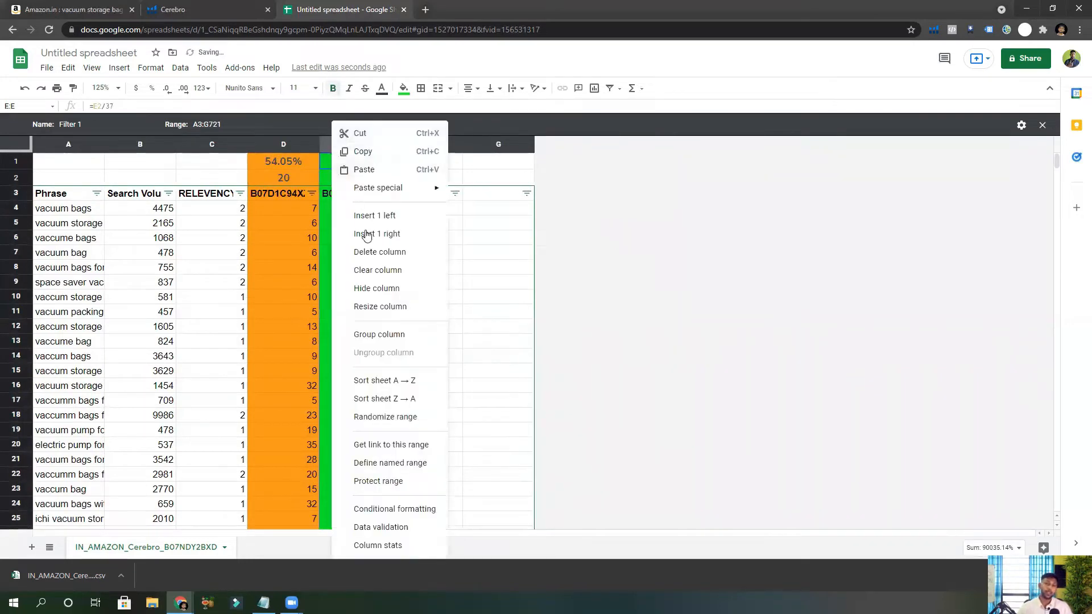
left_click(371, 257)
left_click(287, 250)
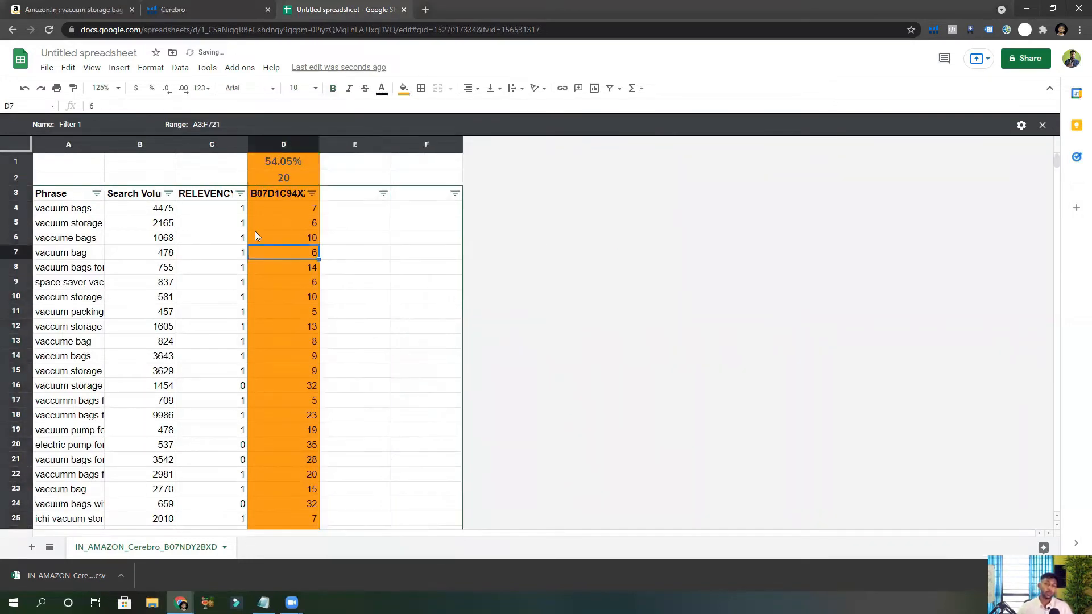
Filter the RELEVENCY column by values to show only 1, excluding 0 and blanks.
scroll(151, 281, "down", 5)
scroll(151, 280, "up", 5)
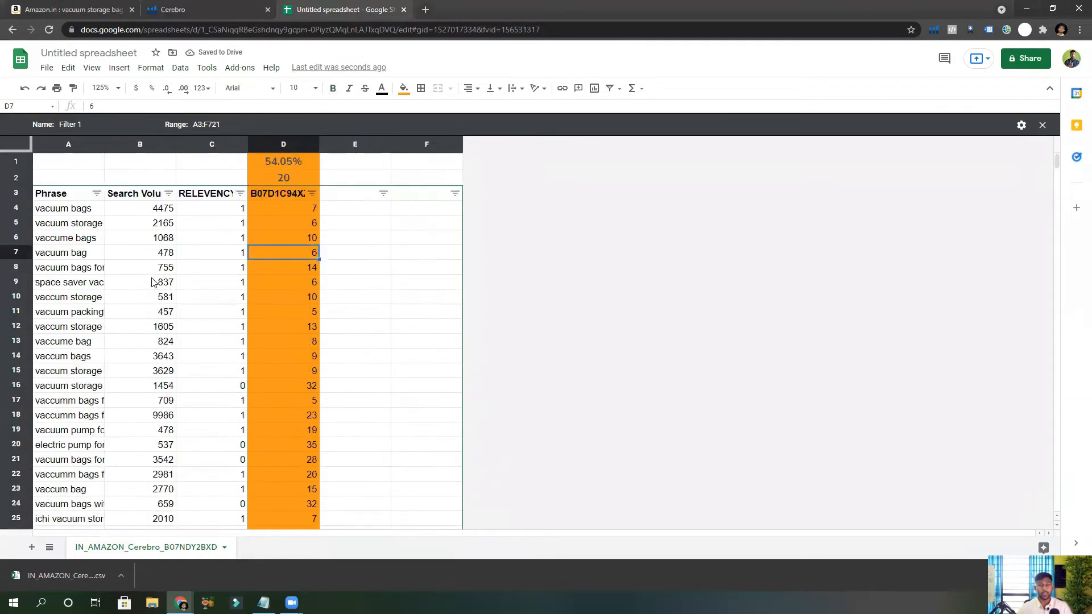
left_click(241, 193)
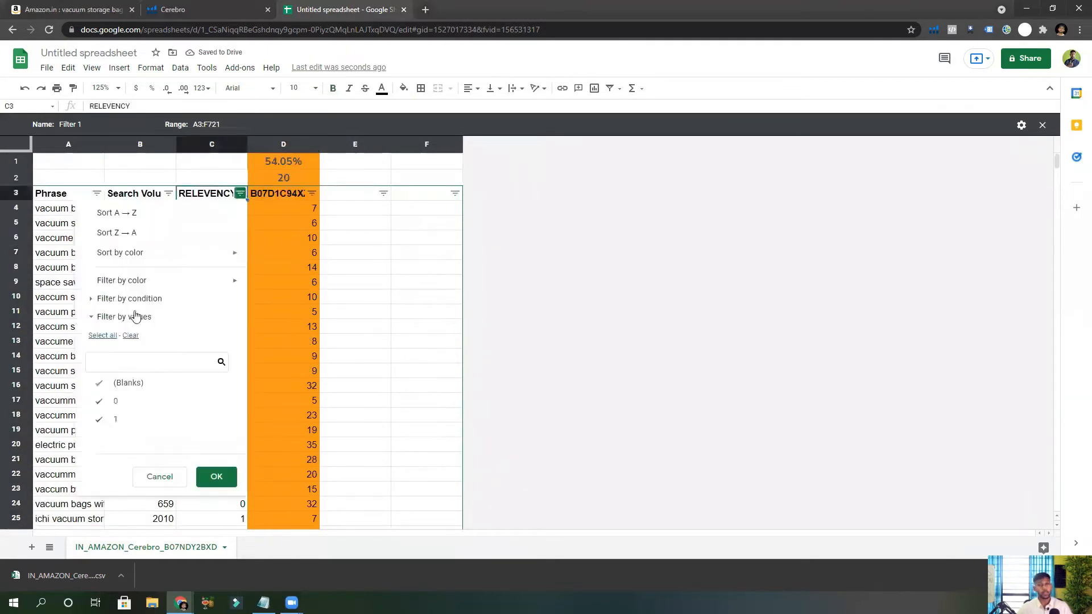
left_click(120, 401)
left_click(126, 383)
left_click(215, 477)
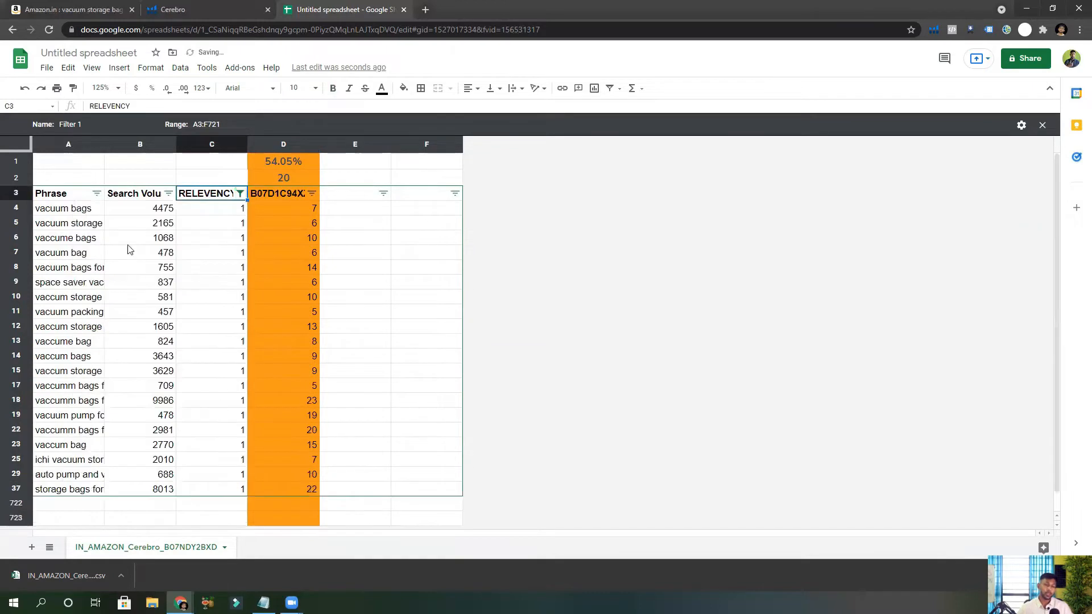
Copy the filtered phrases in A4:A37 that competitor B07D1C94X ranks for, keeping the range selected.
left_click_drag(96, 215, 80, 493)
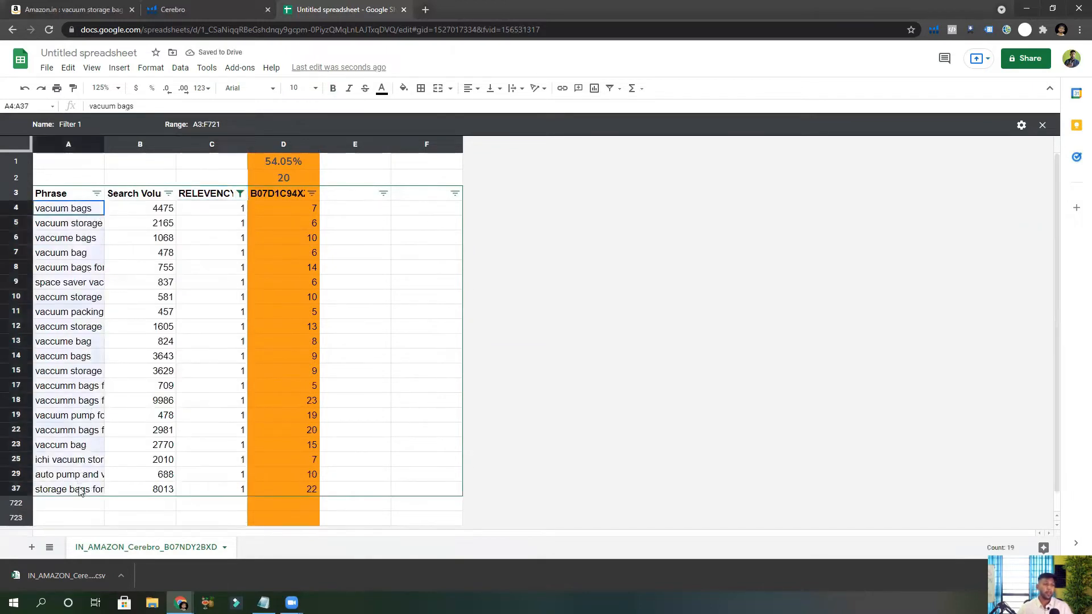
key("ctrl+c")
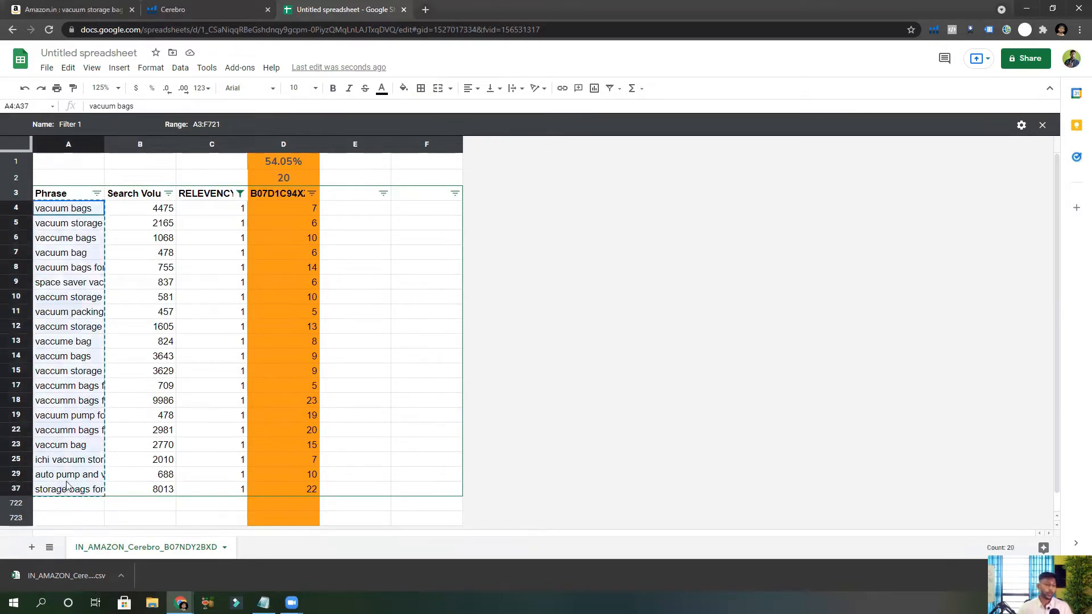
key("shift+Up")
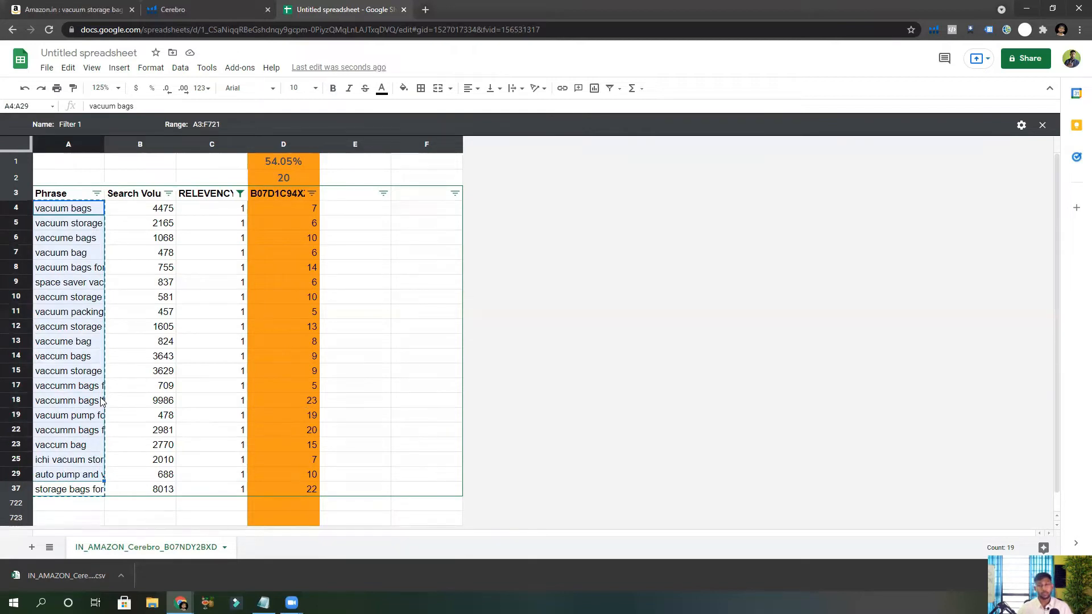
left_click(75, 211)
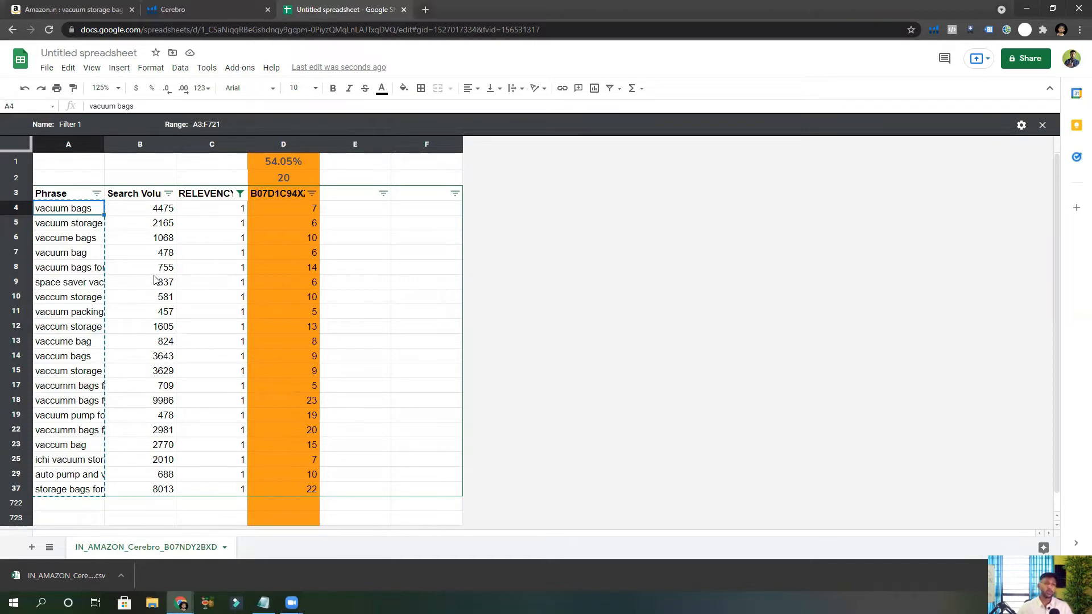
left_click(119, 212)
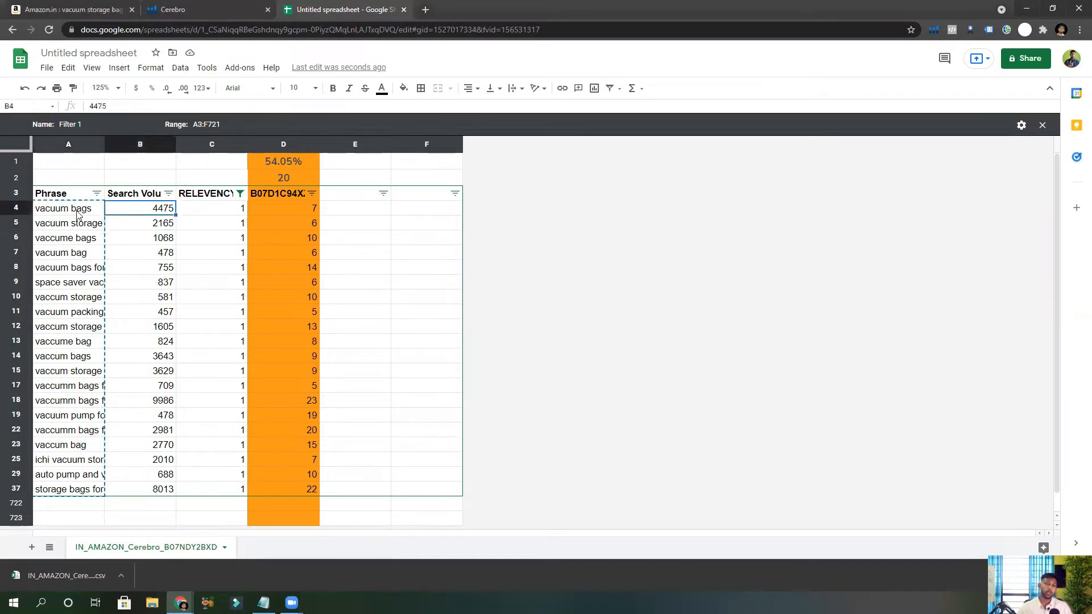
left_click_drag(78, 214, 90, 493)
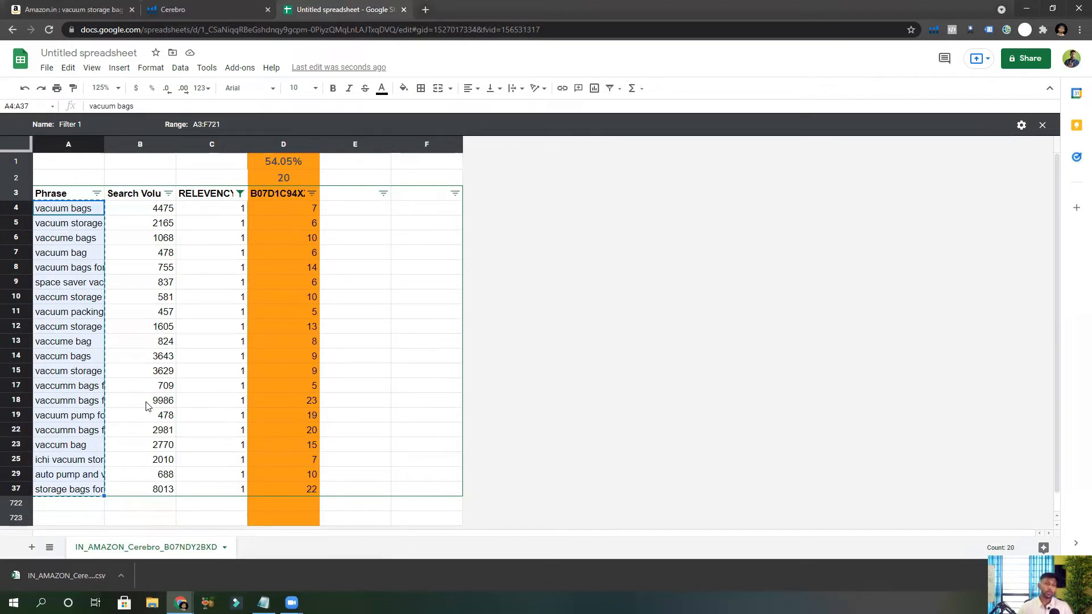
left_click(103, 179)
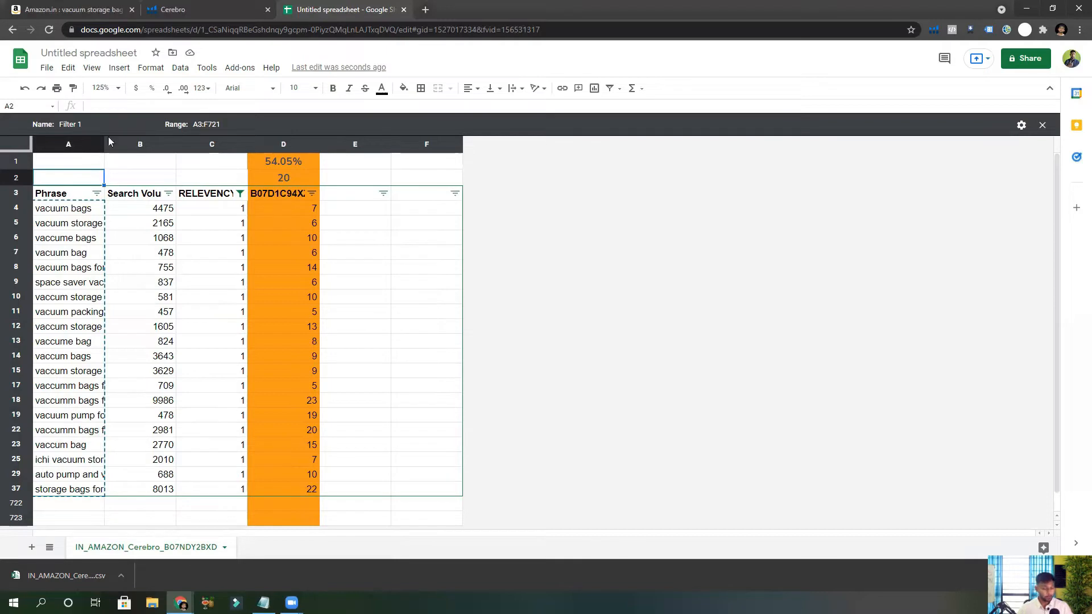
left_click(133, 222)
left_click_drag(125, 211, 207, 403)
left_click(221, 211)
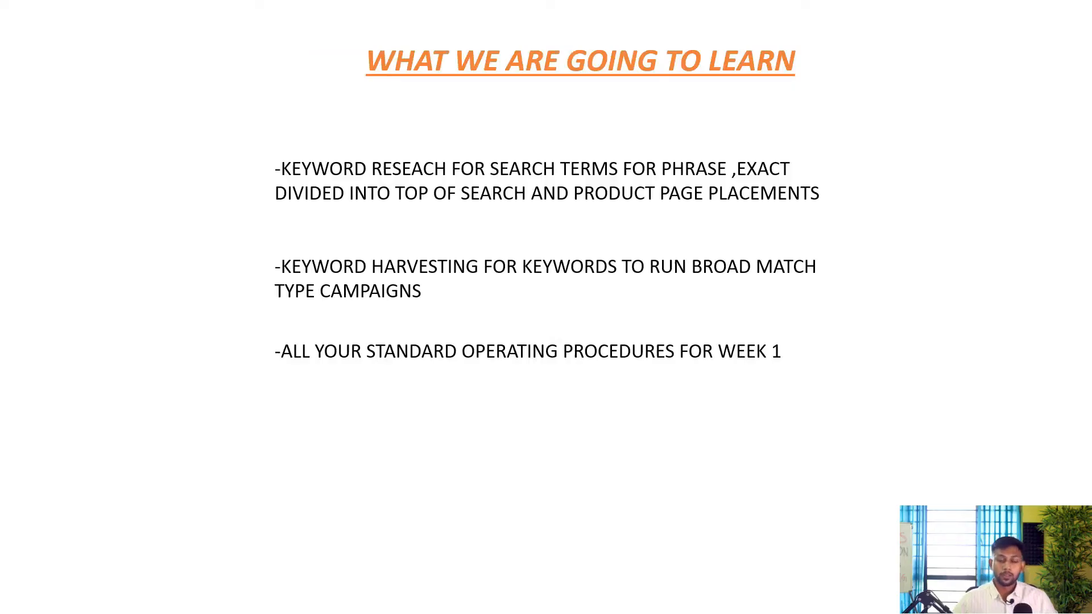
left_click(319, 179)
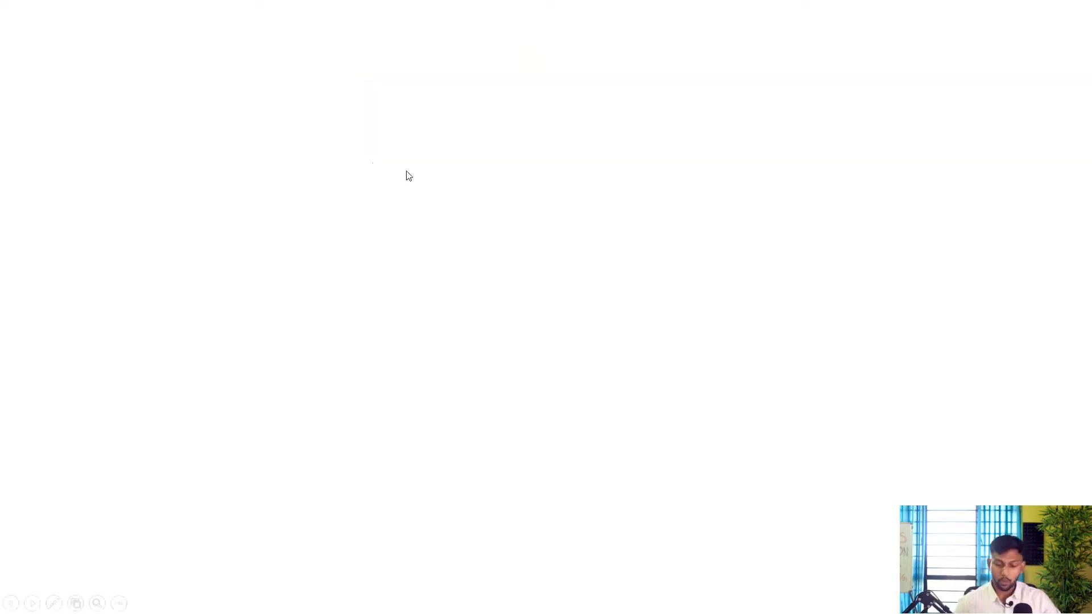
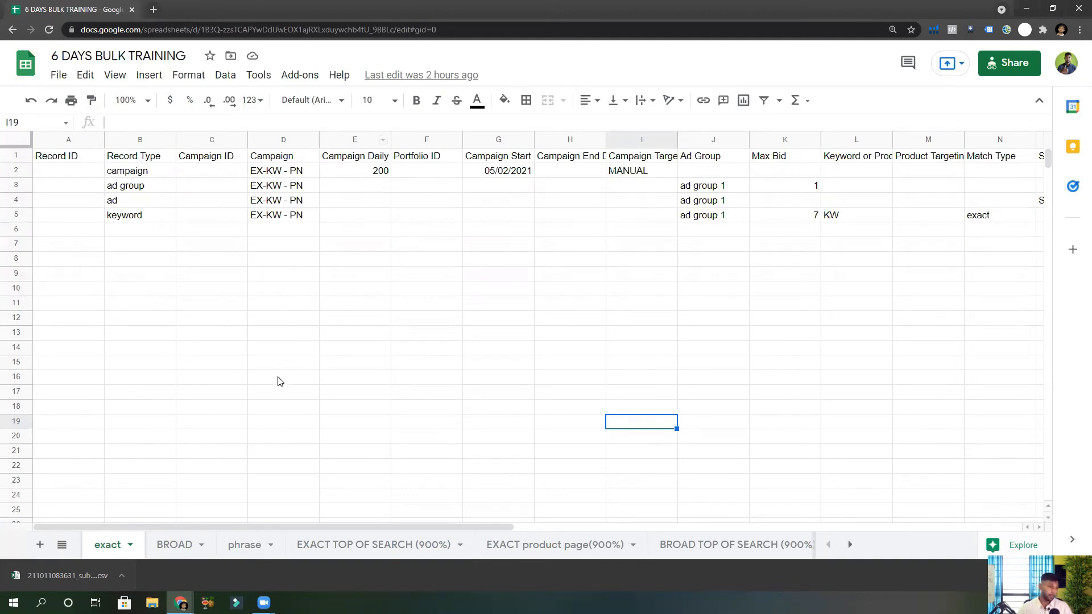
Browse the BROAD, phrase and EXACT TOP OF SEARCH (900%) campaign templates in the 6 DAYS BULK TRAINING spreadsheet.
left_click(170, 551)
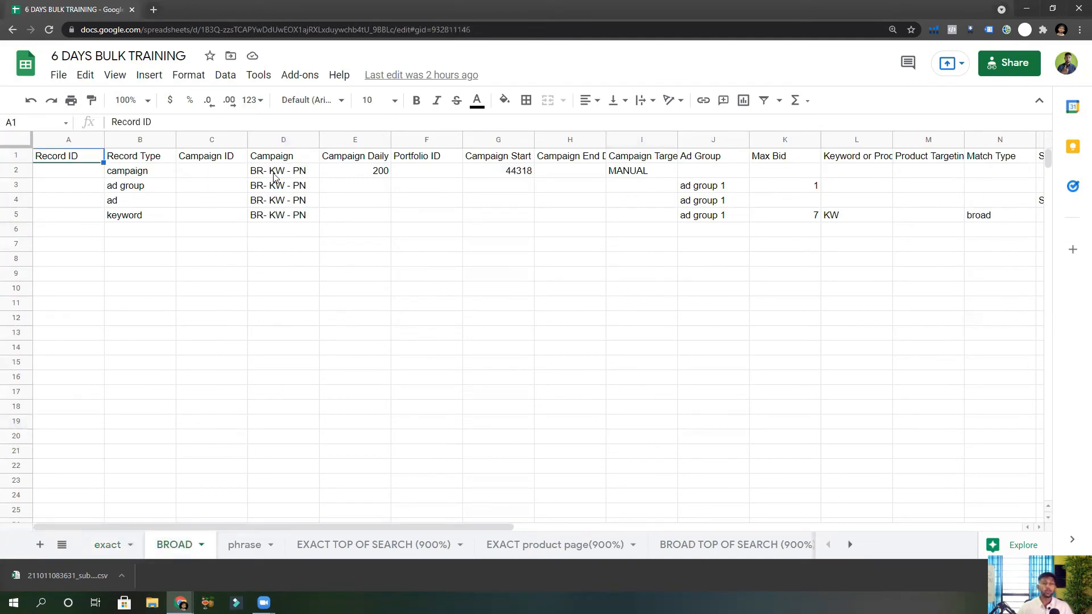
left_click(242, 547)
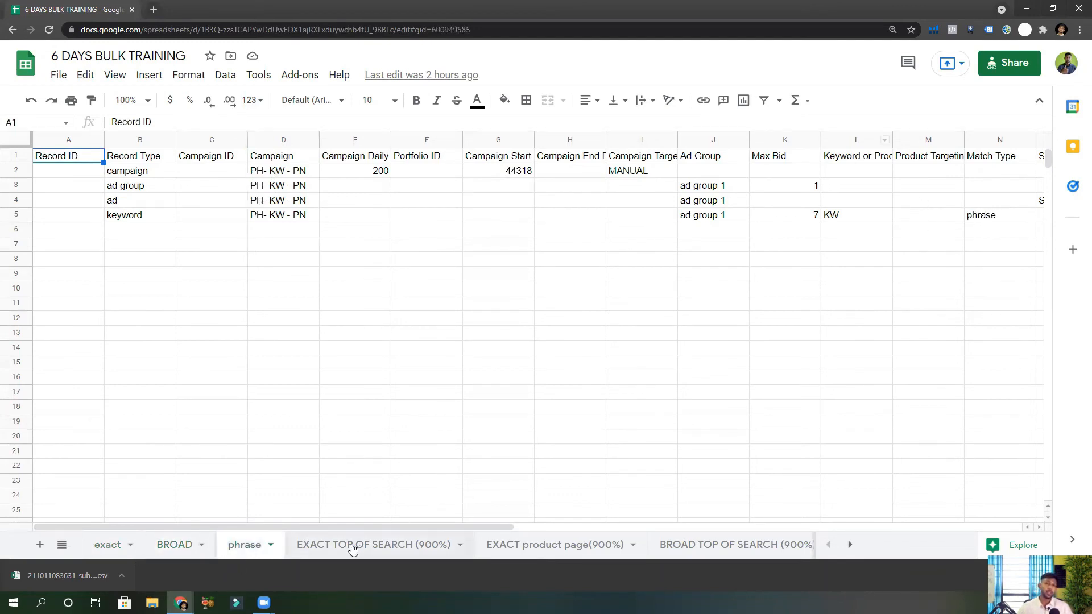
left_click(383, 546)
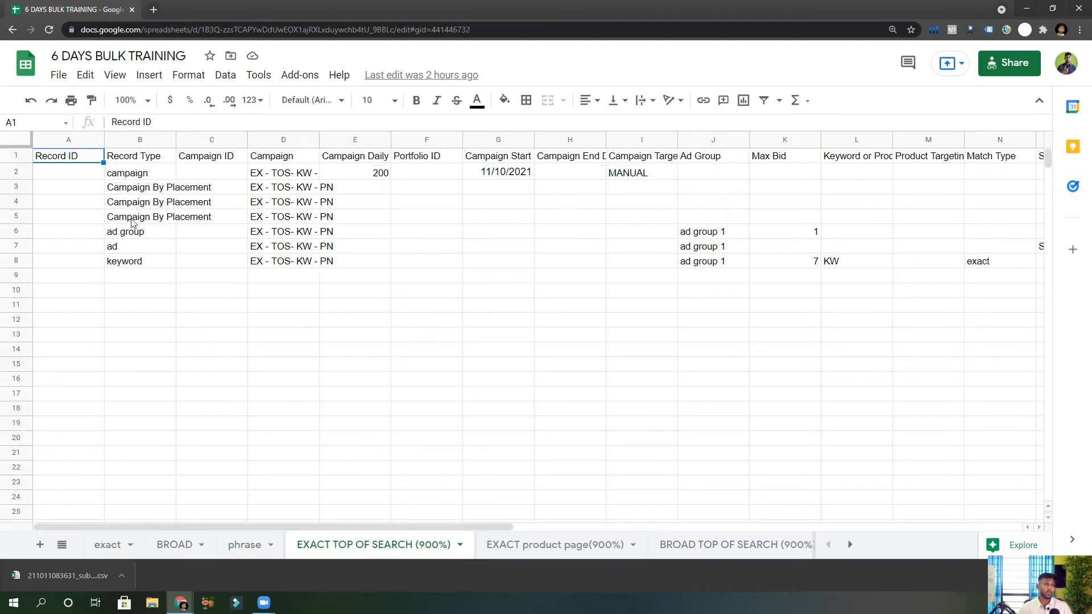
Examine the Campaign By Placement rows 3 to 5 in the exact top-of-search template, including their placement types and bid increases.
left_click_drag(134, 221, 137, 189)
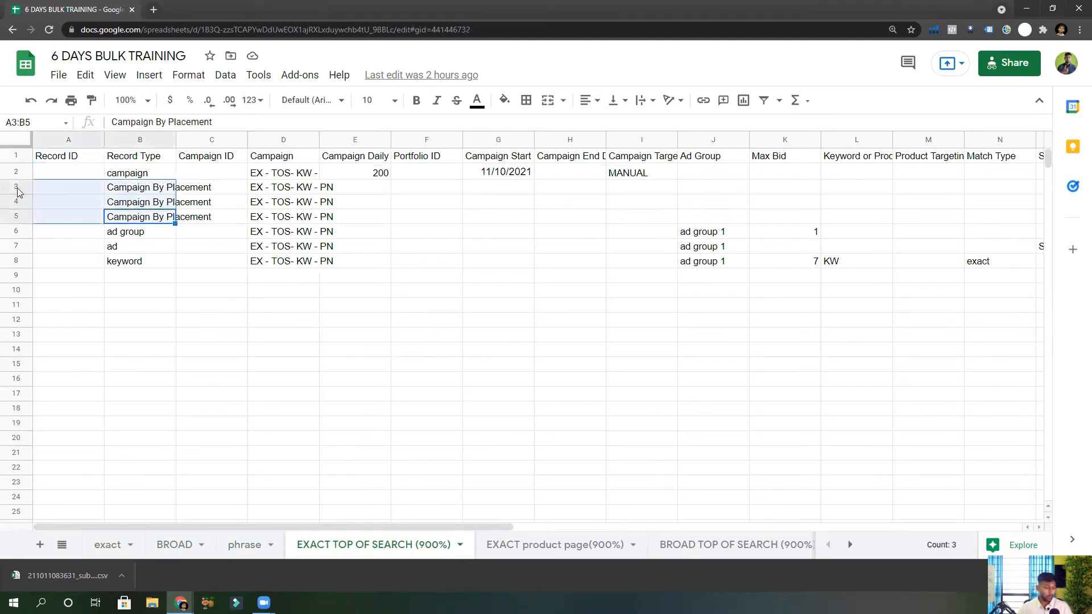
left_click_drag(17, 191, 18, 222)
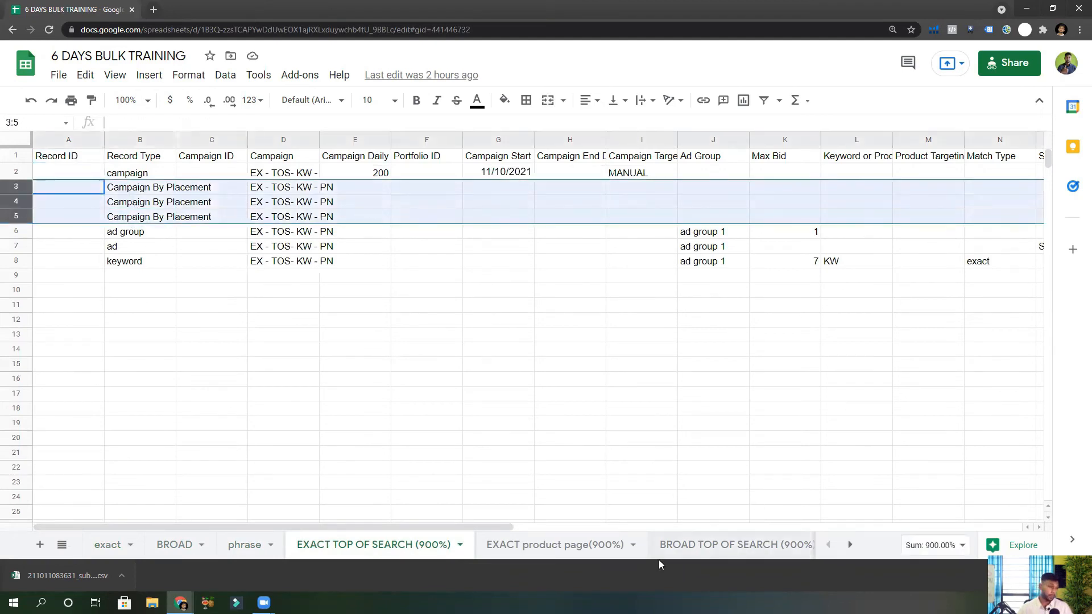
left_click_drag(500, 526, 1018, 545)
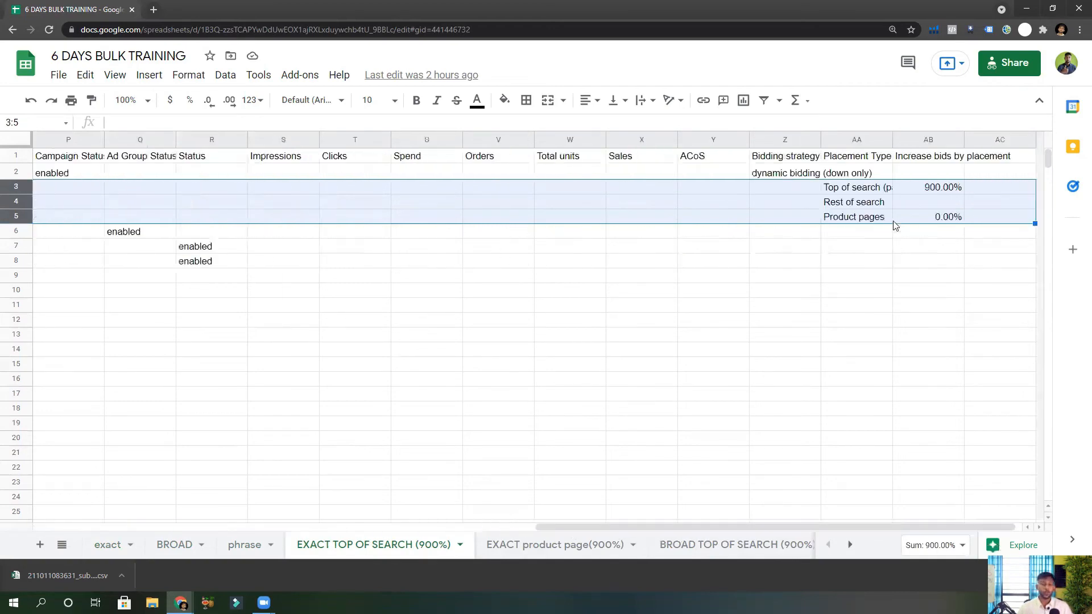
left_click(932, 188)
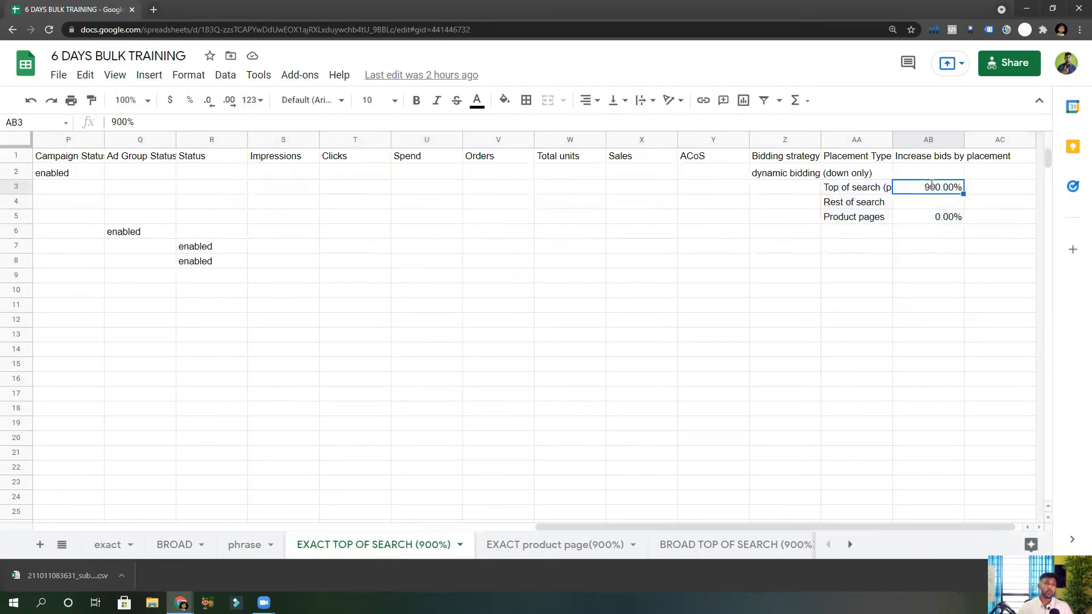
left_click(933, 235)
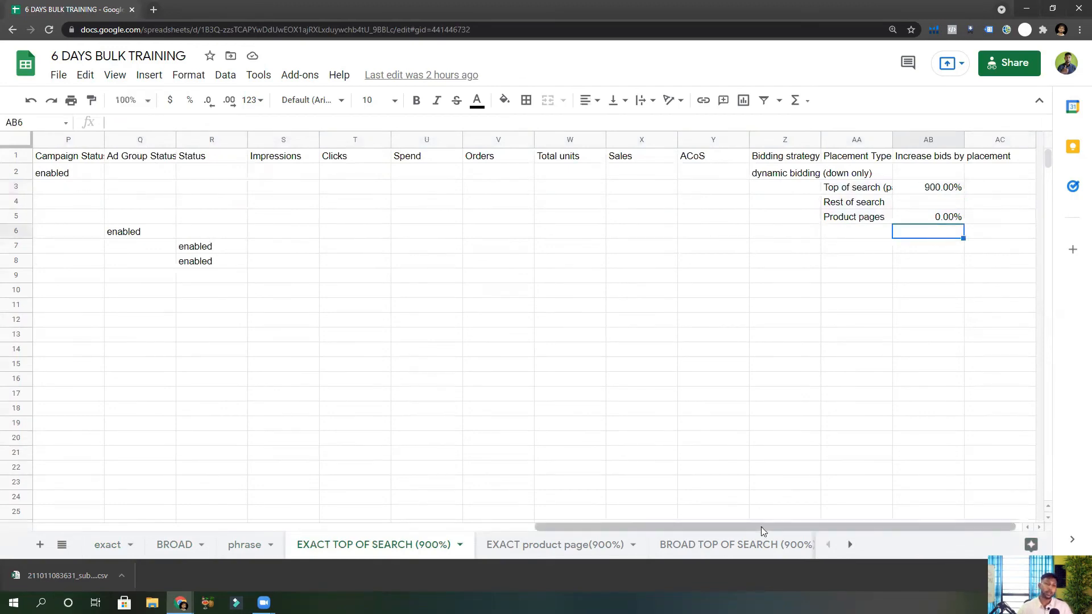
left_click_drag(761, 527, 187, 547)
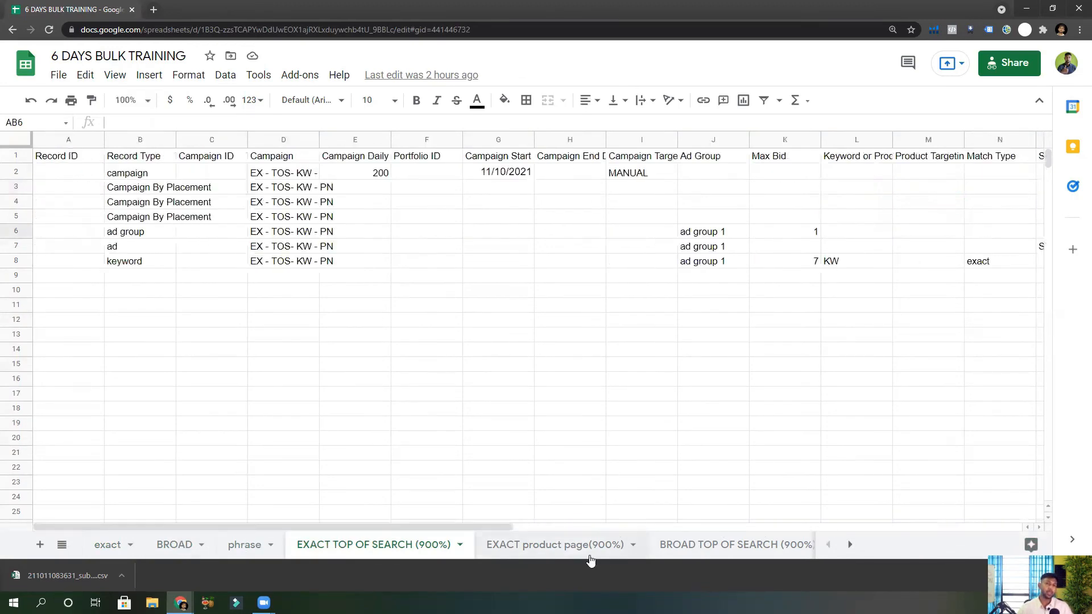
Check the placement bid increases in the EXACT product page(900%) template and view the BROAD TOP OF SEARCH (900%) and BROAD templates.
left_click(567, 558)
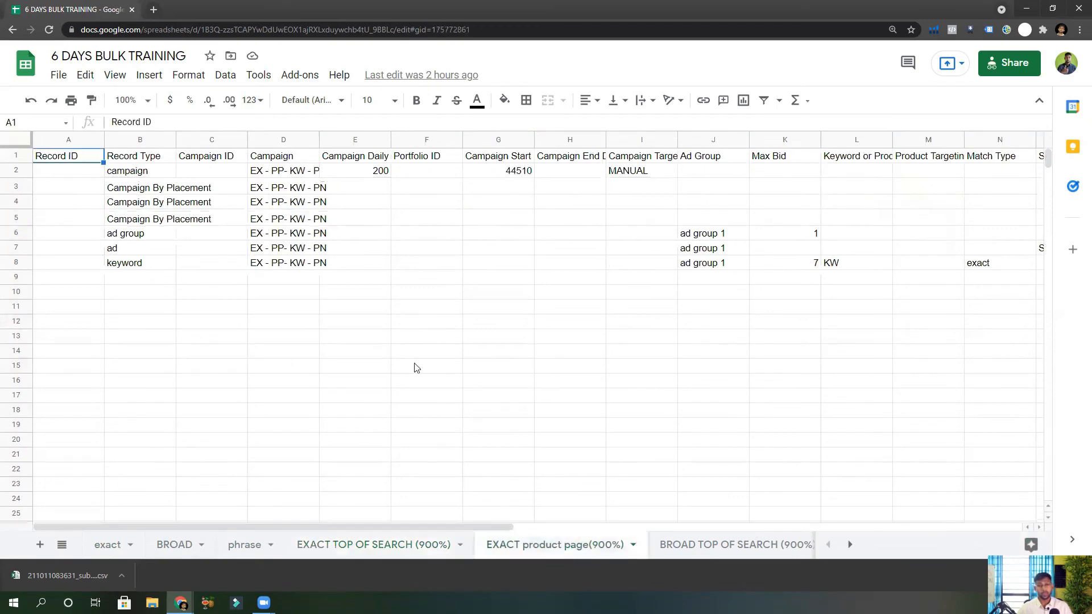
left_click_drag(497, 525, 982, 499)
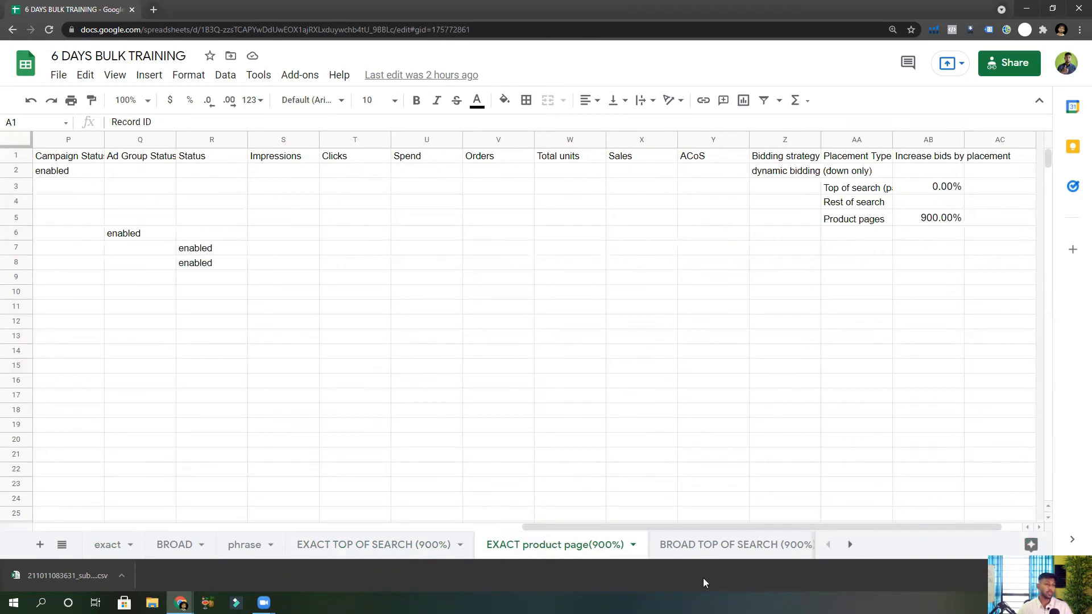
left_click(716, 545)
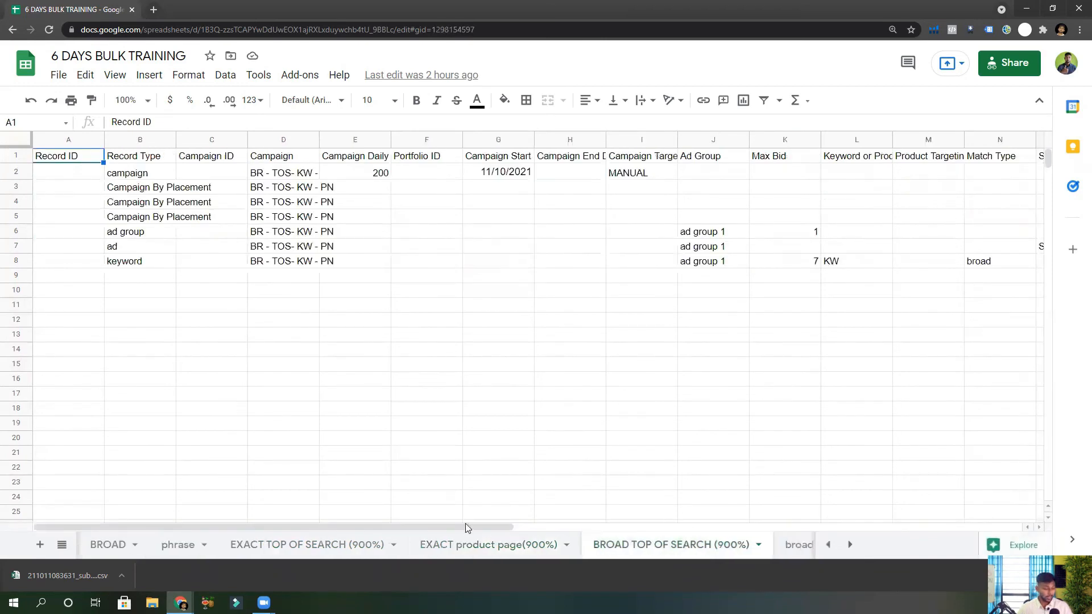
left_click(107, 553)
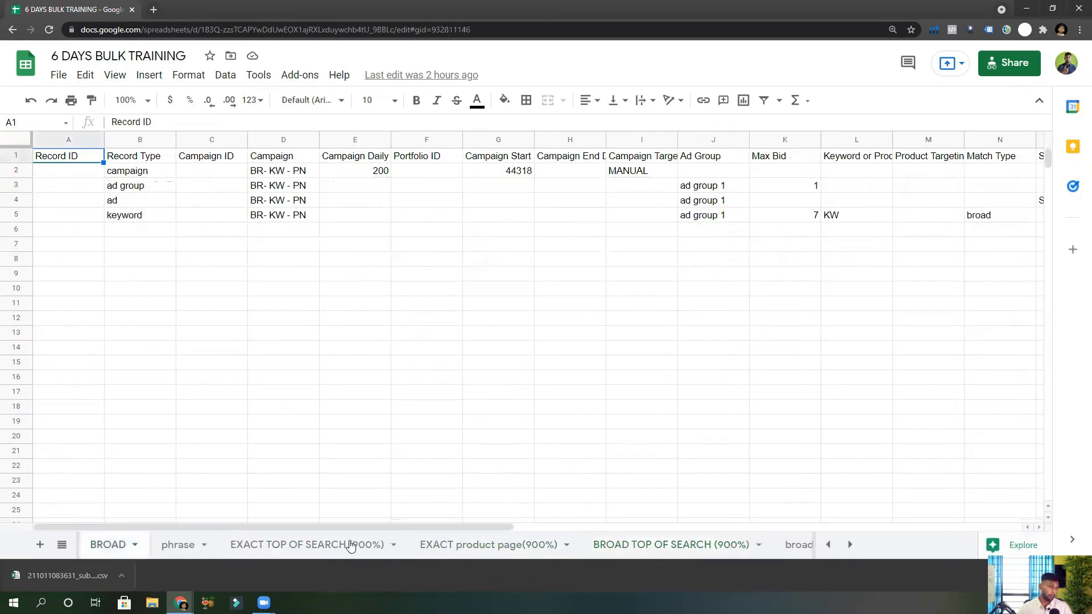
Open the exact campaign template sheet and enter the sample keyword PEN HOLDER in cell H14.
left_click(827, 546)
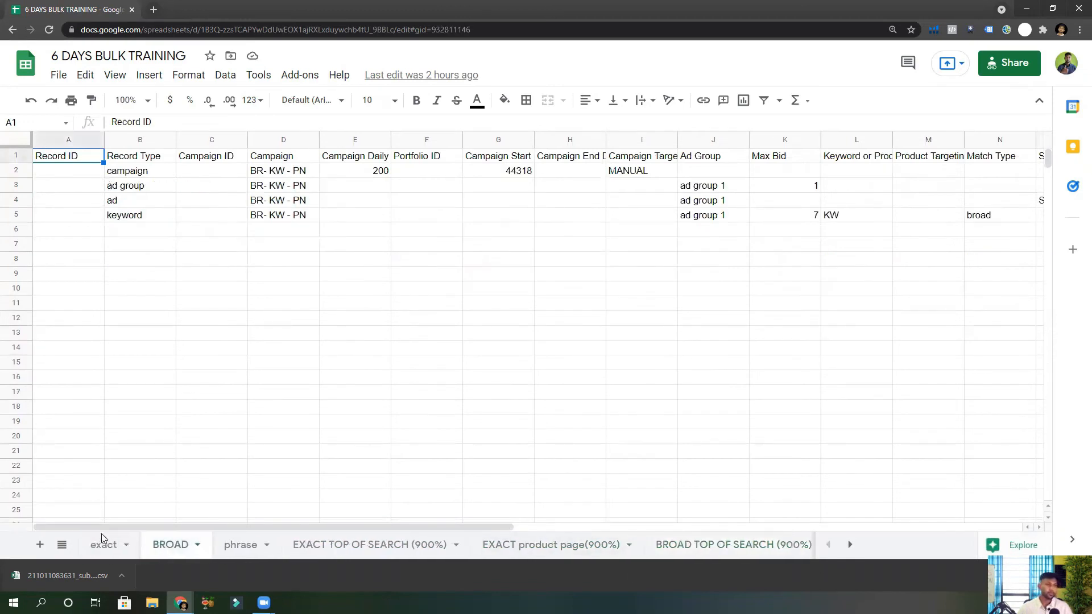
left_click(109, 556)
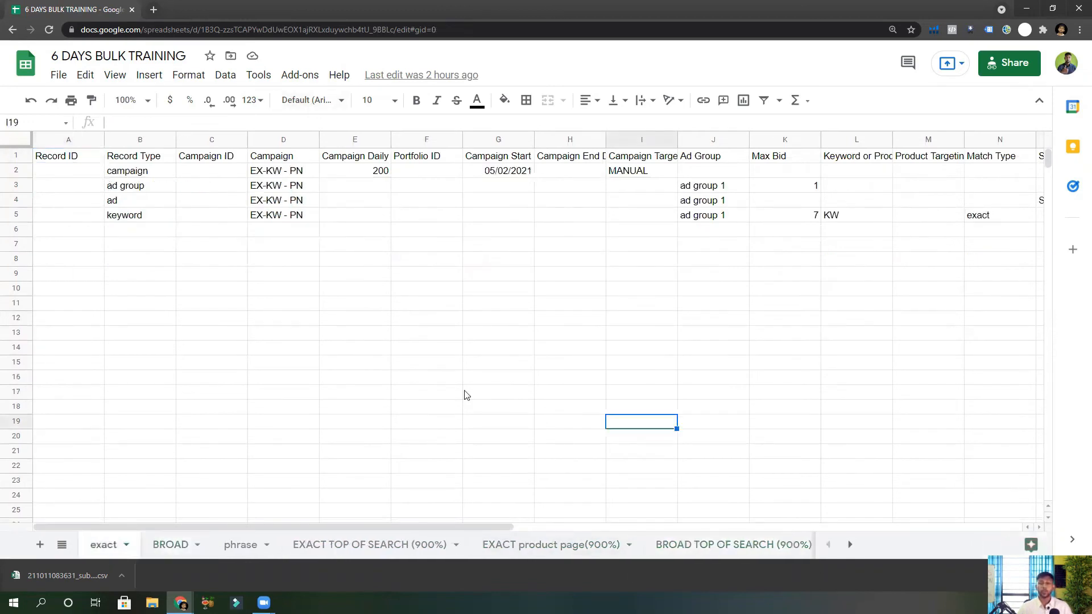
left_click(550, 355)
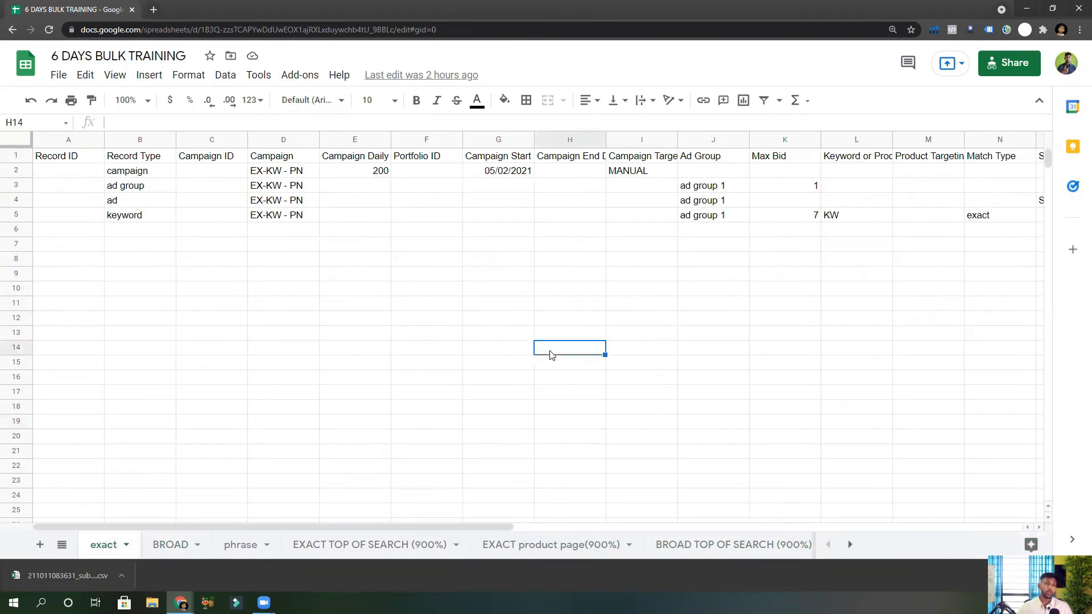
type("PEN HO")
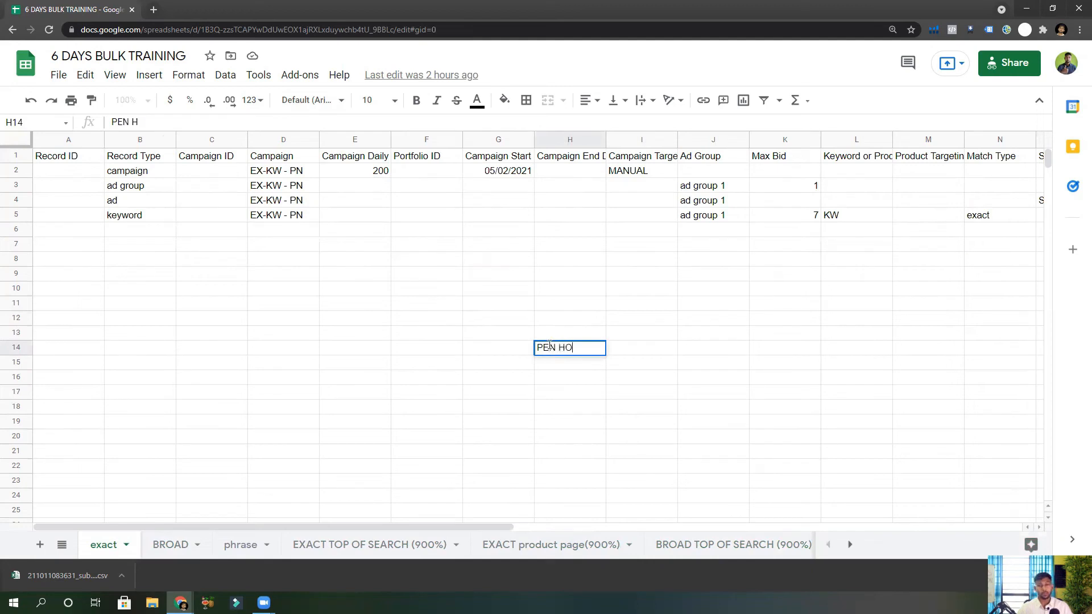
type("LDER")
left_click(648, 394)
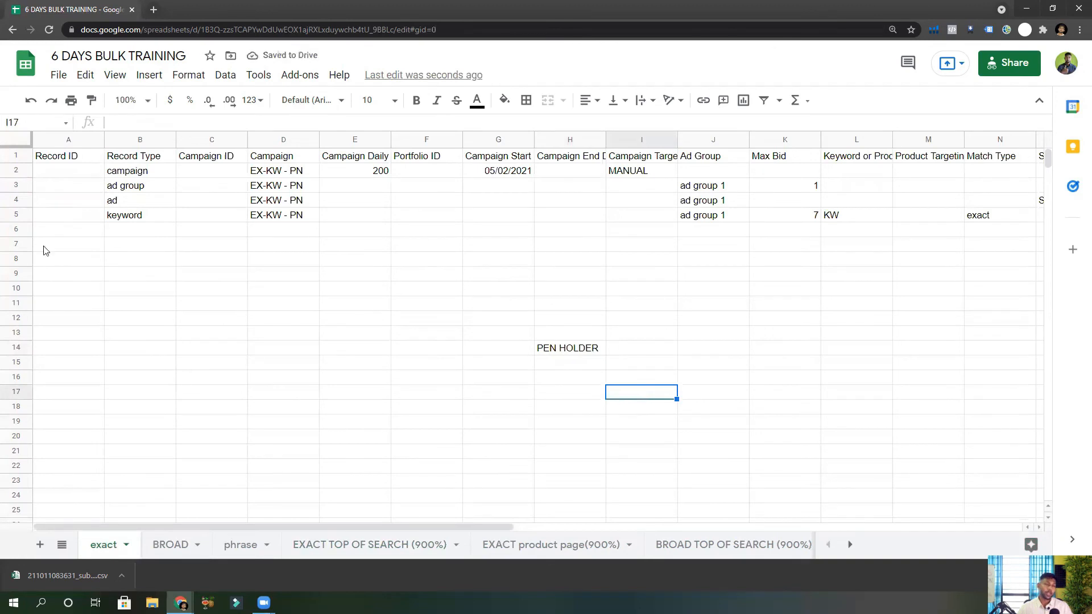
Paste a copy of template rows 2 to 5 starting at A6, and undo the paste.
left_click_drag(26, 174, 39, 218)
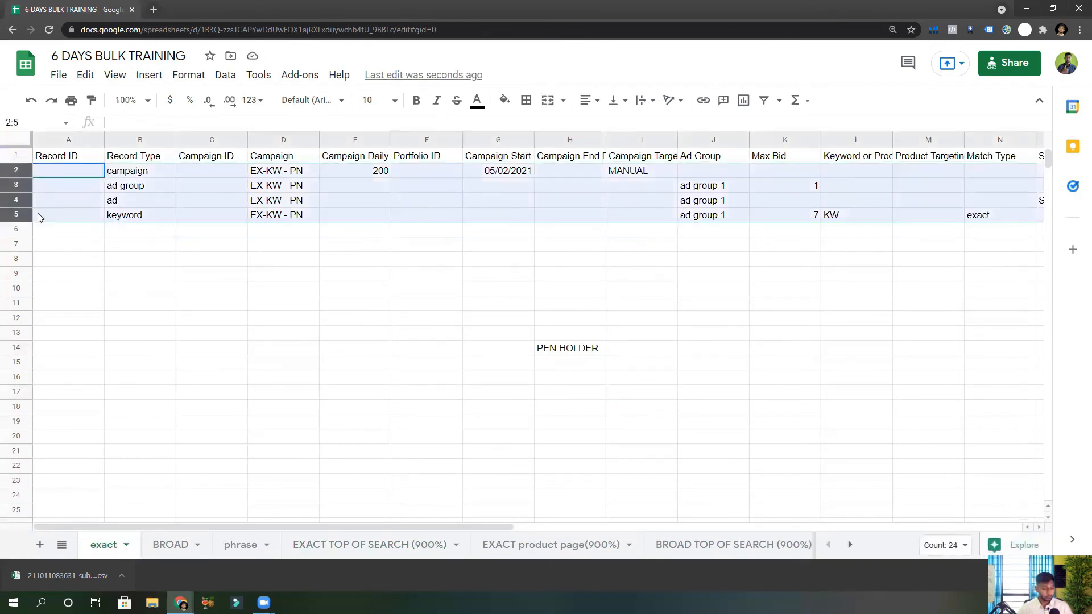
key("ctrl+c")
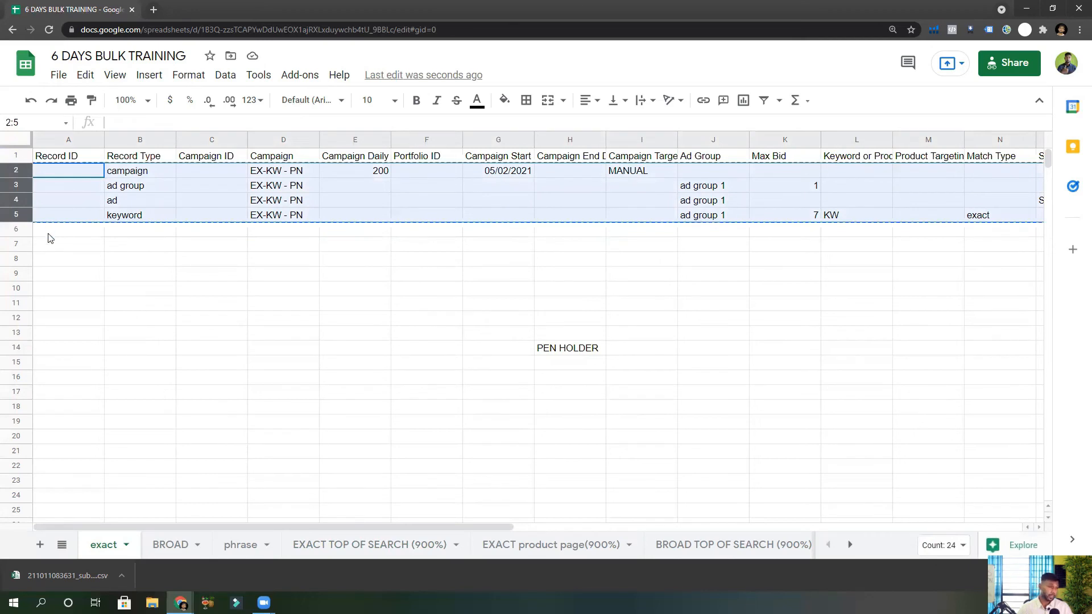
left_click(46, 234)
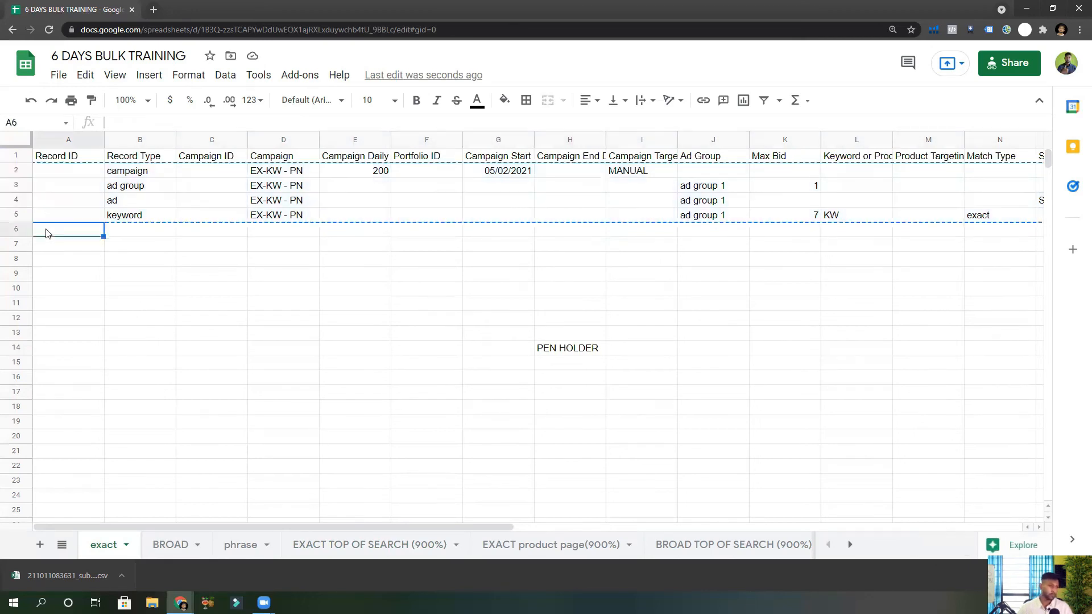
key("ctrl+v")
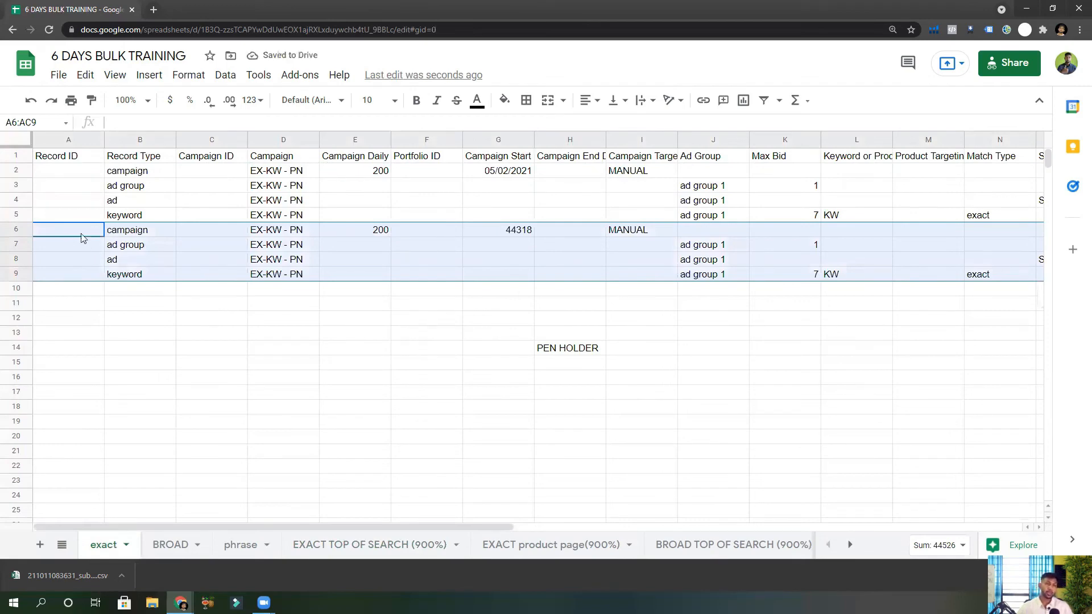
key("ctrl+z")
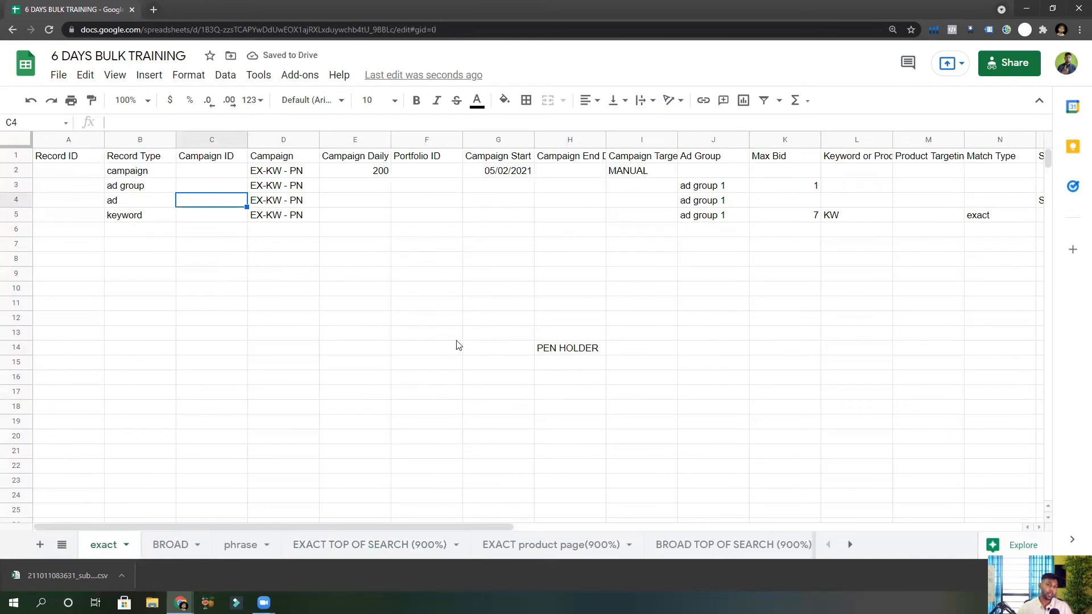
Copy the keyword PEN HOLDER from H14 and check the KW placeholders in cells D2 and L5.
left_click(565, 350)
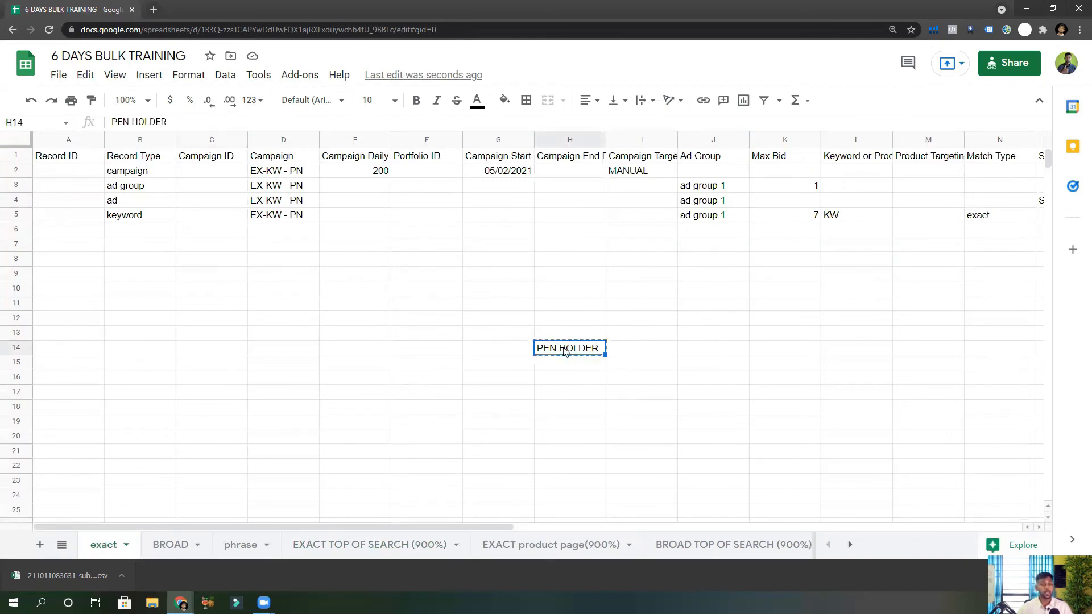
left_click(280, 174)
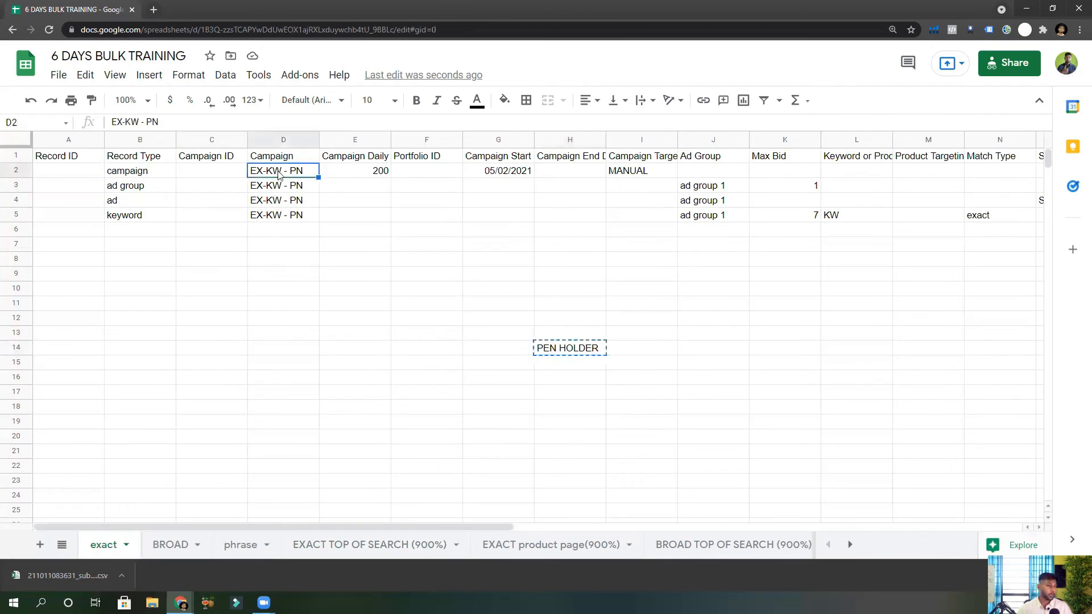
left_click(836, 216)
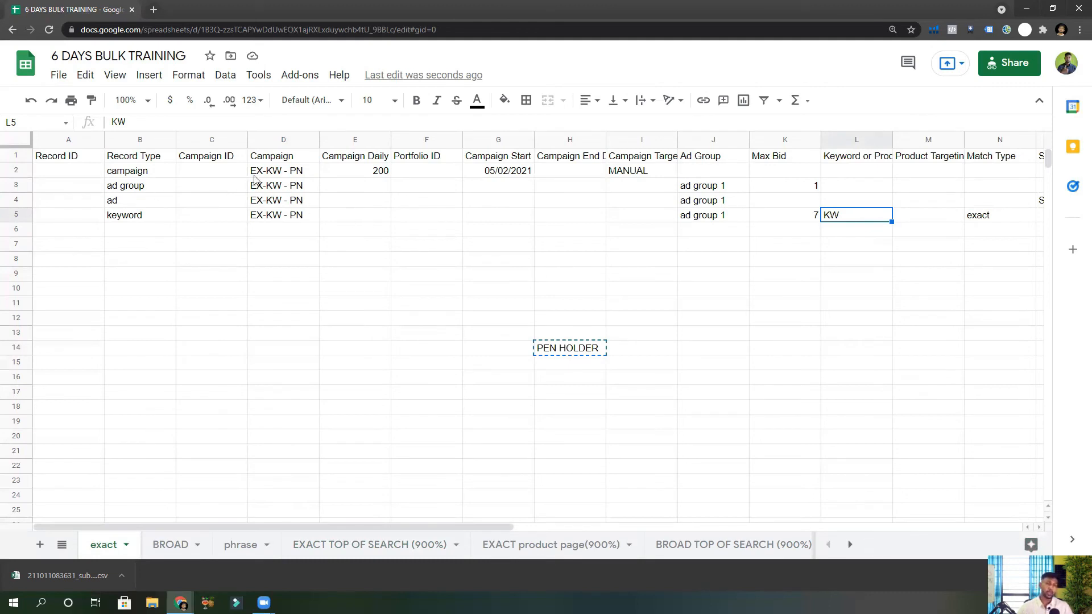
left_click(301, 174)
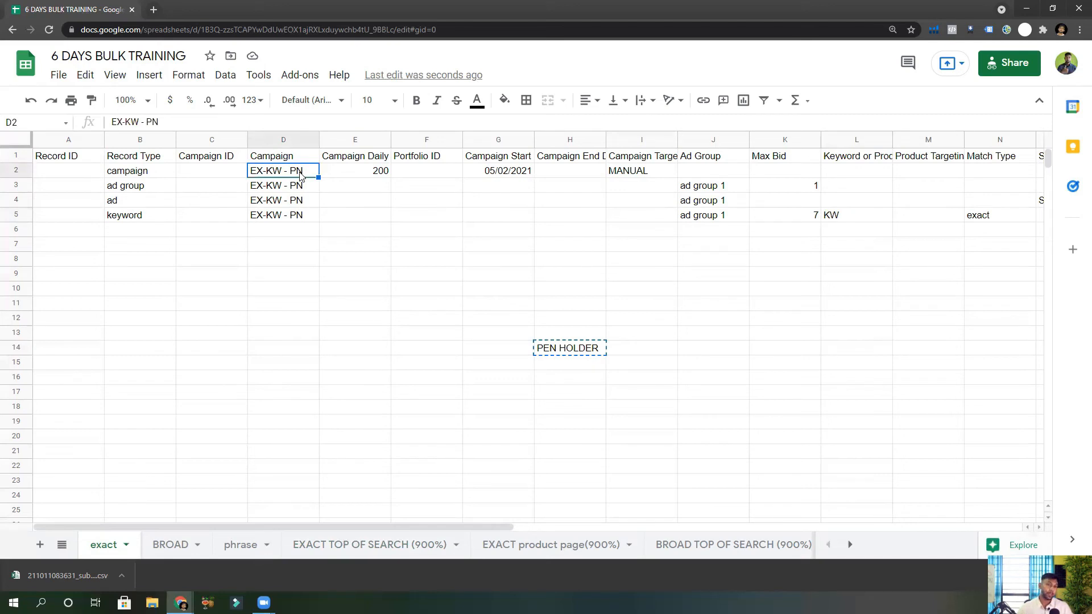
Find KW throughout the Campaign column D with case matching and replace all occurrences with PEN HOLDER.
left_click(265, 140)
left_click(85, 75)
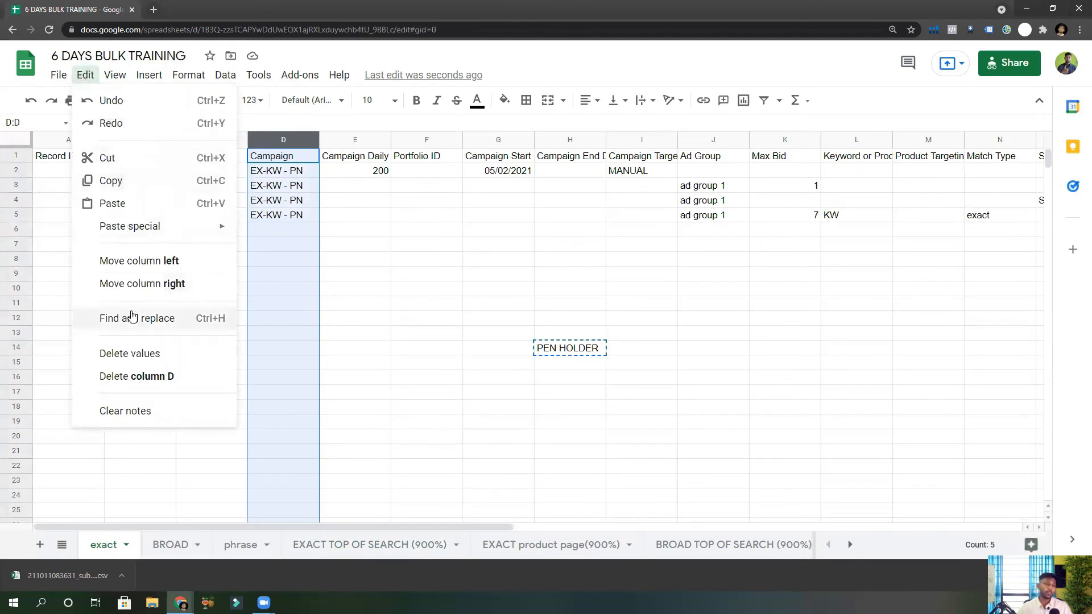
left_click(105, 318)
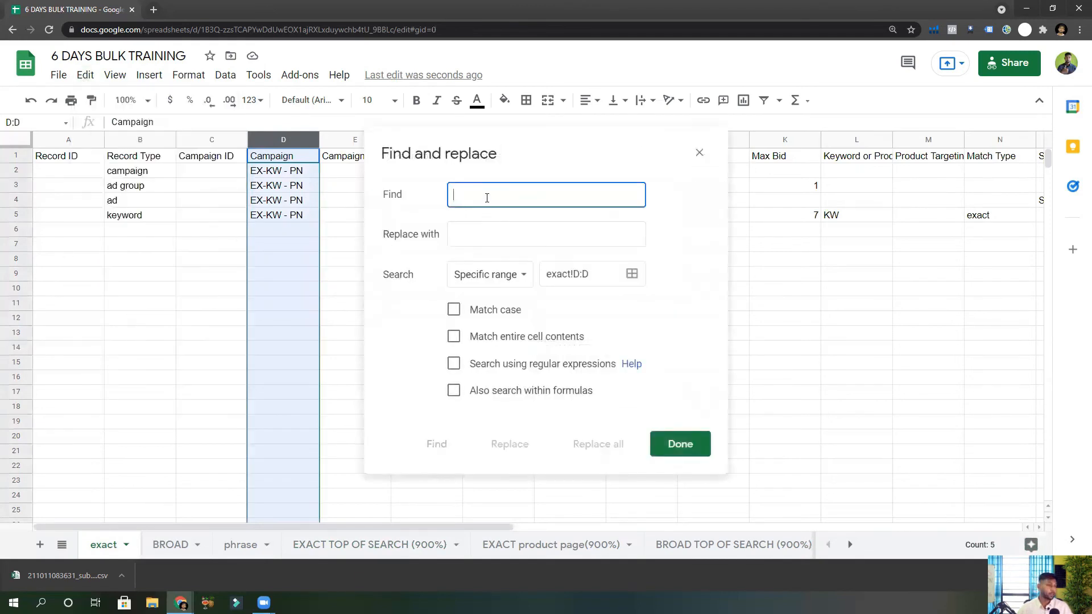
type("KW")
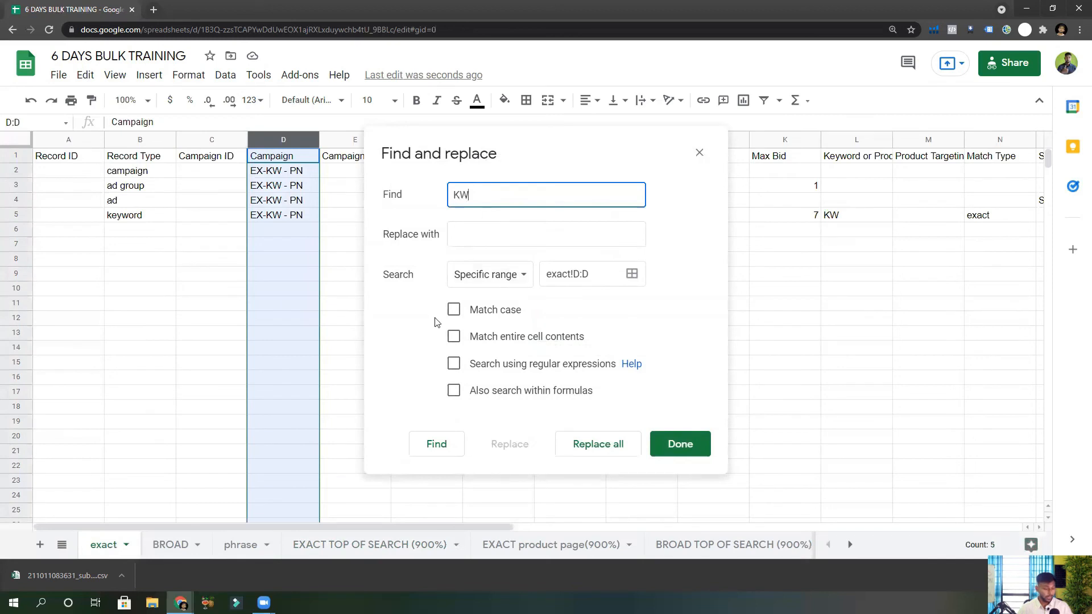
left_click(453, 309)
left_click(482, 231)
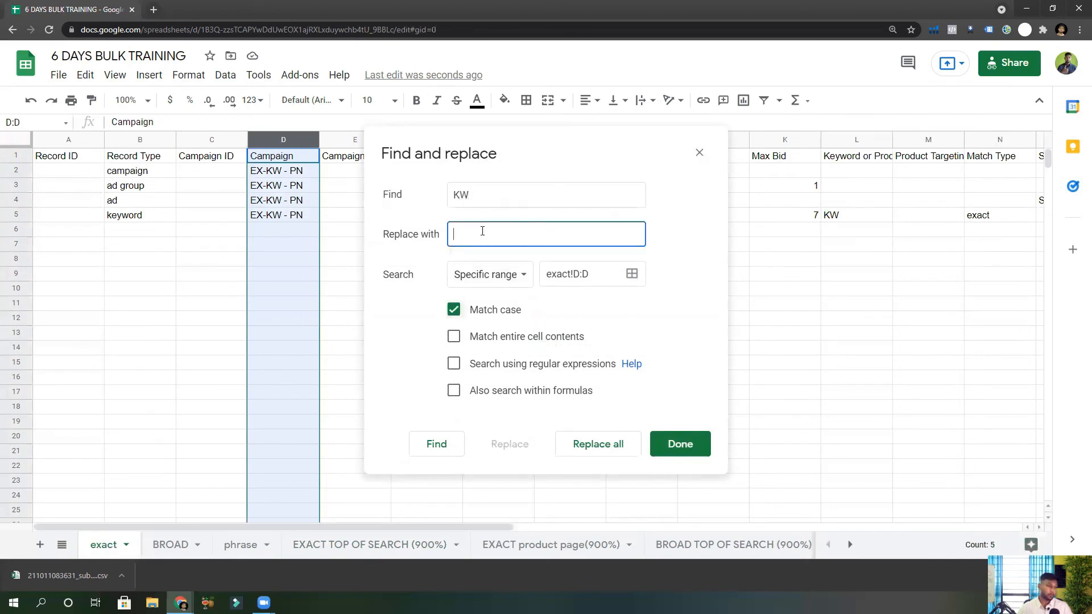
key("ctrl+v")
left_click(597, 444)
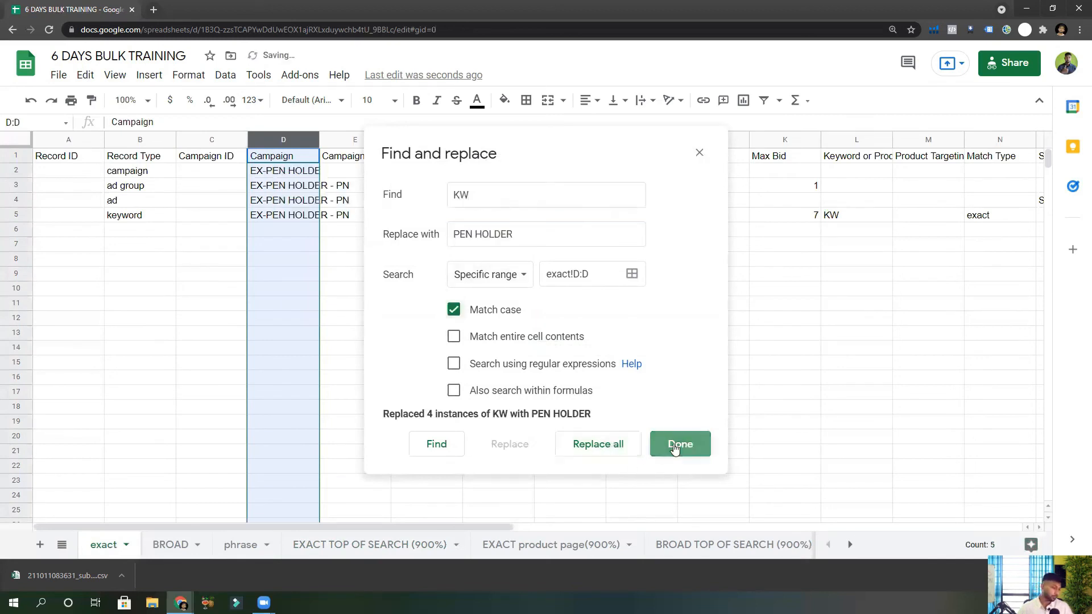
left_click(681, 444)
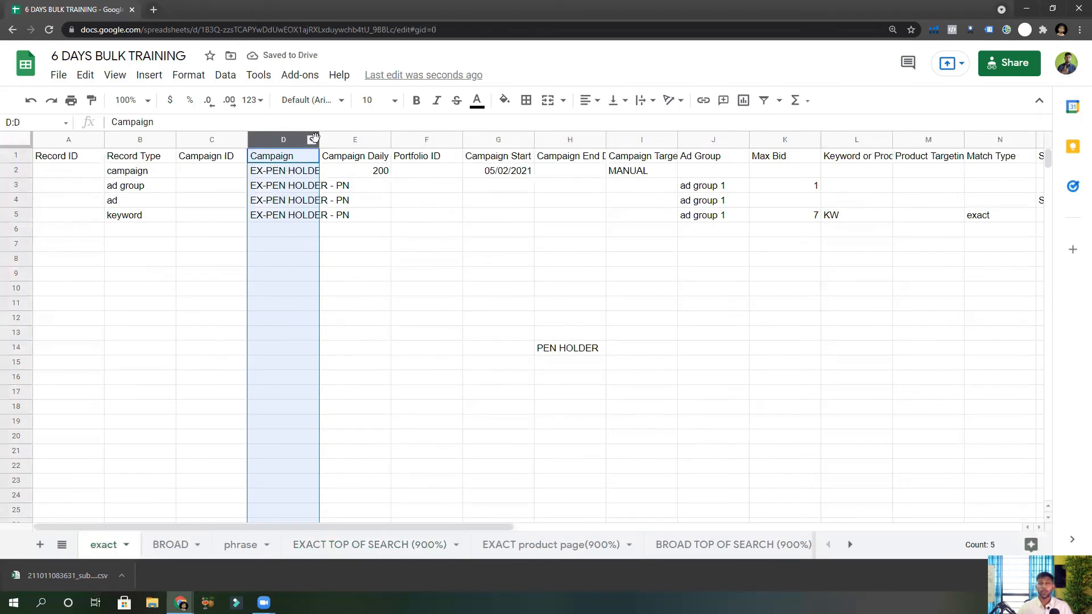
Widen the Campaign column to fit the full campaign names, and undo the width change.
left_click_drag(310, 140, 422, 153)
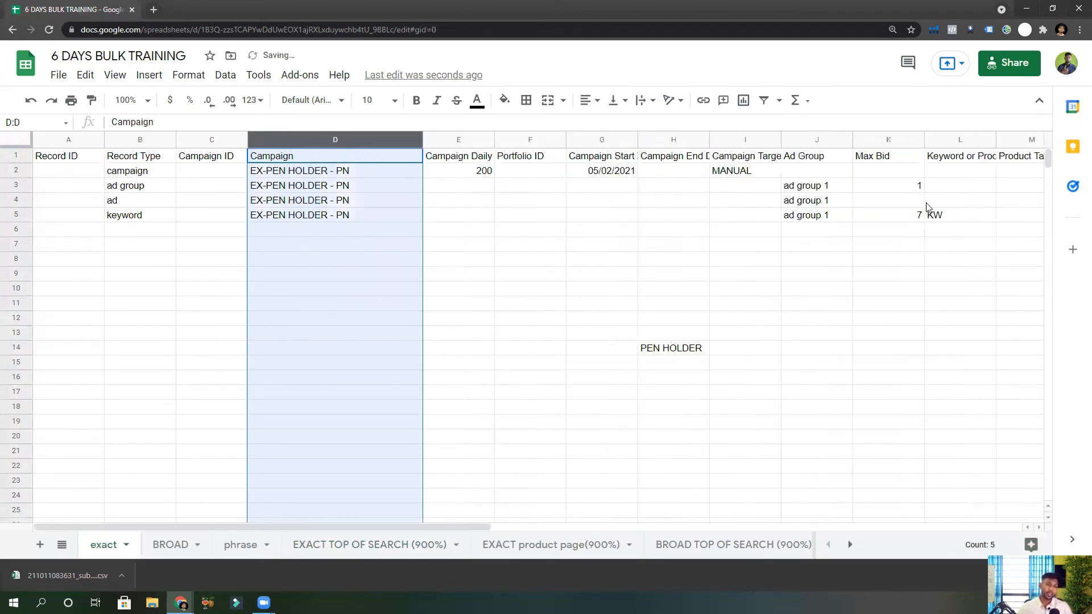
left_click(936, 215)
key("ctrl+z")
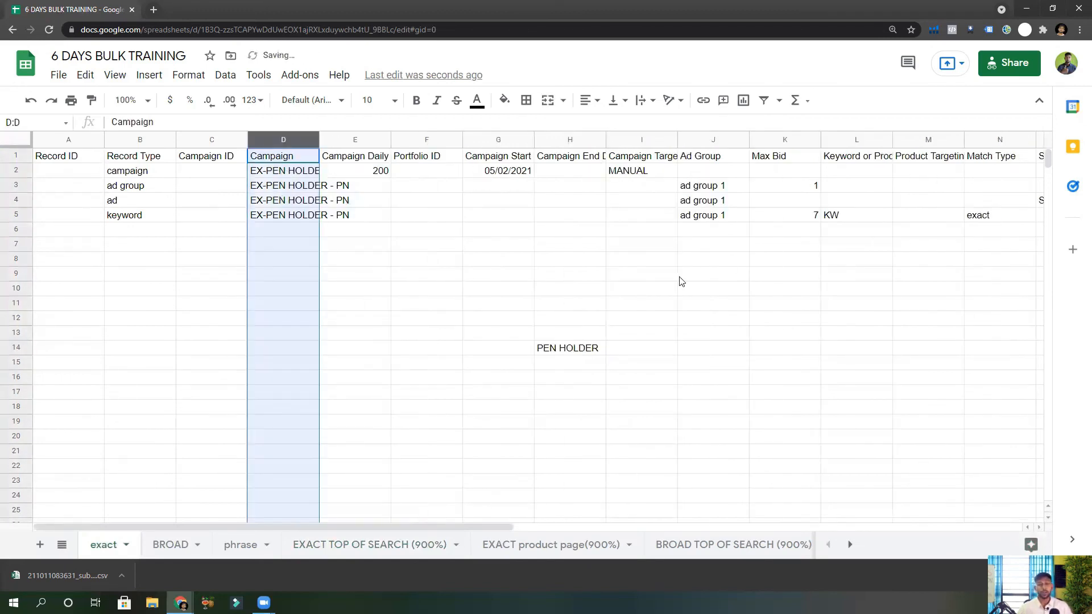
Undo the KW replacement that was limited to the Campaign column.
left_click(236, 263)
left_click_drag(14, 157, 13, 188)
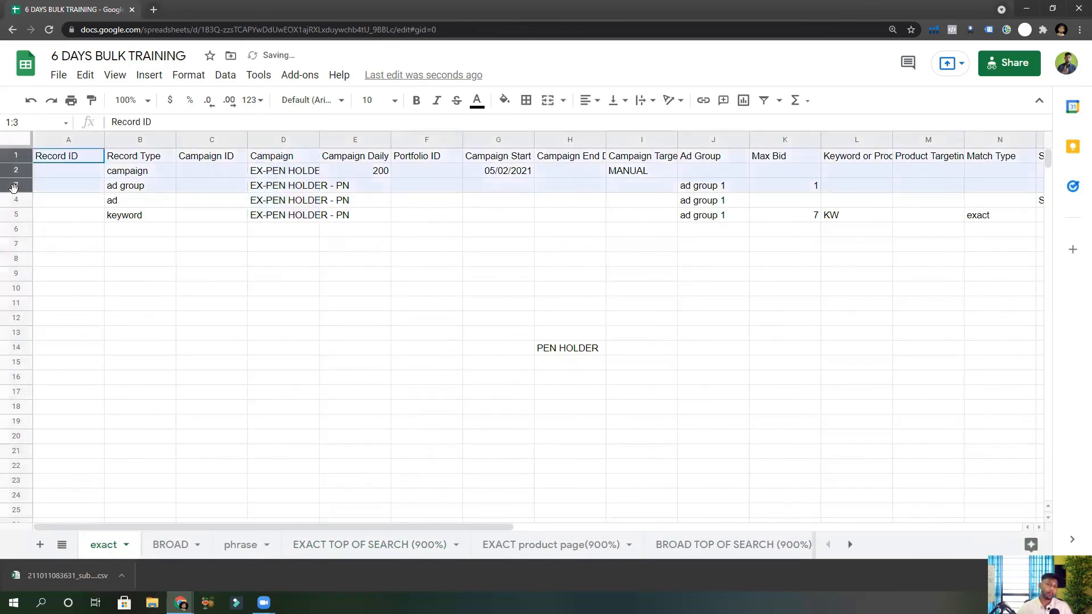
left_click(30, 175)
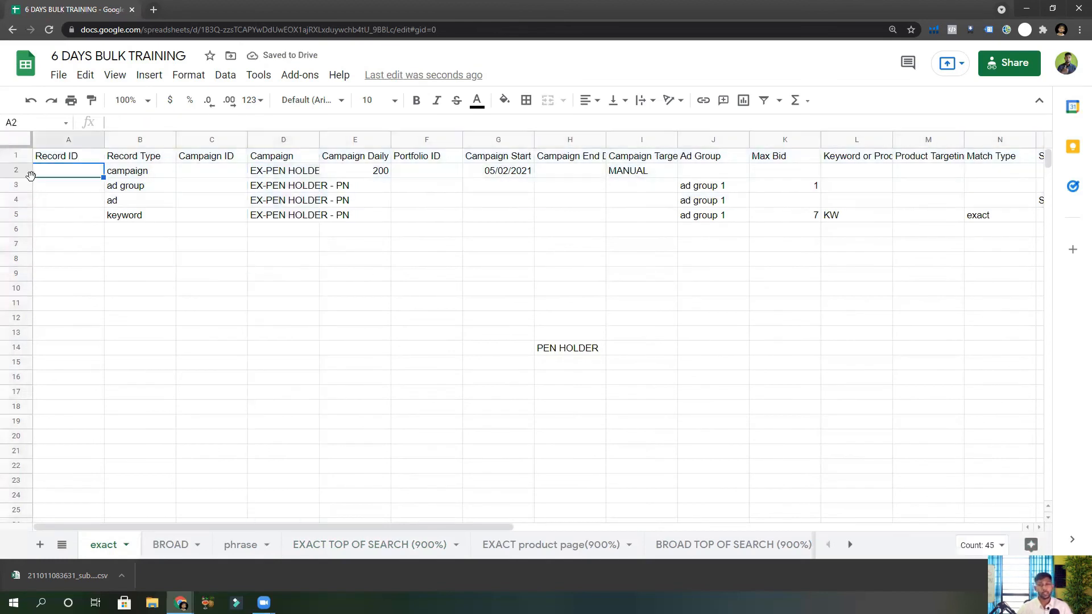
left_click_drag(17, 171, 16, 215)
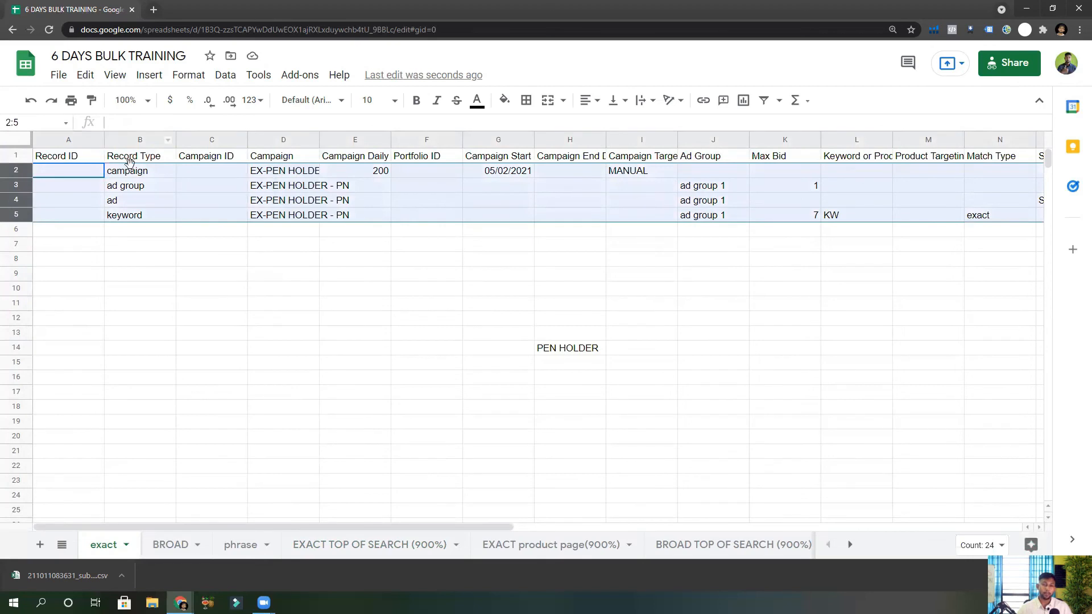
key("ctrl+z")
left_click(439, 378)
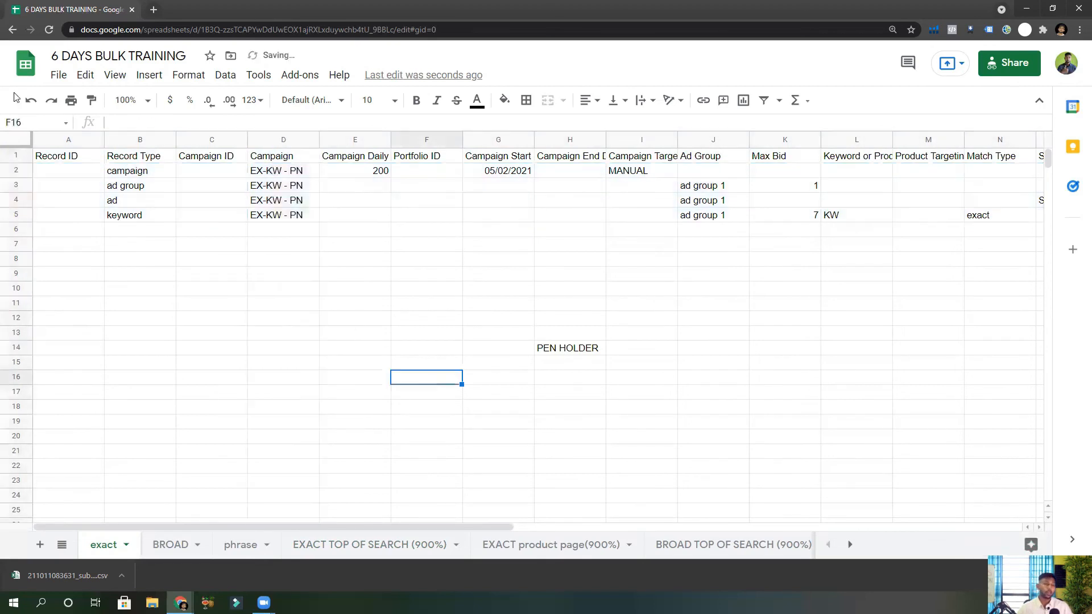
Find KW across rows 2 to 6 with case matching, replace all occurrences with PEN HOLDER, and check the keyword in L5.
left_click_drag(17, 171, 20, 224)
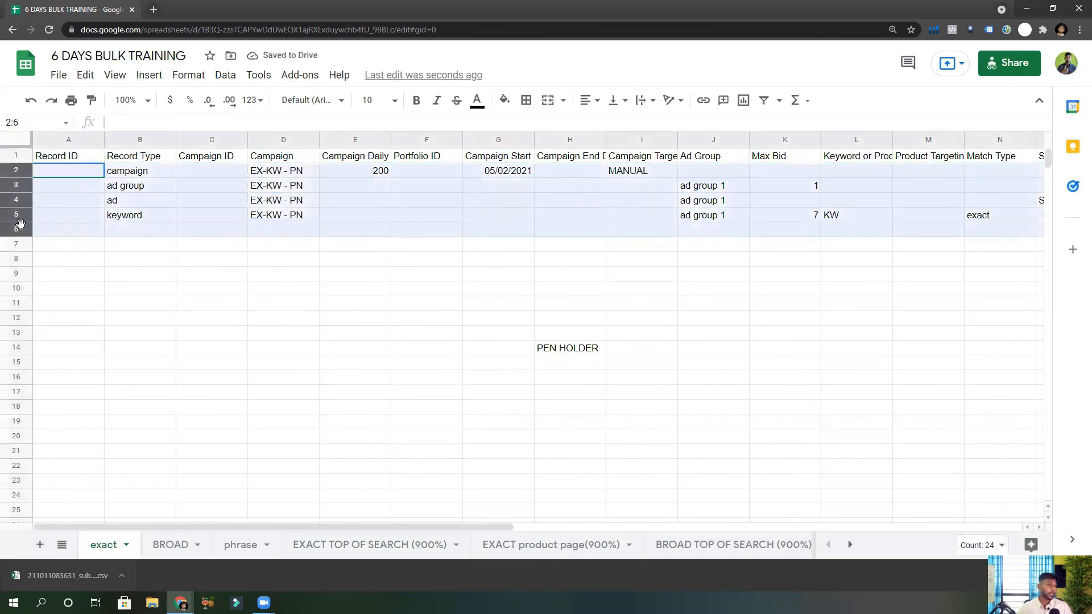
left_click(85, 74)
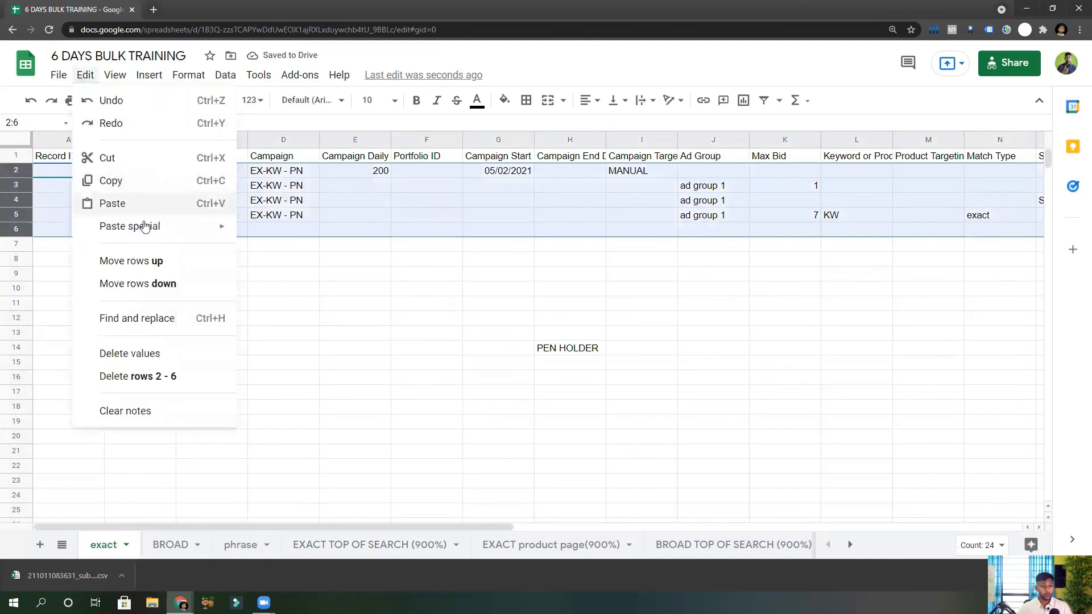
left_click(145, 316)
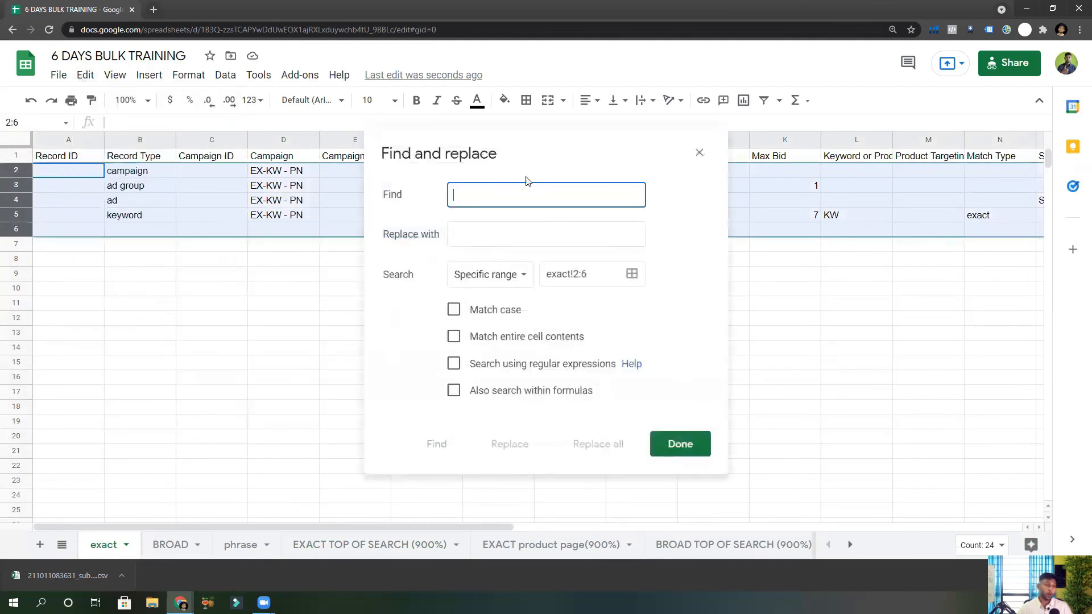
type("KW")
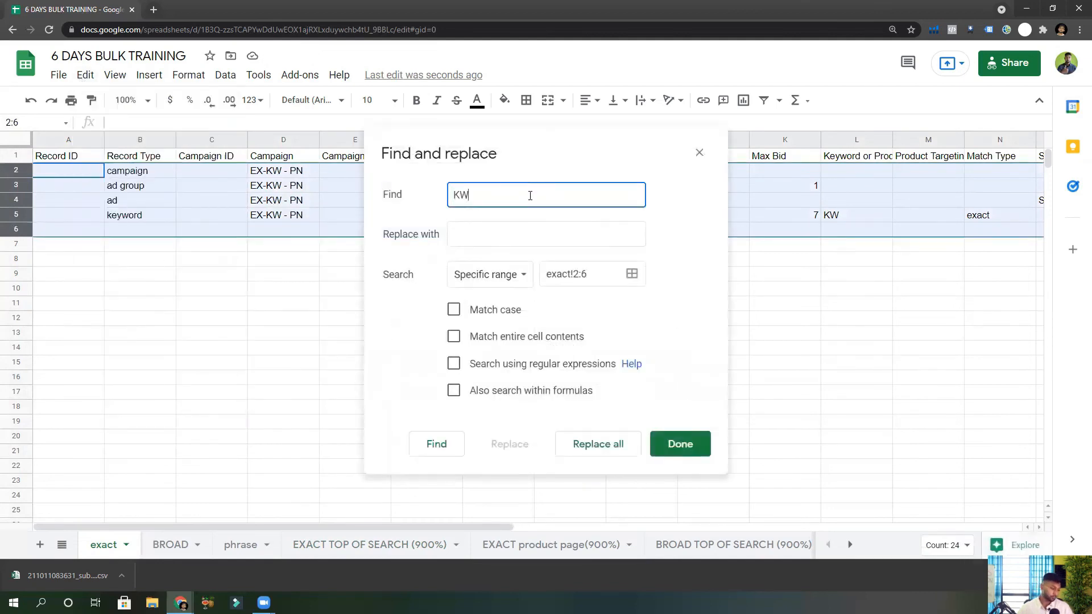
left_click(530, 227)
type("PEN HOLDER")
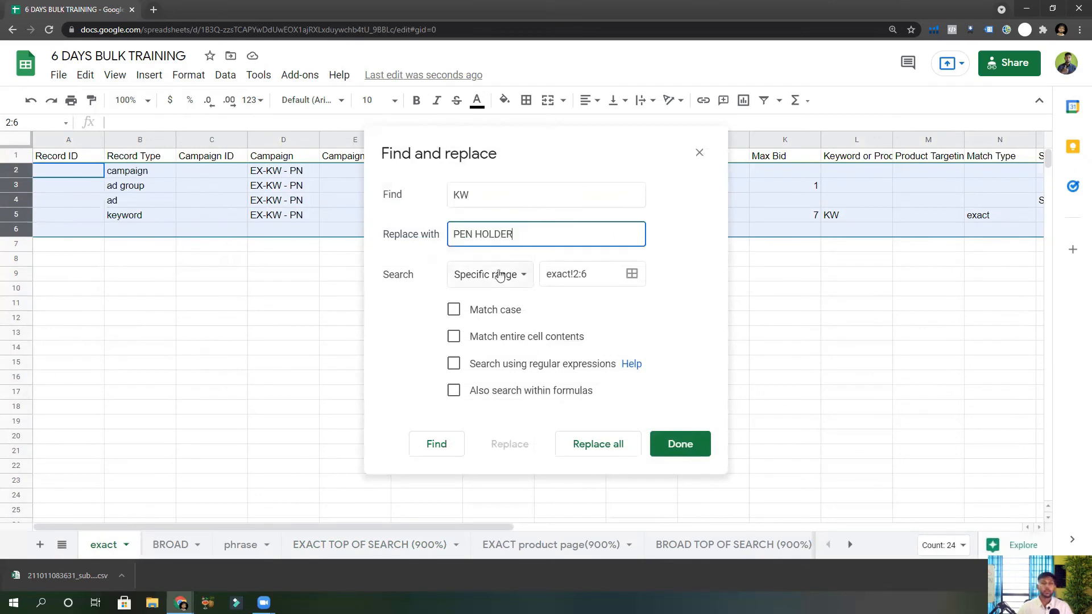
left_click(455, 310)
left_click(591, 439)
left_click(677, 445)
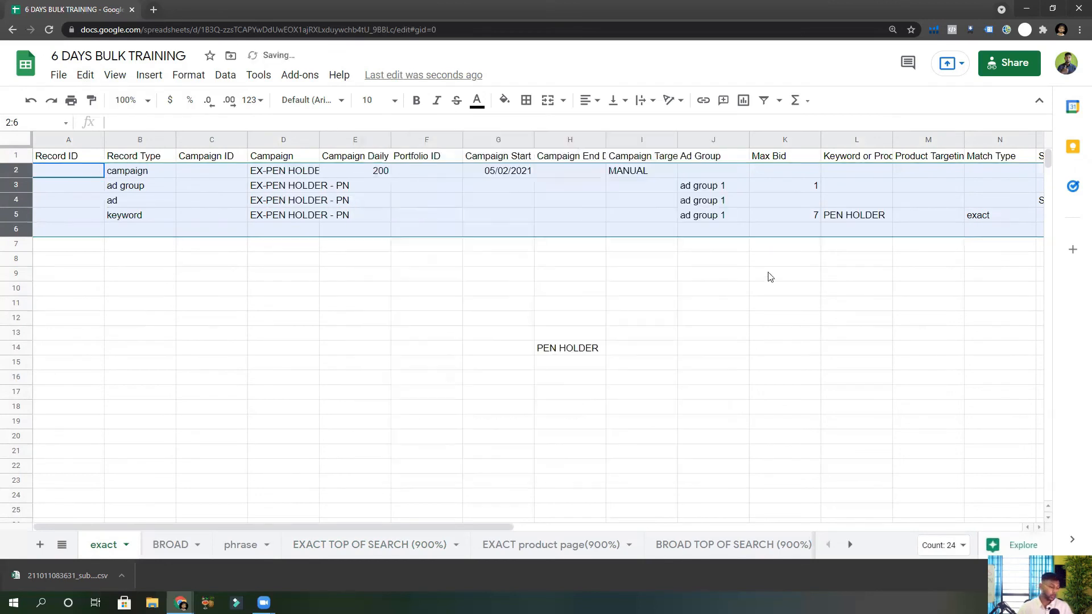
left_click(844, 215)
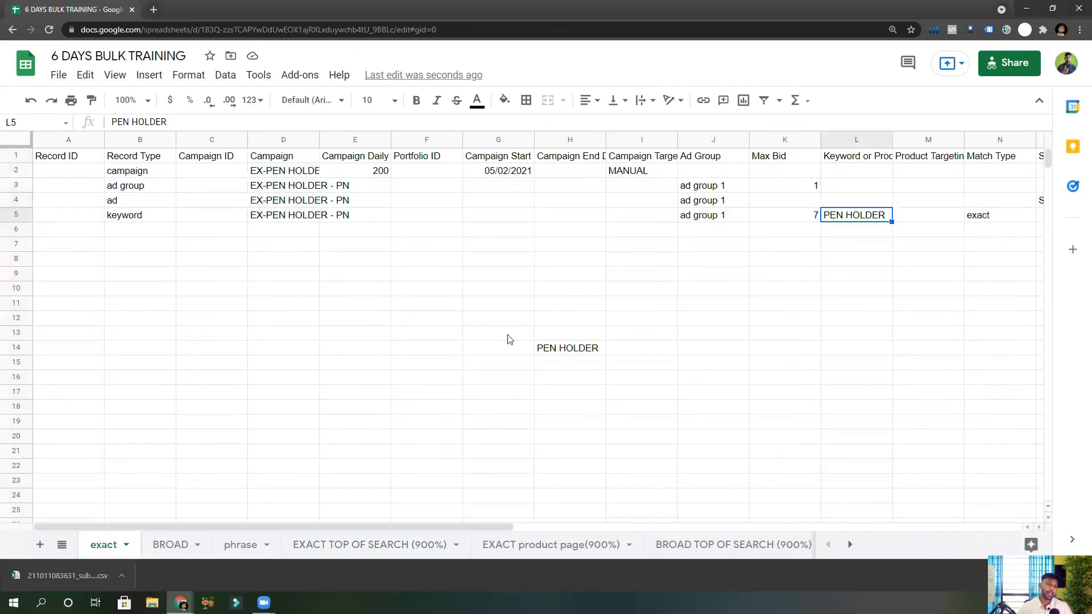
Clear the sample keyword PEN HOLDER from H14 and select the campaign name in D2.
left_click(575, 348)
key("Delete")
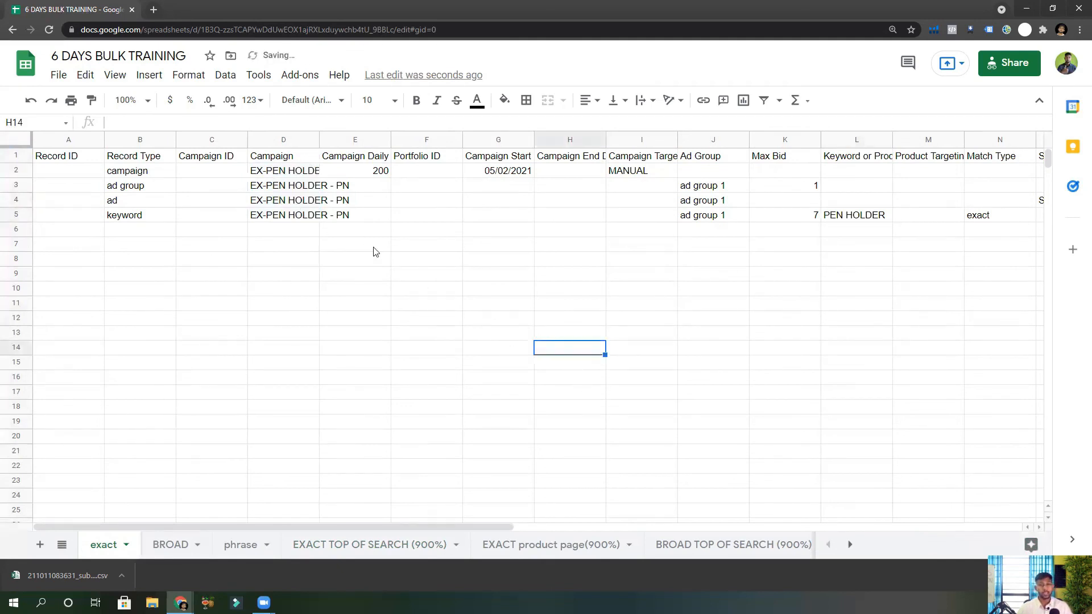
left_click(253, 177)
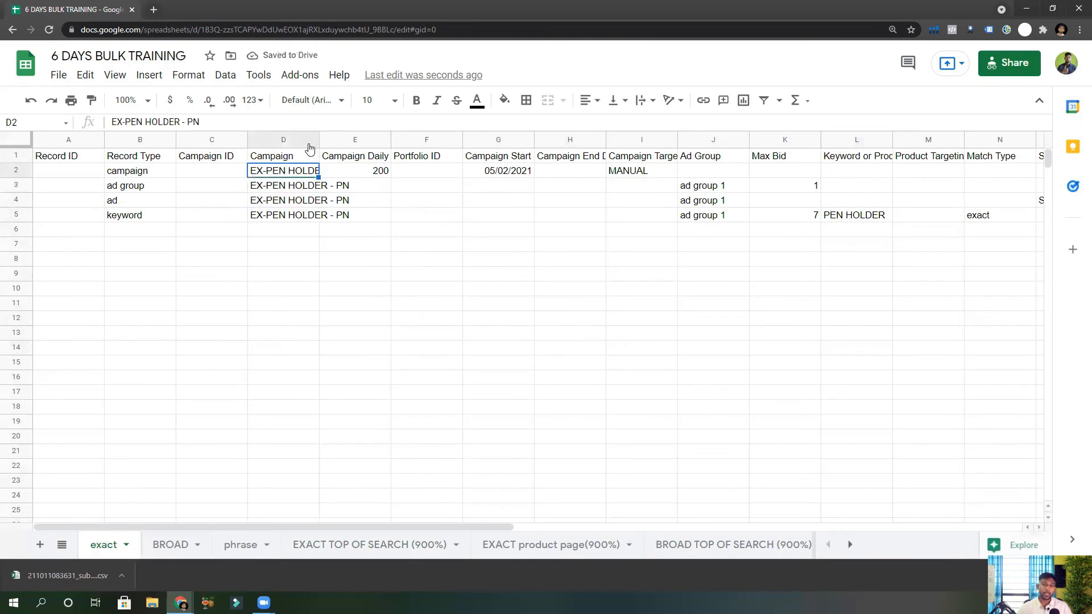
Widen the Campaign column and replace every PN in that column with PEN.
left_click_drag(319, 138, 355, 139)
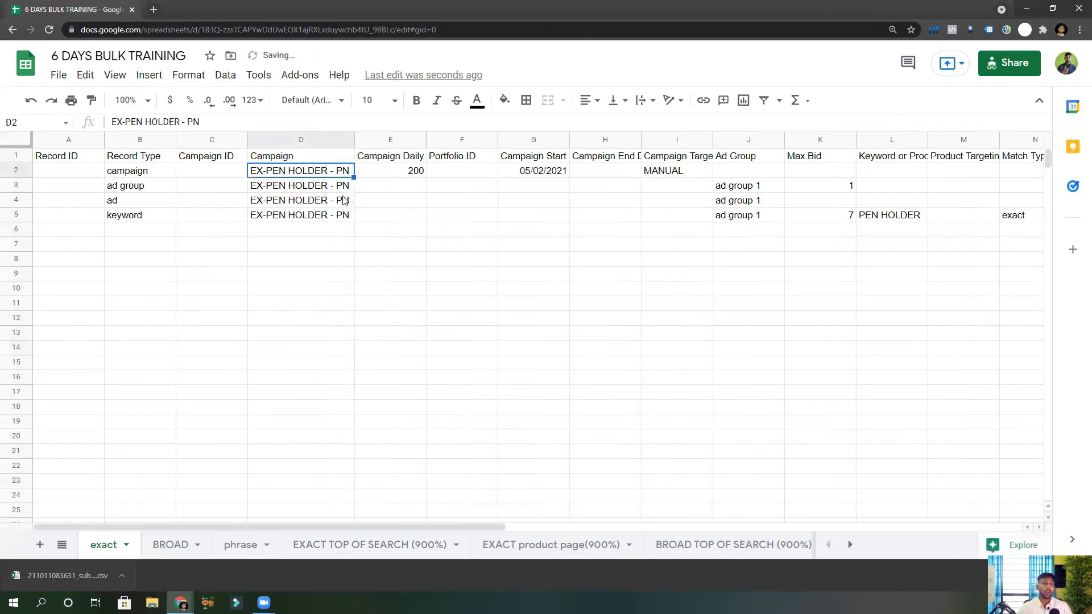
left_click(319, 140)
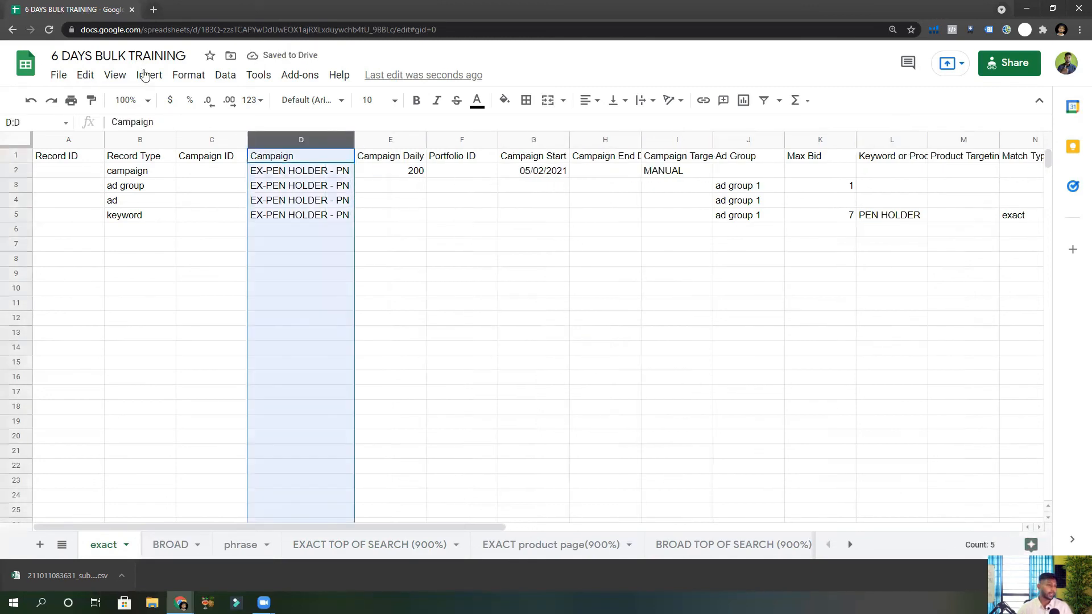
left_click(85, 75)
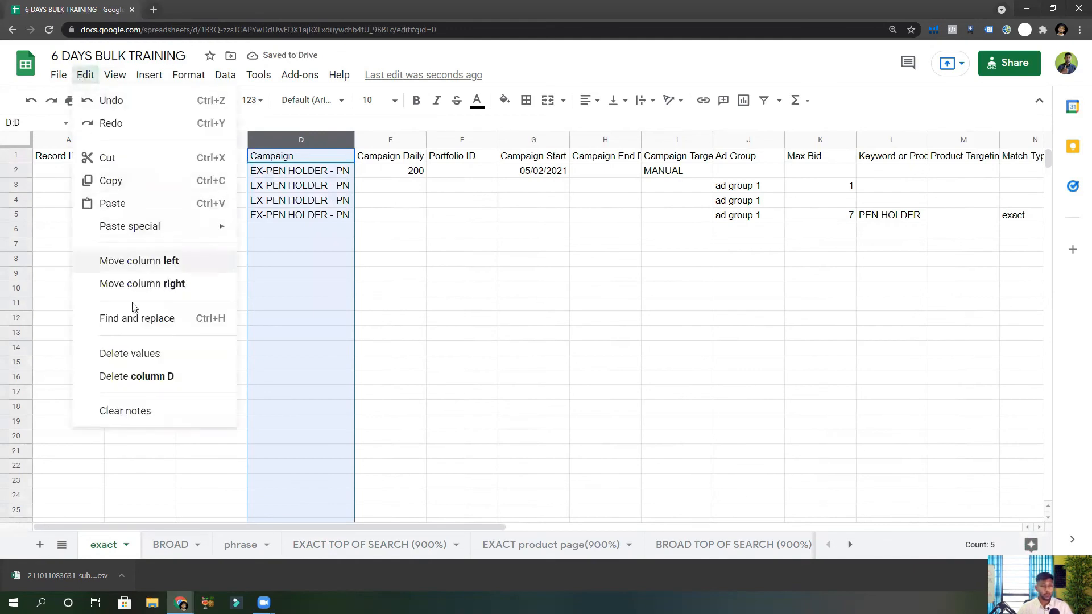
left_click(137, 319)
type("PN")
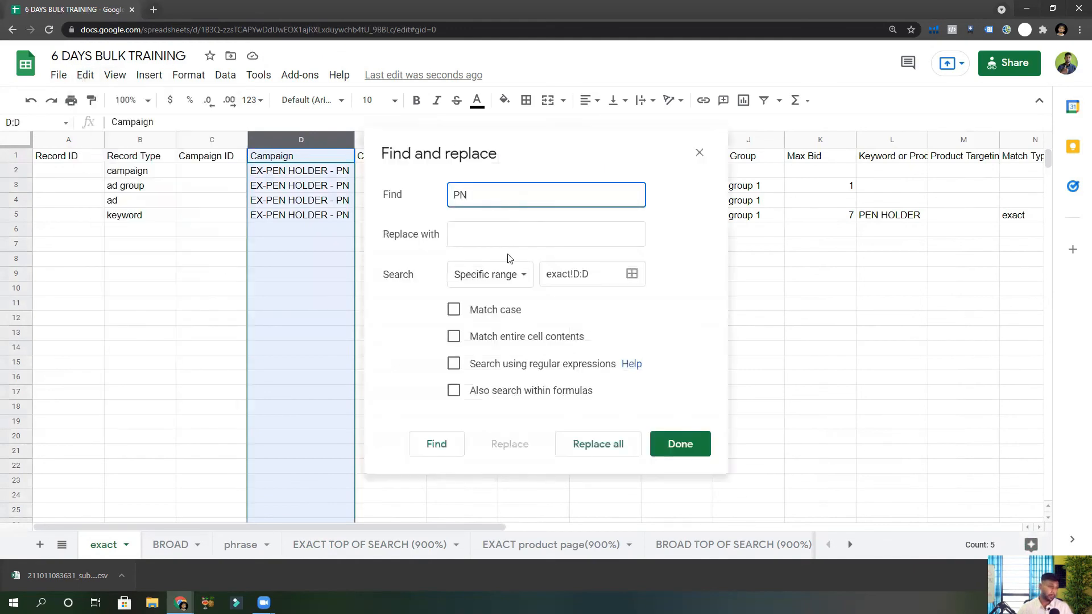
left_click(507, 235)
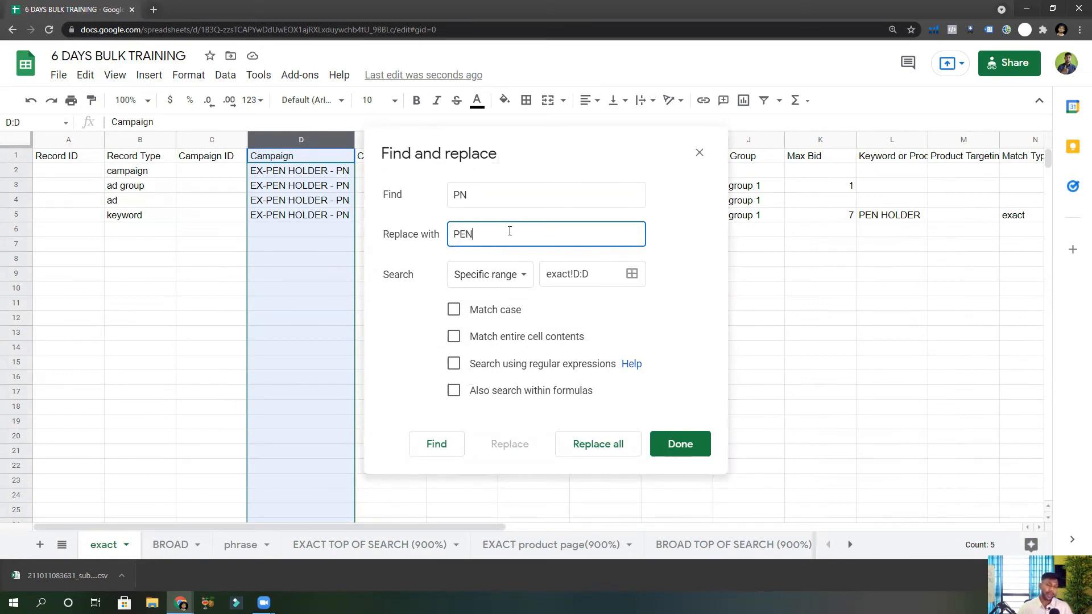
left_click(596, 447)
left_click(679, 444)
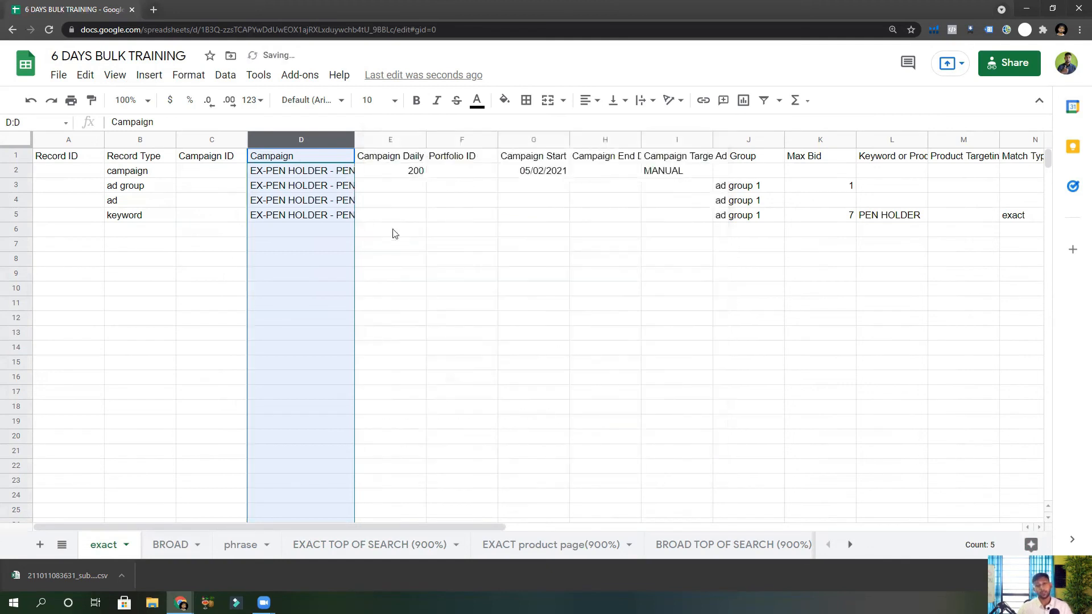
left_click(441, 303)
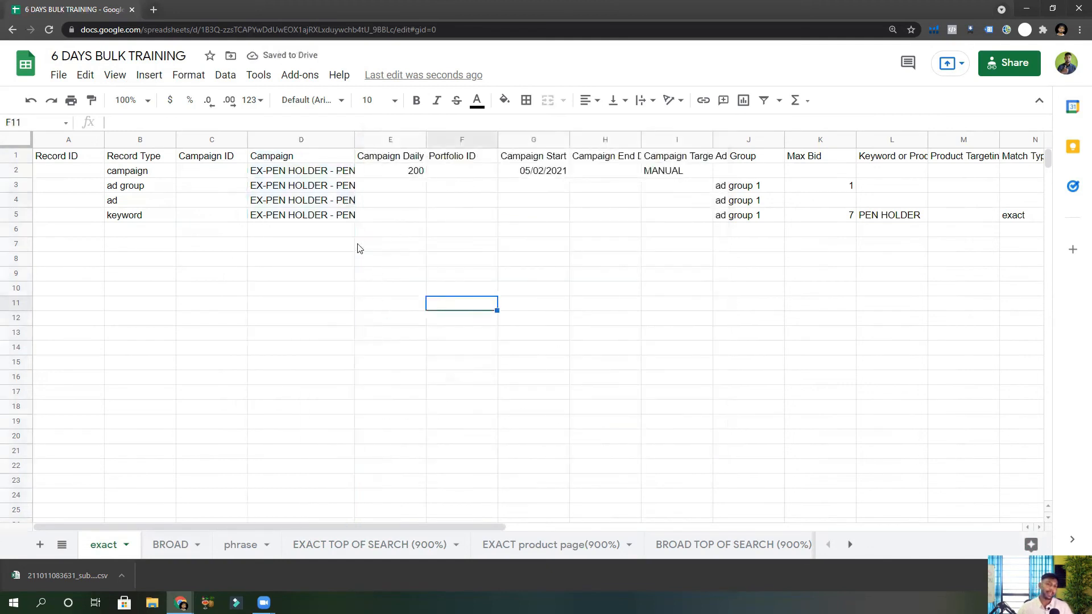
Copy the PEN HOLDER keyword row 5 into row 6.
left_click(892, 222)
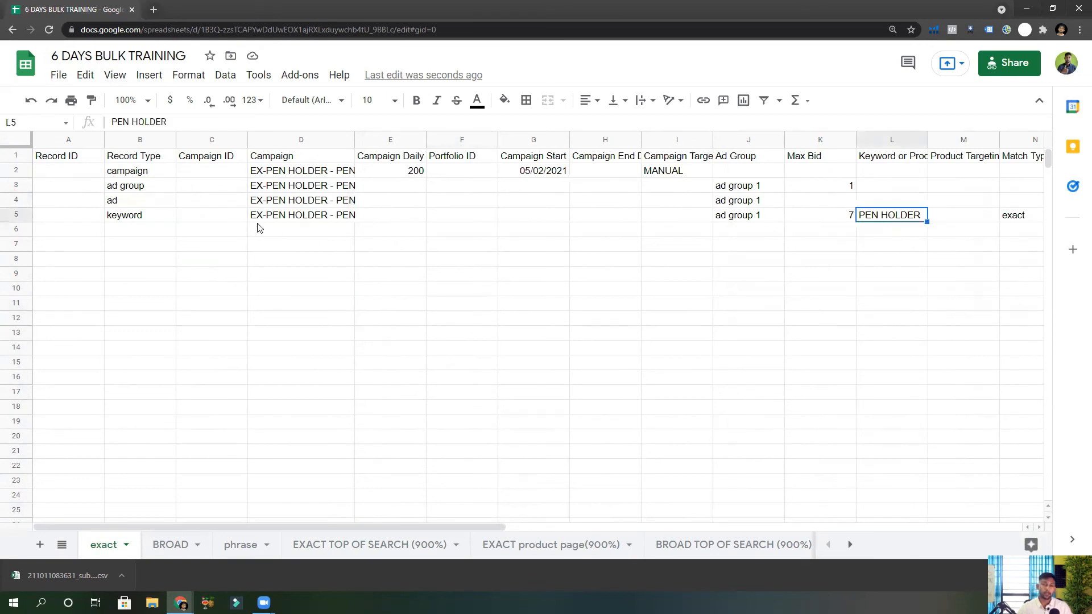
left_click(17, 215)
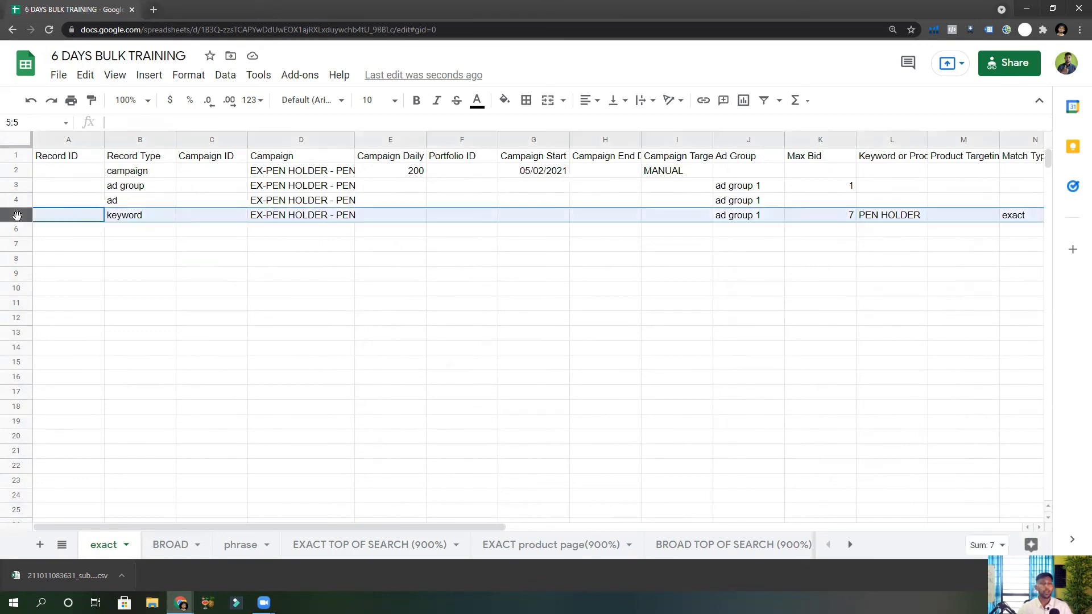
key("ctrl+c")
left_click(49, 233)
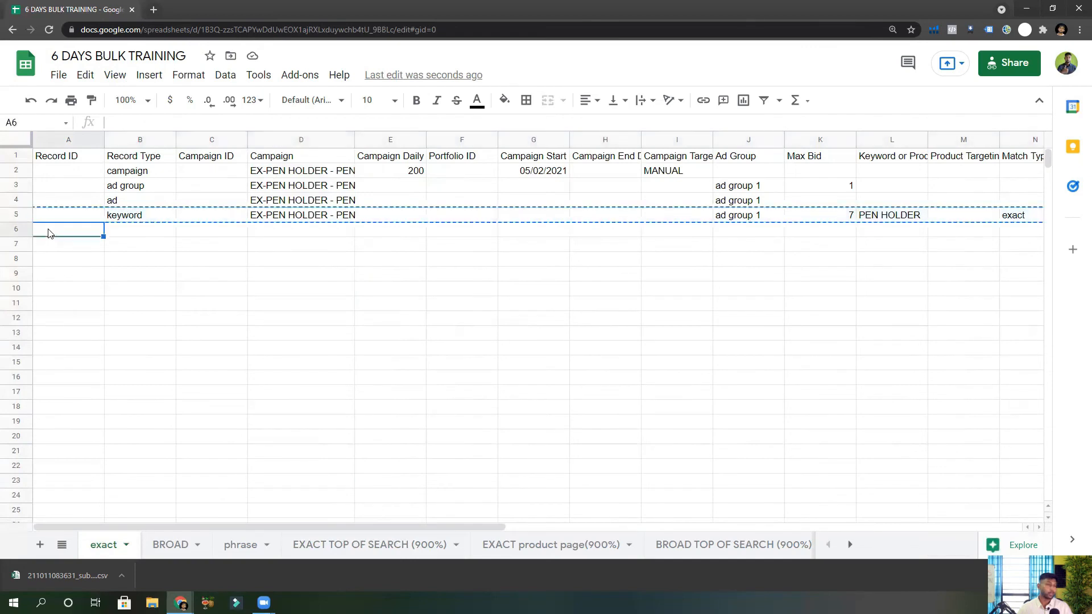
key("ctrl+v")
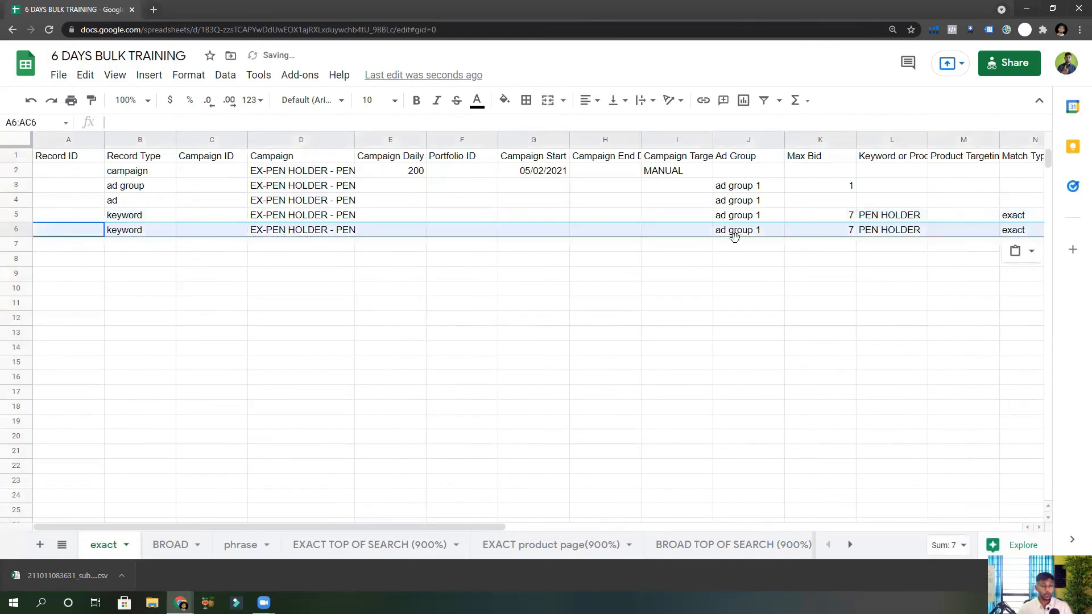
Change the keyword in L6 to RED PEN HOLDER.
left_click(870, 232)
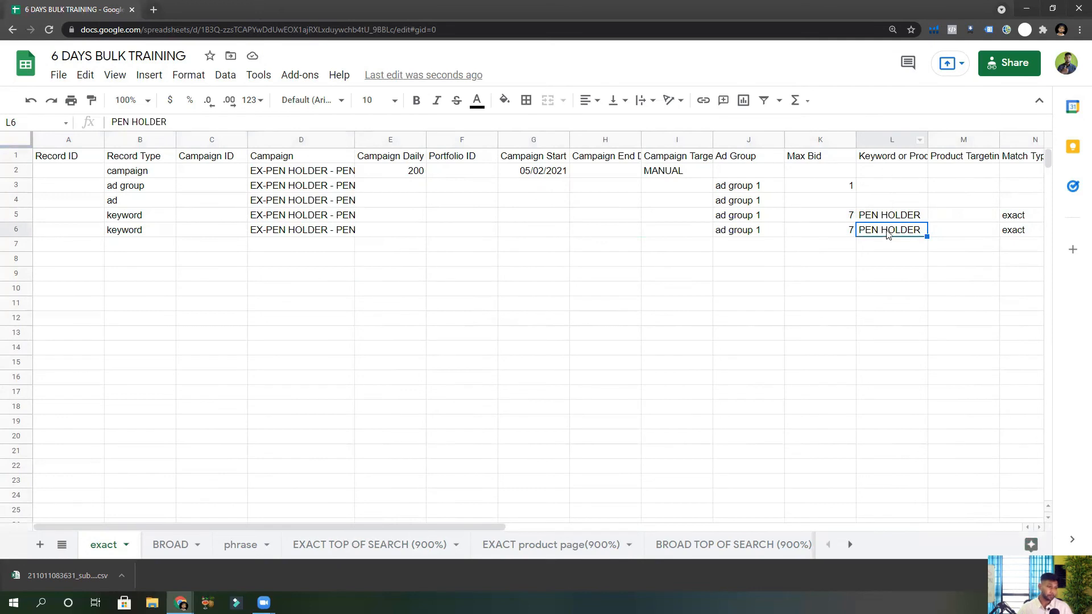
double_click(888, 233)
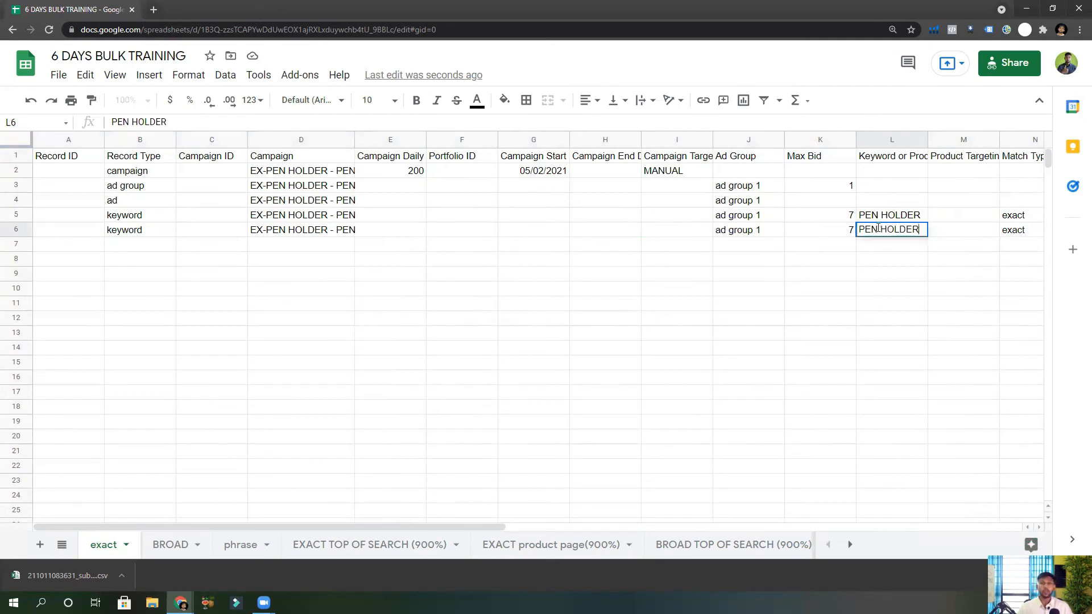
left_click(860, 229)
type("RE")
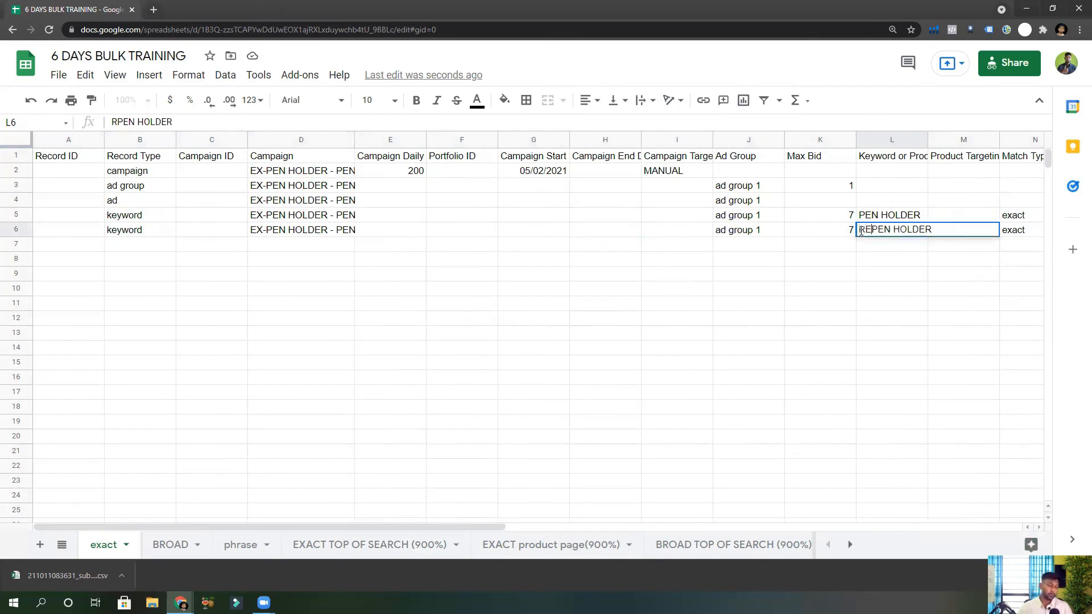
left_click(908, 274)
left_click(874, 231)
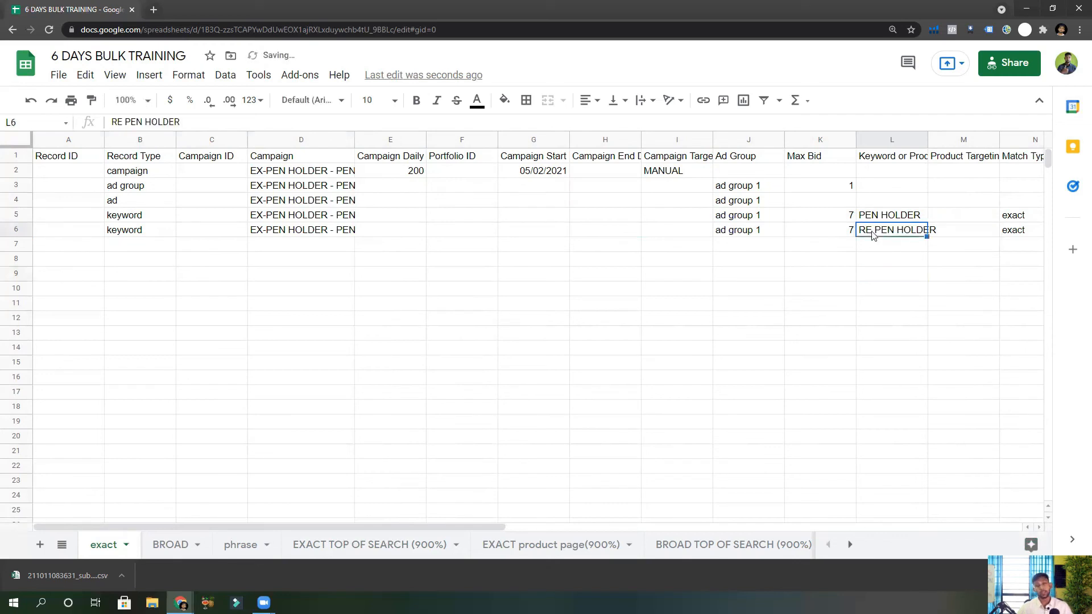
double_click(876, 229)
type("D")
left_click(875, 265)
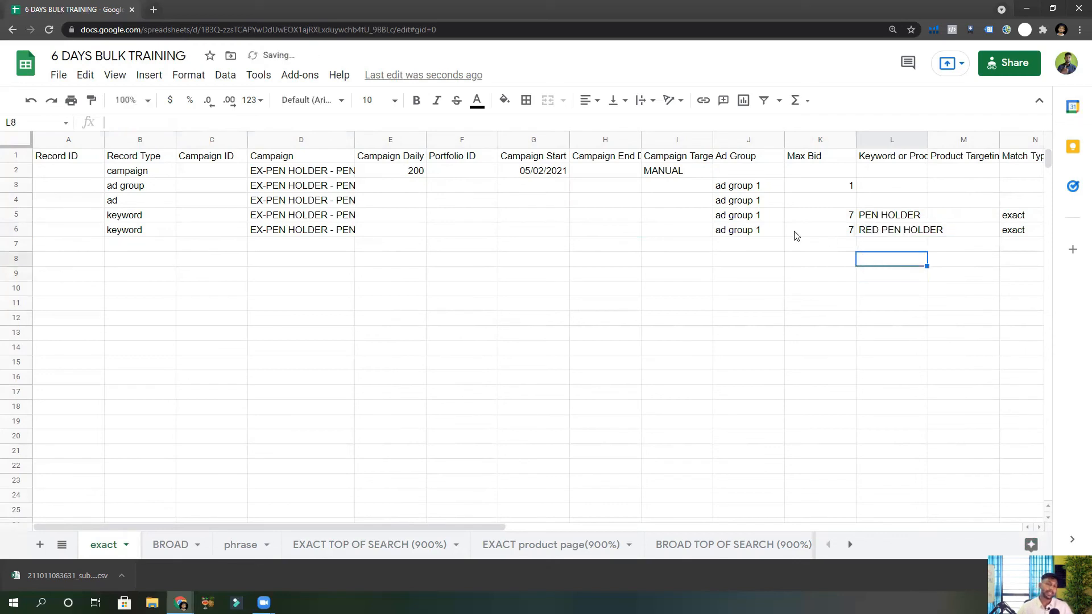
Check the duplicated keyword row 6 across all its columns, from the keyword to the bid placement fields and back to Record ID.
left_click(918, 233)
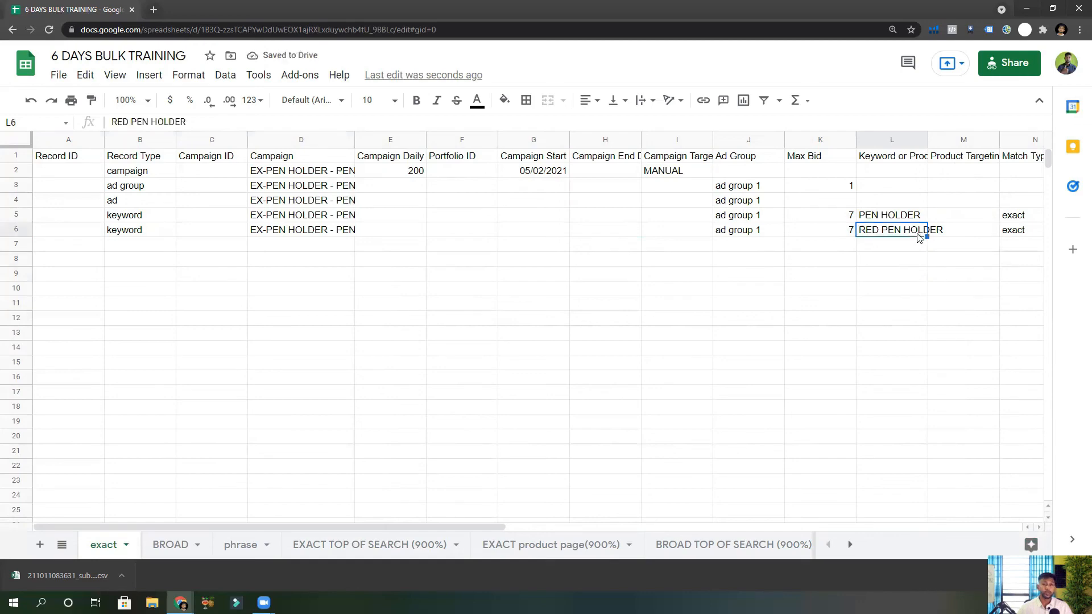
key("Right")
key("Right")
key("Right")
key("Right")
key("Right")
key("Right")
key("Right")
key("Right")
key("Right")
key("Right")
key("Right")
key("Right")
key("Right")
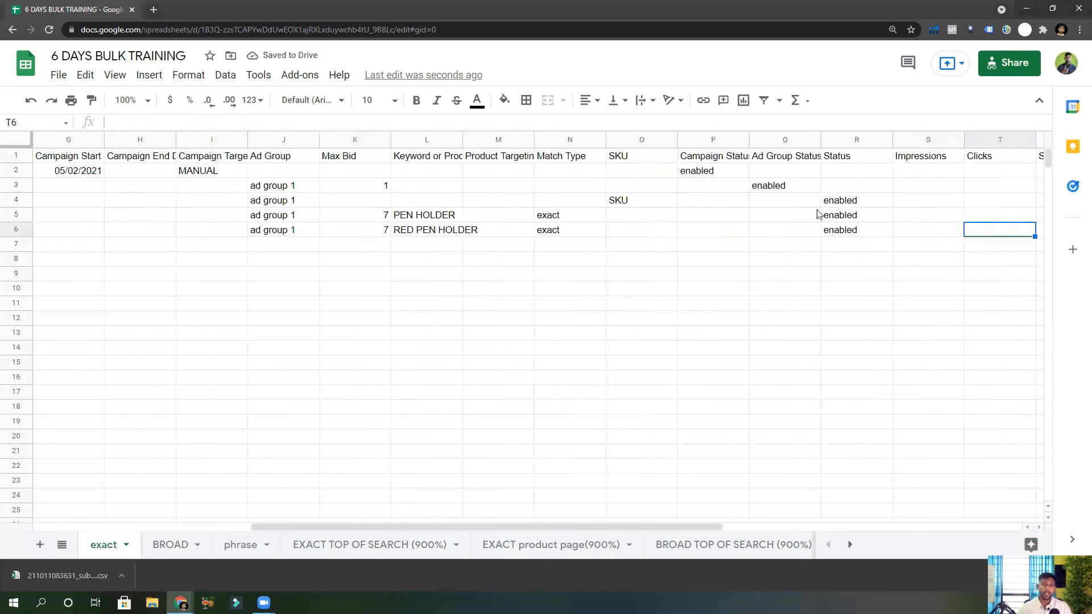
key("Right")
key("Right")
key("Right")
key("Right")
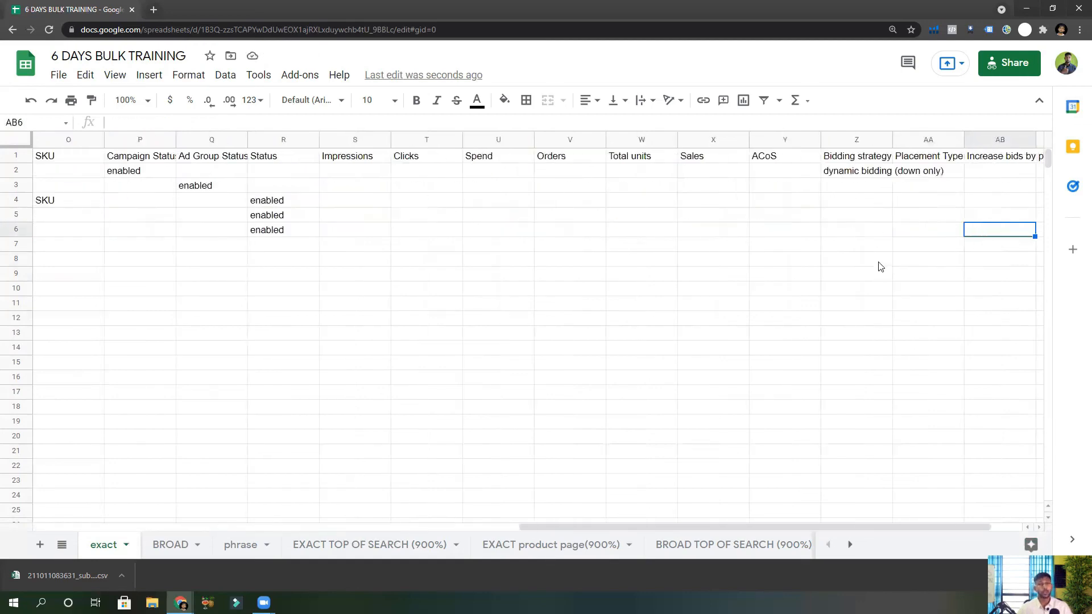
key("Left")
key("Left")
key("Left")
key("Left")
key("Left")
key("Left")
key("Left")
key("Left")
key("Left")
key("Left")
key("Left")
key("Left")
key("Left")
key("Left")
key("Left")
key("Left")
key("Left")
key("Left")
key("Left")
key("Left")
key("Left")
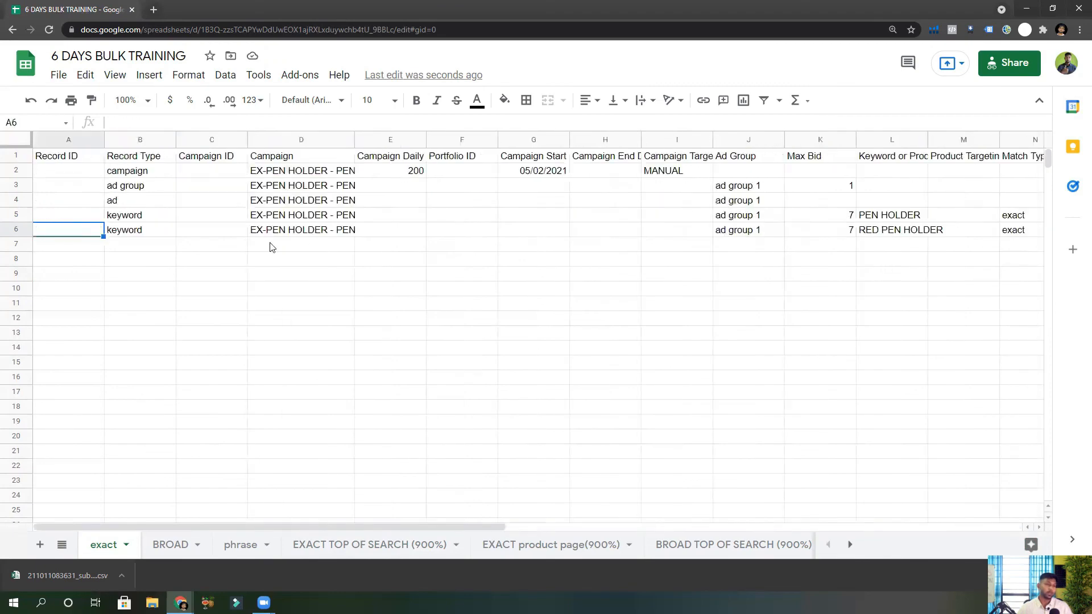
Review the record types in B2:B6 and compare the campaign names of the two keyword rows.
left_click(253, 220)
left_click(267, 233)
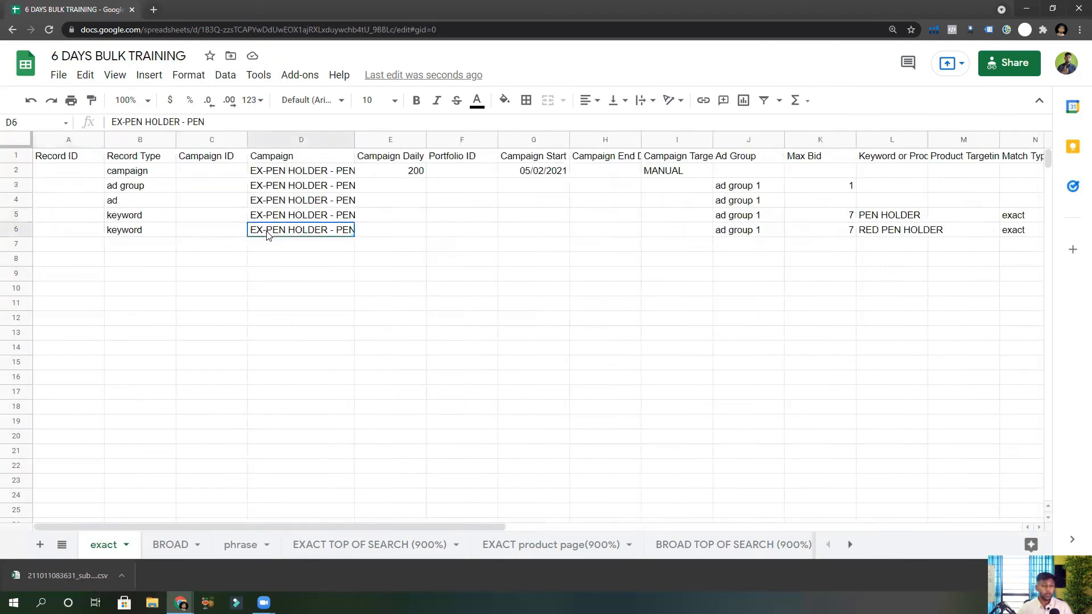
left_click(139, 173)
left_click(141, 186)
left_click(144, 200)
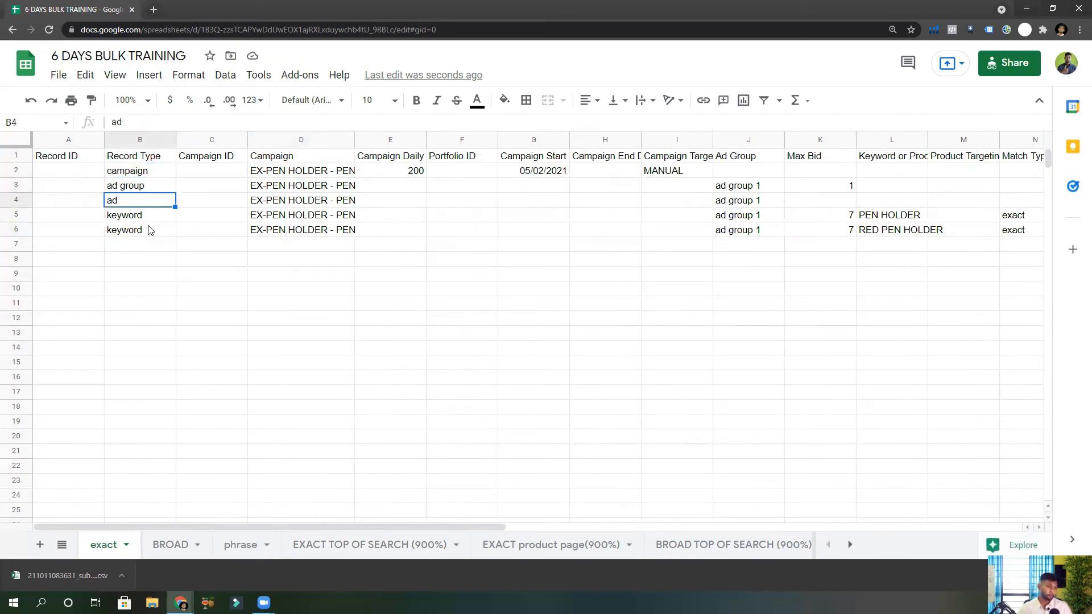
left_click_drag(147, 219, 150, 229)
left_click(281, 229)
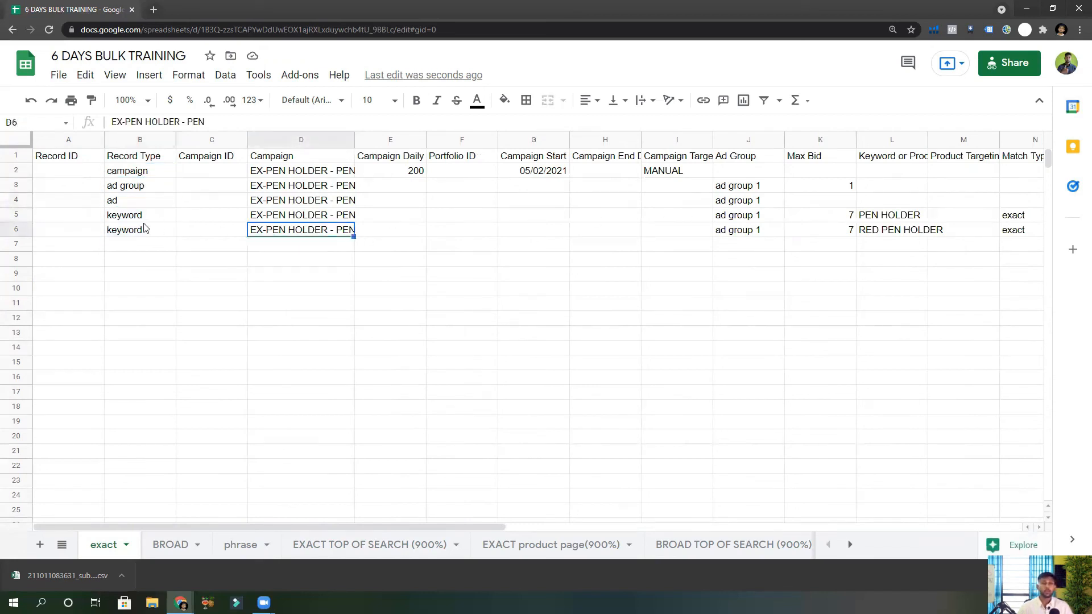
Copy the RED PEN HOLDER keyword row 6 into row 7.
left_click(19, 229)
key("ctrl+c")
left_click(50, 248)
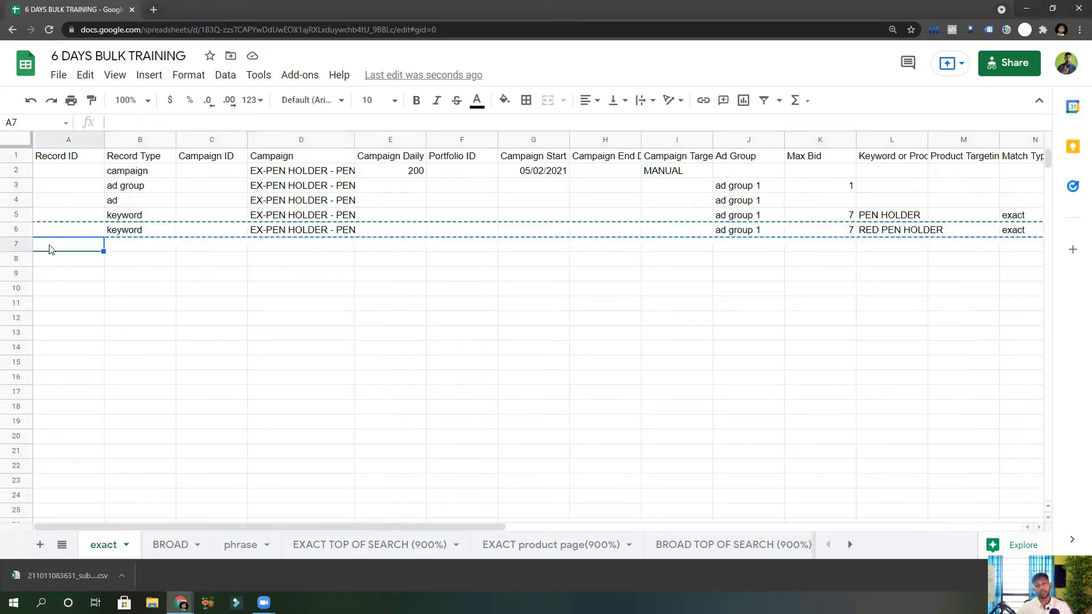
key("ctrl+v")
left_click(208, 279)
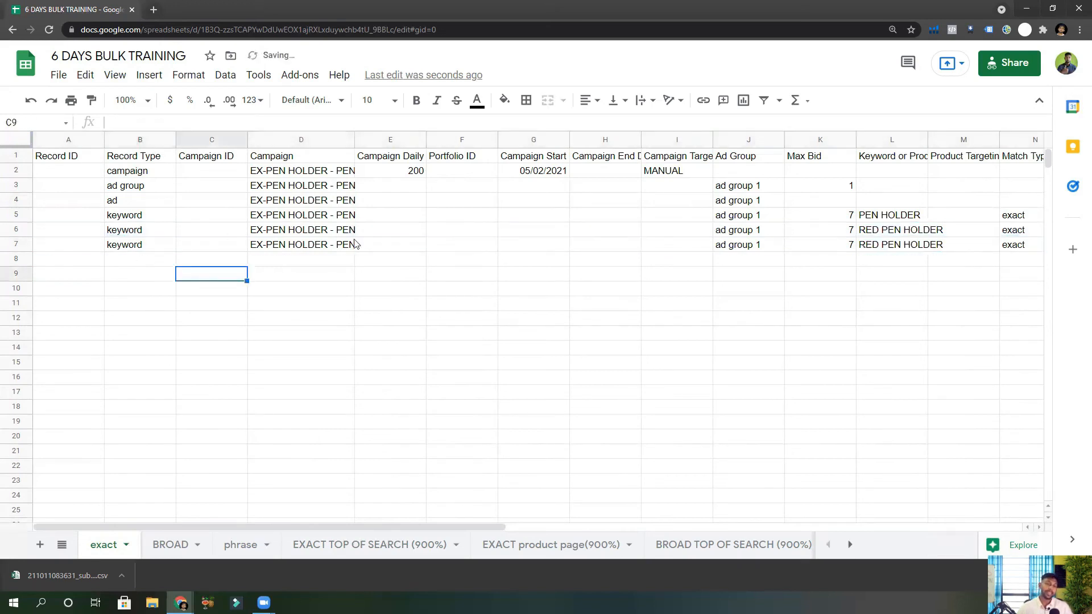
Replace RED with BLAVK in the L7 keyword so it reads BLAVK PEN HOLDER, and check the keywords in L6 and L7.
double_click(881, 245)
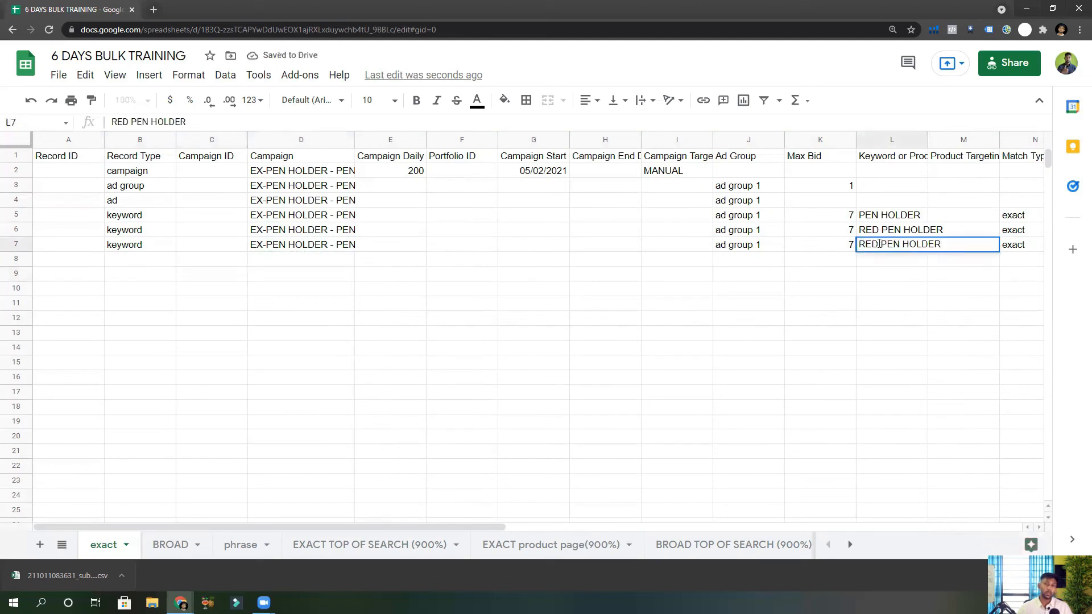
left_click_drag(880, 246, 843, 248)
type("BLAV")
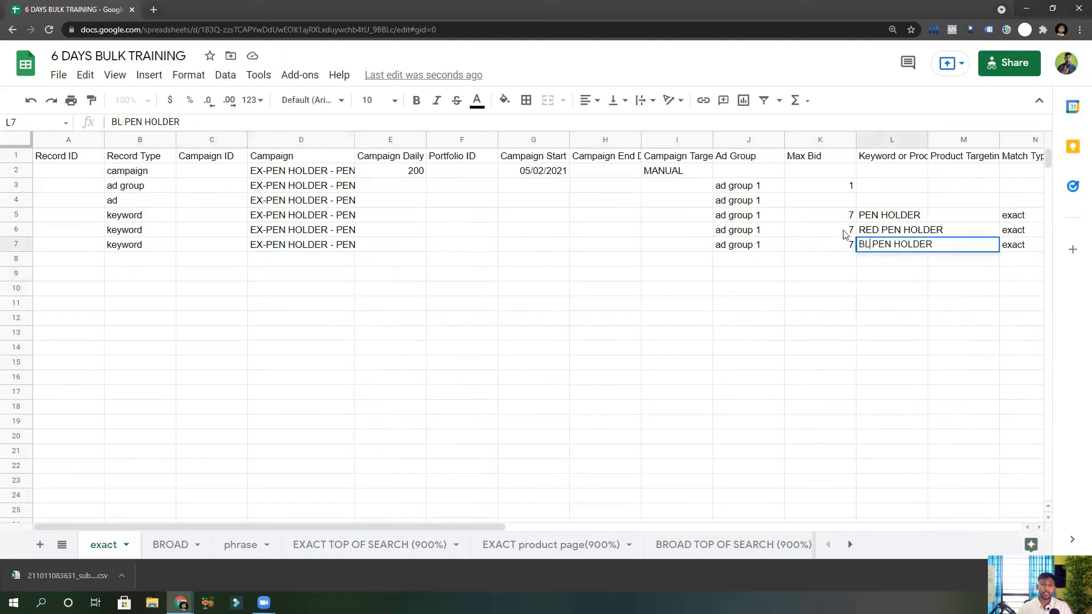
type("K")
left_click(860, 274)
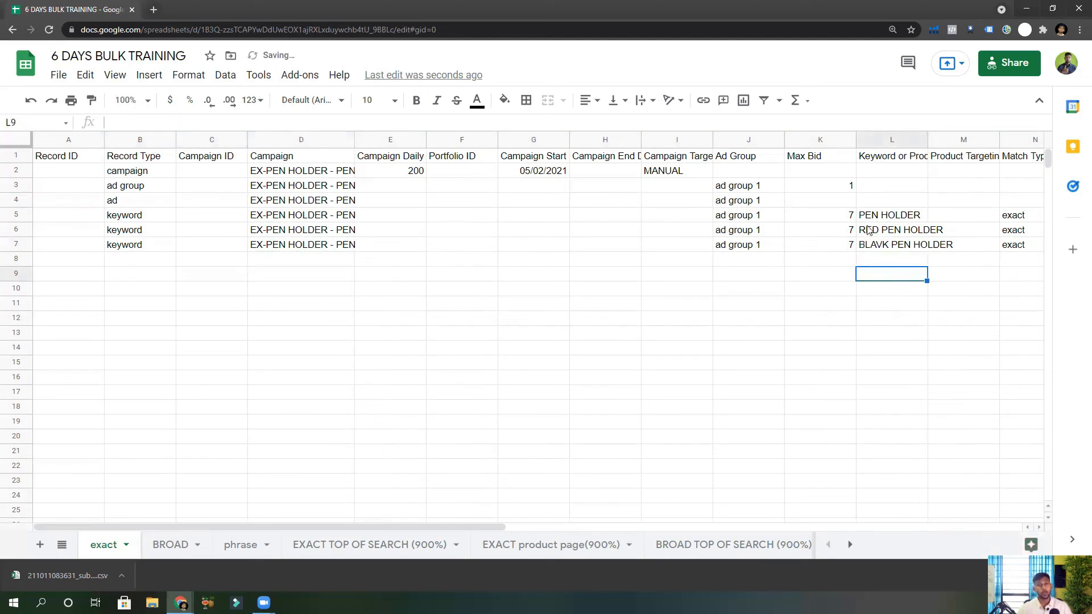
left_click(883, 235)
left_click(883, 248)
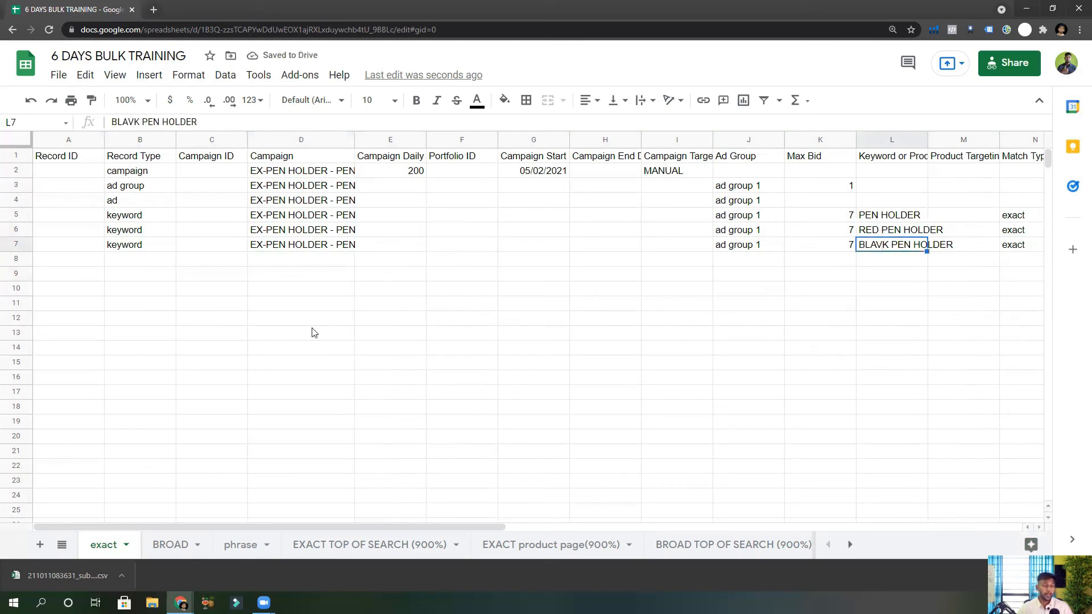
left_click(518, 340)
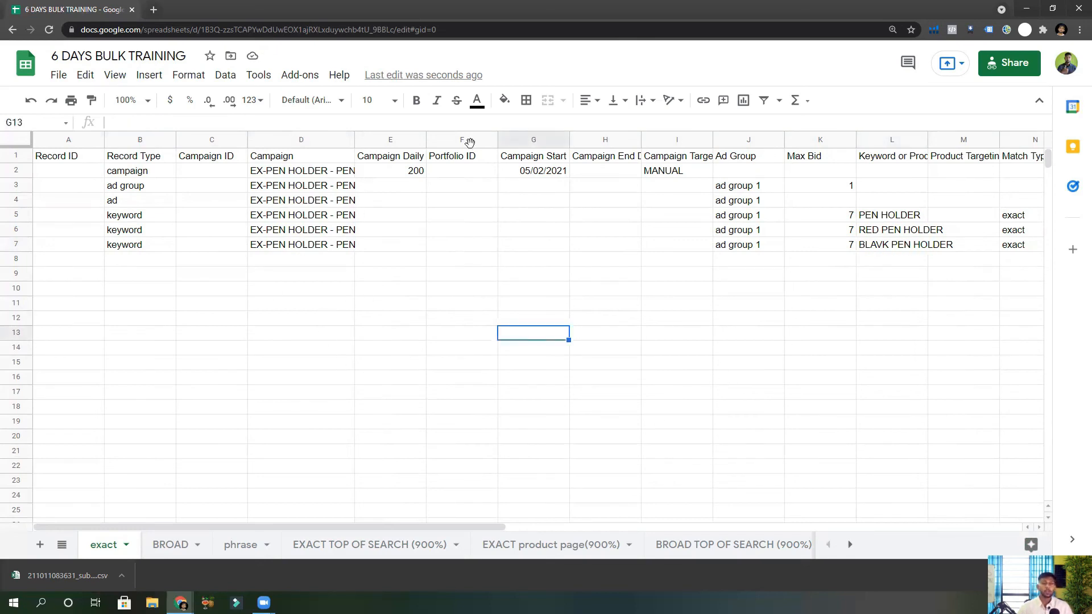
Look through the BROAD, phrase, BROAD TOP OF SEARCH (900%) and PRODUCT TARGETING NORMAL templates, and select the last one's campaign names in D2:D5.
left_click(177, 548)
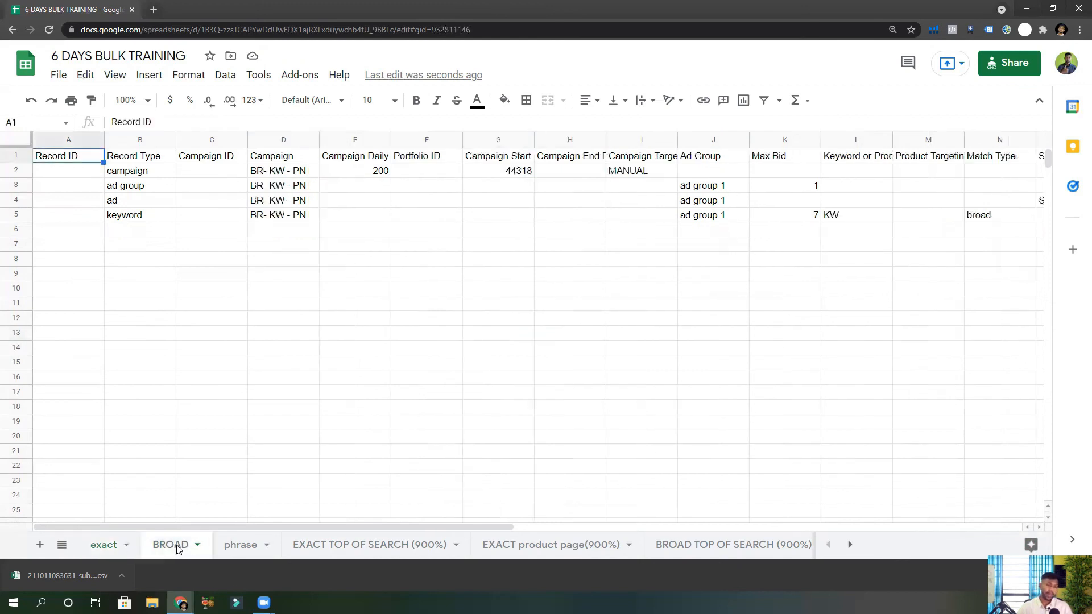
left_click(245, 546)
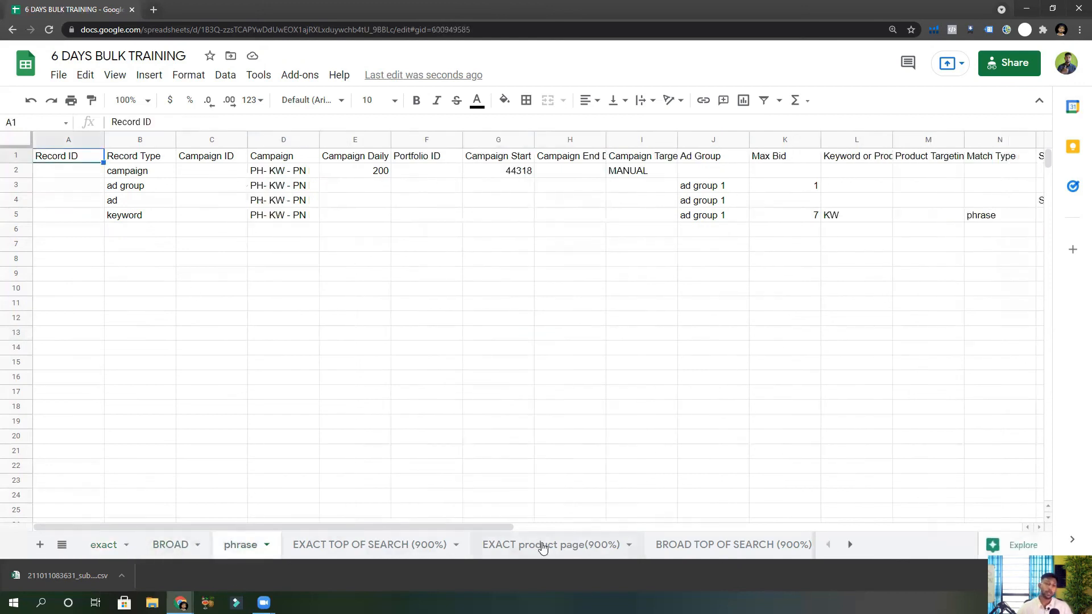
left_click(663, 546)
left_click(850, 546)
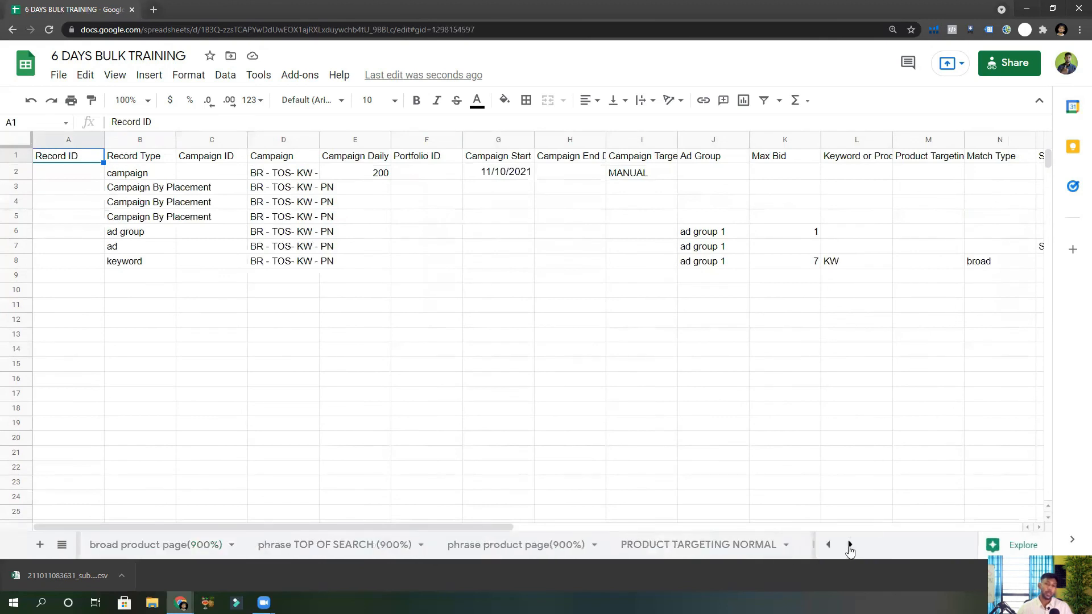
left_click(707, 551)
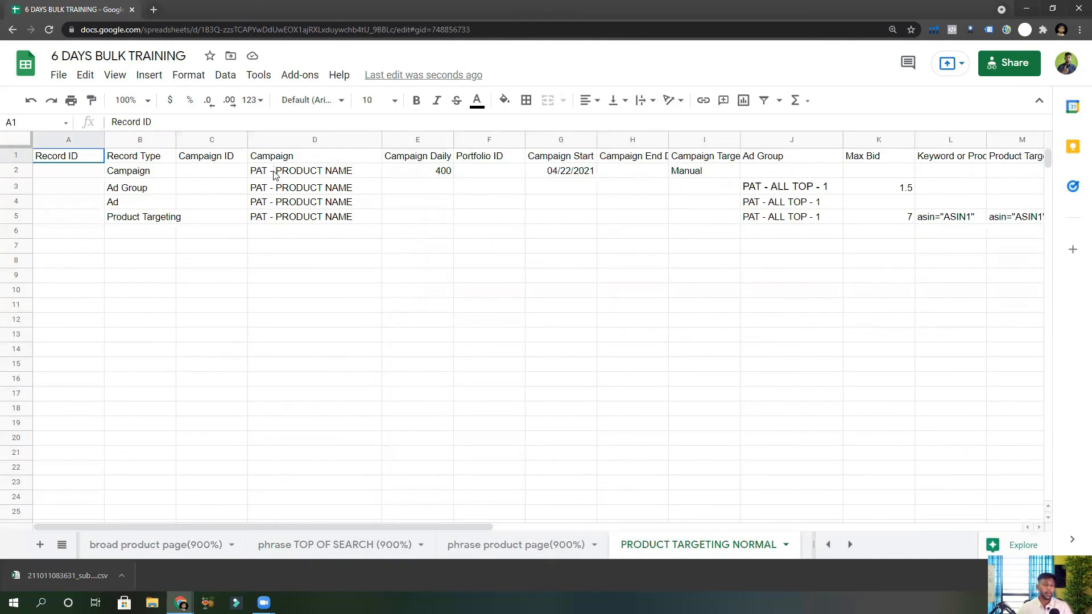
left_click_drag(273, 171, 284, 221)
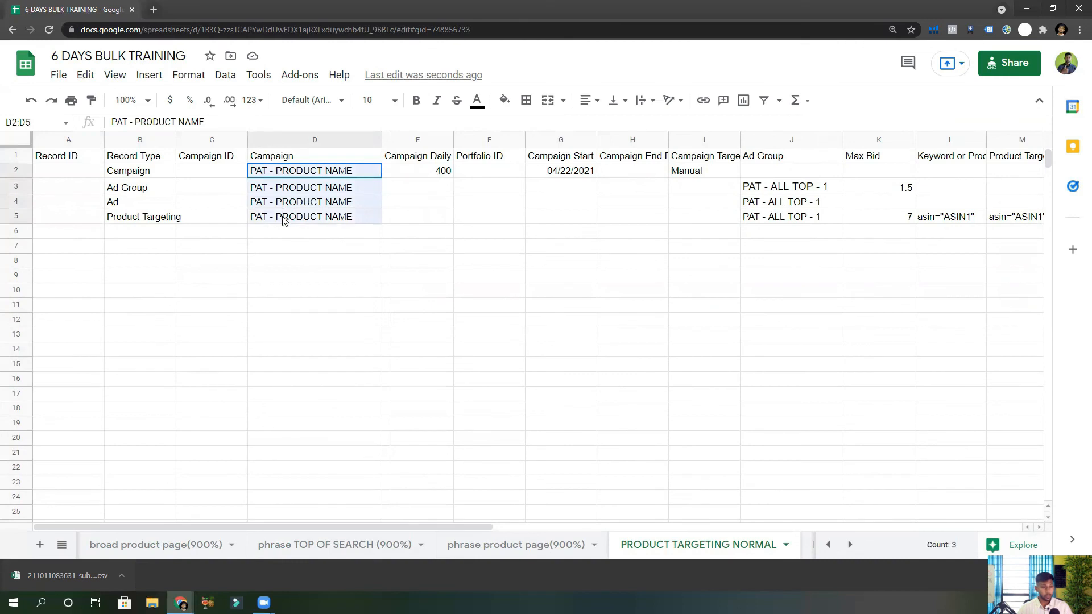
Examine the campaign names in D2:D4, the ad group's max bid in K3 and the product targeting row's ad group name.
left_click(290, 173)
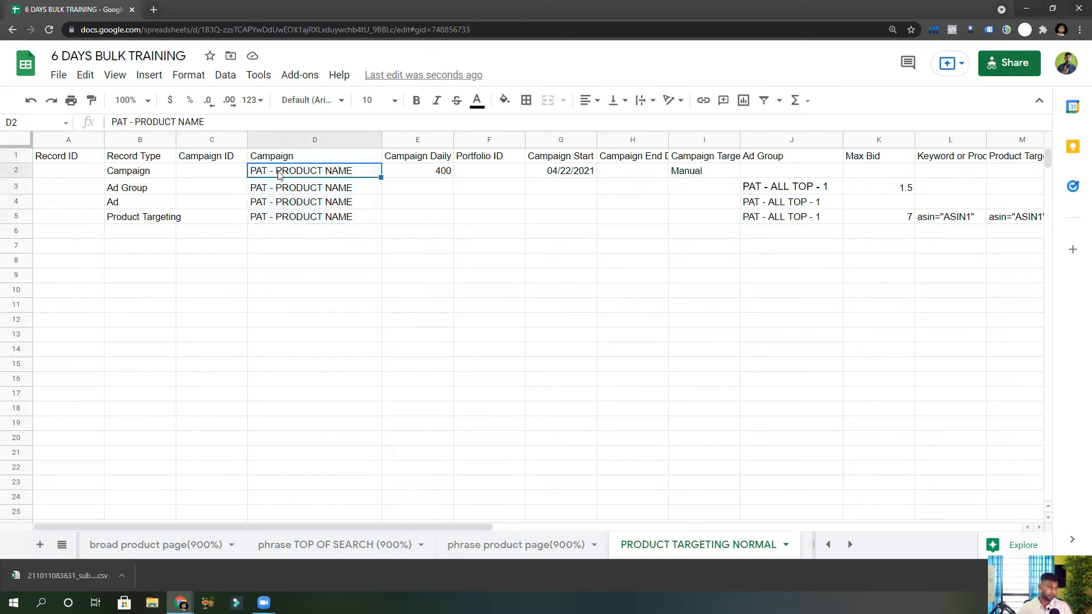
left_click(359, 193)
left_click(353, 204)
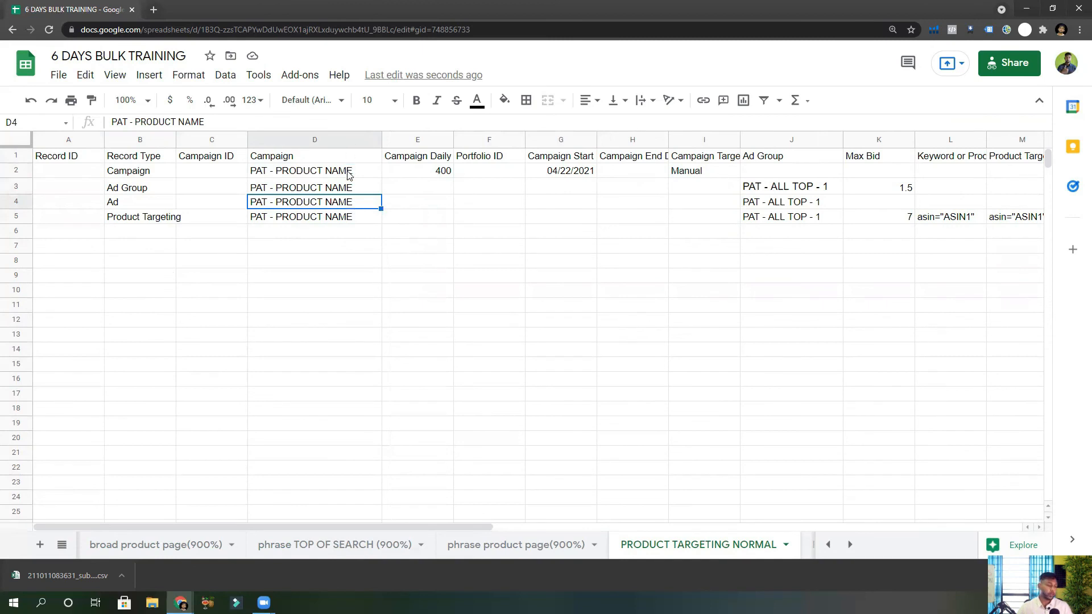
left_click(349, 173)
left_click(865, 189)
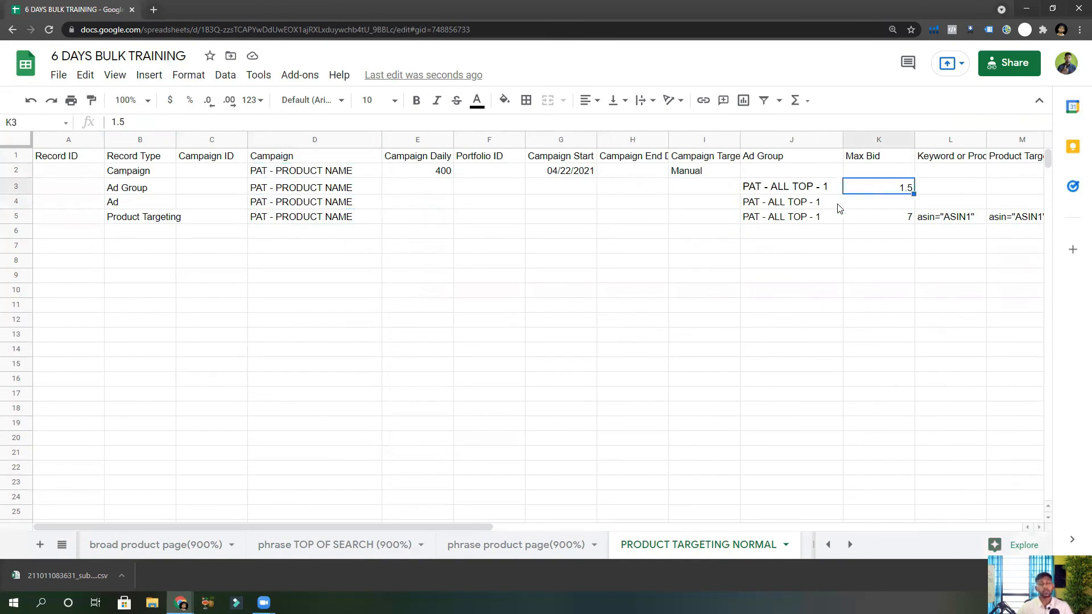
left_click(776, 216)
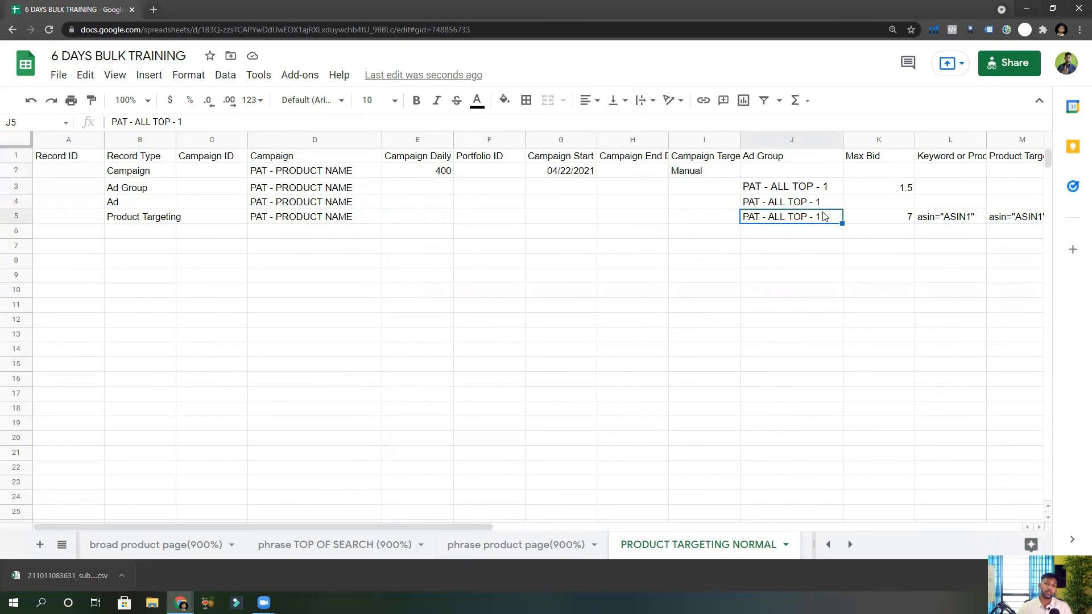
Inspect the ASIN expressions in L5 and M5 and the match type in N5 of the product targeting row.
left_click(949, 223)
double_click(947, 220)
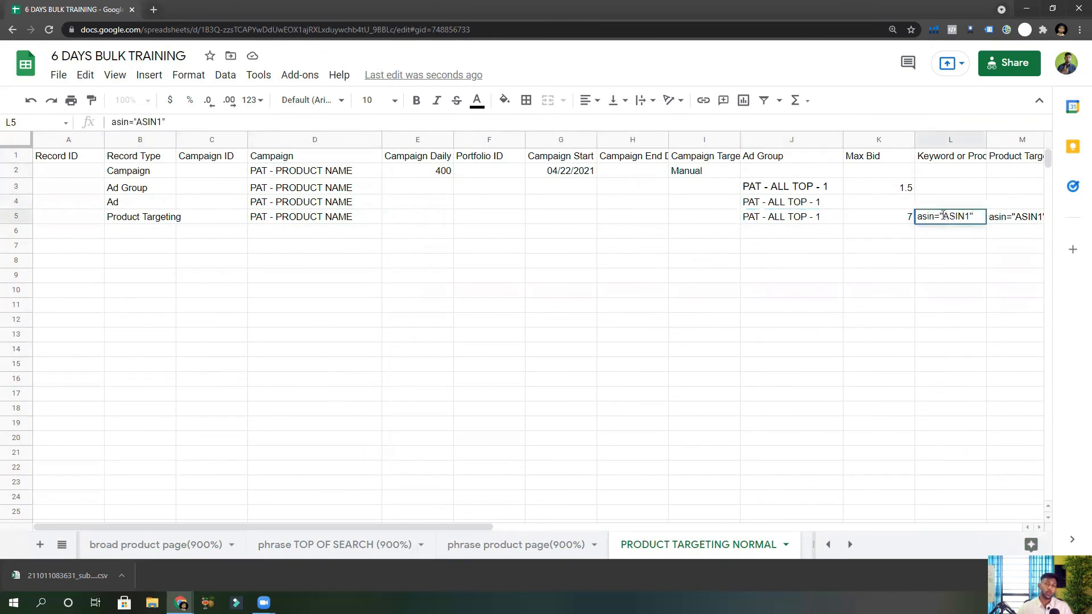
double_click(969, 217)
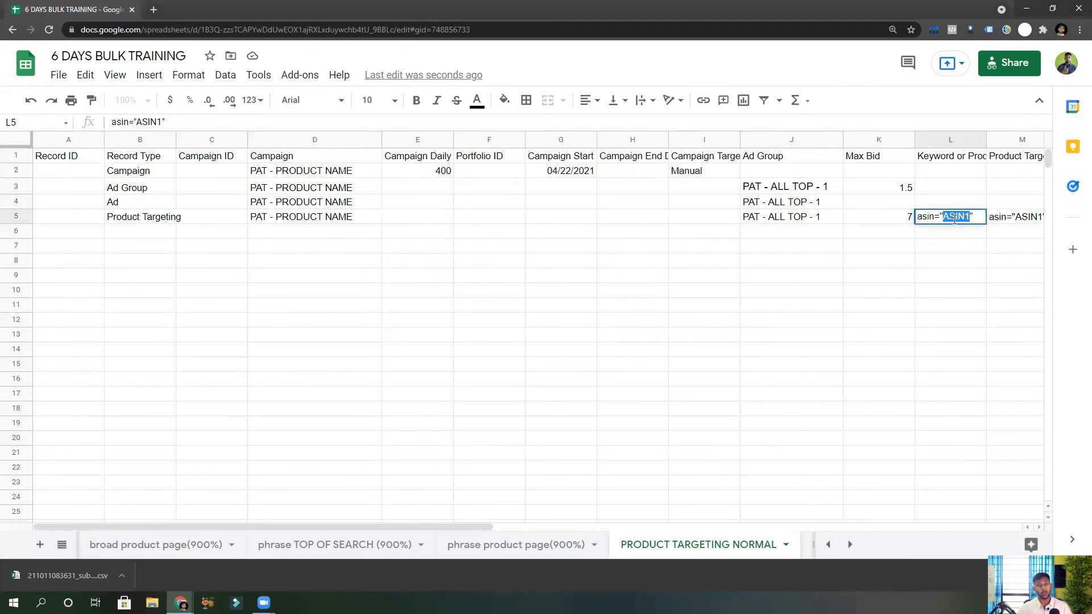
left_click(955, 218)
left_click_drag(970, 217, 960, 217)
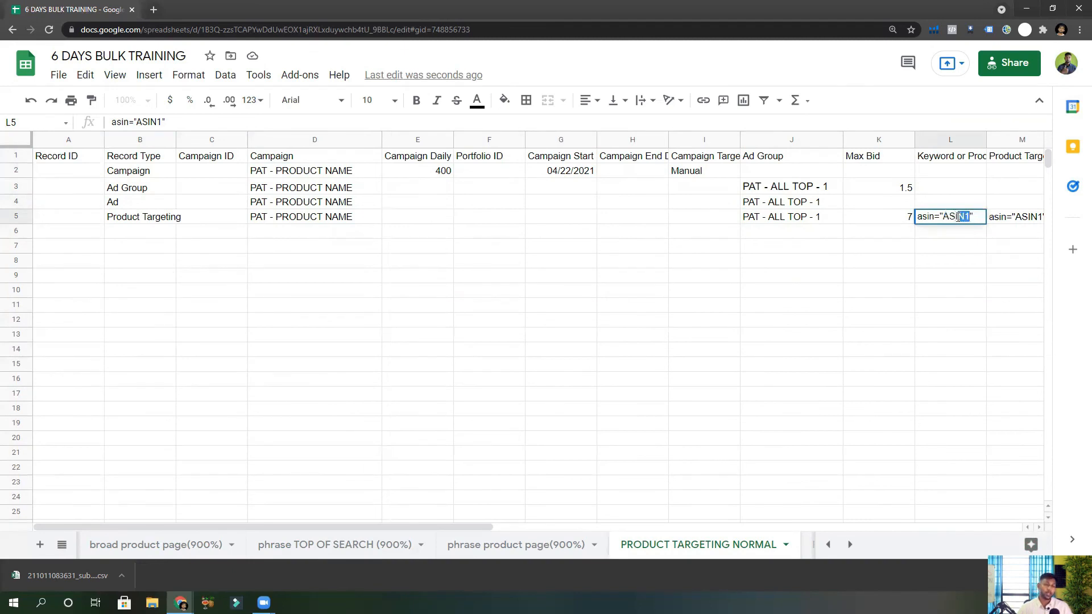
left_click(905, 233)
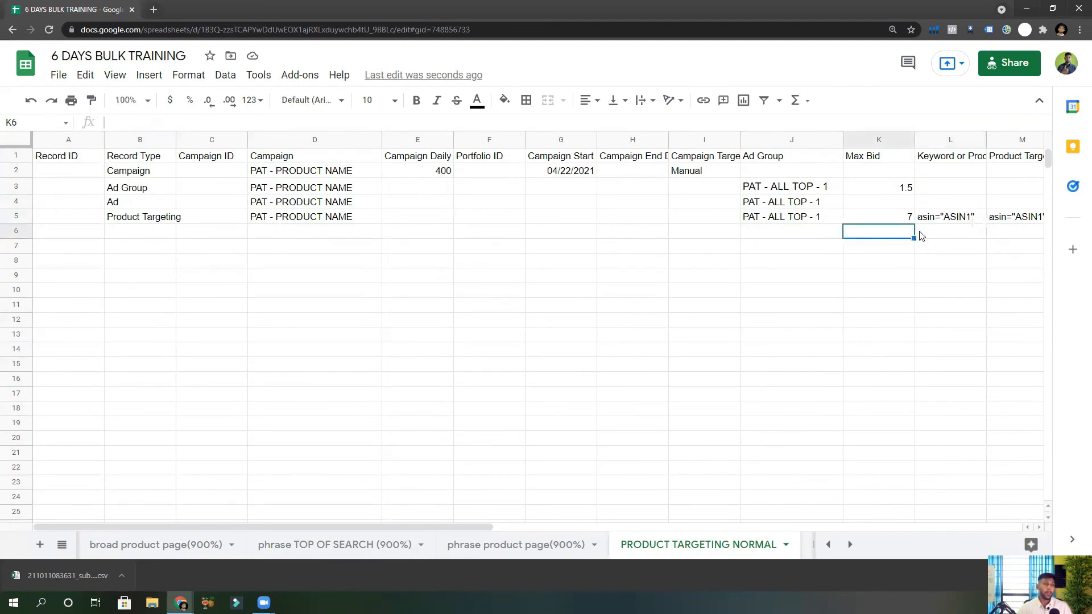
left_click(923, 221)
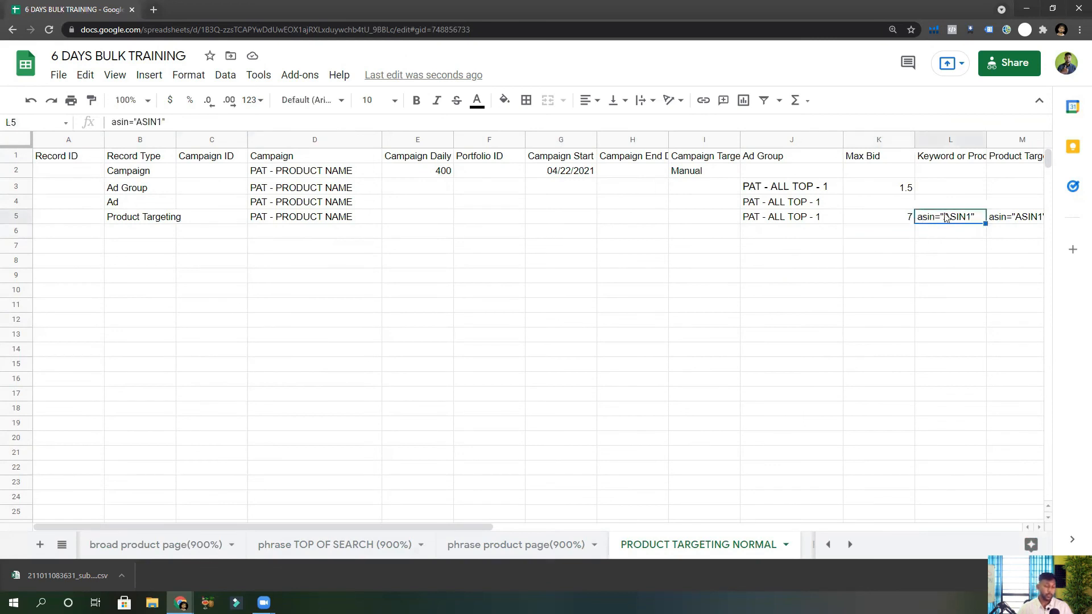
left_click(1012, 220)
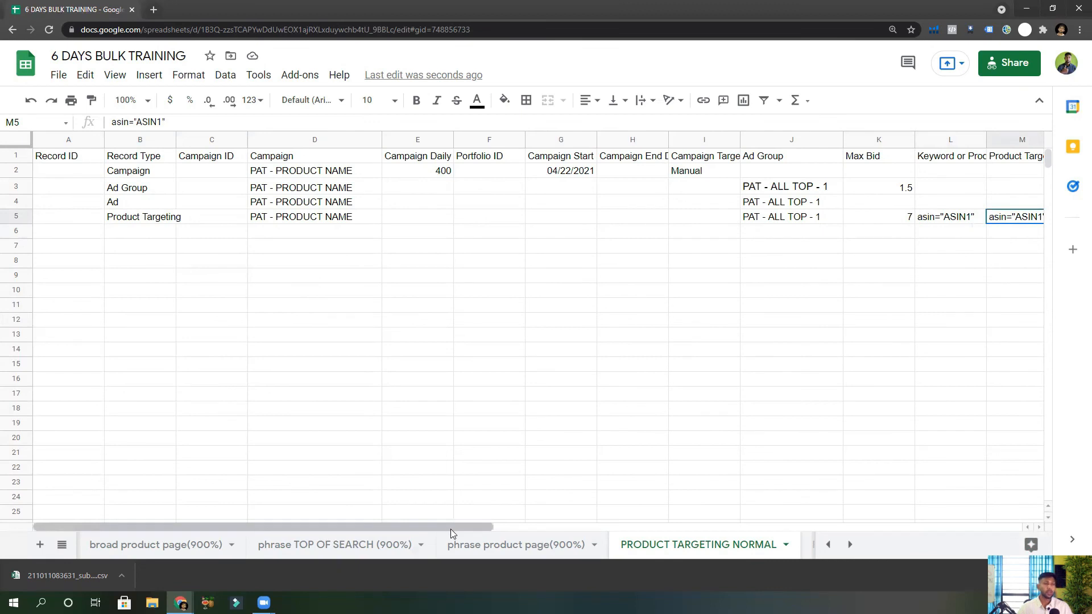
left_click_drag(450, 529, 548, 528)
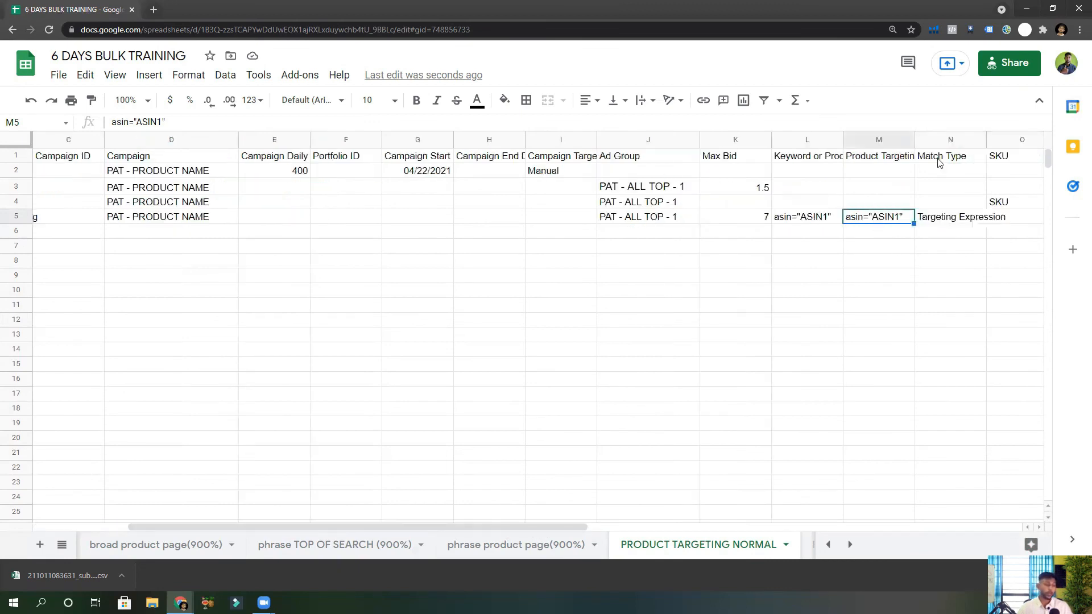
left_click(958, 224)
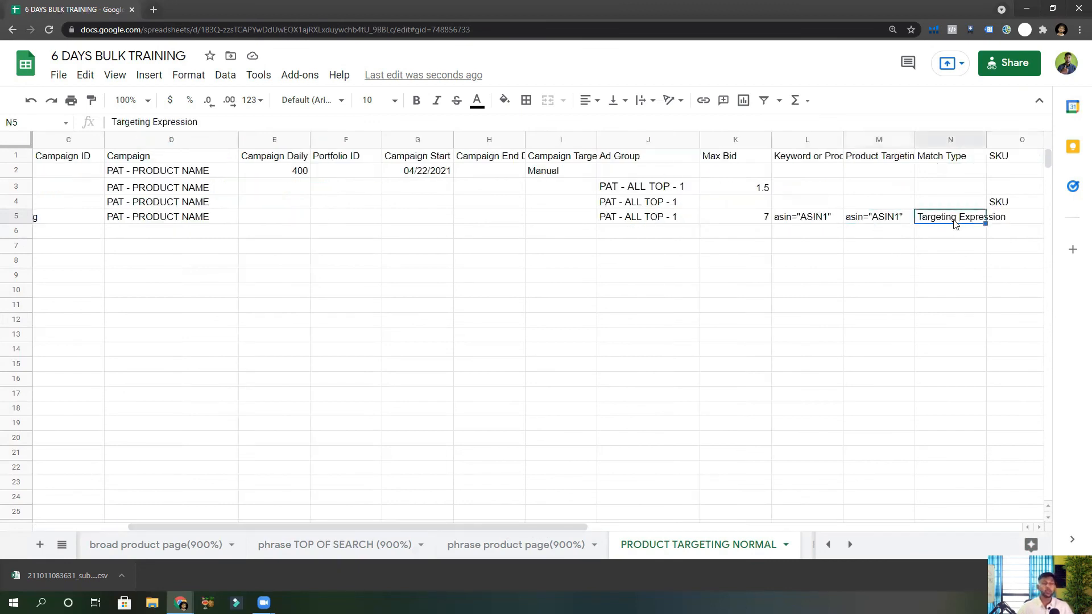
left_click(21, 215)
key("ctrl+c")
left_click(64, 246)
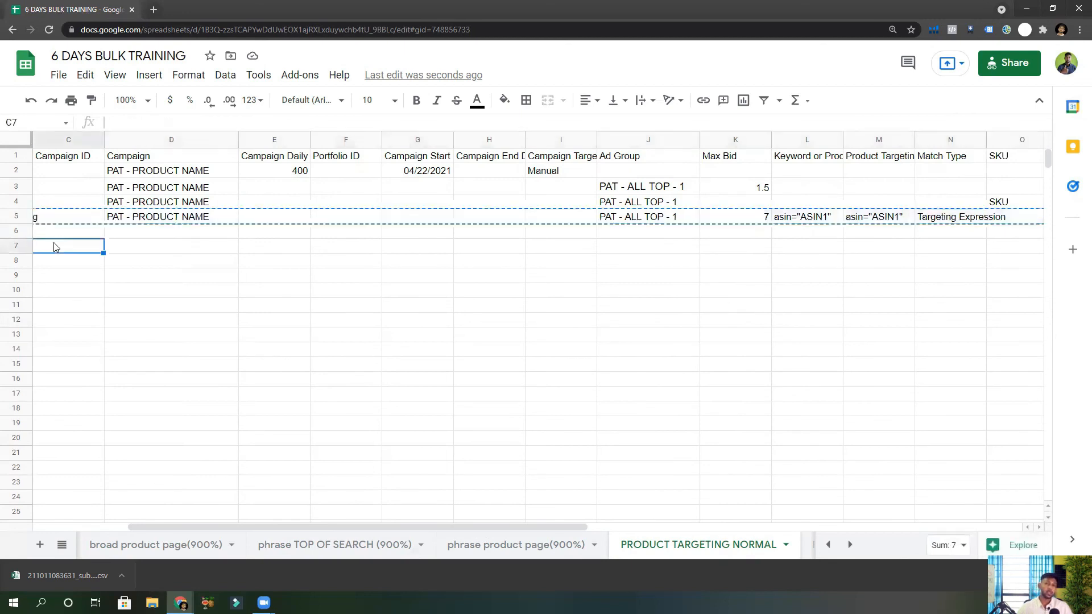
left_click(98, 233)
key("ctrl+v")
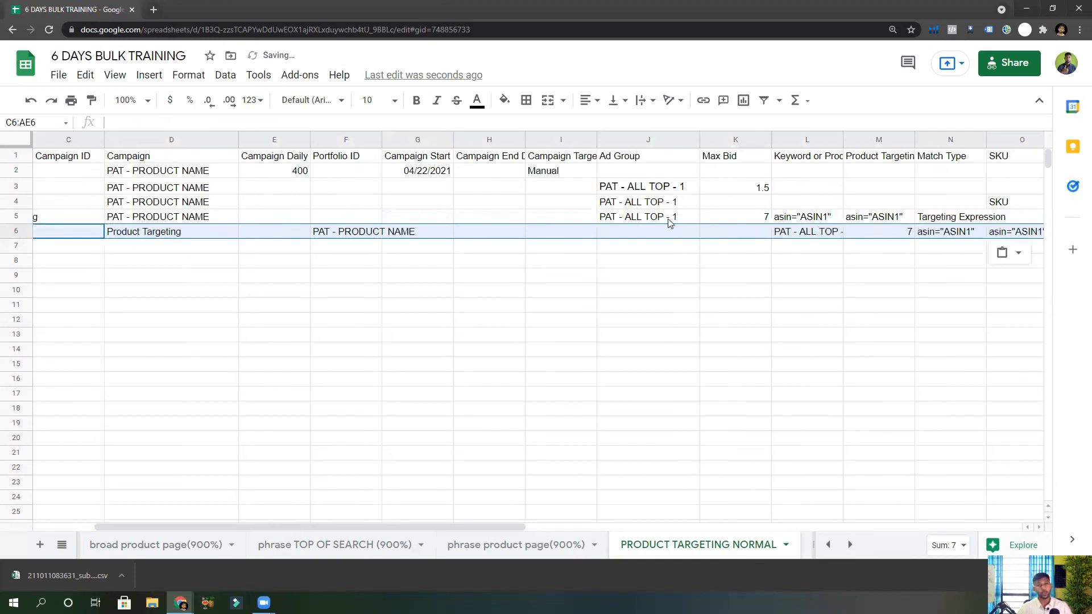
key("ctrl+z")
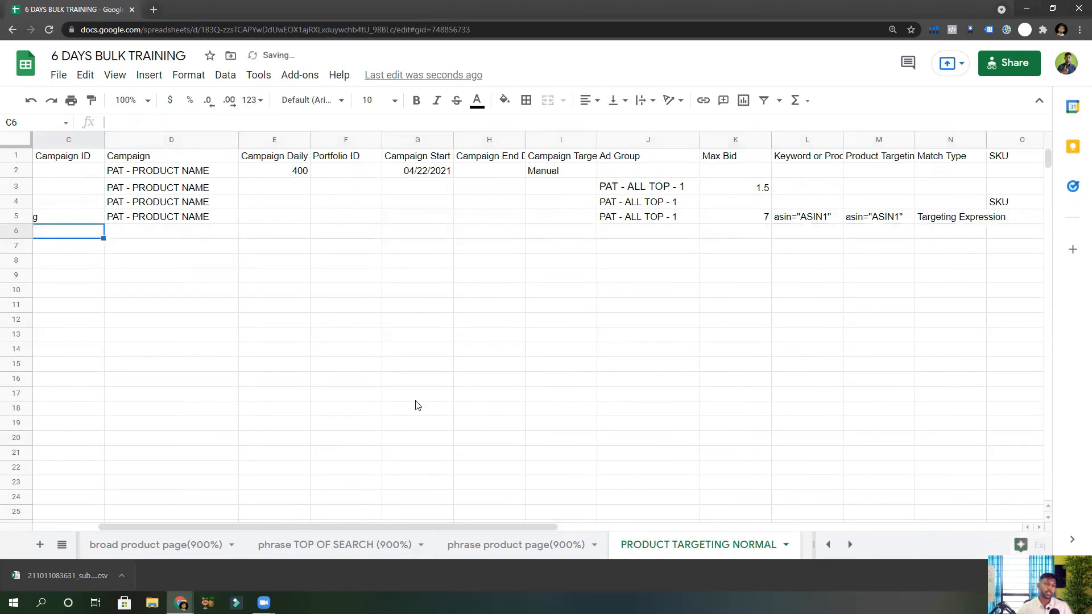
Copy the whole product targeting row 5 into row 6, starting at column A.
left_click_drag(284, 526, 84, 490)
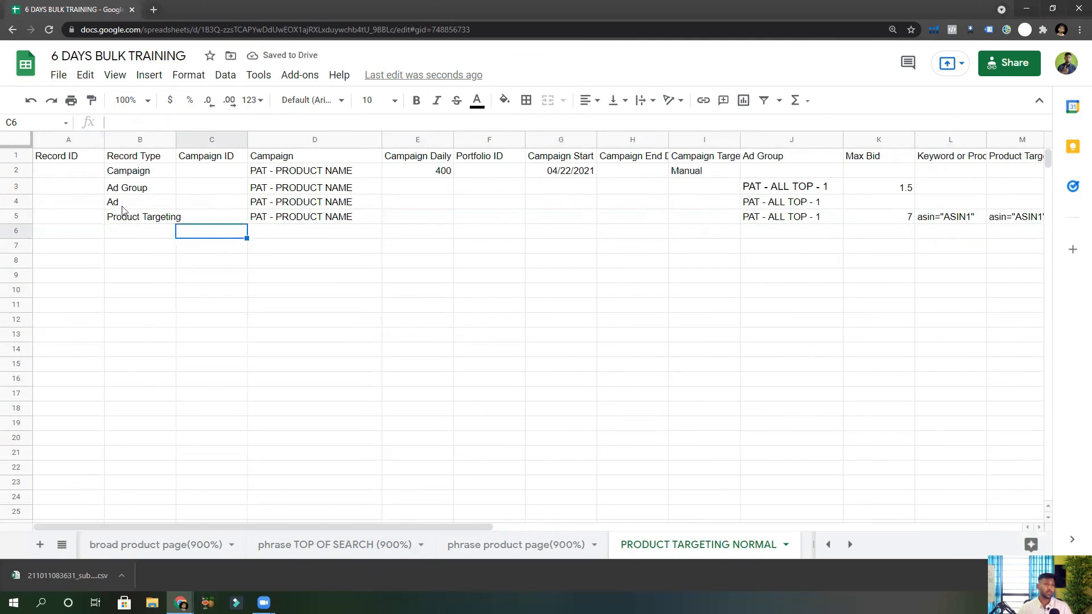
left_click(16, 217)
key("ctrl+c")
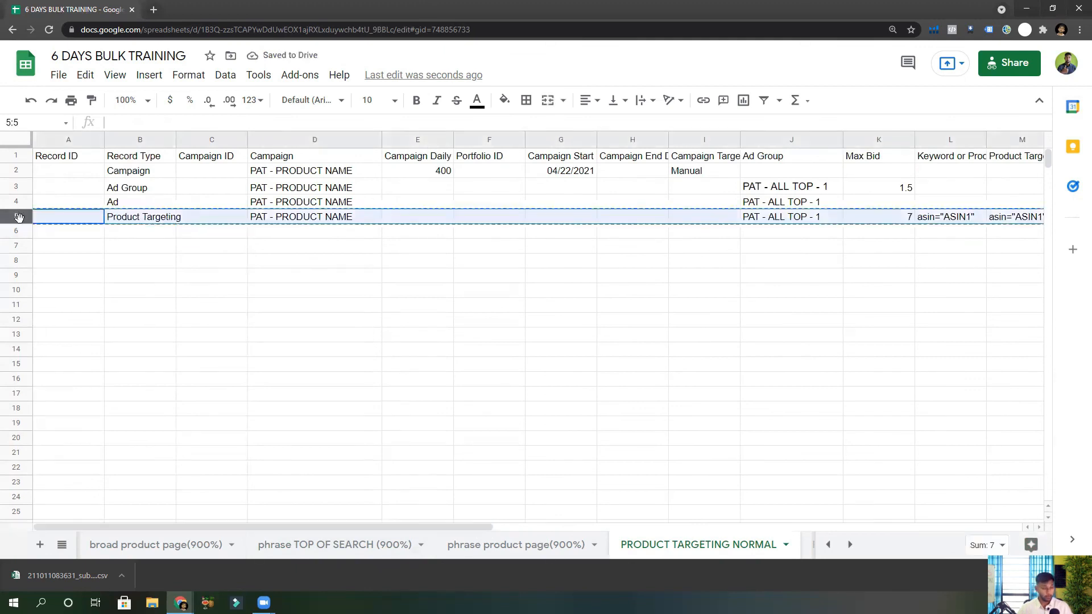
left_click(58, 236)
key("ctrl+v")
left_click(250, 263)
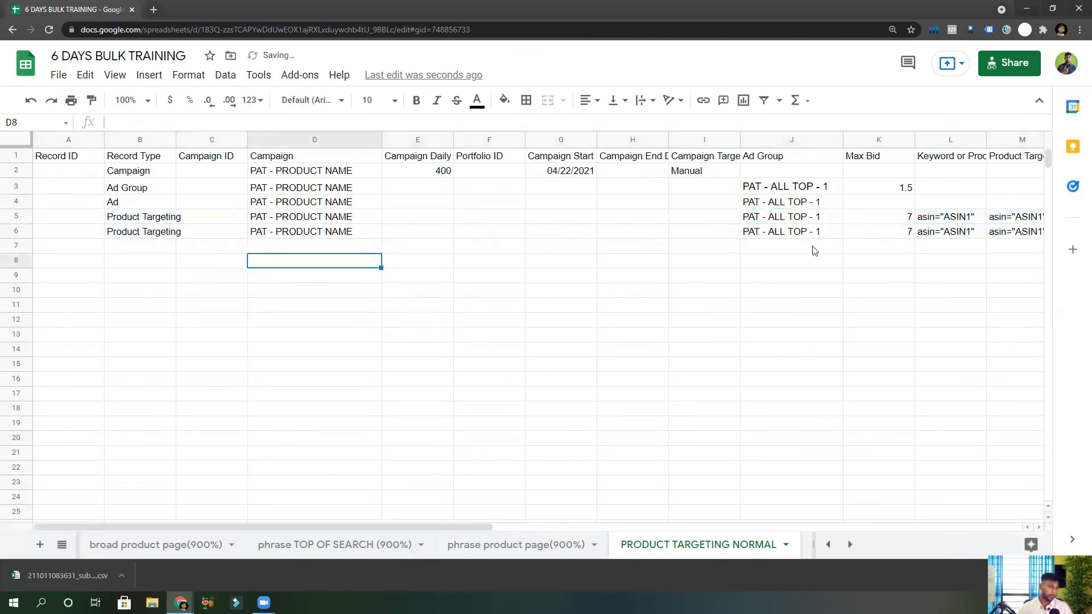
Change the expression in L6 of the copied product targeting row to asin="ASIN2".
left_click(947, 237)
double_click(962, 232)
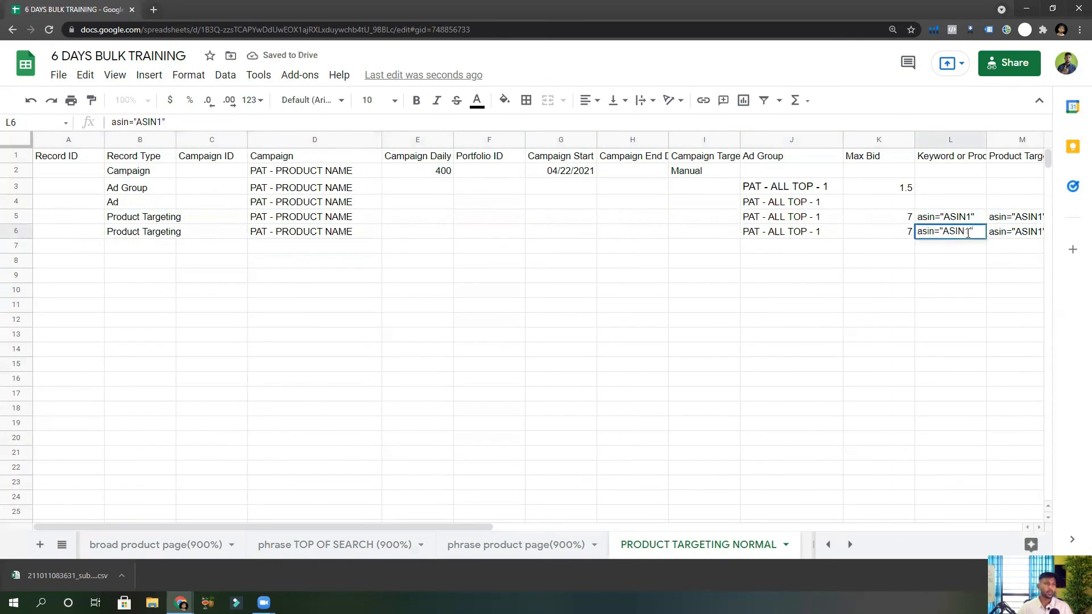
key("BackSpace")
type("2")
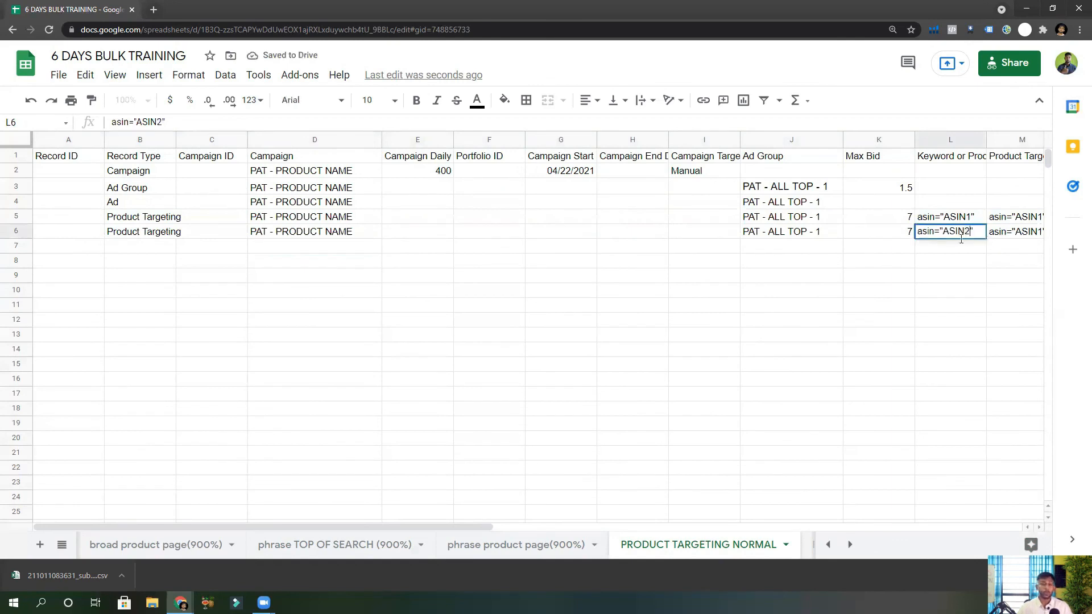
left_click(807, 392)
Compare the headers of columns L and M, and change the Product Targeting ID in M6 to asin="ASIN2".
left_click_drag(463, 528, 536, 527)
left_click(811, 159)
left_click(864, 160)
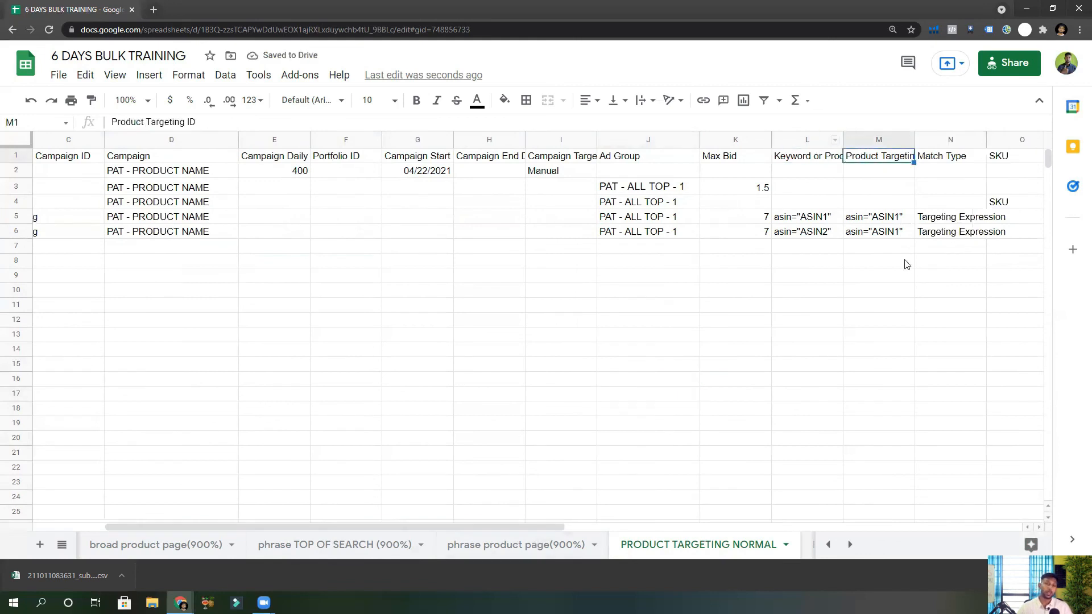
double_click(882, 232)
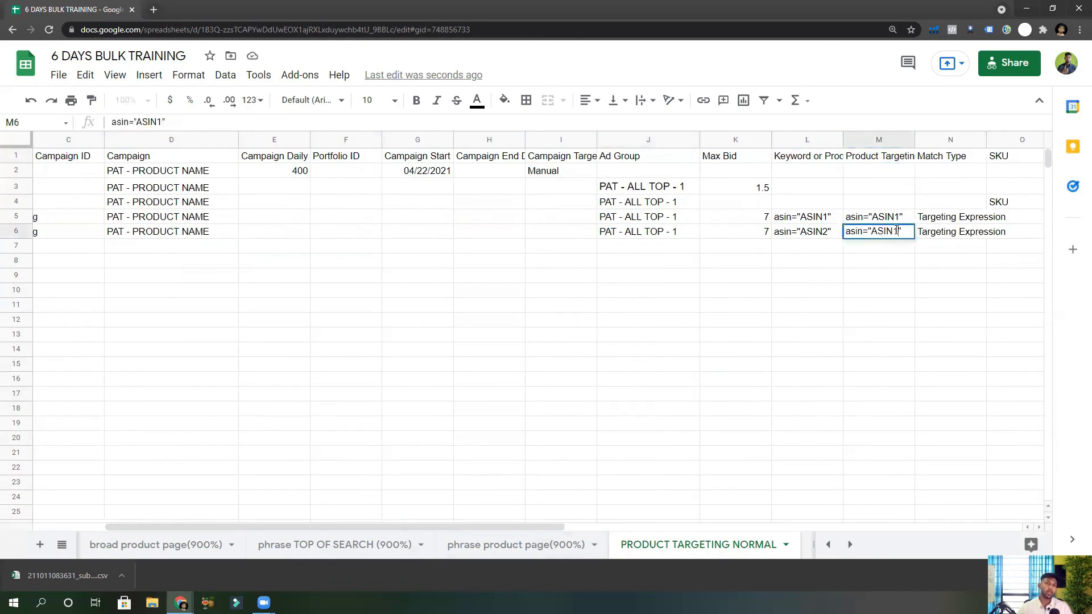
key("BackSpace")
type("2")
left_click(896, 307)
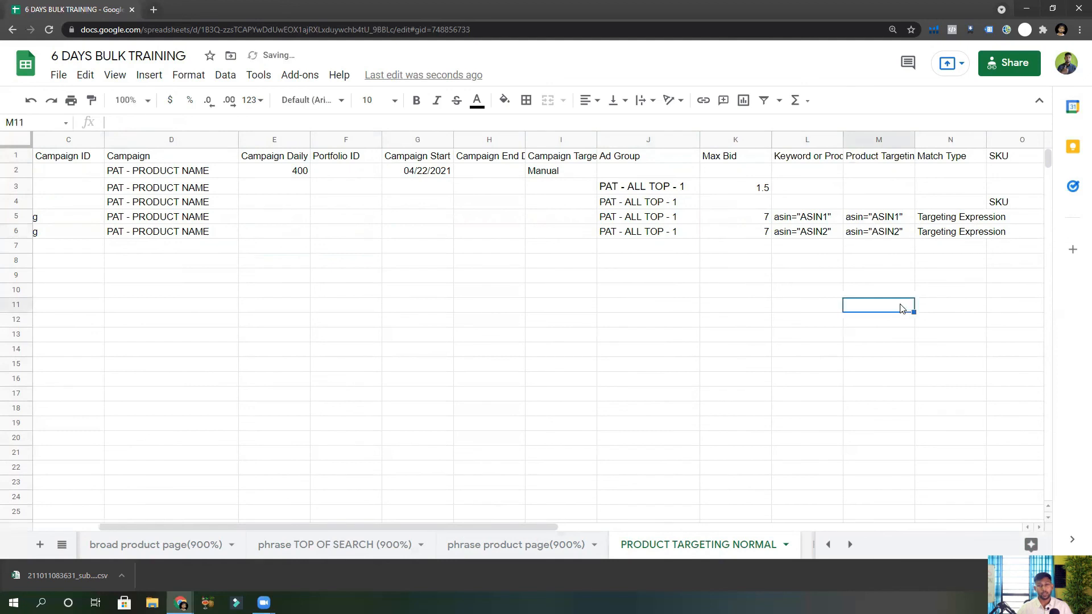
Open the NORMAL AUTO template and review the max bids in K5:K8 and the status column of the targeting rows.
left_click(849, 546)
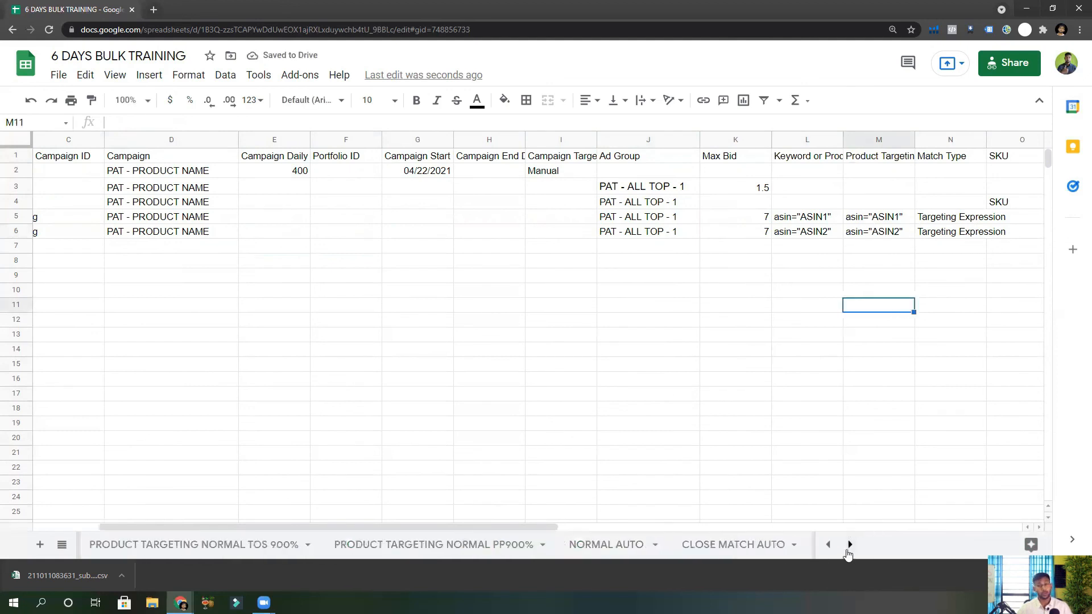
left_click(720, 554)
left_click(622, 551)
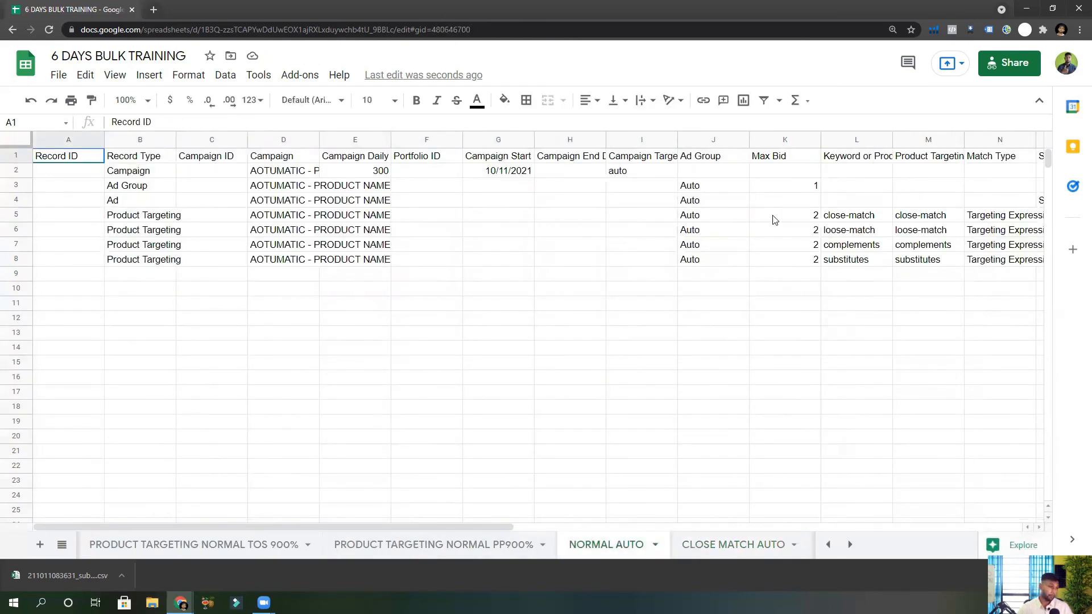
left_click_drag(773, 218, 775, 257)
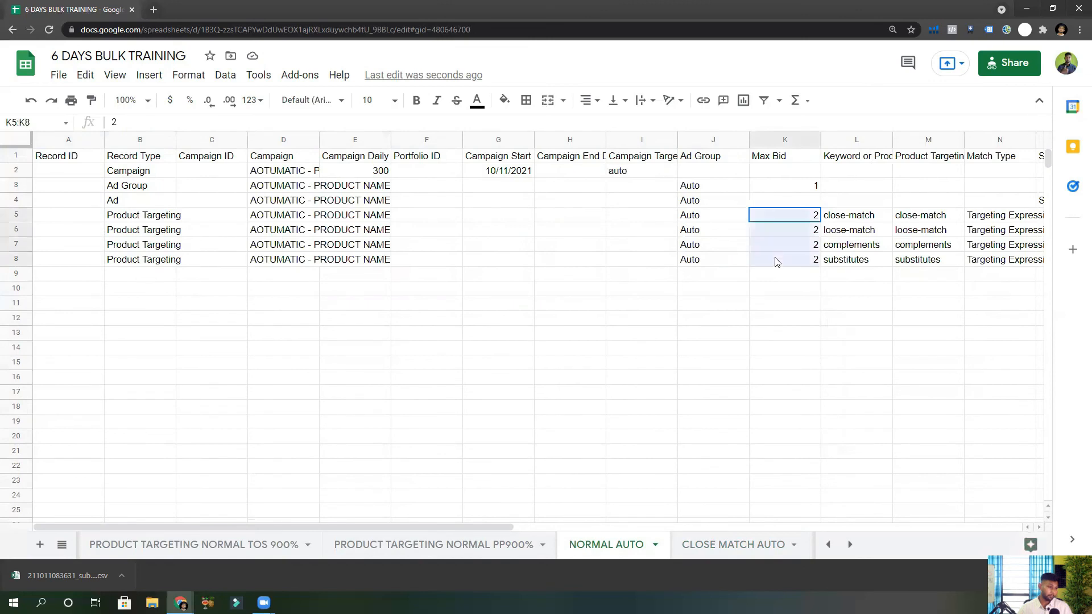
left_click(783, 216)
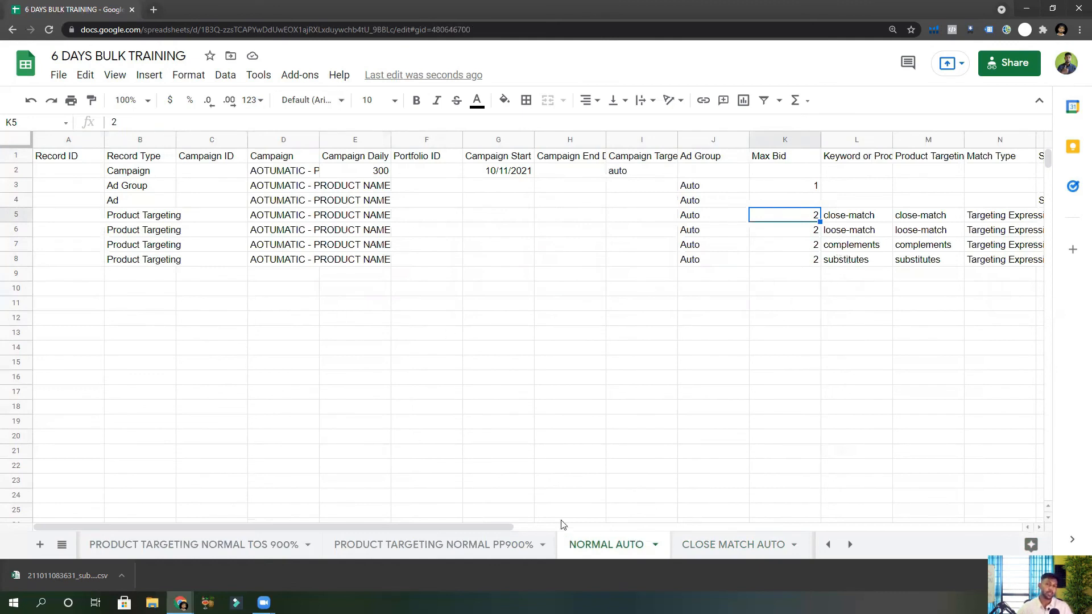
left_click_drag(495, 528, 680, 529)
left_click(907, 235)
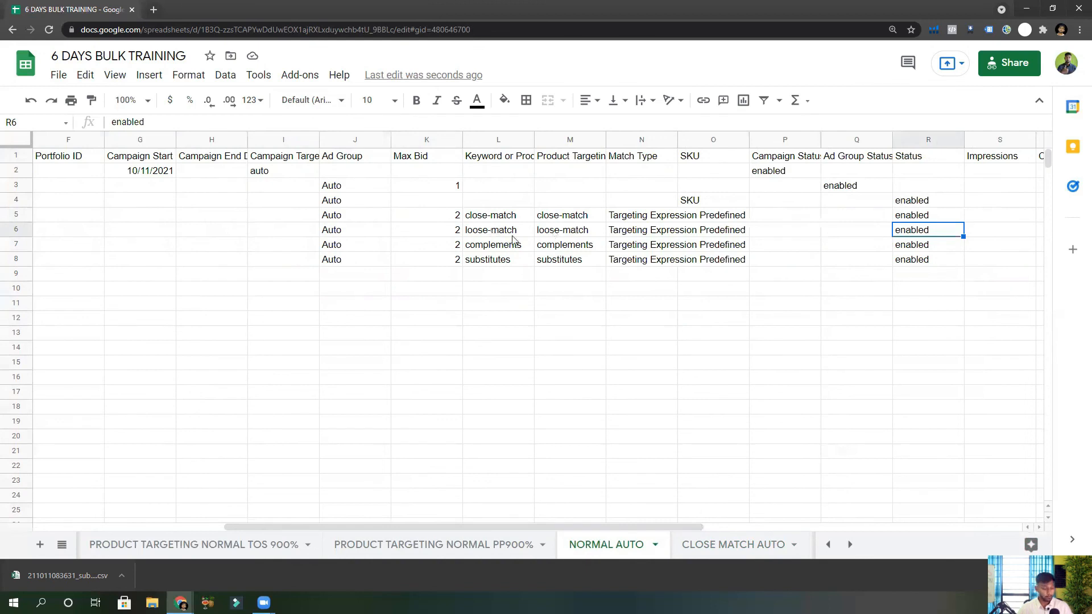
Open the CLOSE MATCH AUTO template and compare the statuses in R5:R8 with the close-match targeting row.
left_click(691, 546)
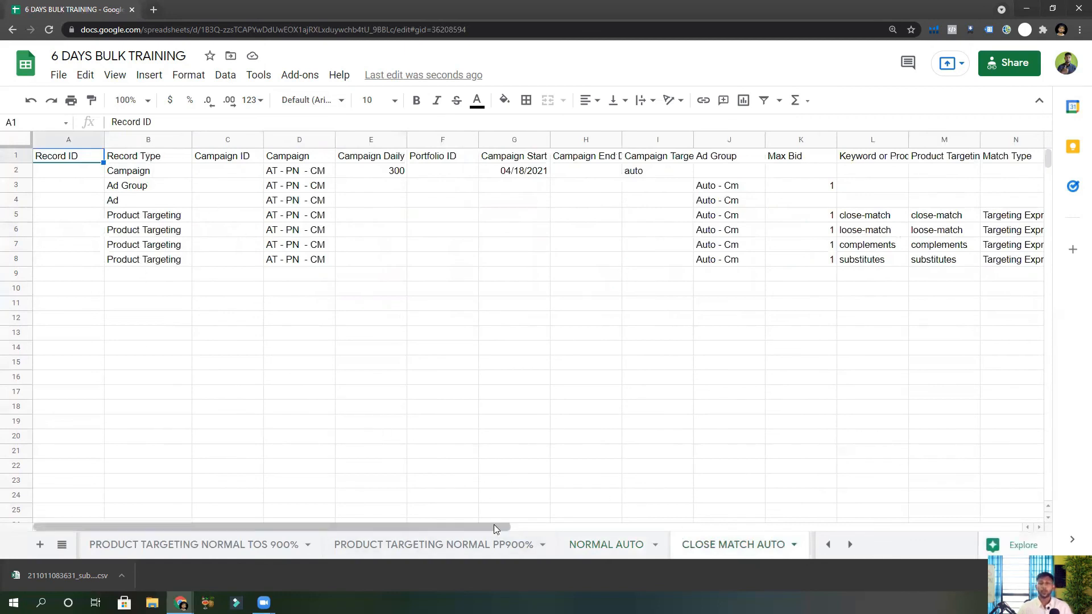
left_click_drag(493, 525, 669, 527)
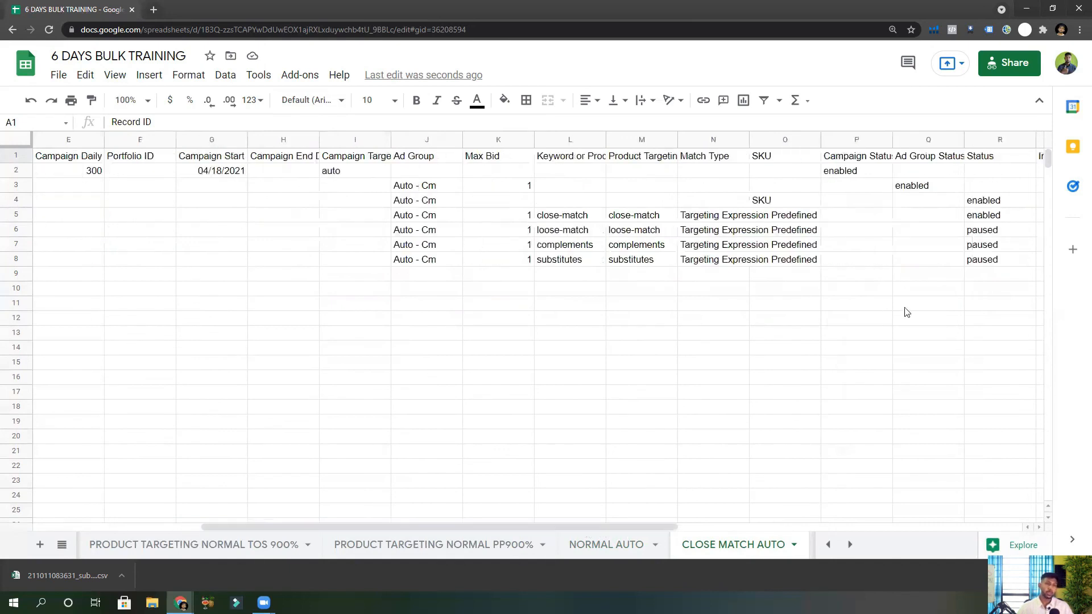
left_click_drag(978, 233, 977, 260)
key("Up")
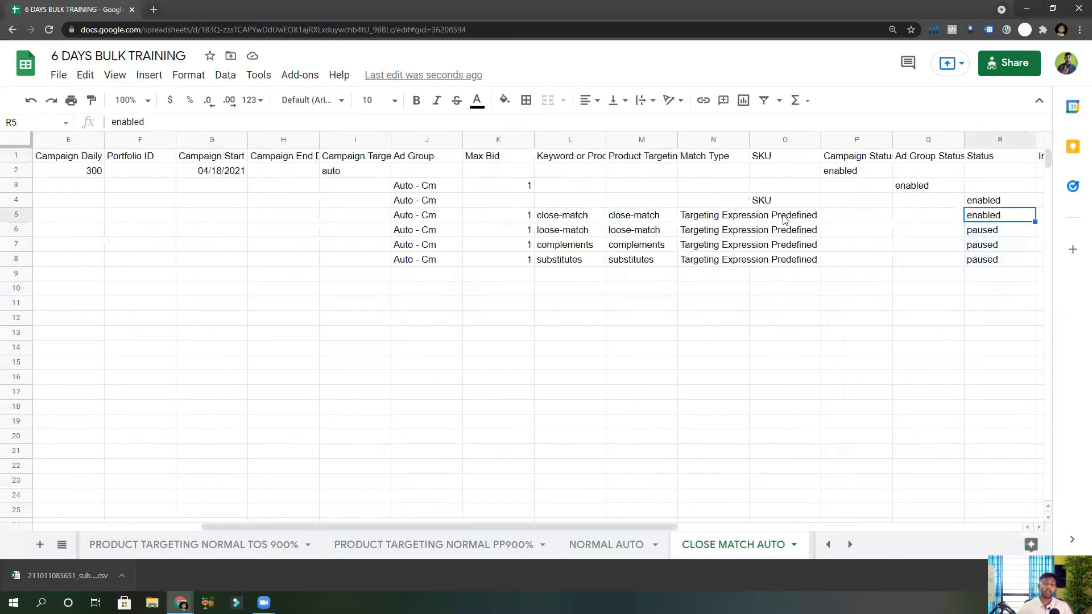
left_click(613, 222)
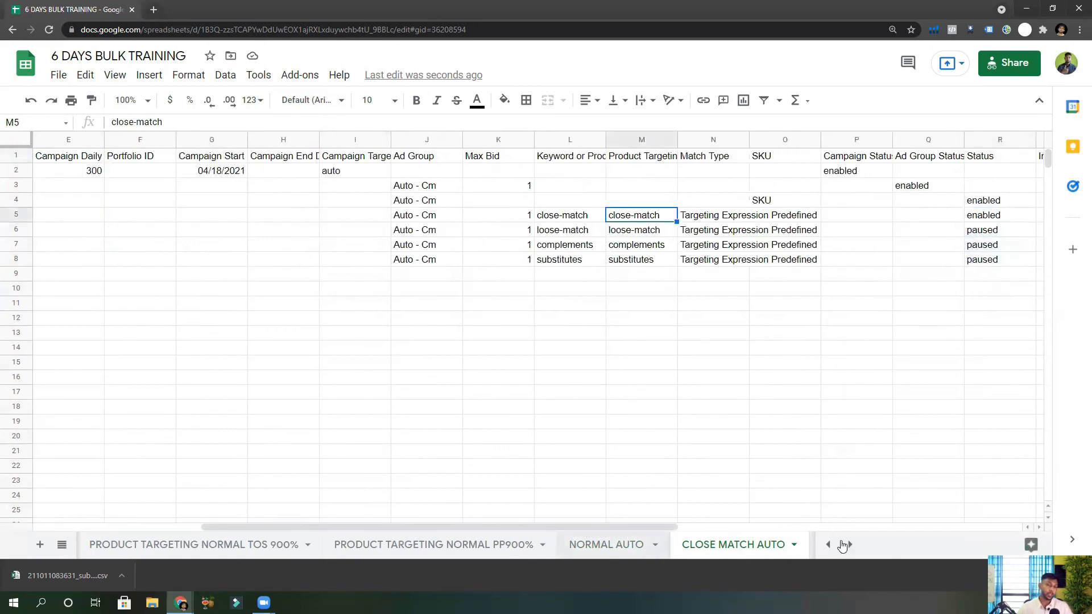
View the COMPLEMENTAUTO template and the CLOSE MATCH AUTO TOS 900% template.
left_click(848, 545)
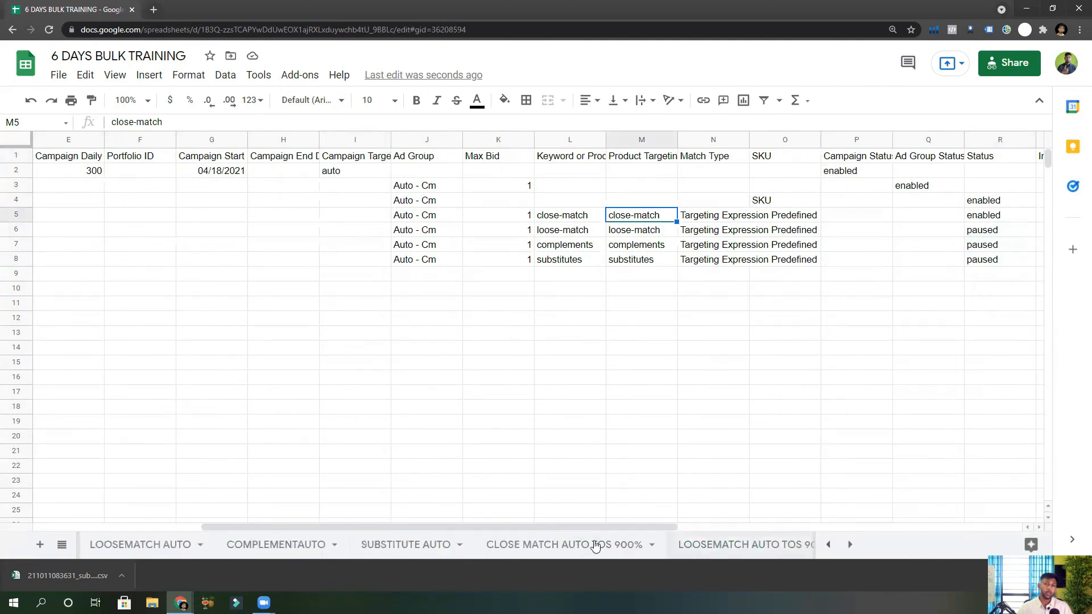
left_click(267, 551)
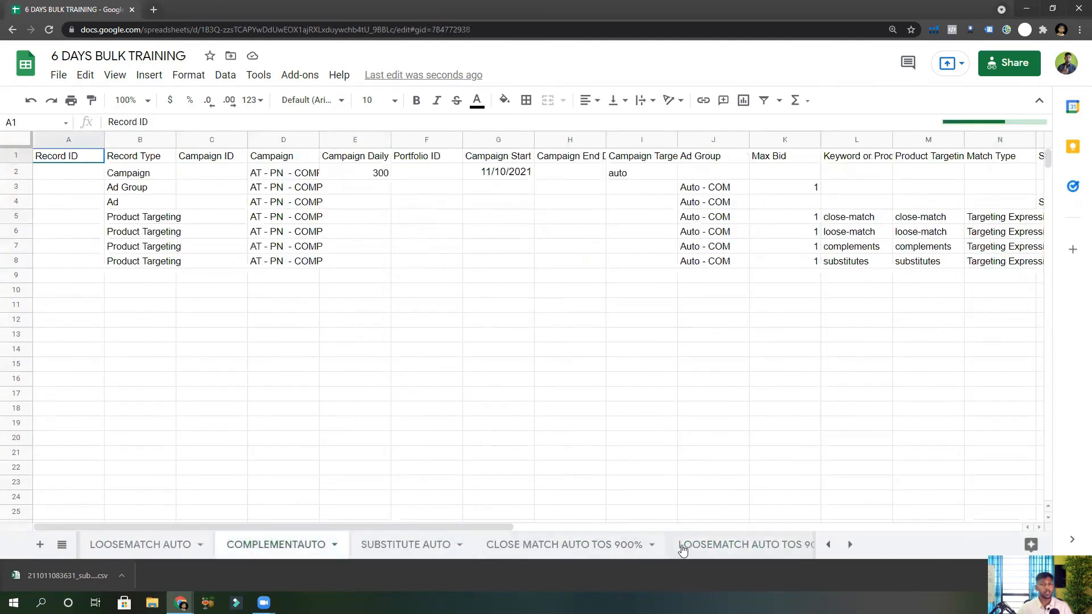
left_click(574, 549)
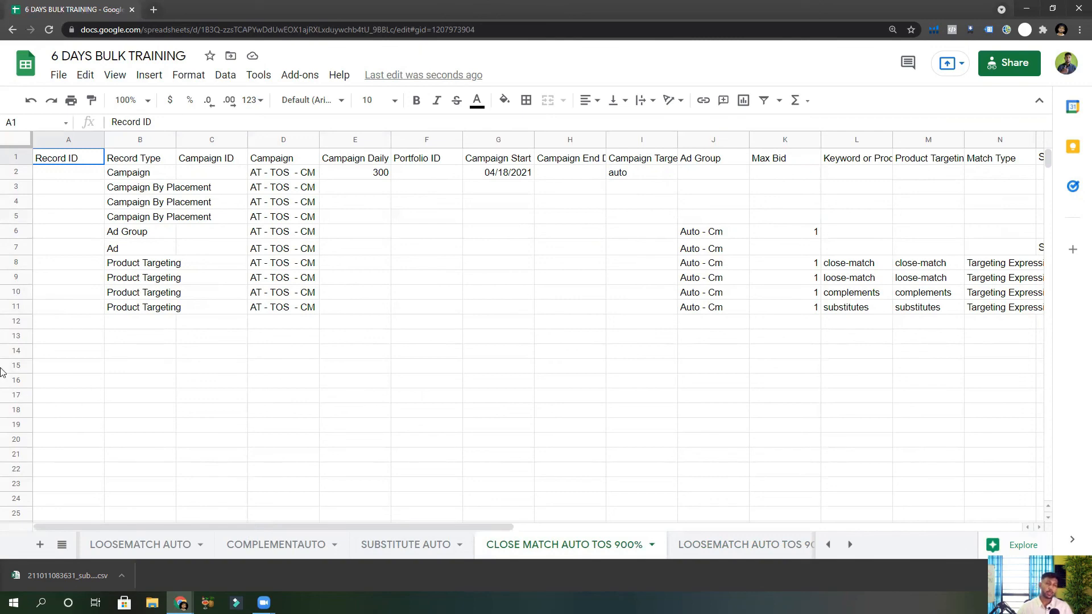
Check the ad row's SKU cell in the CLOSE MATCH AUTO TOS 900% and LOOSEMATCH AUTO templates.
left_click_drag(208, 529, 342, 529)
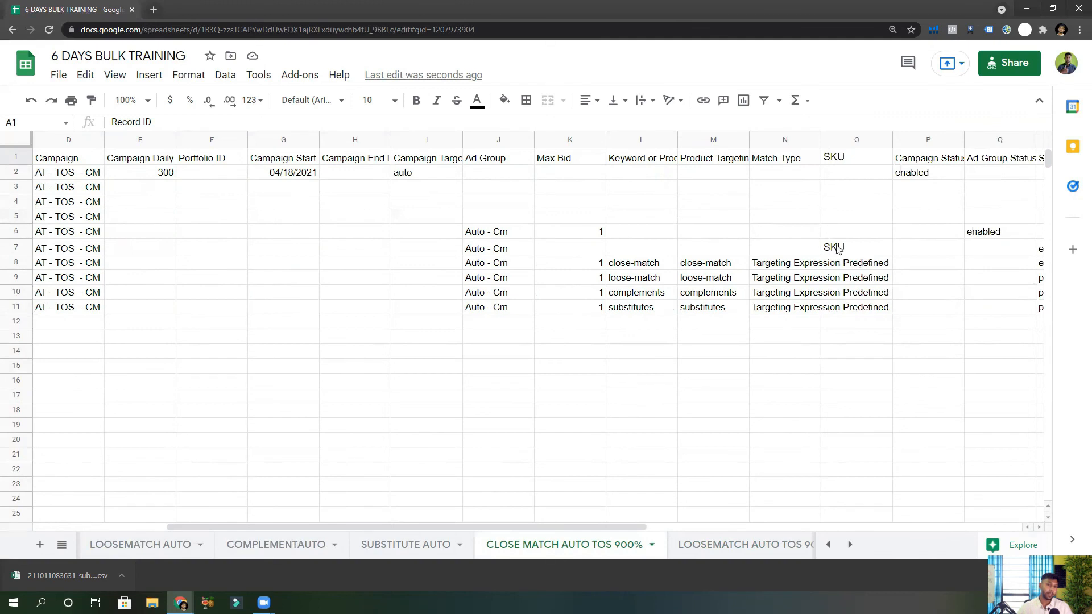
left_click(837, 250)
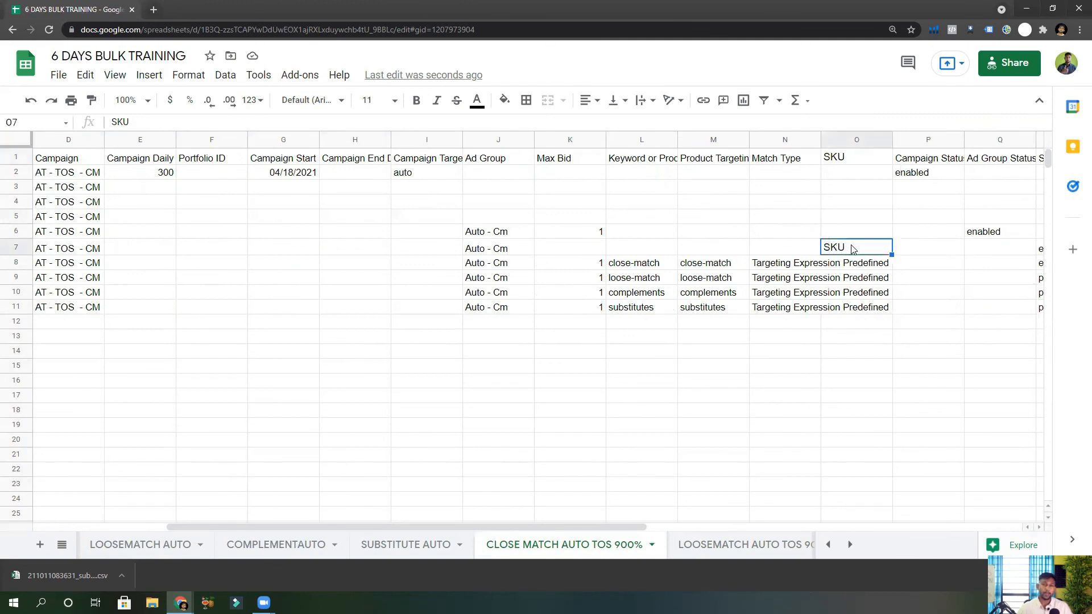
left_click(146, 546)
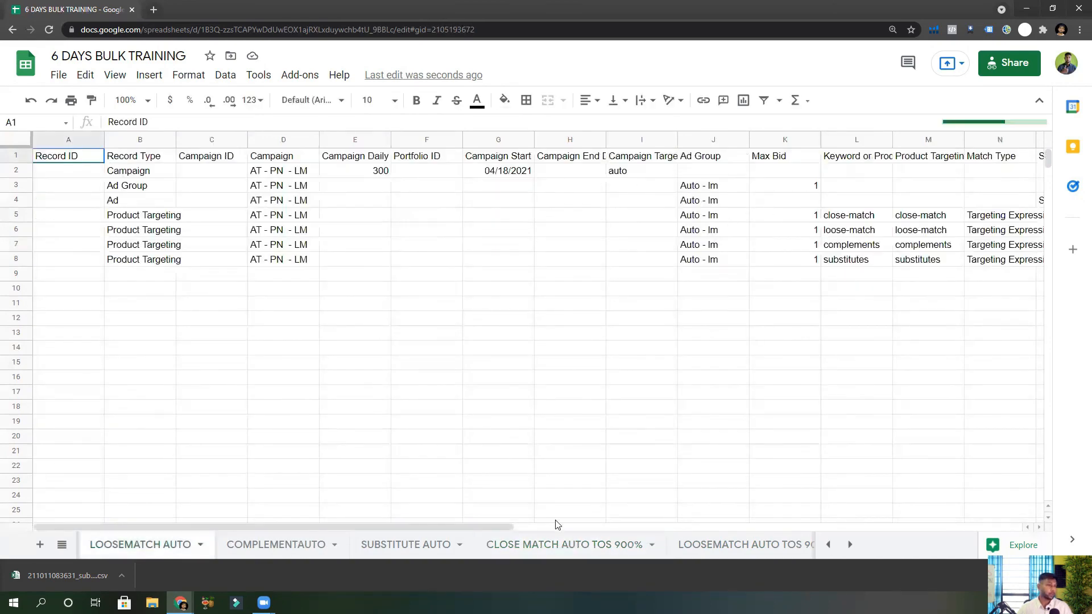
left_click_drag(496, 528, 607, 528)
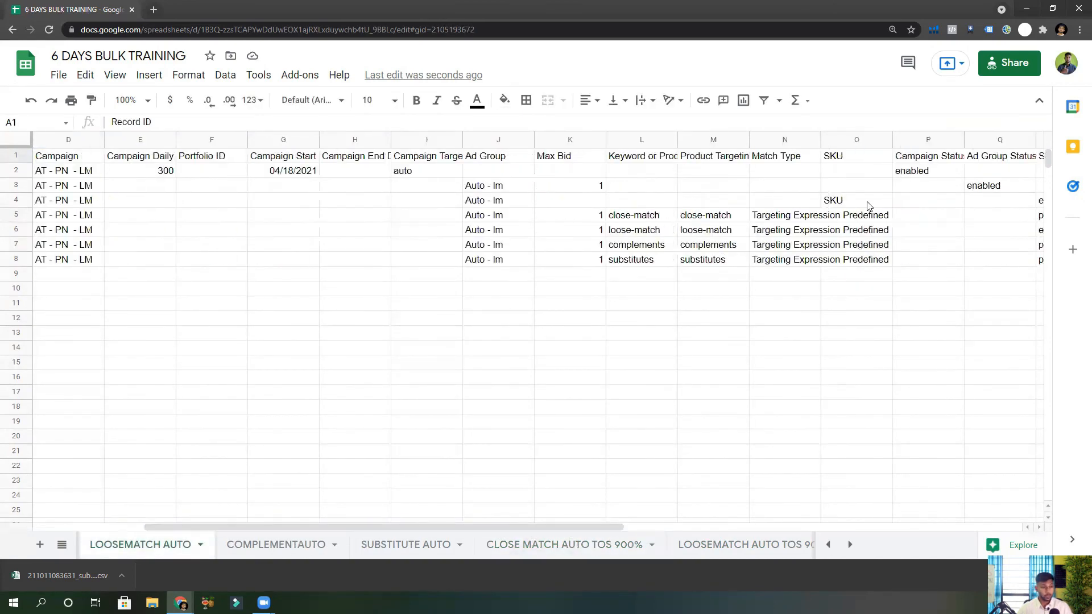
left_click(869, 206)
Open the phrase template and check the ad row's SKU cell O4.
left_click(832, 548)
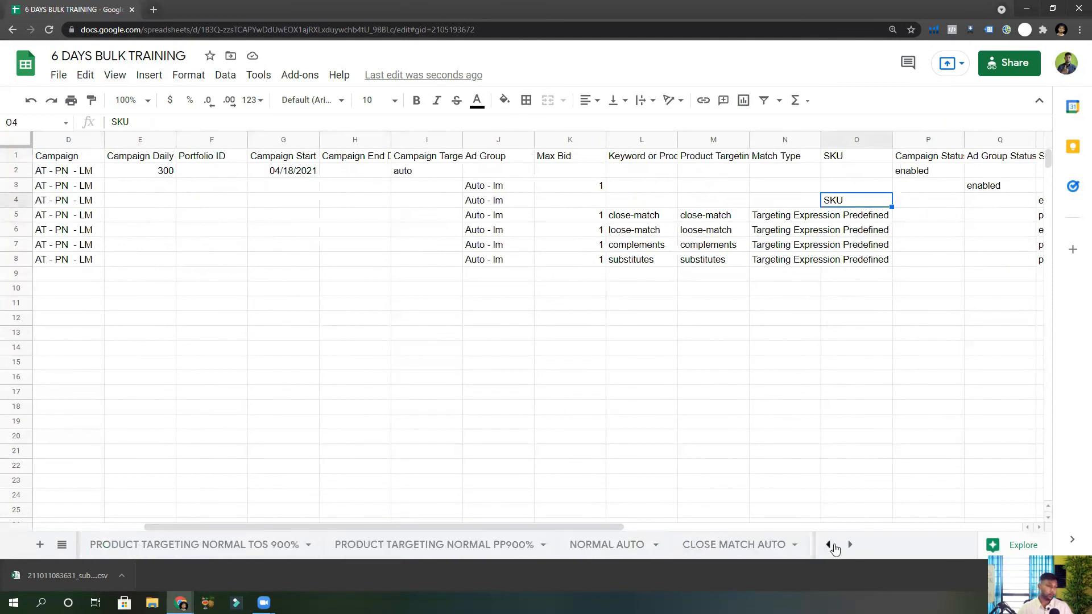
left_click(829, 546)
left_click(829, 546)
left_click(244, 551)
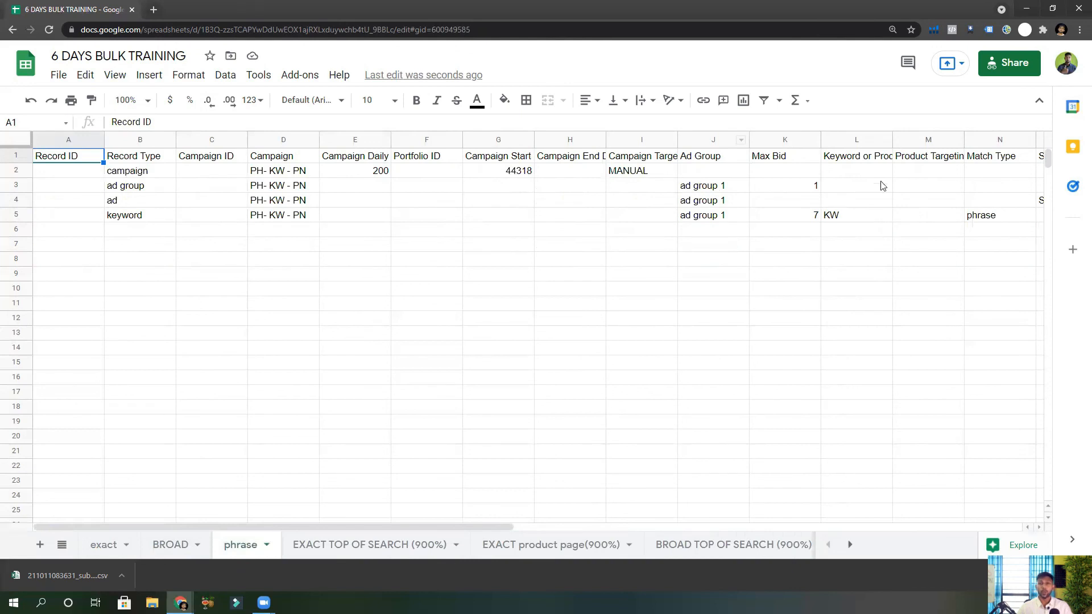
left_click_drag(477, 528, 544, 533)
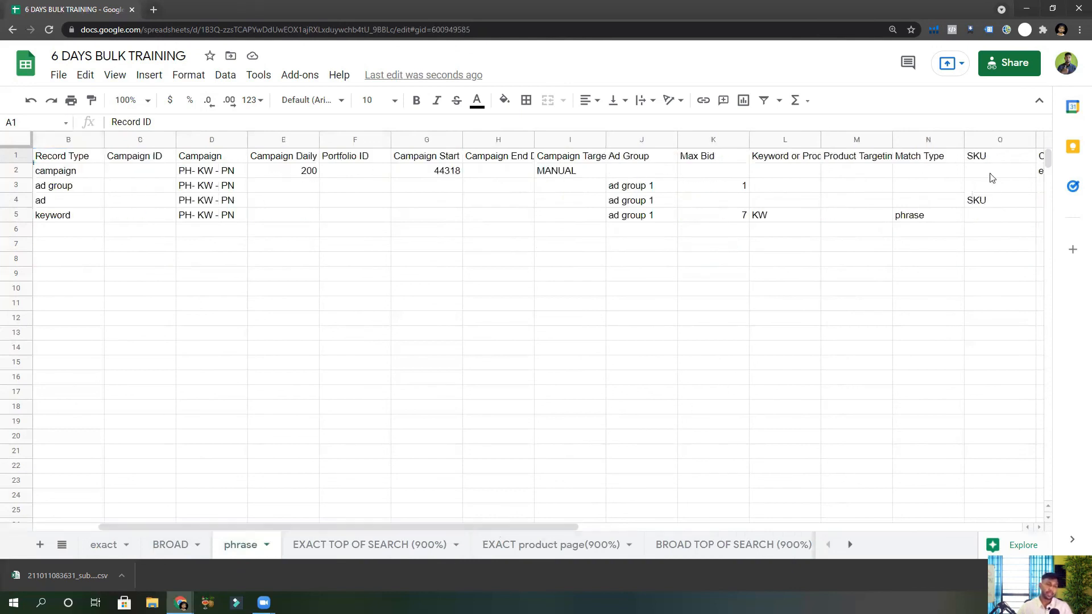
left_click(995, 202)
left_click_drag(289, 526, 240, 526)
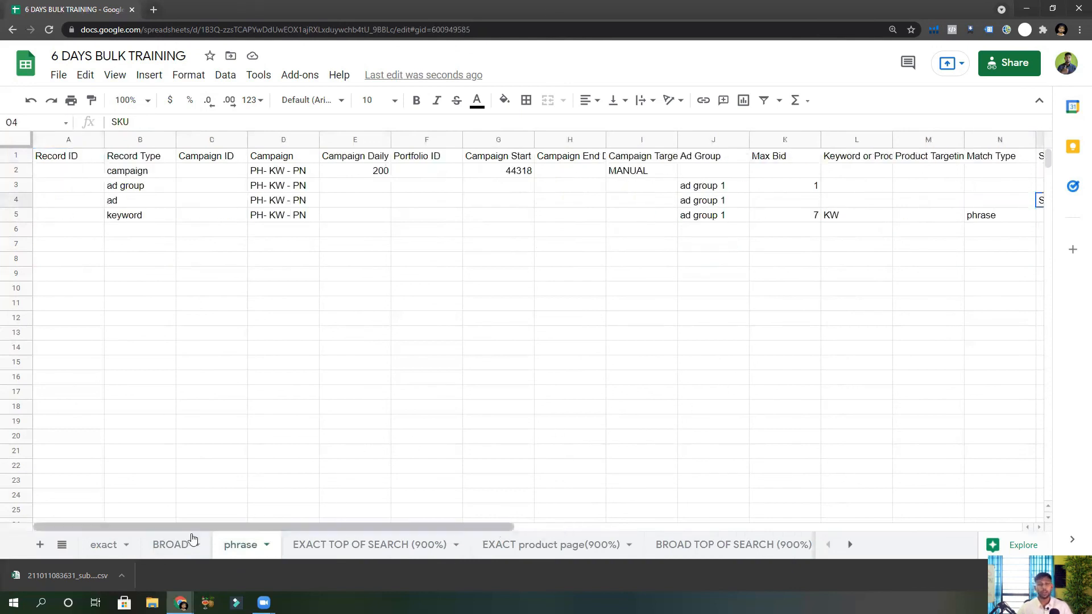
Open the exact template and review the campaign start and end date cells G2 and H2.
left_click(104, 545)
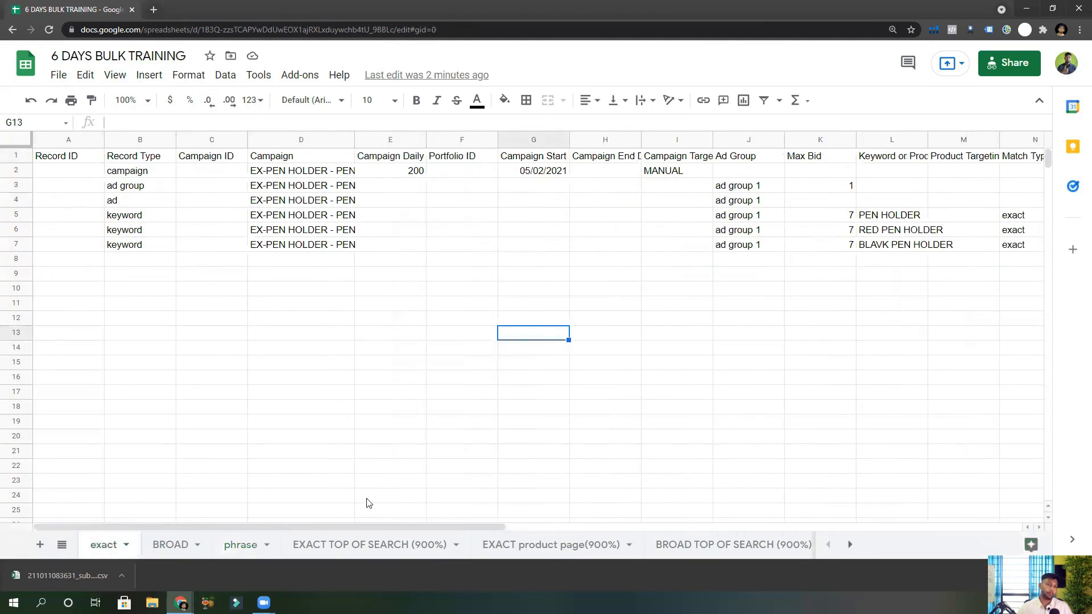
left_click_drag(368, 526, 207, 508)
left_click(549, 178)
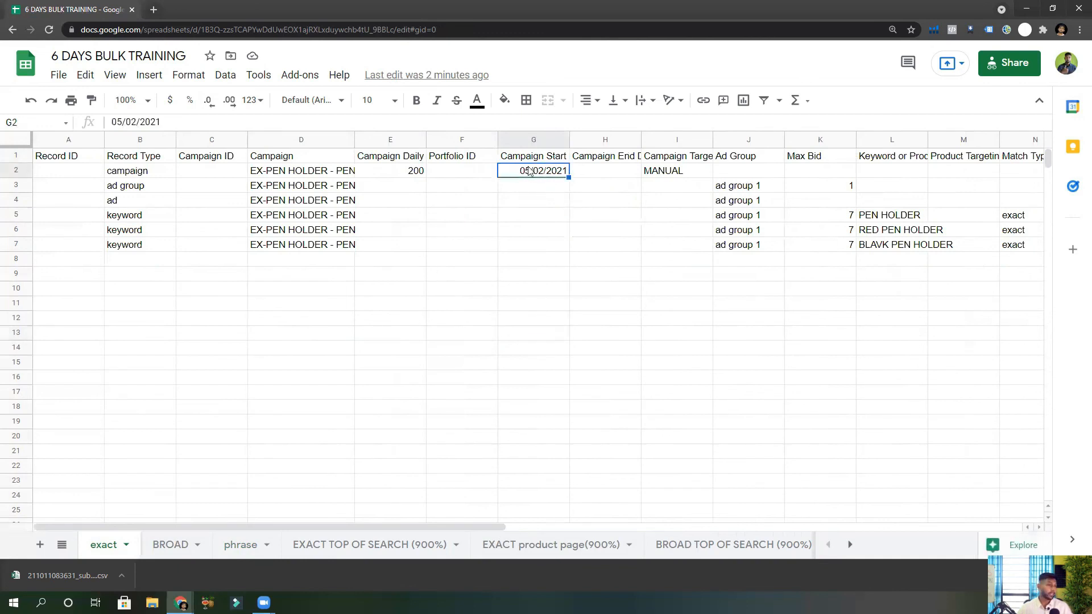
left_click(602, 177)
left_click_drag(467, 528, 392, 527)
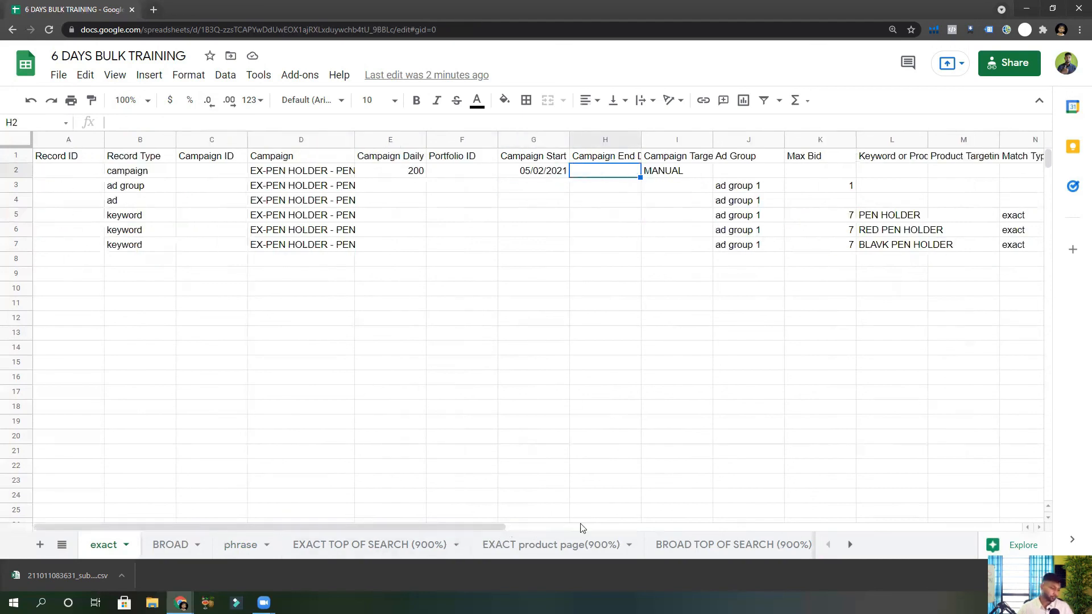
Open the PRODUCT TARGETING NORMAL PP900% template.
left_click(849, 545)
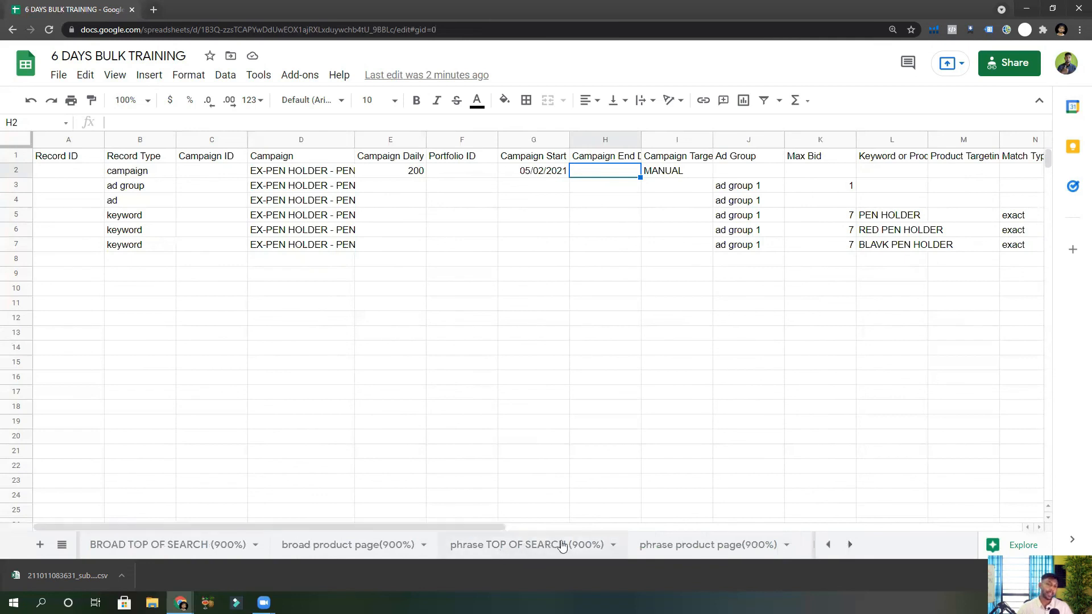
left_click(849, 544)
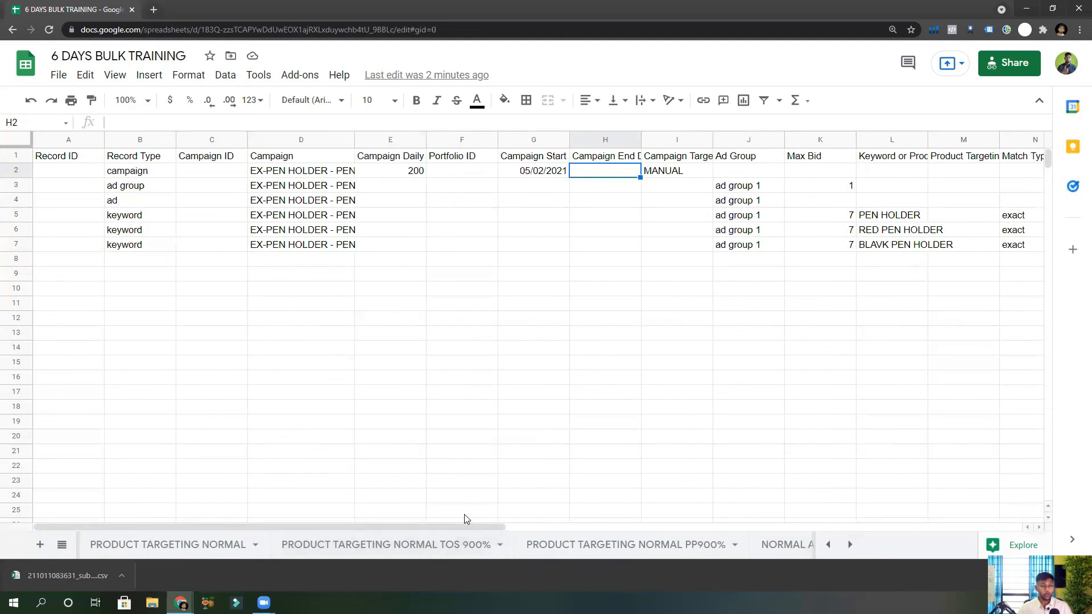
left_click(556, 556)
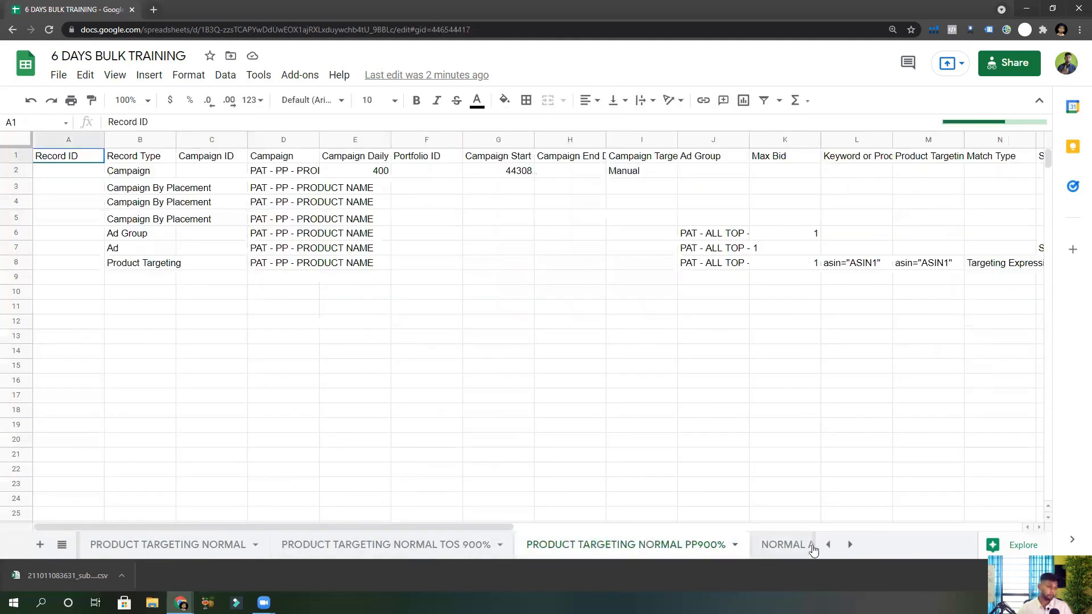
Look through the names of the automatic campaign template sheets up to SUBSTITUTE AUTO PP 900%, and return to the first sheet names.
left_click(850, 544)
left_click(850, 544)
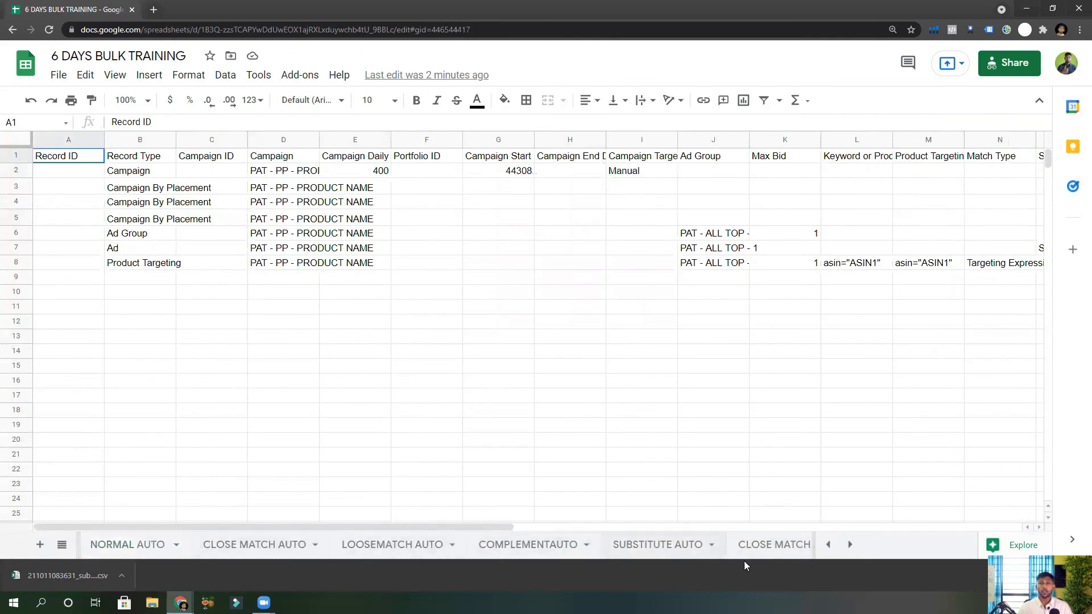
left_click(849, 544)
left_click(850, 544)
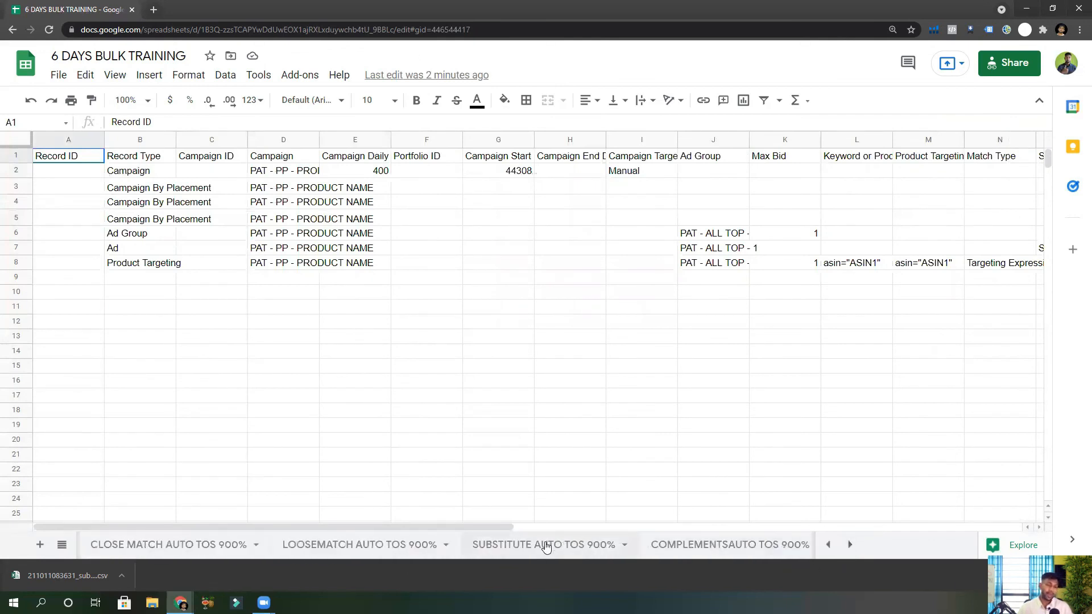
left_click(850, 544)
left_click(850, 544)
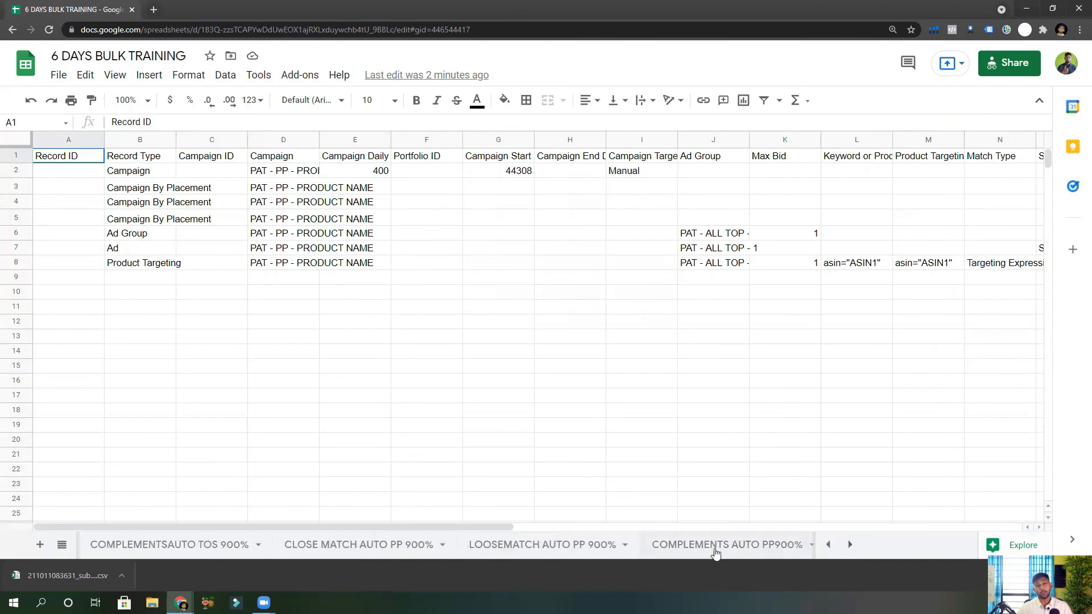
left_click(847, 545)
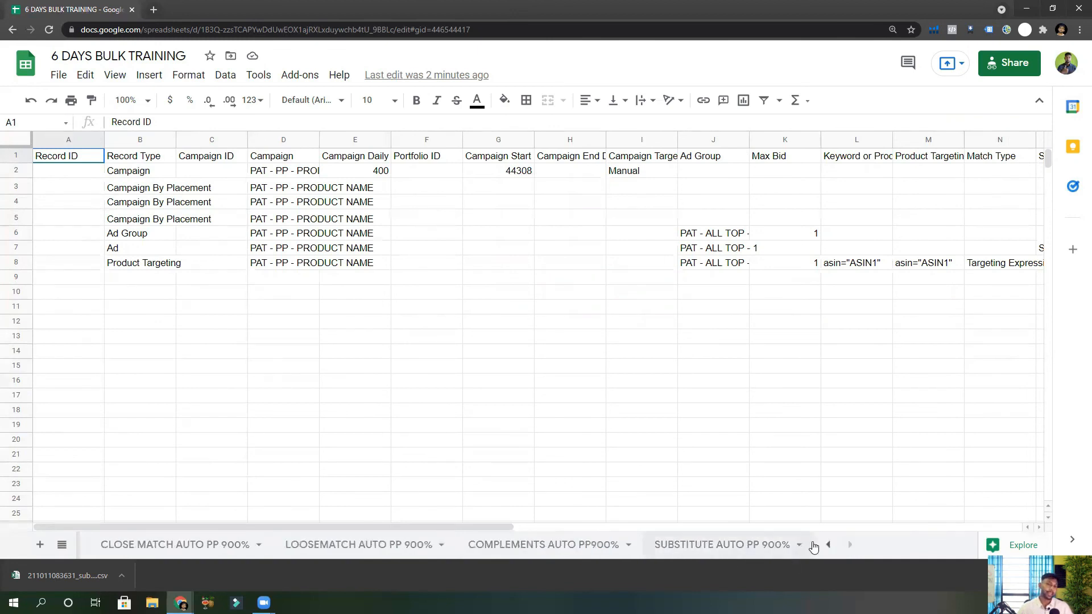
left_click(828, 545)
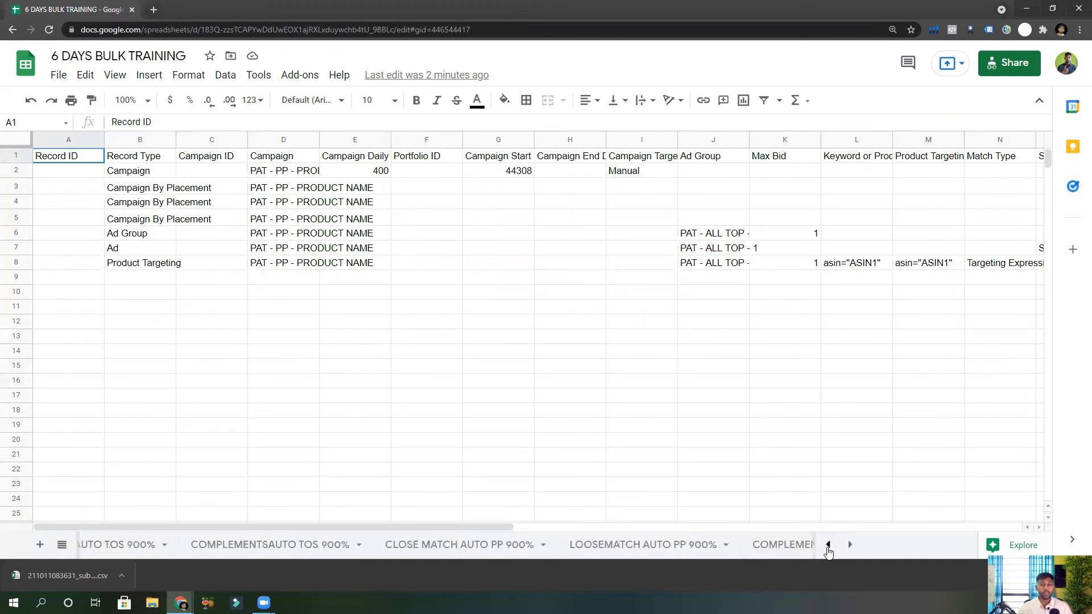
left_click(828, 546)
left_click(828, 546)
left_click(828, 545)
left_click(828, 546)
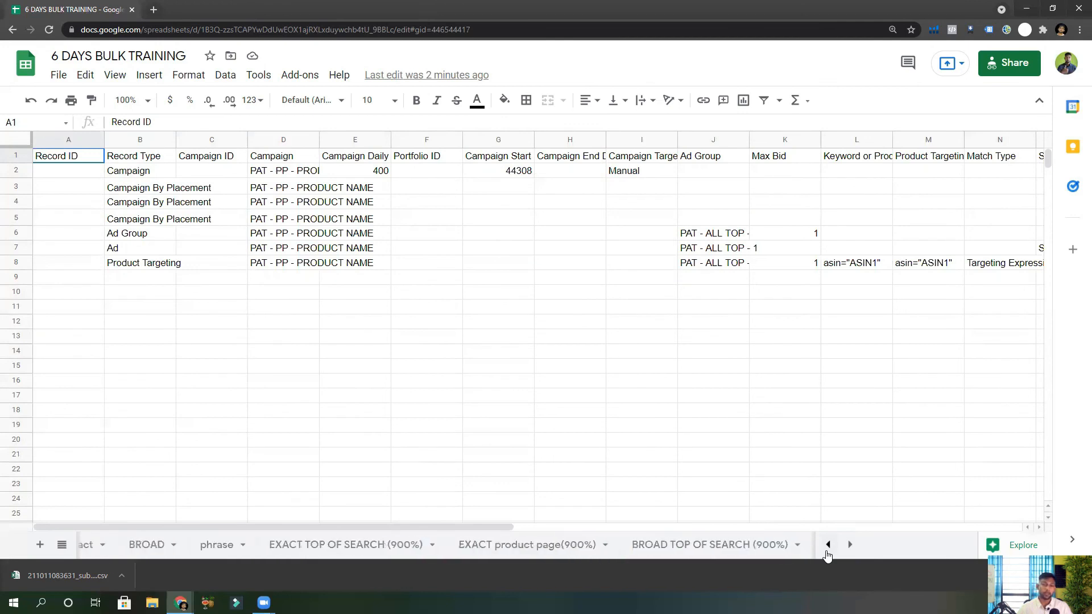
left_click(828, 546)
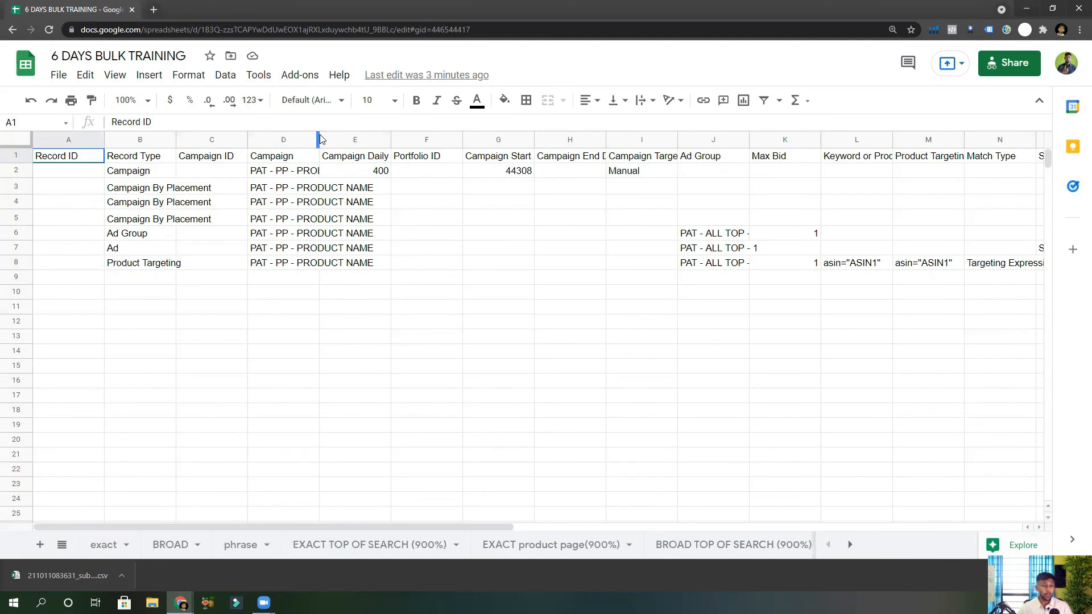
Set the campaign start date in G2 of the PRODUCT TARGETING NORMAL PP900% template to 11/10/2021.
left_click(504, 172)
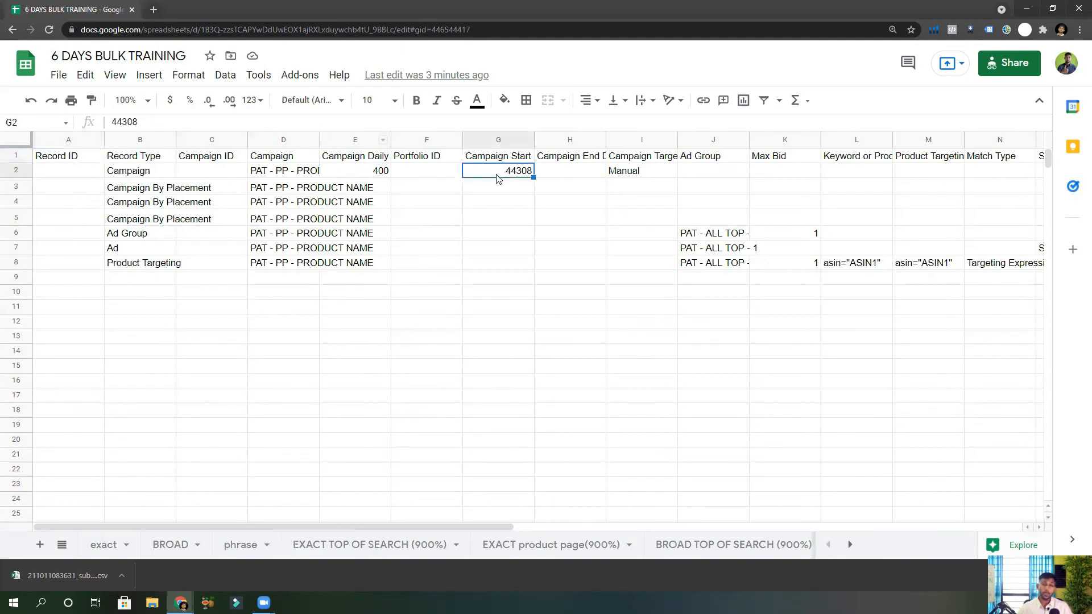
double_click(507, 169)
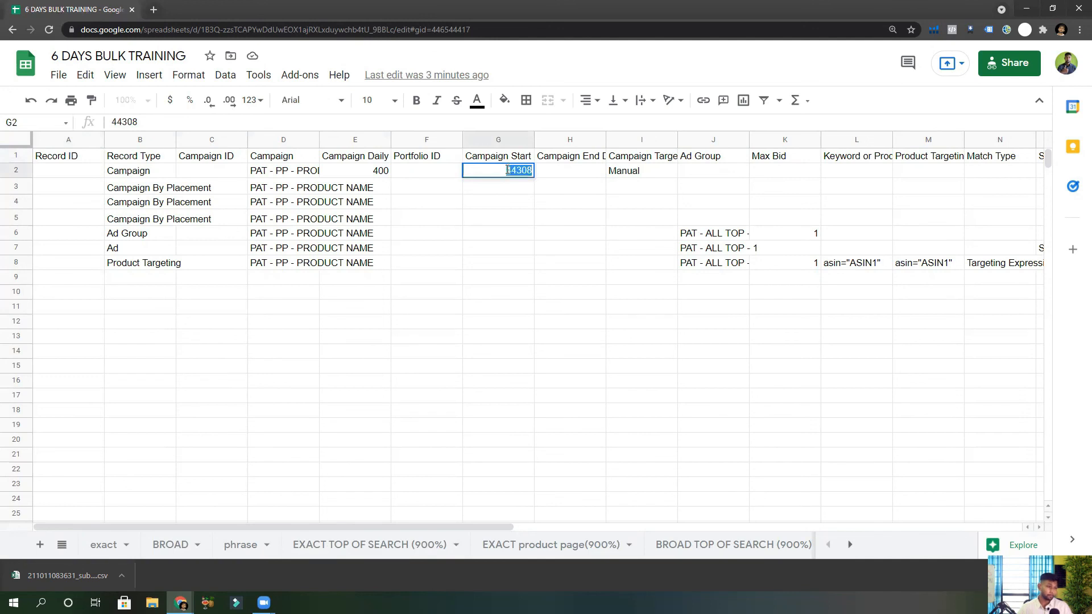
type("11/1")
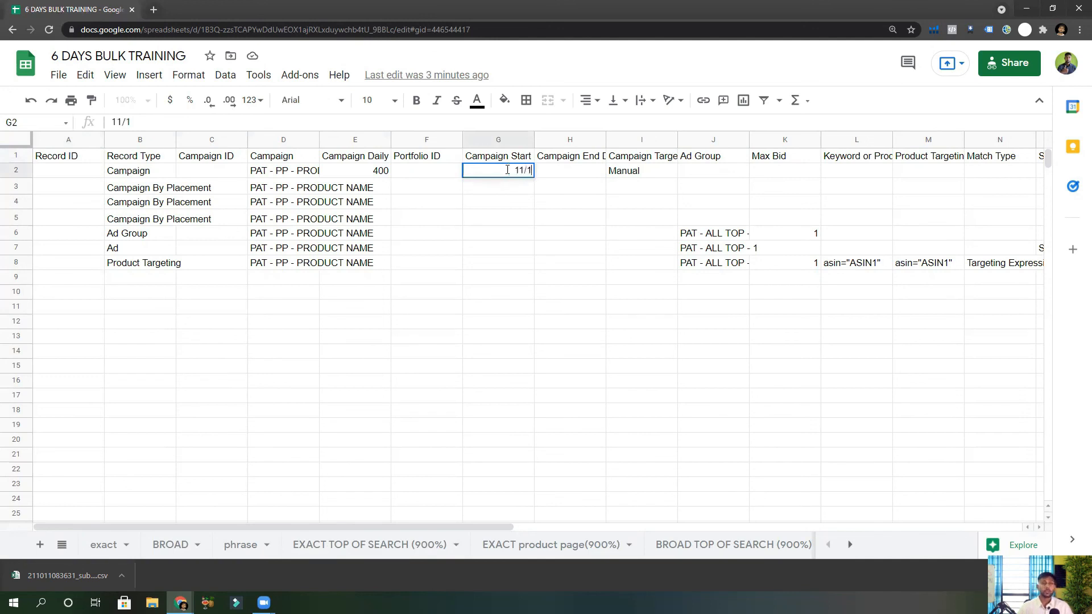
type("0/")
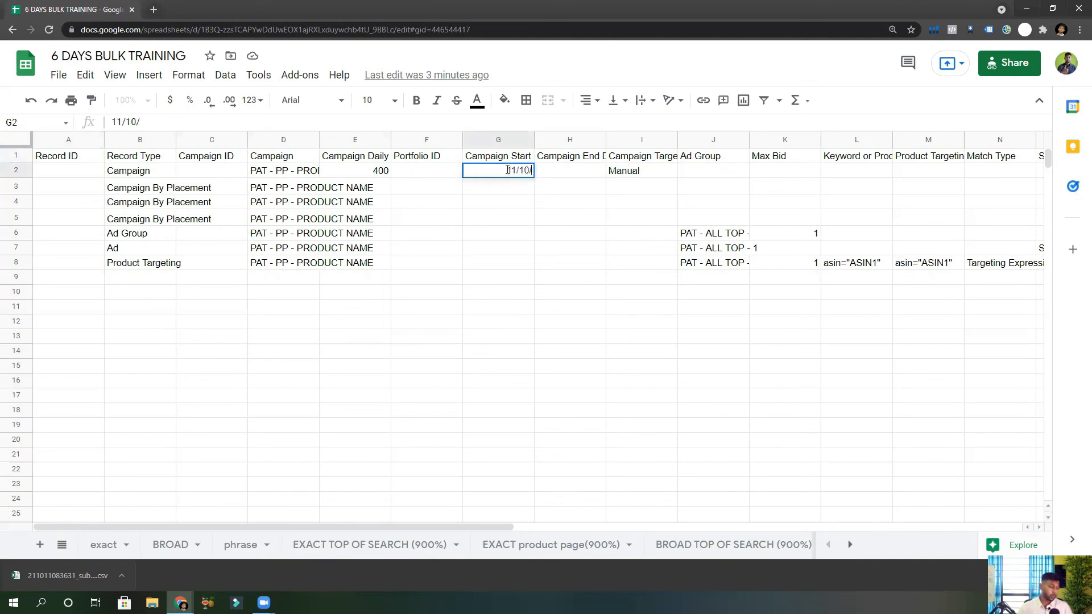
type("2022")
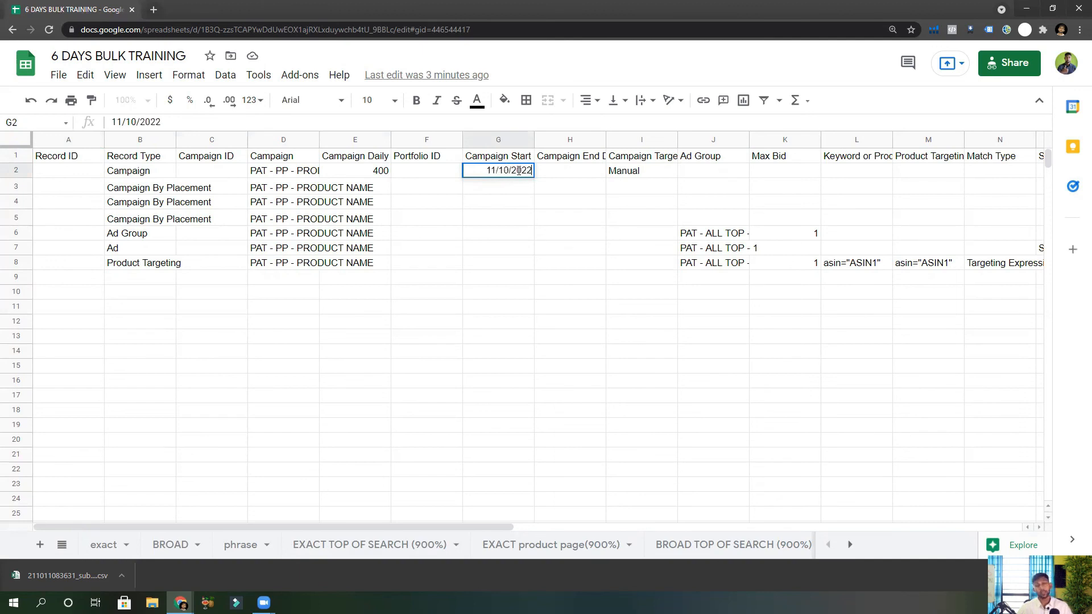
key("BackSpace")
type("1")
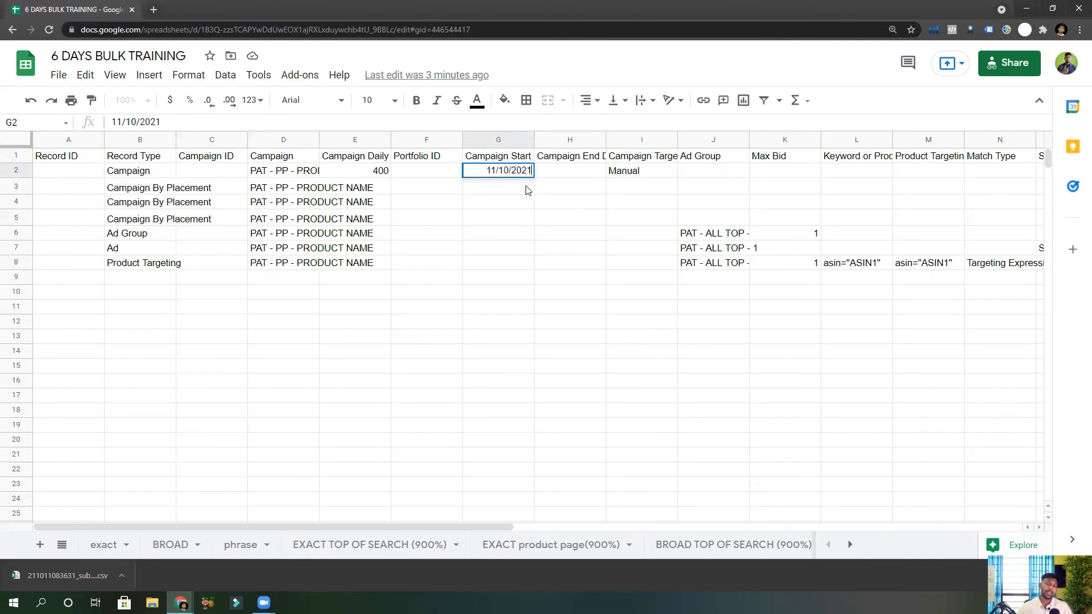
key("Return")
key("Up")
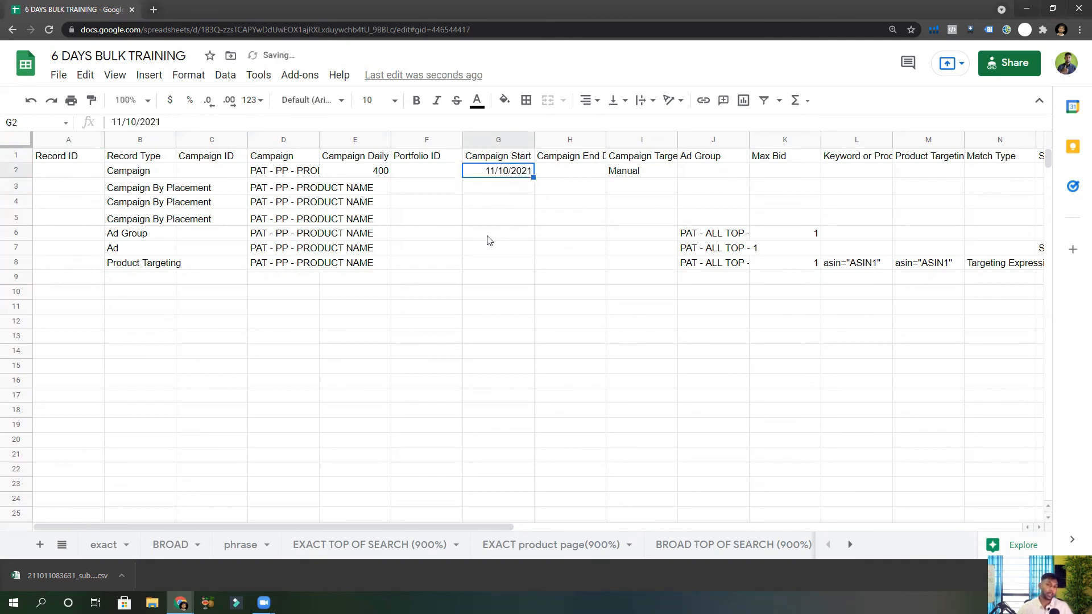
Clear the campaign start date in G2 of the PRODUCT TARGETING NORMAL PP900% template.
double_click(494, 172)
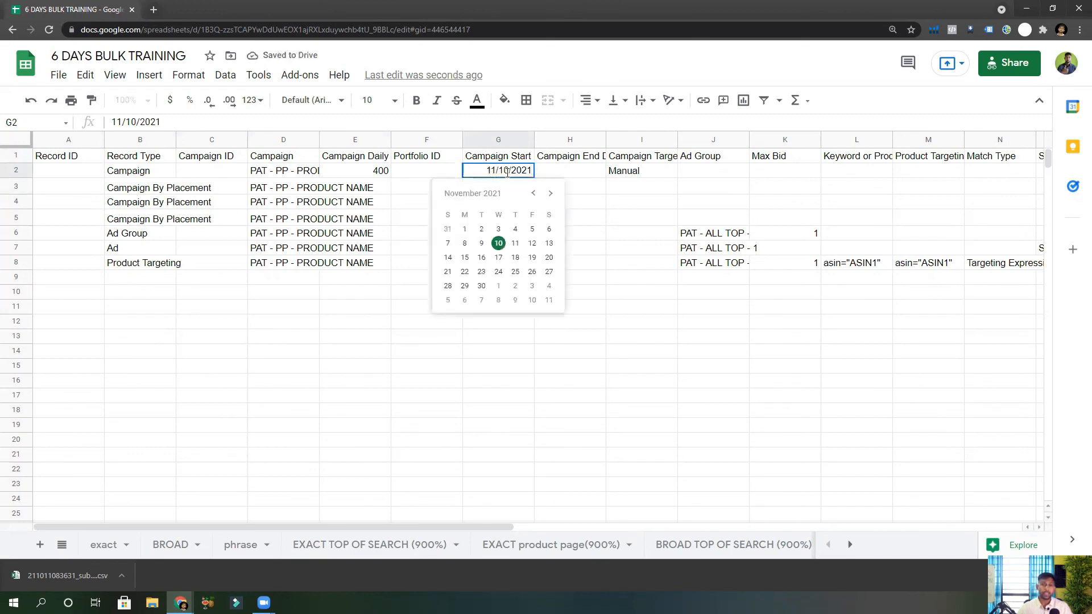
key("BackSpace")
key("BackSpace")
key("BackSpace")
key("BackSpace")
key("BackSpace")
key("BackSpace")
key("BackSpace")
key("BackSpace")
key("BackSpace")
key("BackSpace")
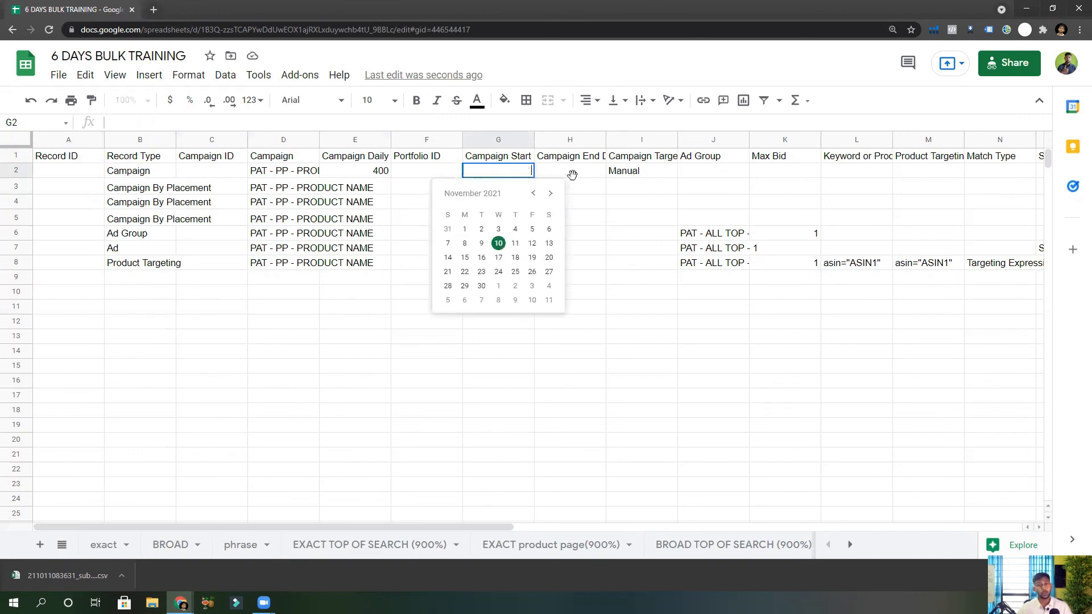
left_click(572, 183)
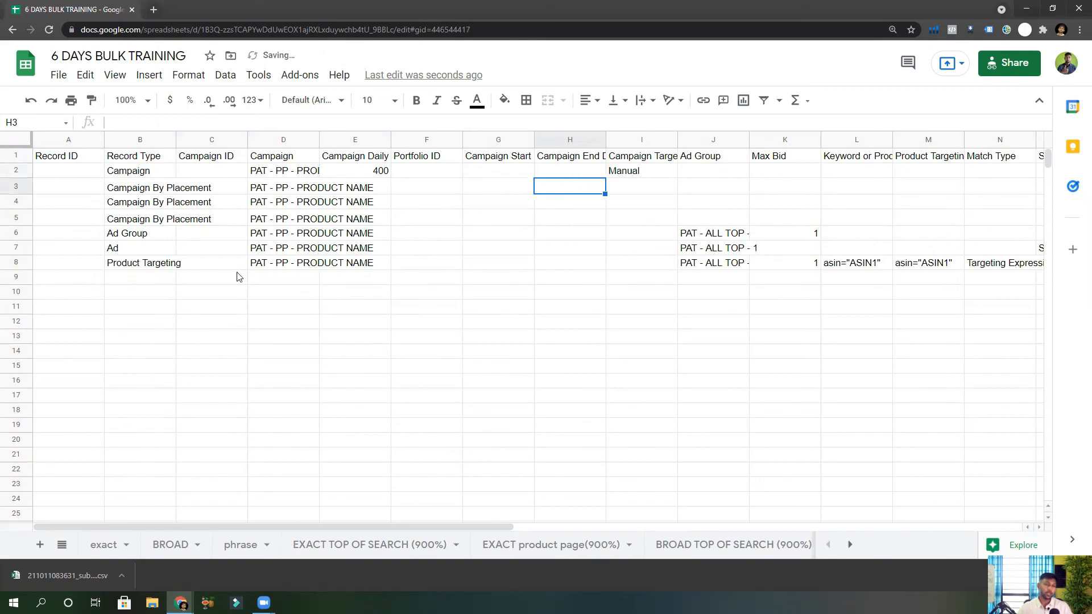
Return to the exact template and view its campaign and keyword rows.
left_click(105, 547)
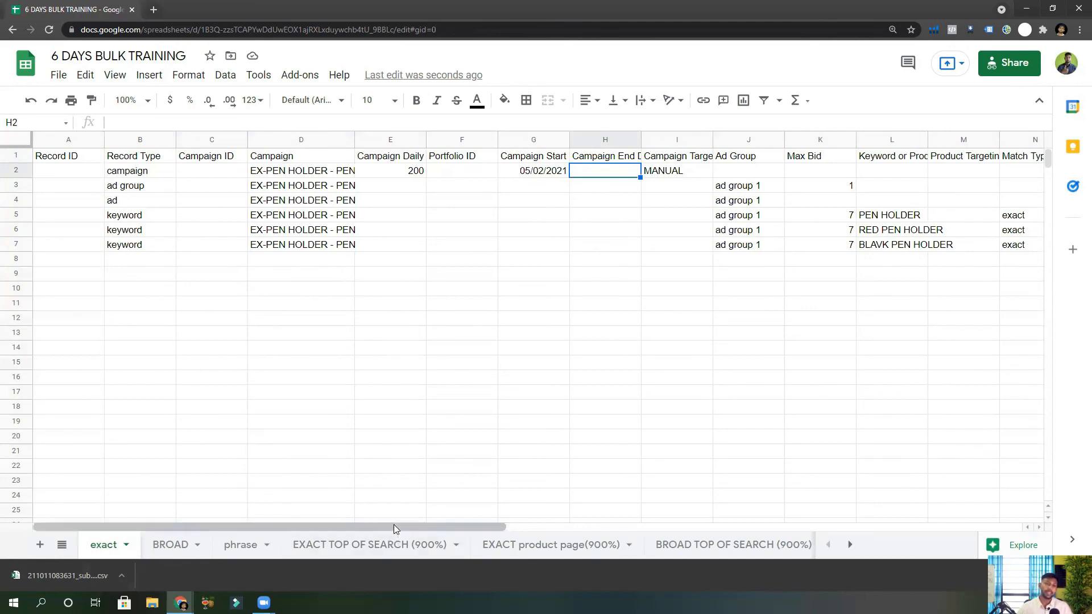
left_click_drag(415, 527, 341, 528)
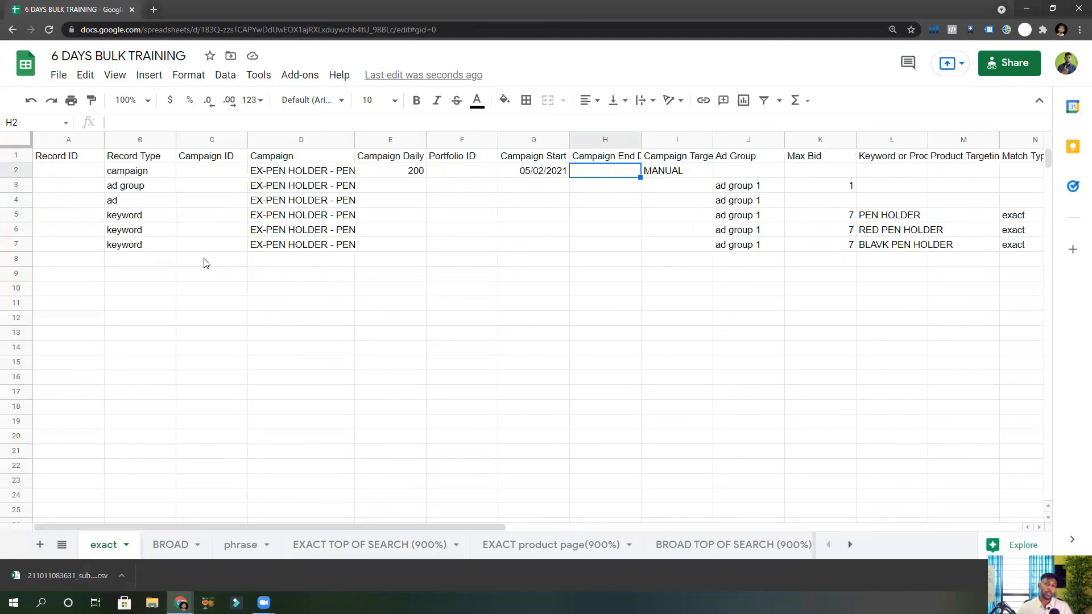